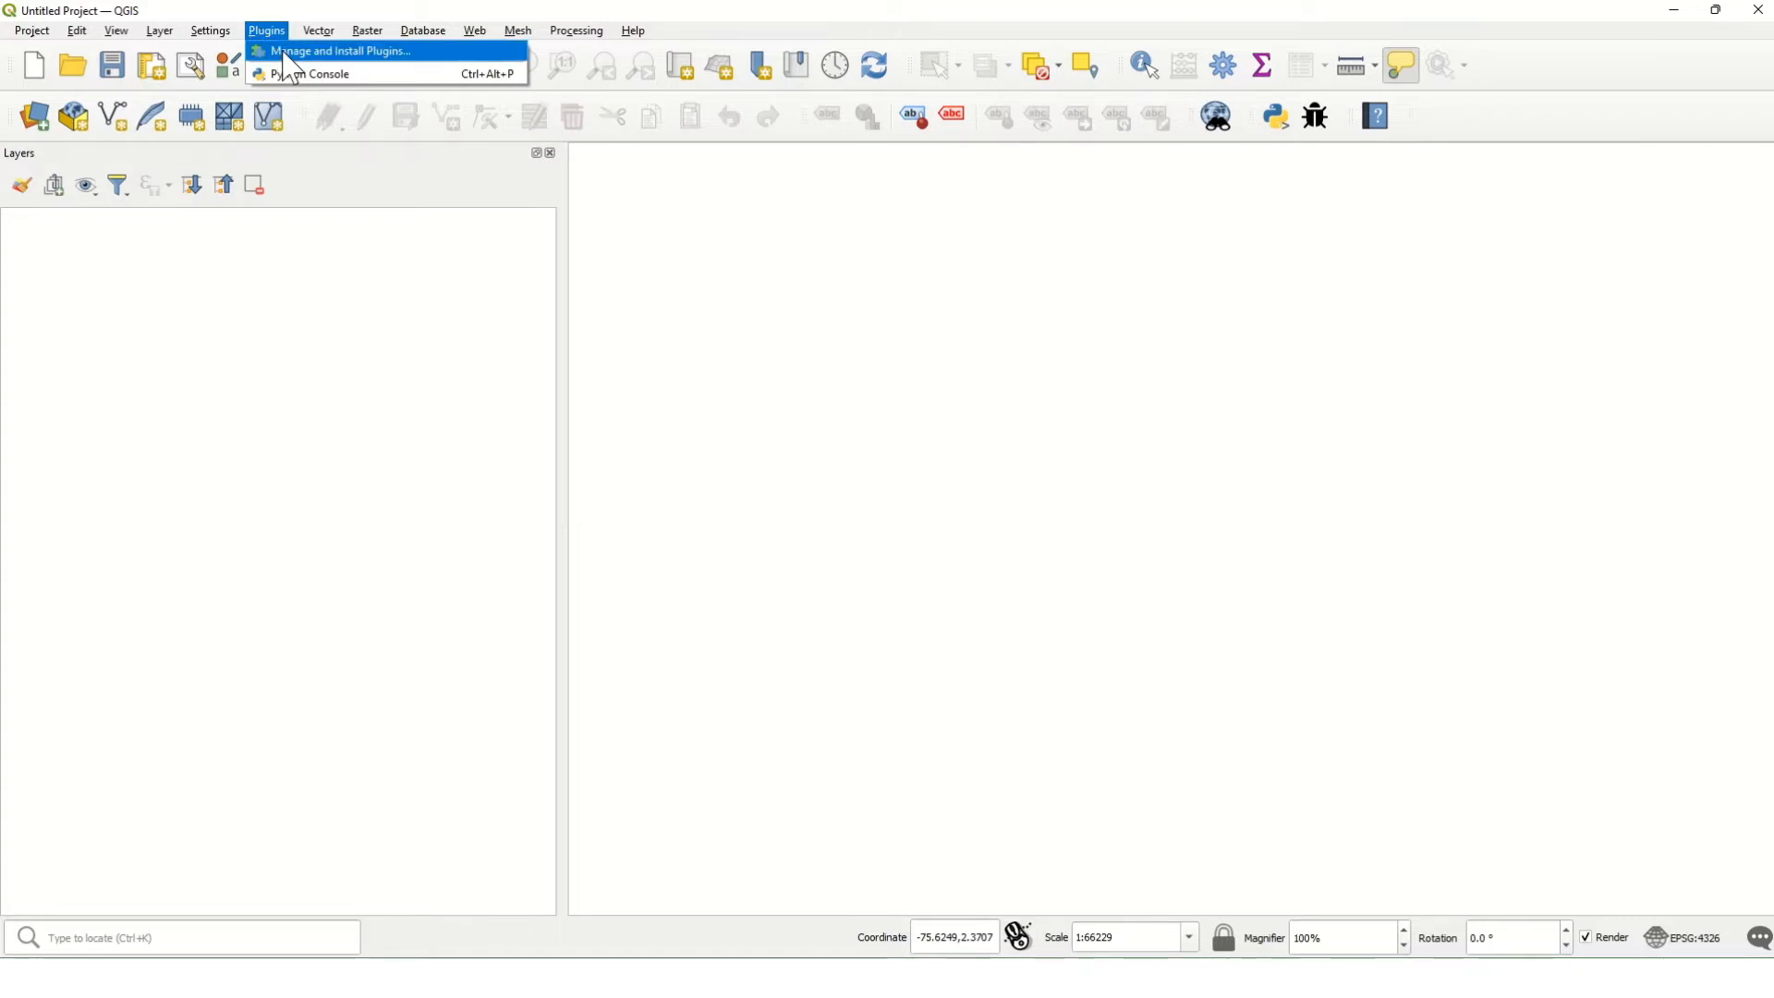
Step: Search all available plugins for "trends" in the plugin manager and select trends.earth
left_click(285, 51)
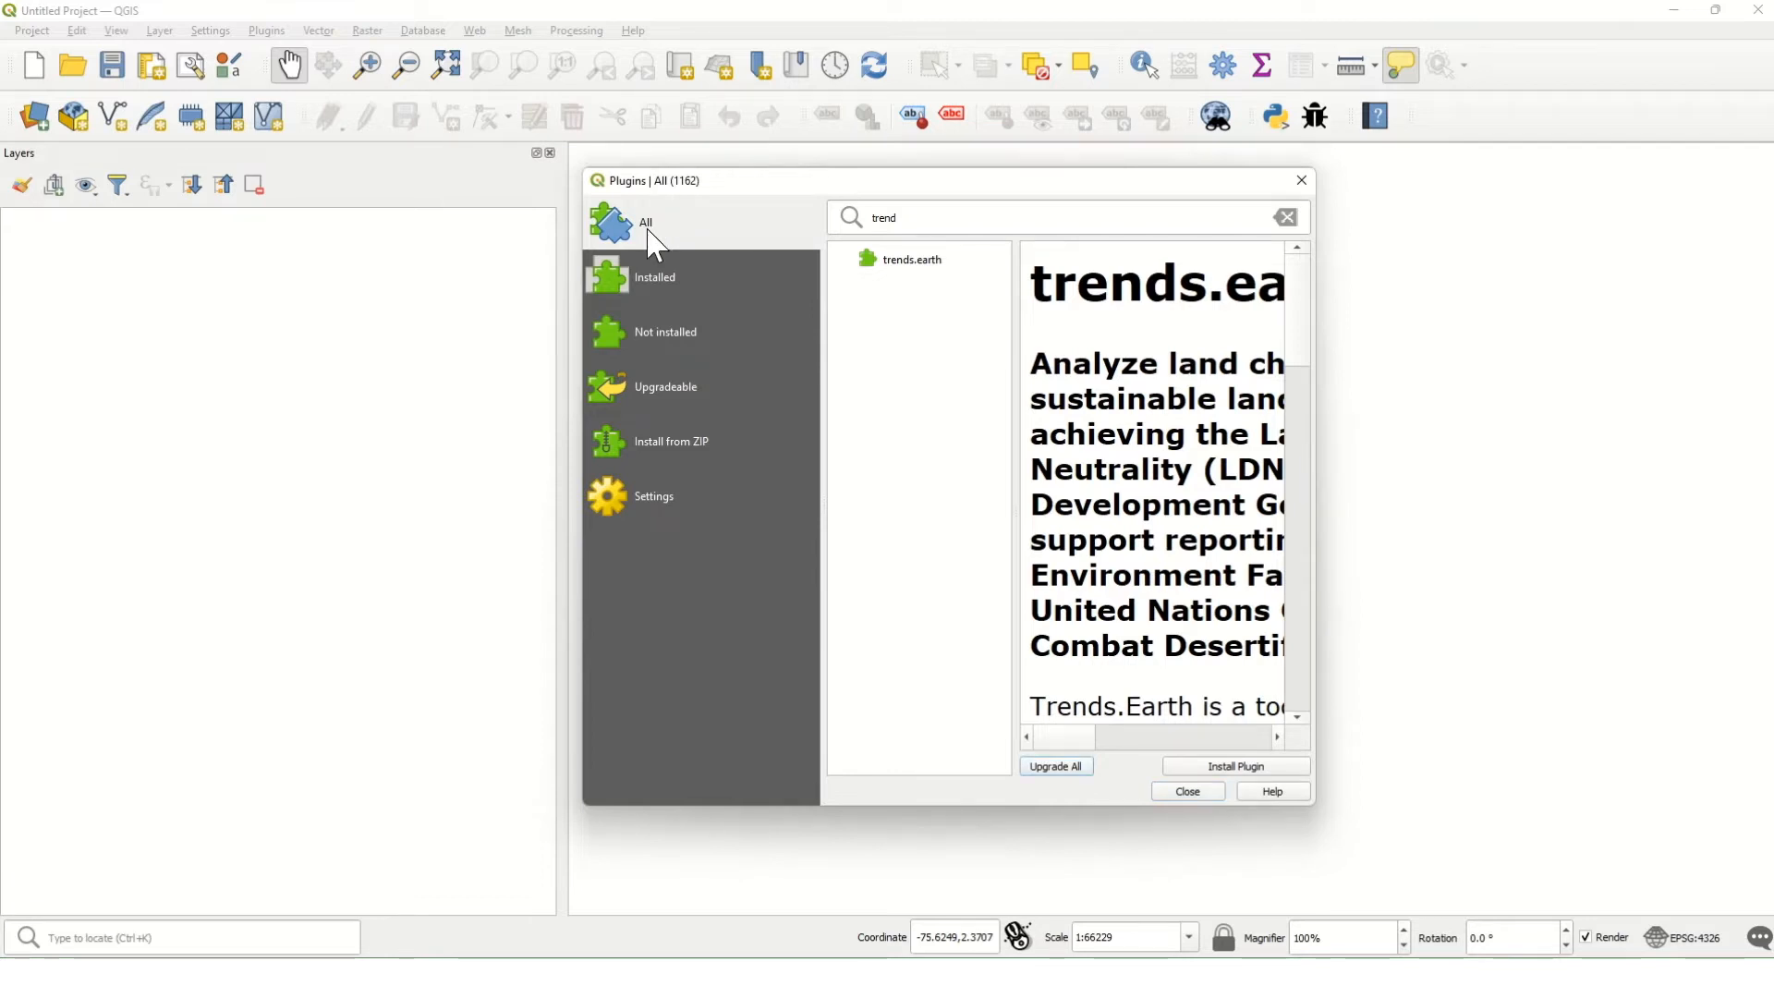
left_click(949, 223)
type("s")
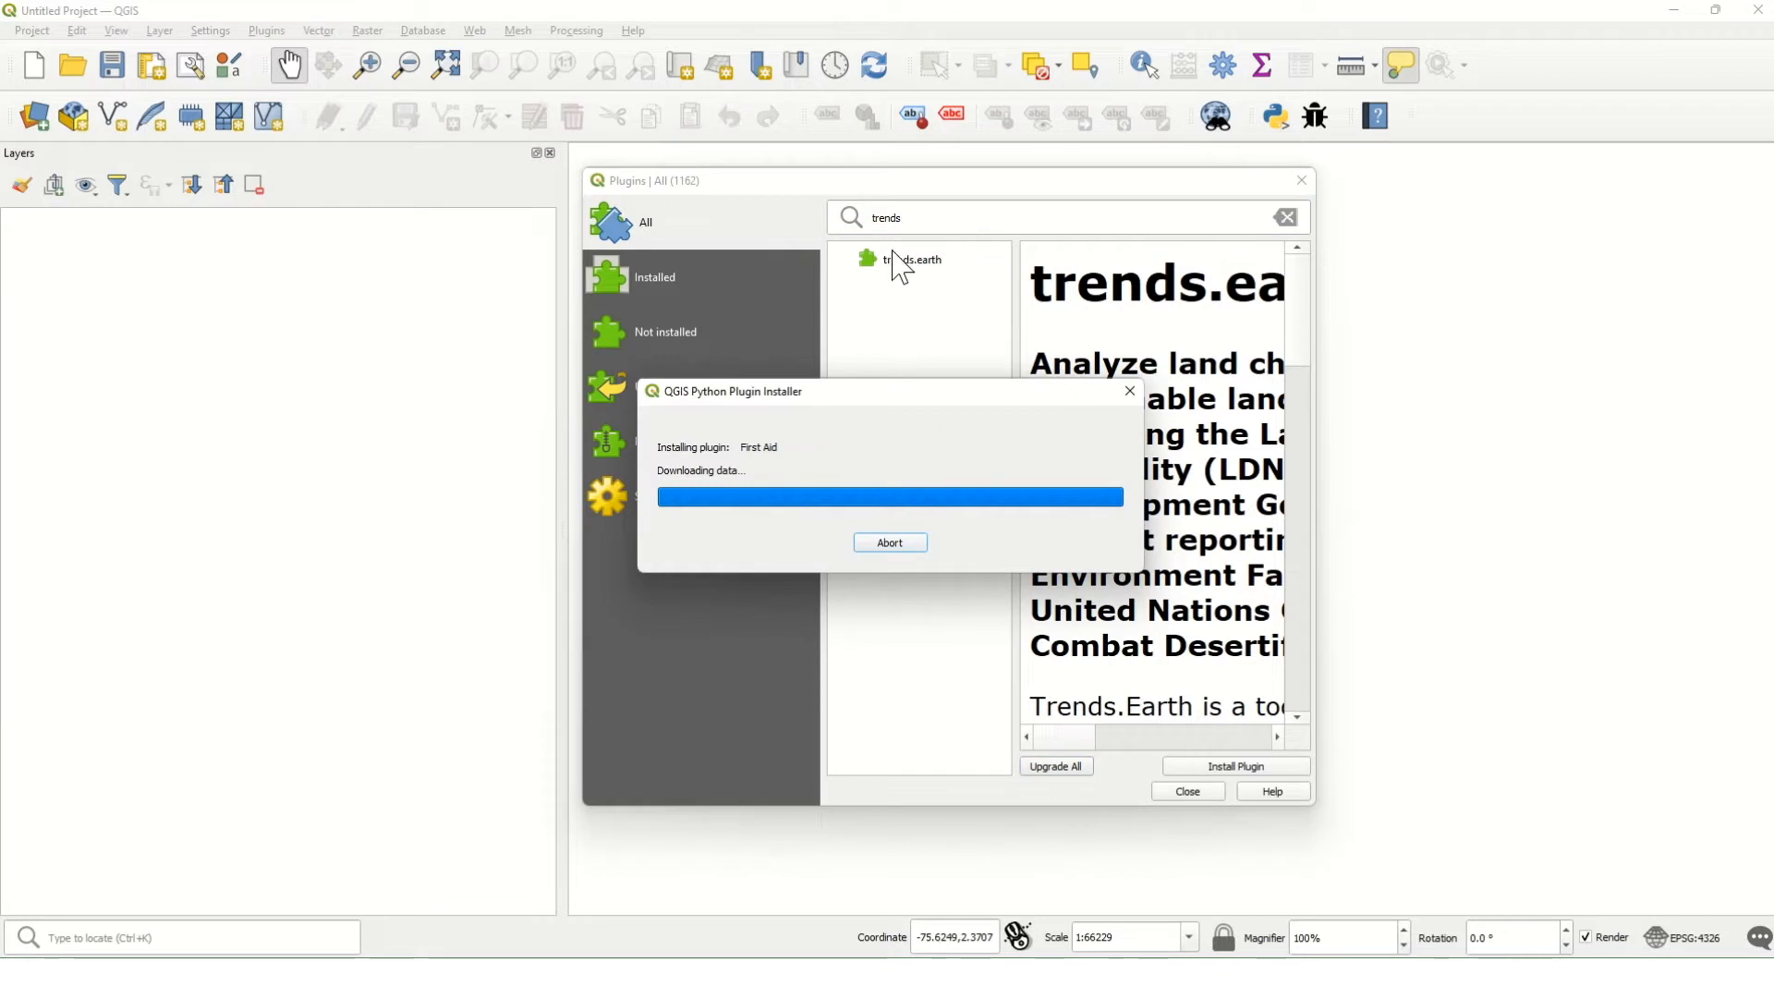
left_click(924, 268)
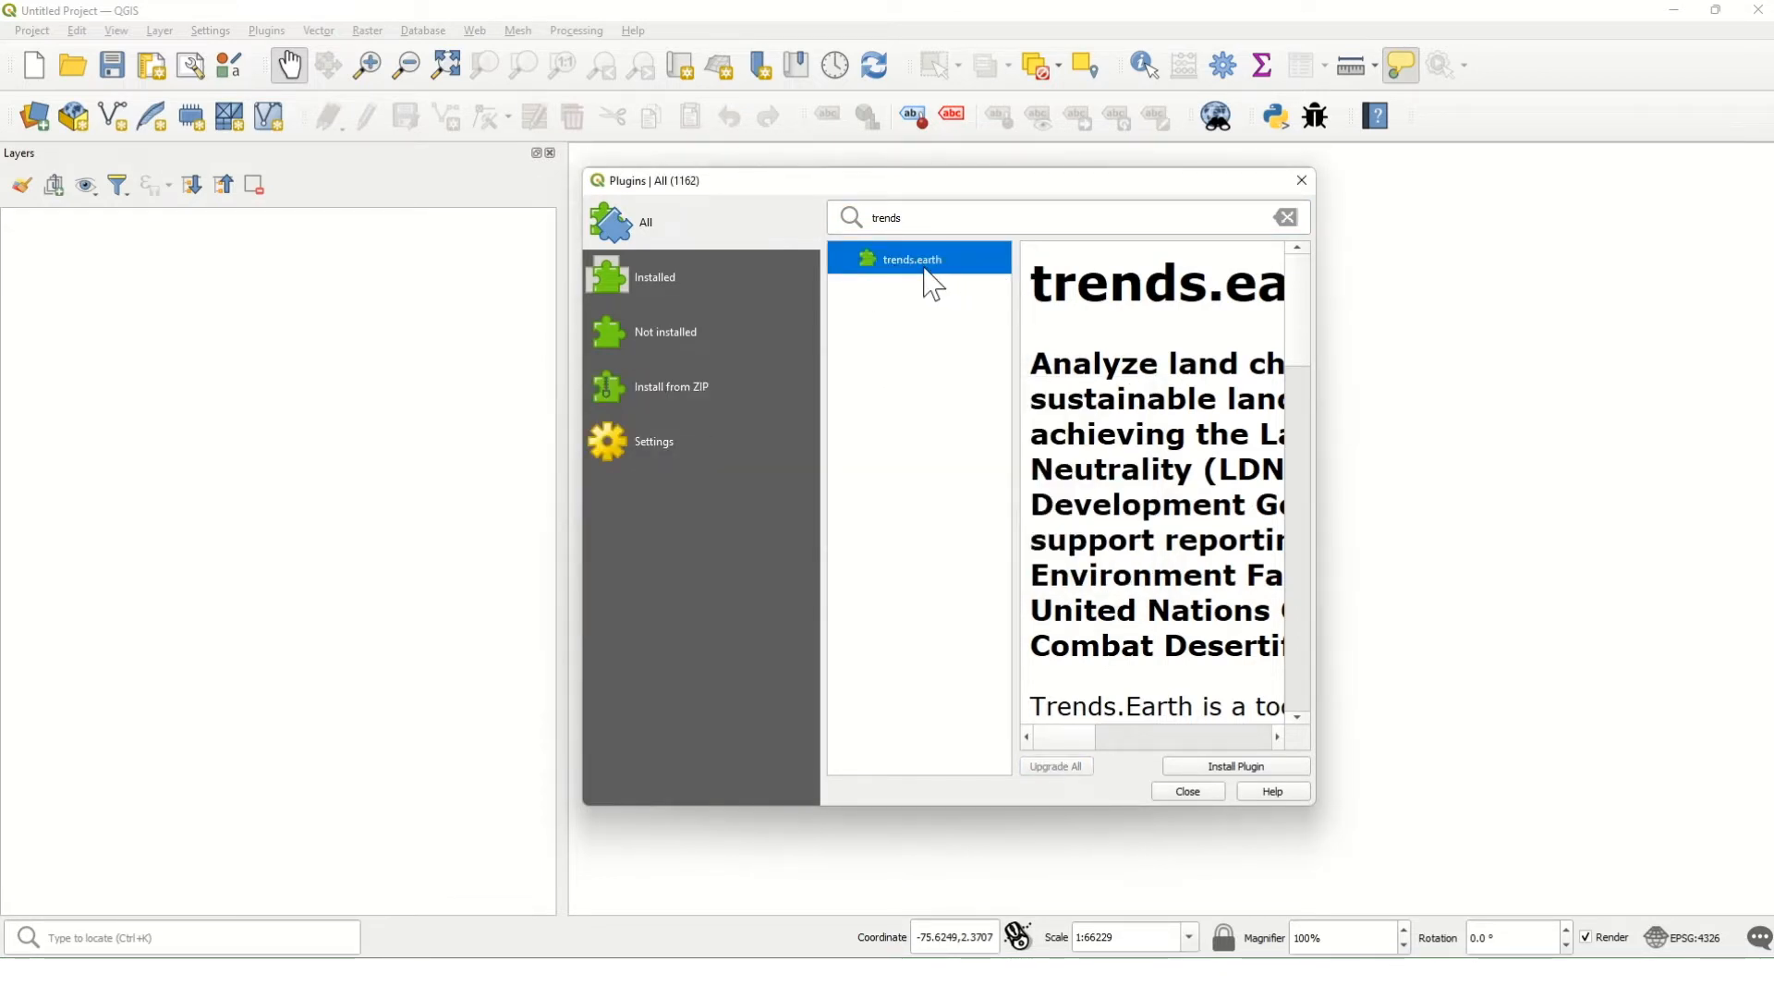
Step: Review the trends.earth plugin description in an enlarged plugin manager window, install the plugin and close the manager
left_click_drag(1315, 737, 1737, 709)
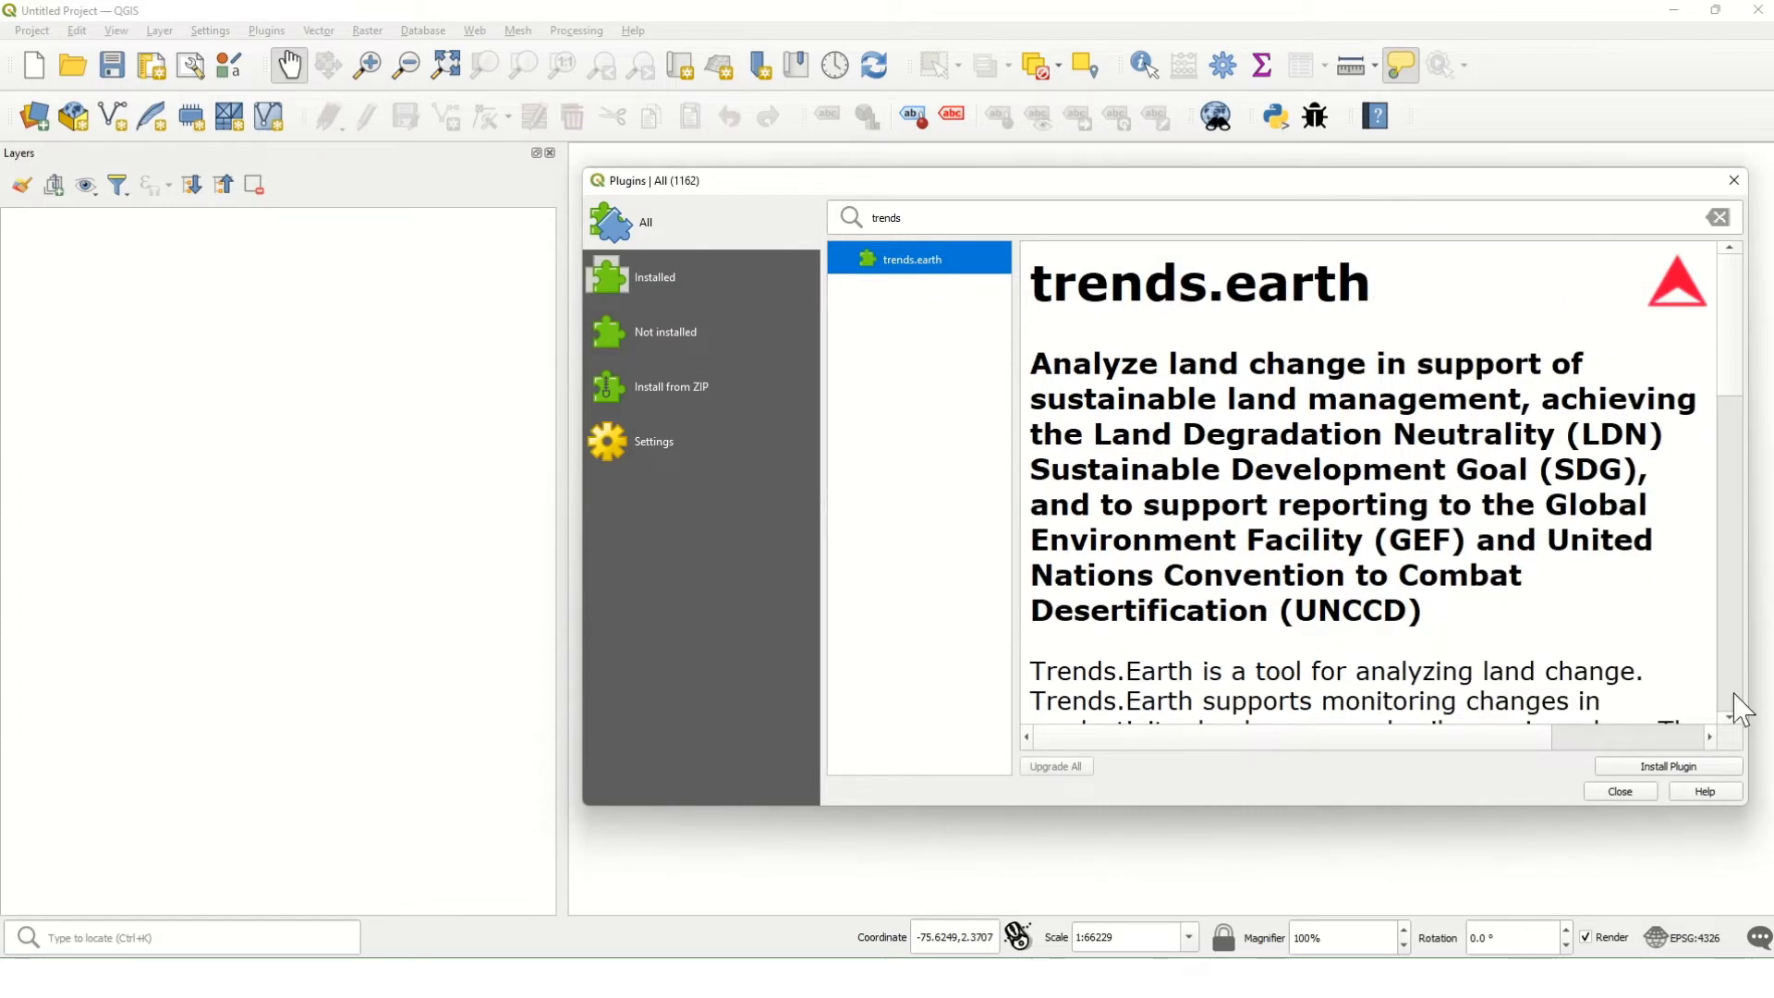
left_click_drag(1161, 185, 860, 178)
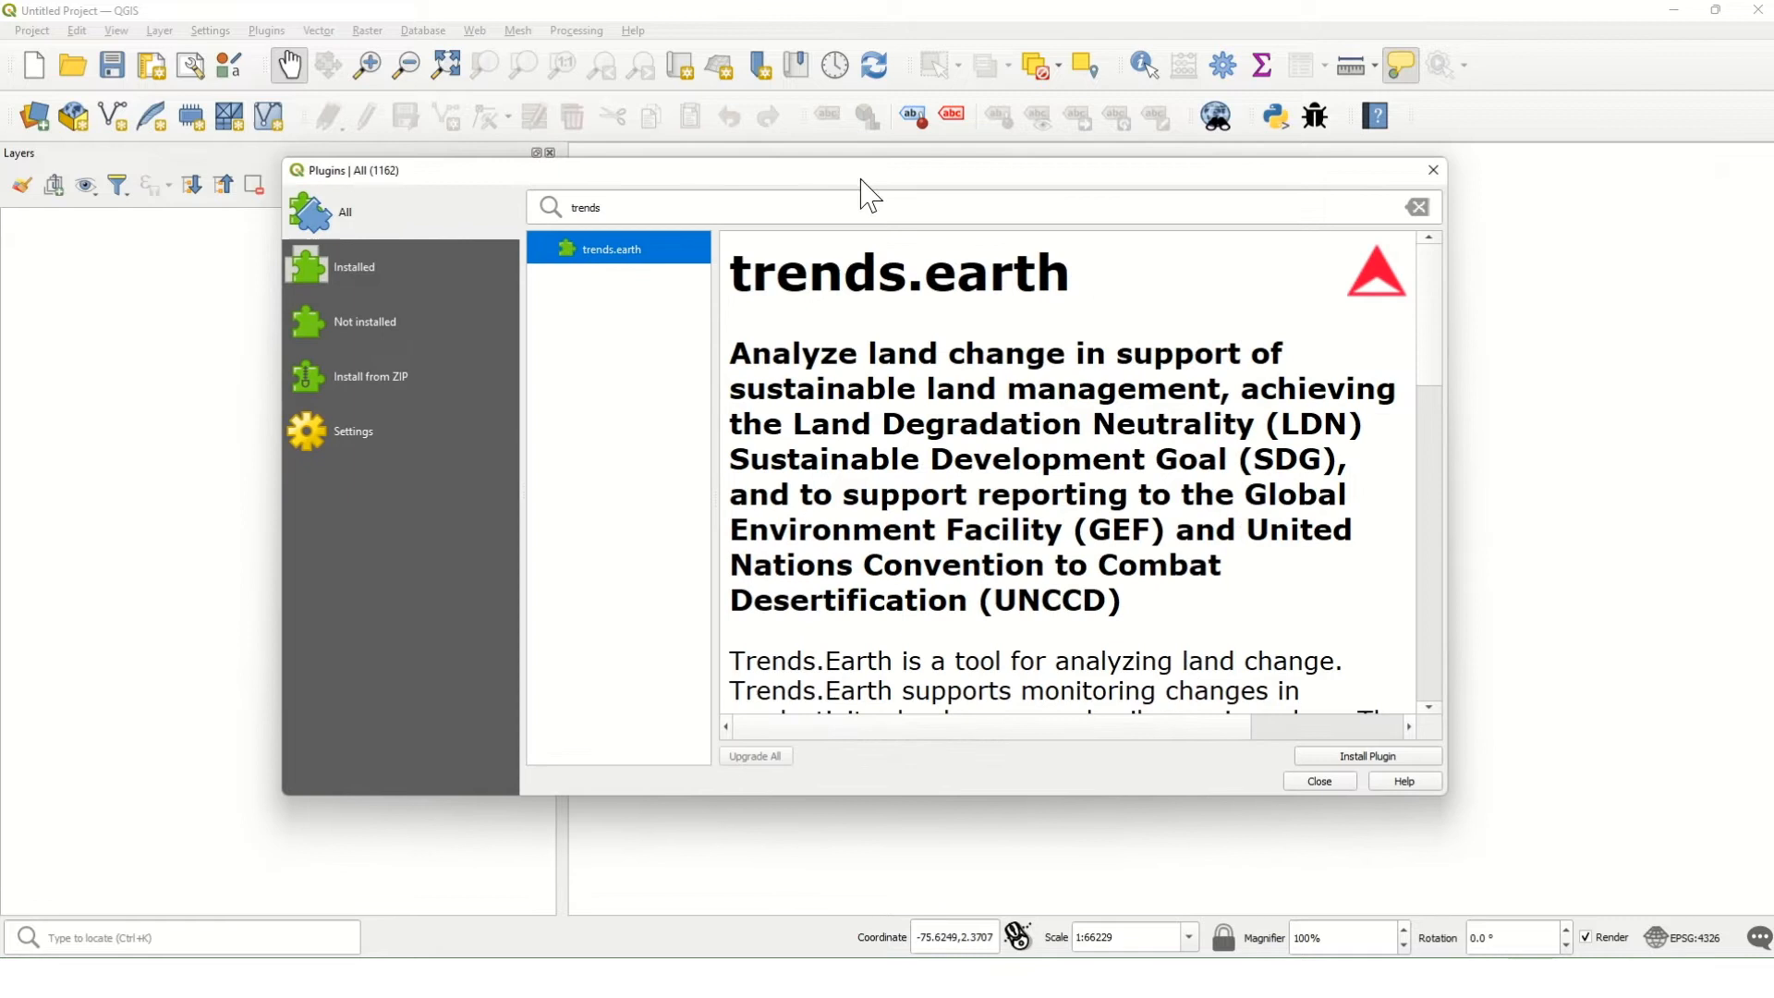
left_click_drag(1447, 793, 1603, 911)
scroll(1601, 497, "down", 1)
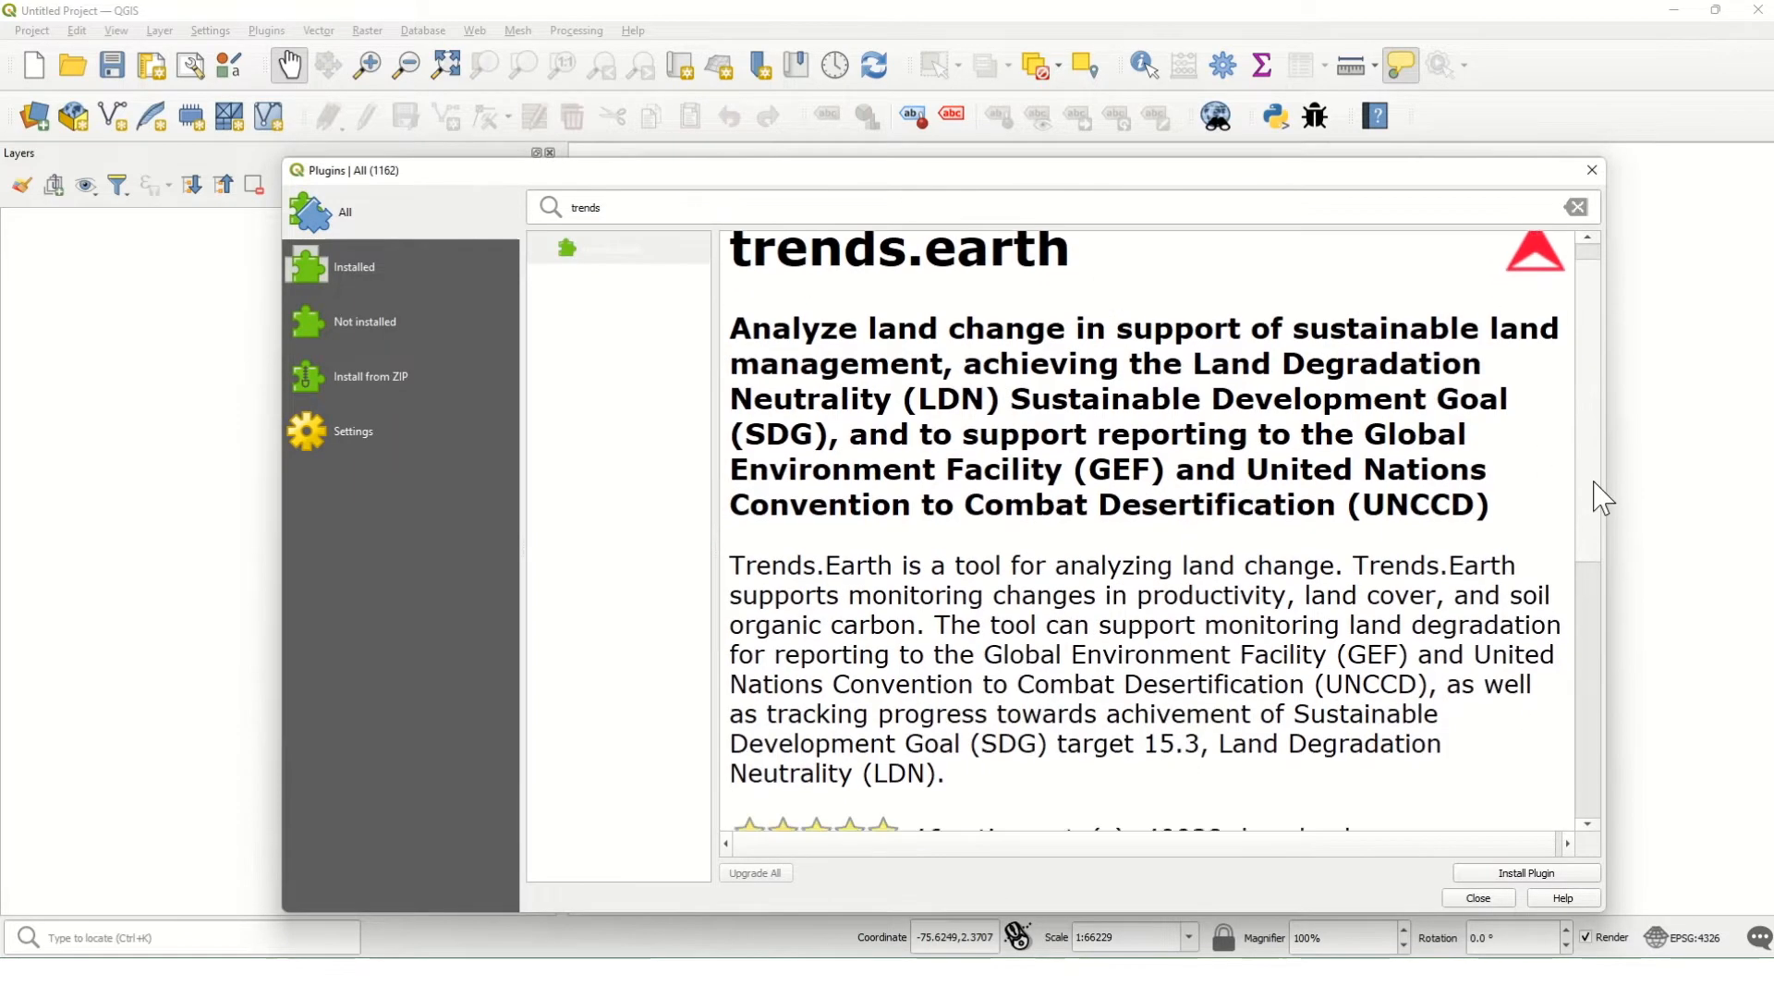
scroll(1601, 497, "down", 5)
scroll(1603, 501, "up", 4)
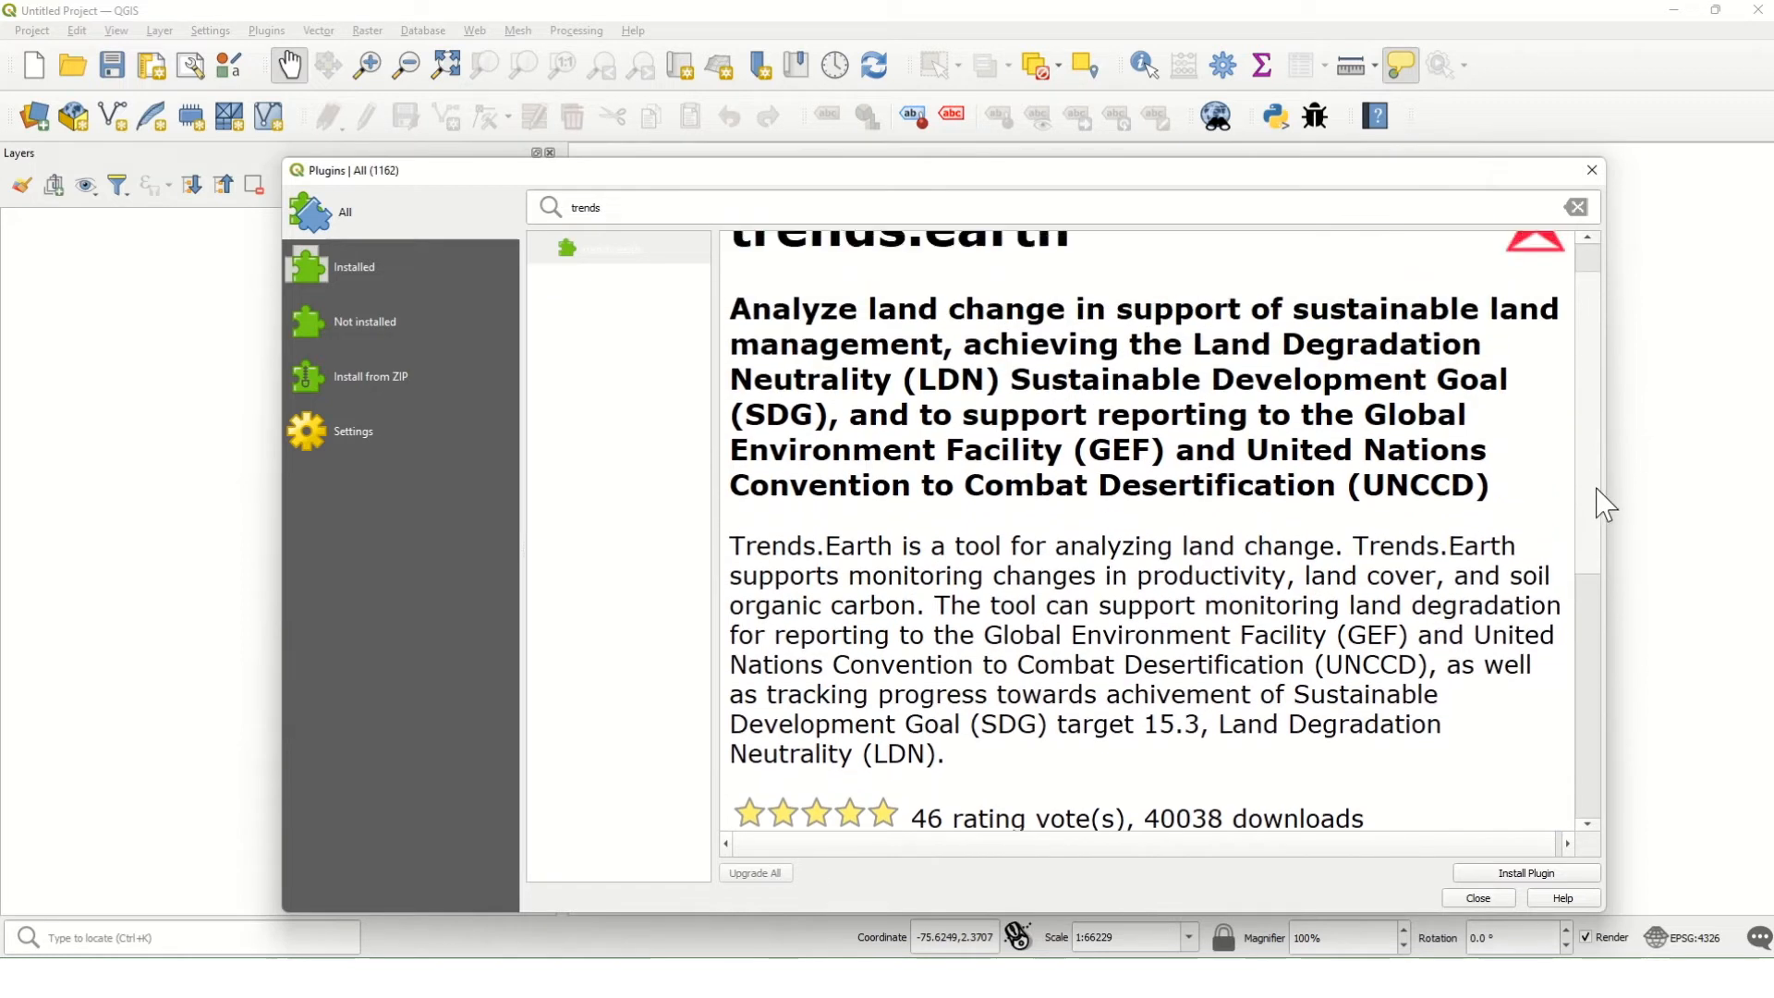
scroll(1605, 504, "up", 1)
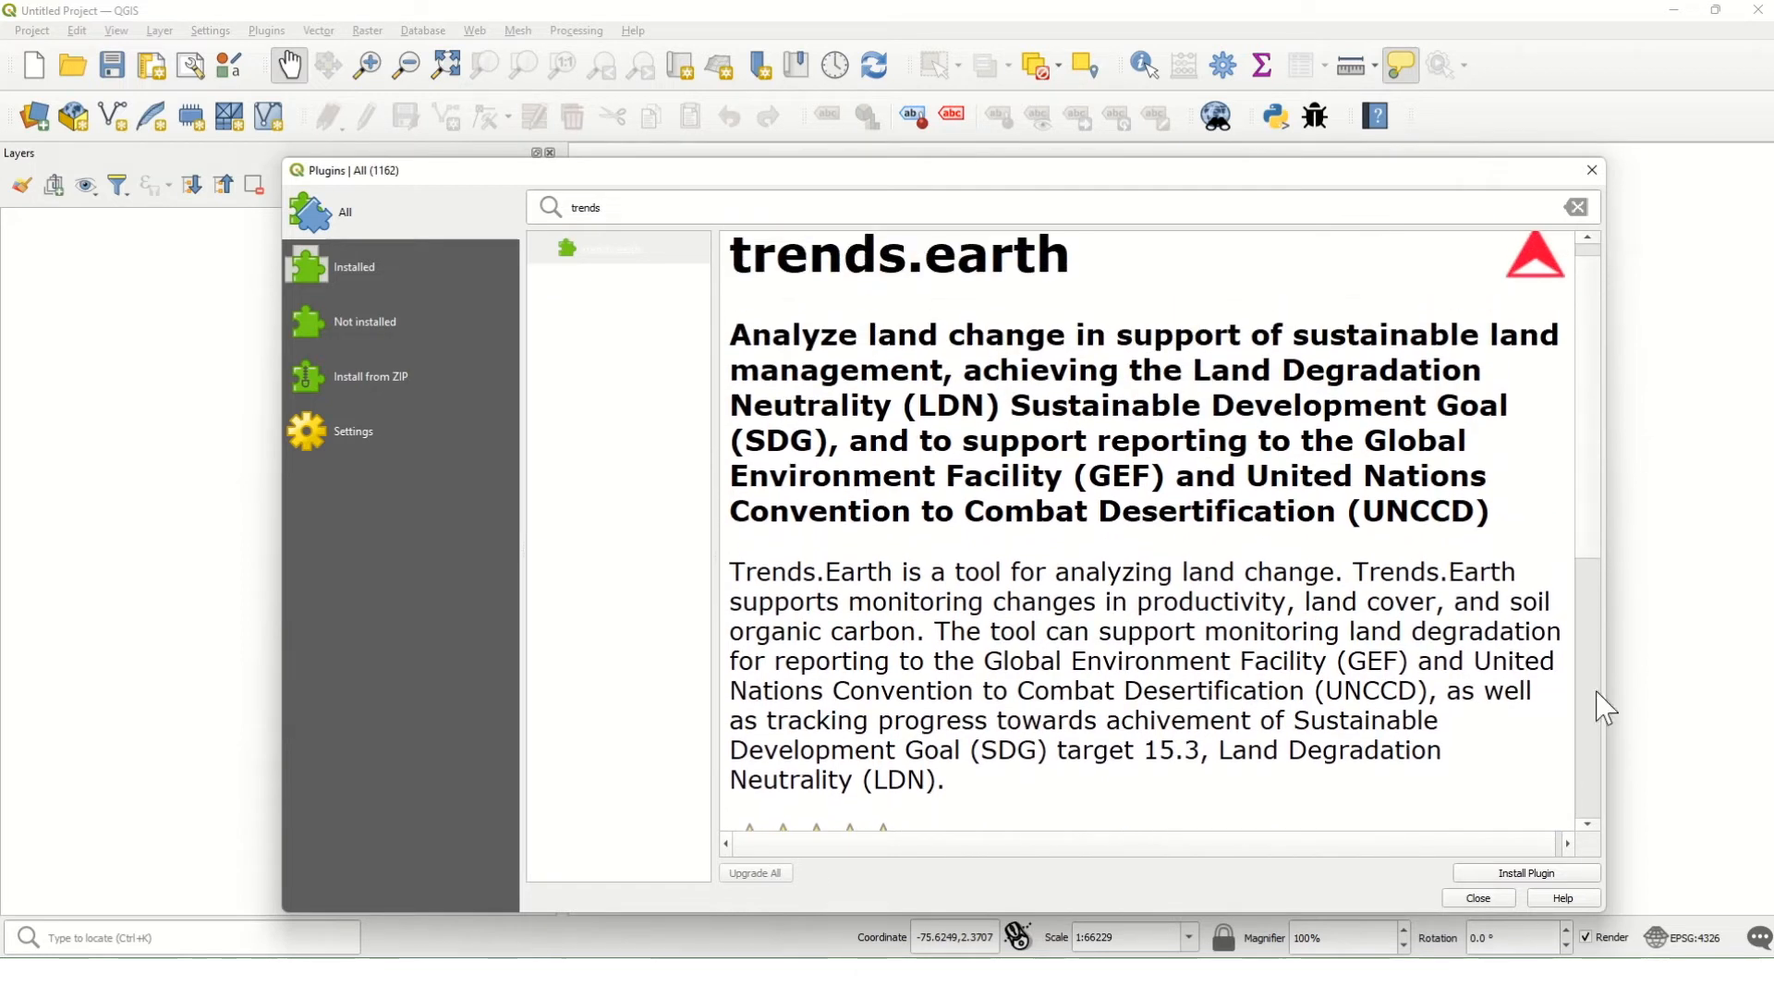
left_click(1534, 874)
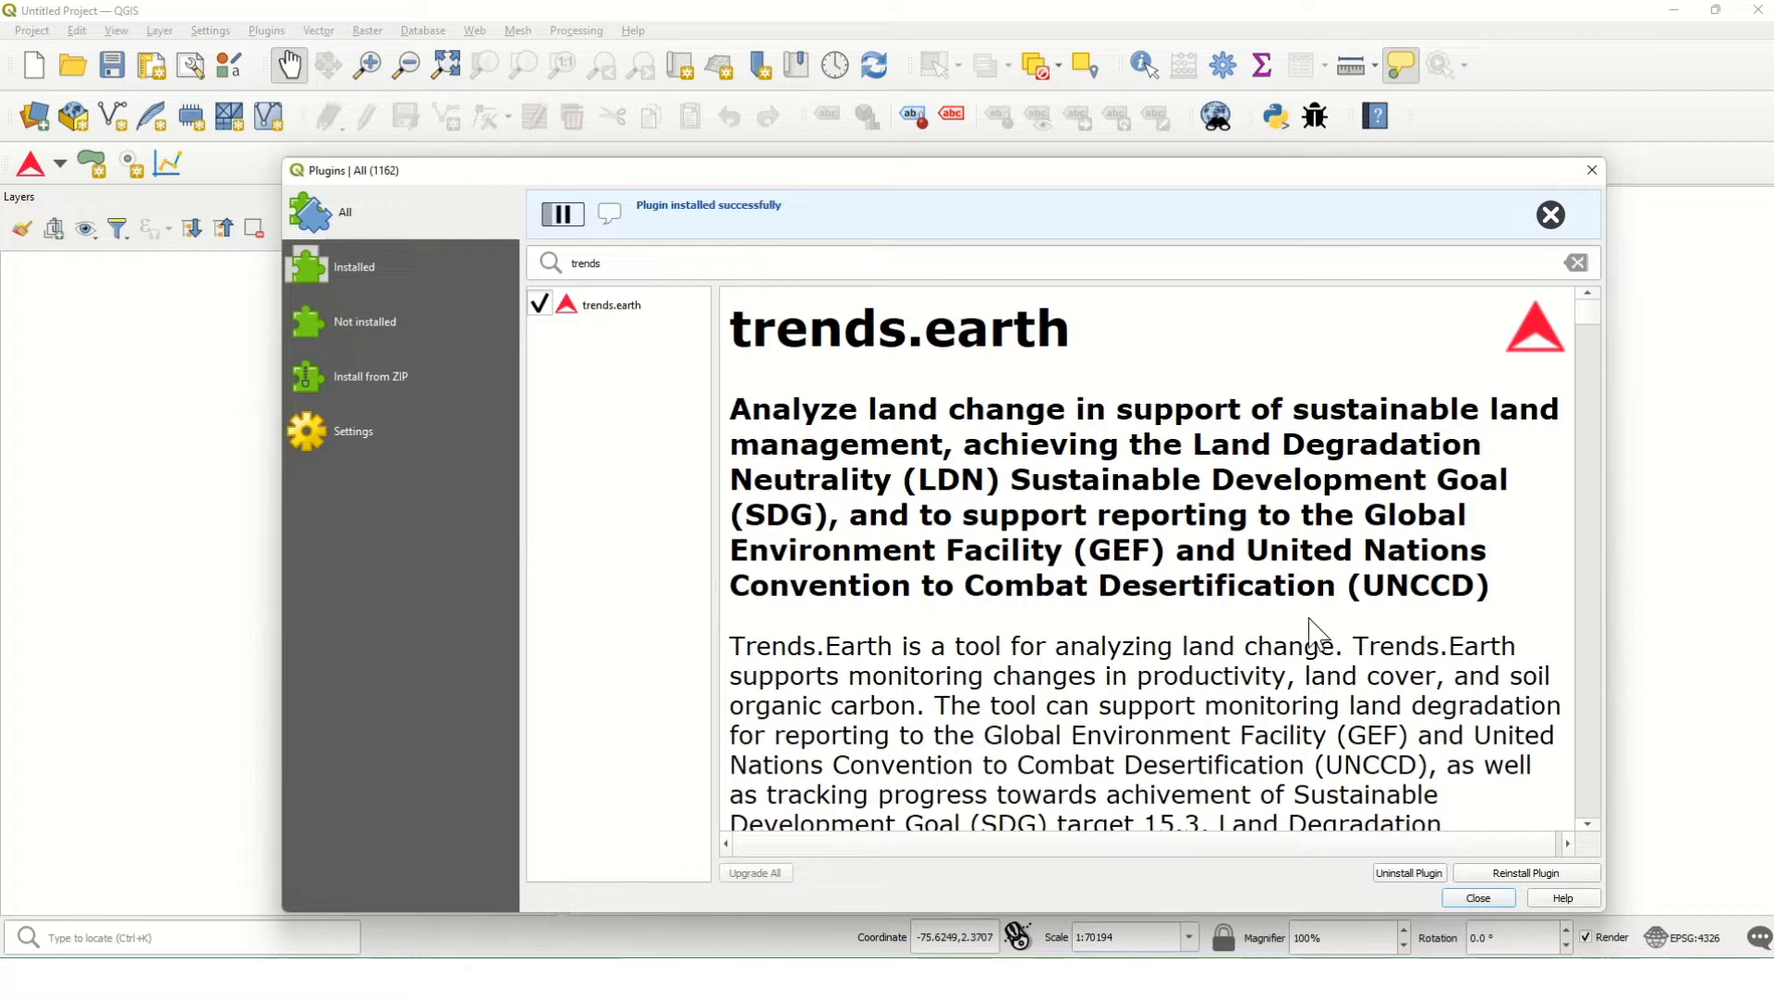
left_click(1478, 898)
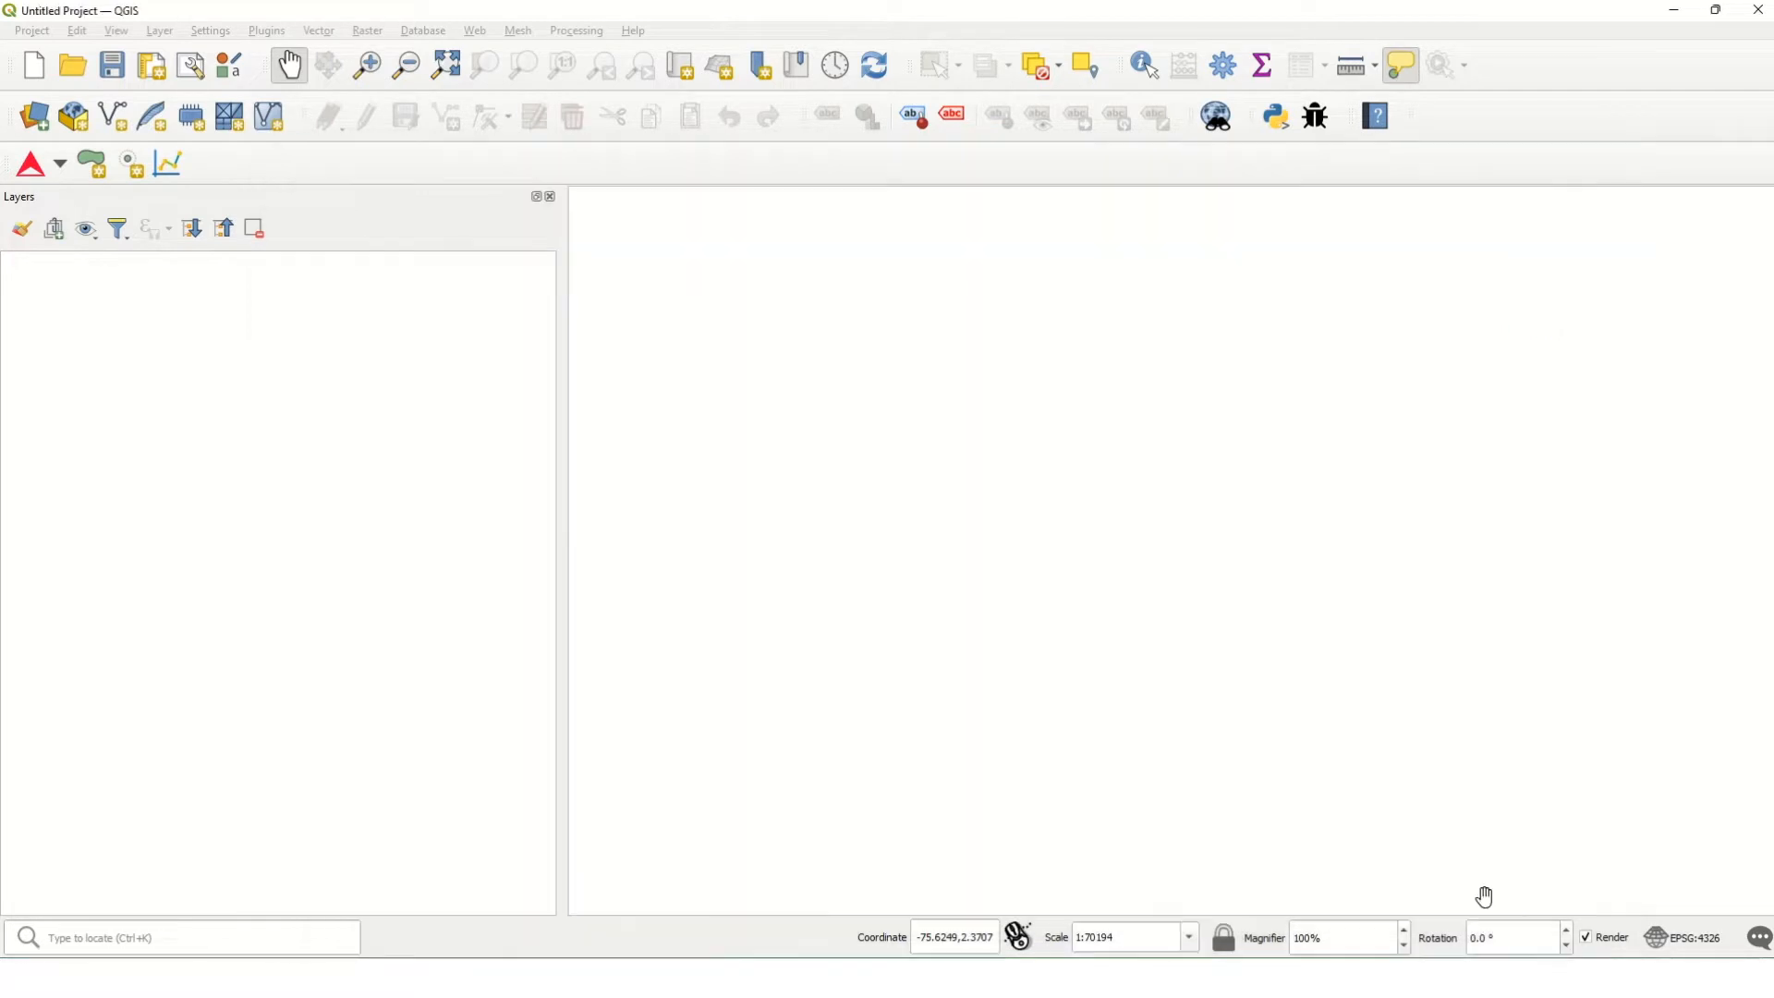
Step: Narrow the Layers panel, and float the Trends.Earth toolbar over the map before docking it back above the Layers panel
left_click_drag(562, 301, 386, 296)
left_click_drag(16, 171, 499, 295)
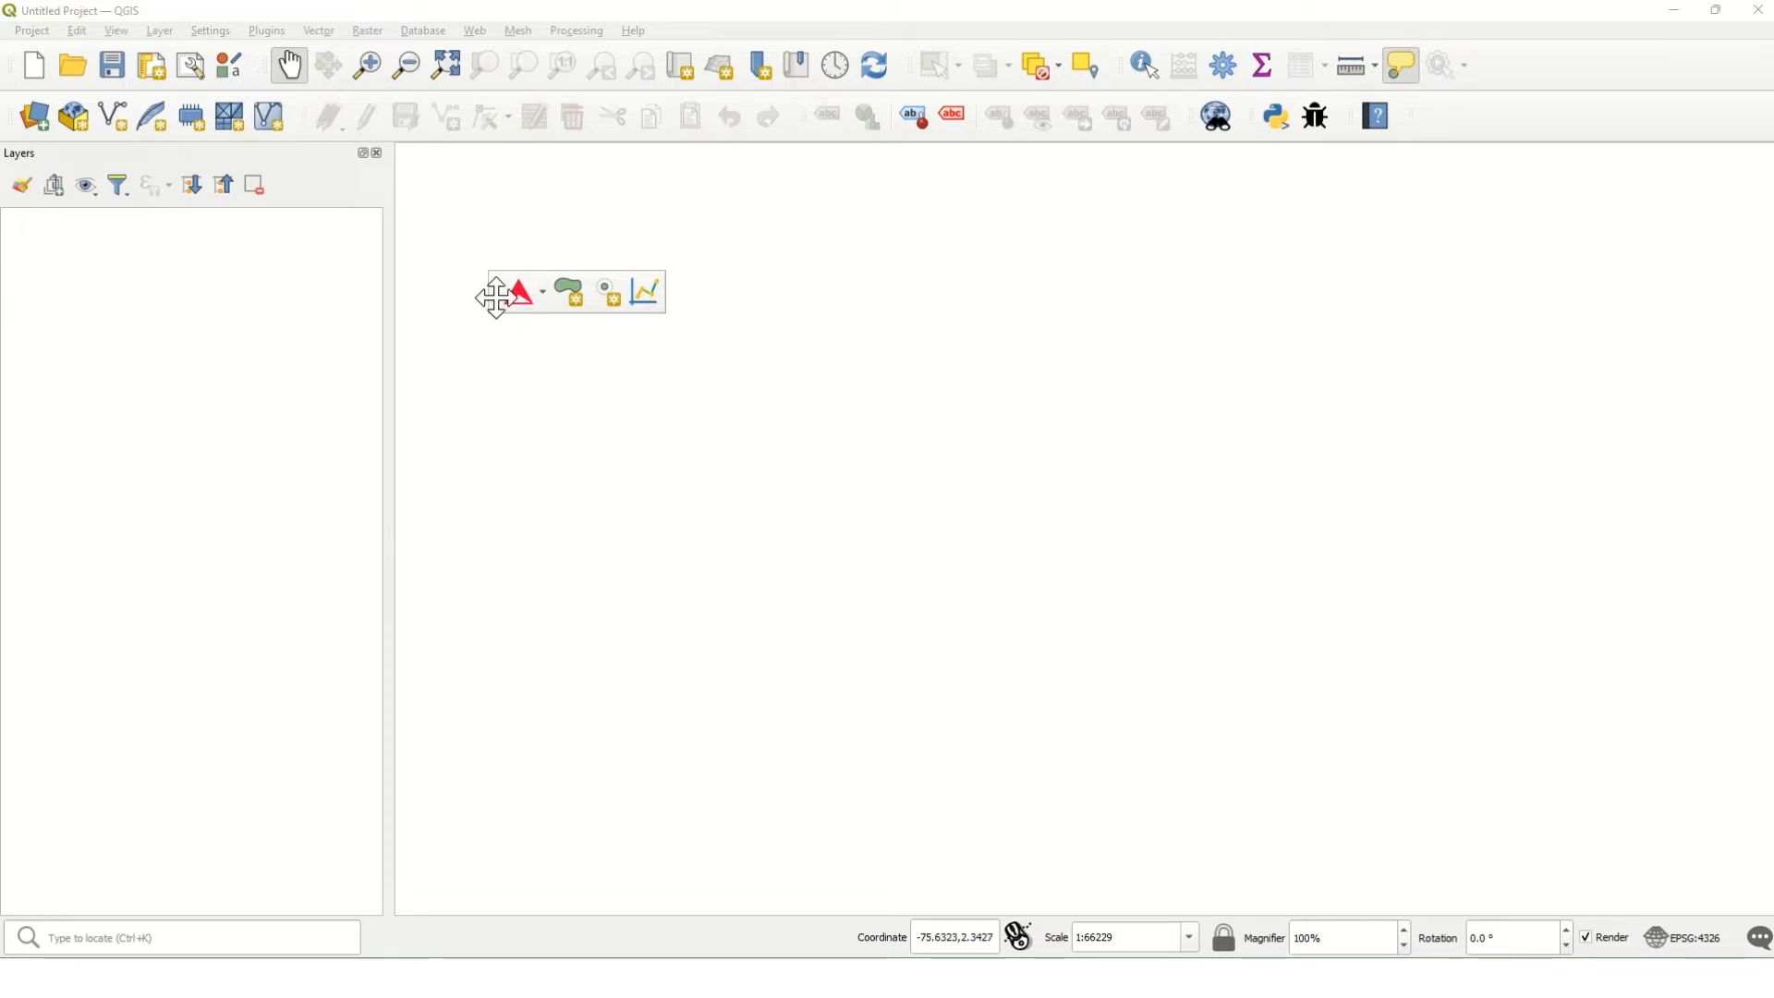
left_click_drag(496, 298, 35, 166)
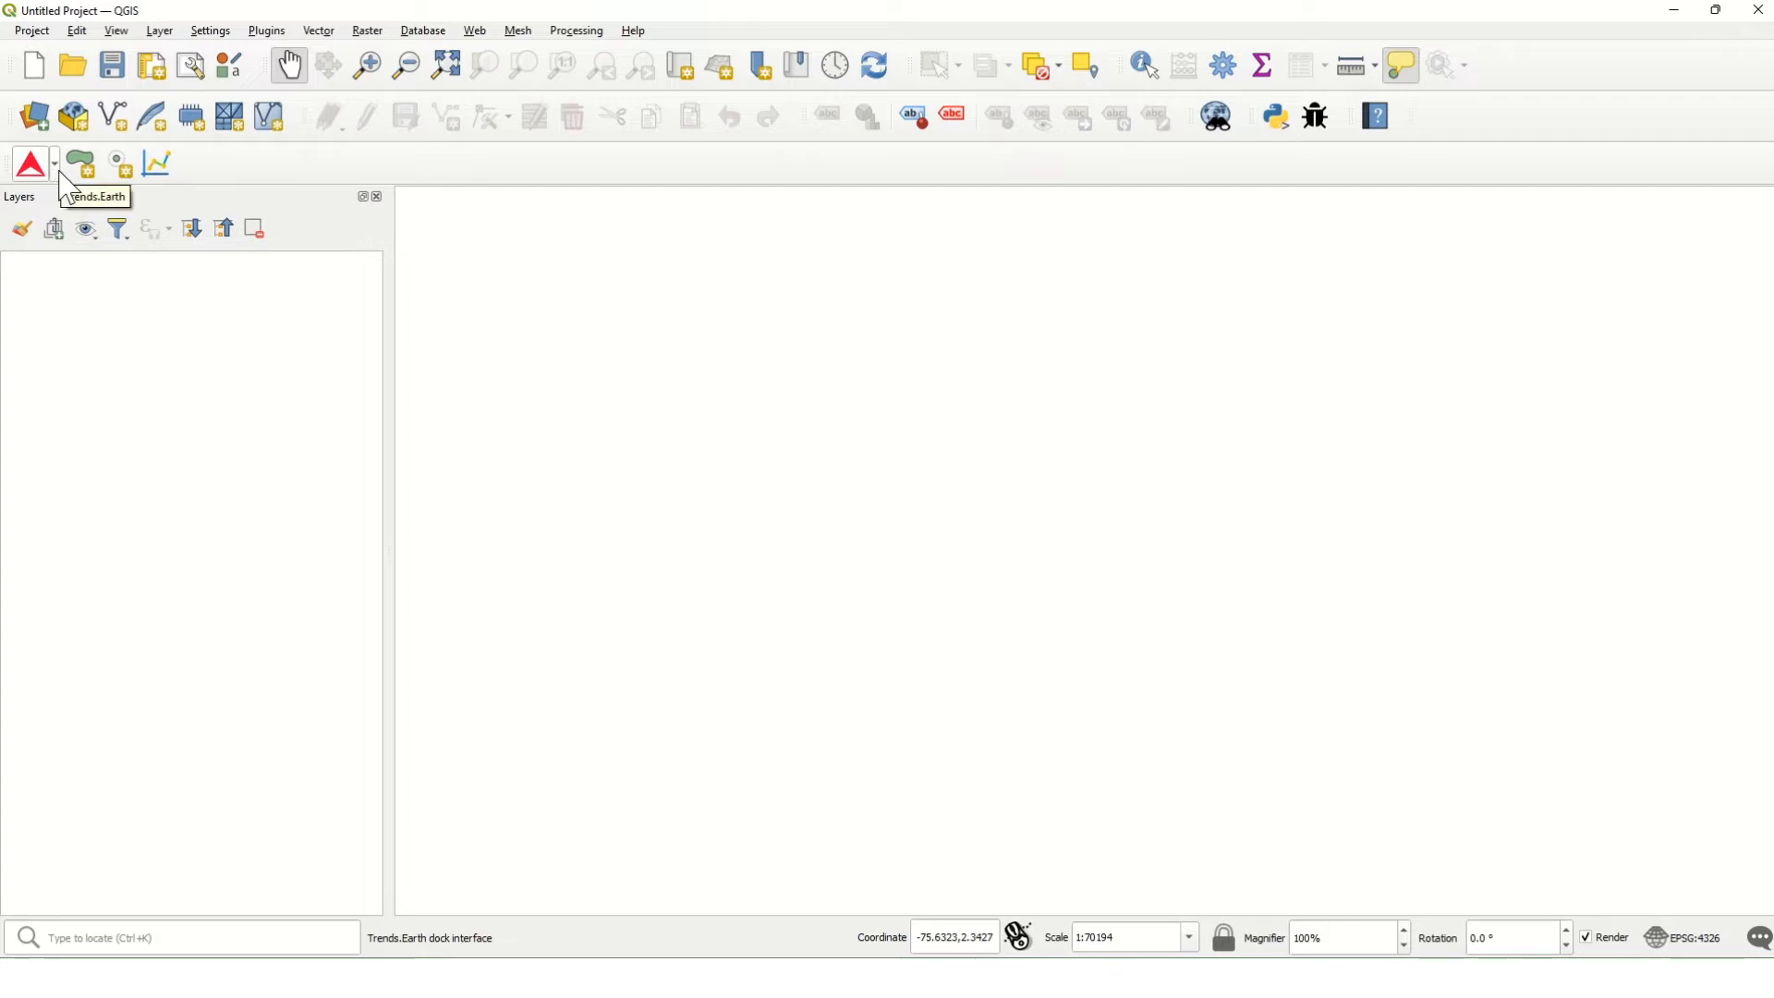
Step: Open the Trends.Earth settings and enlarge the dialog to reach the login information section
left_click(54, 166)
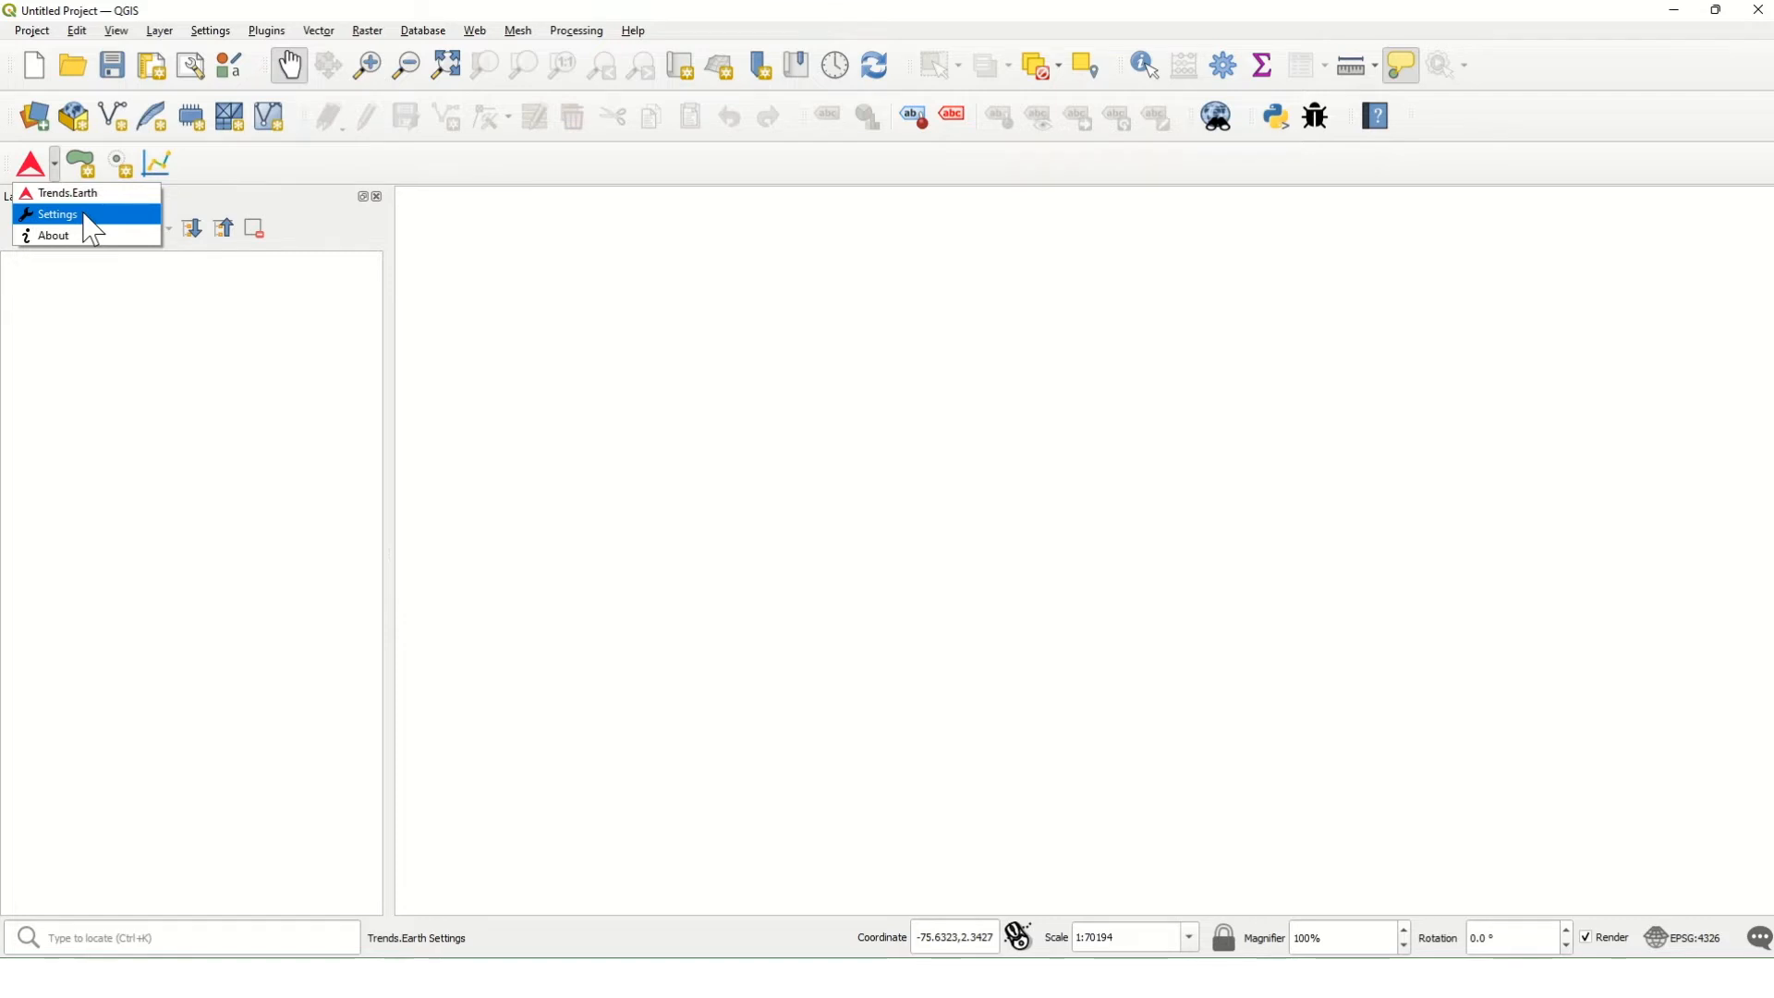
left_click(58, 214)
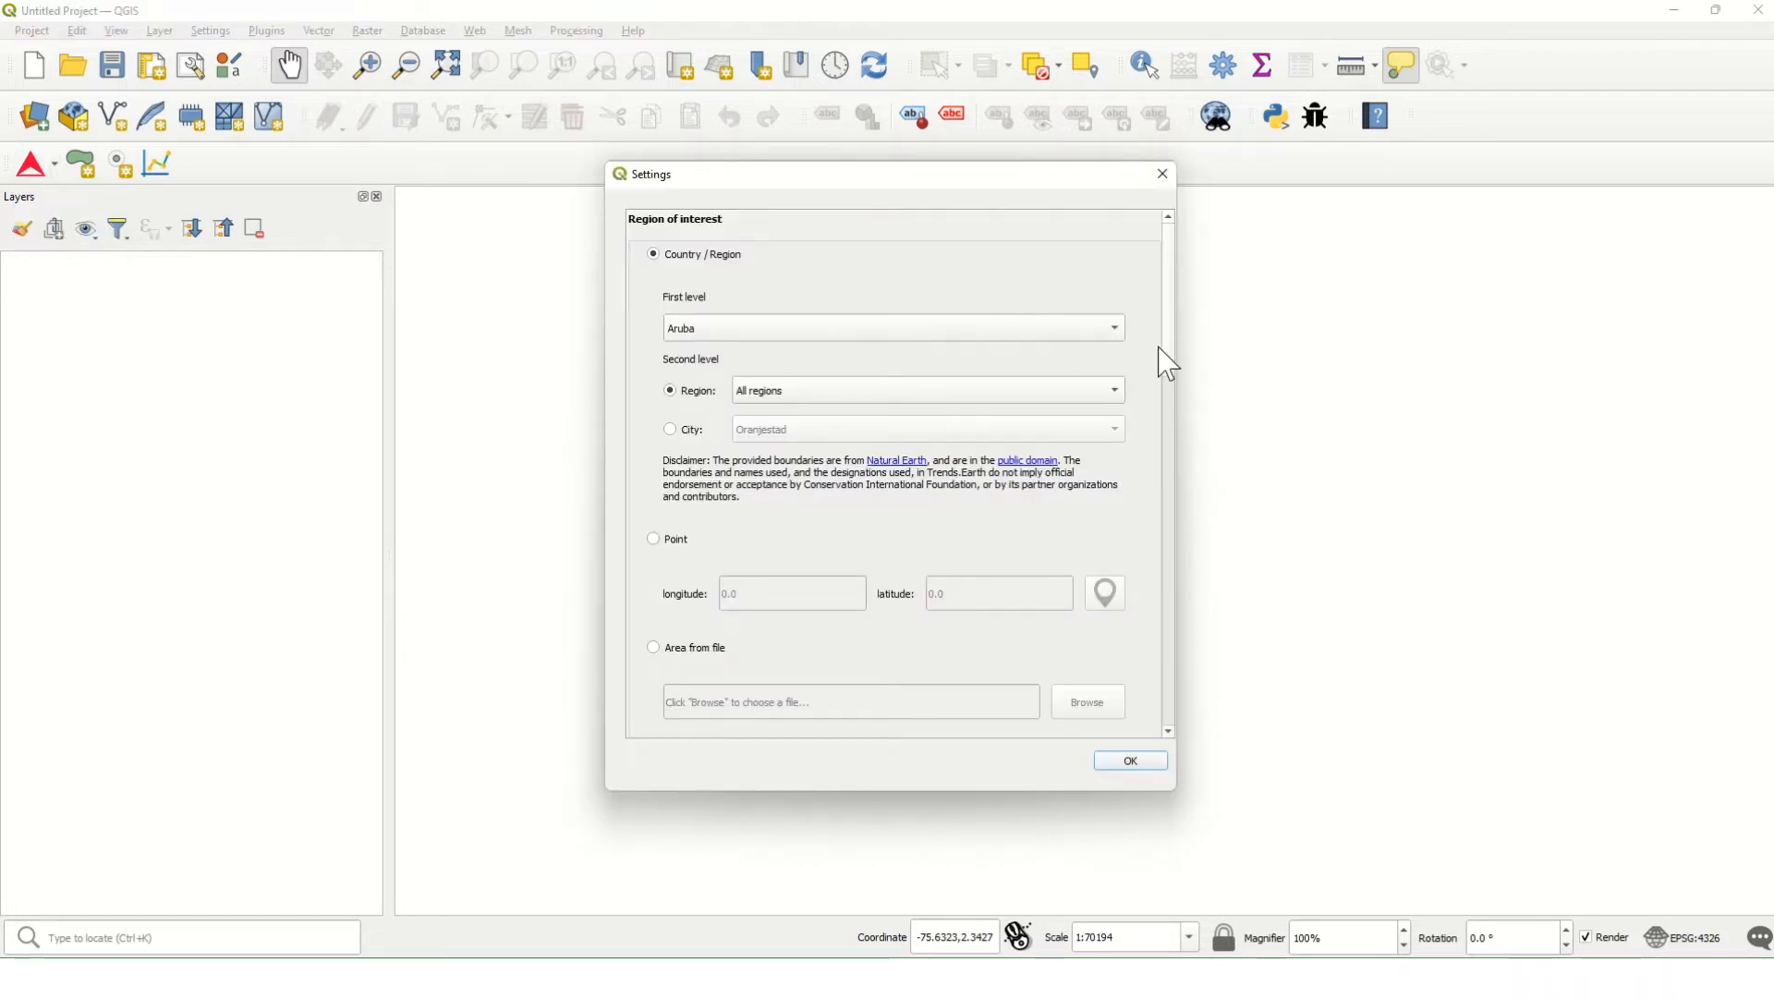
left_click_drag(1179, 342, 1526, 365)
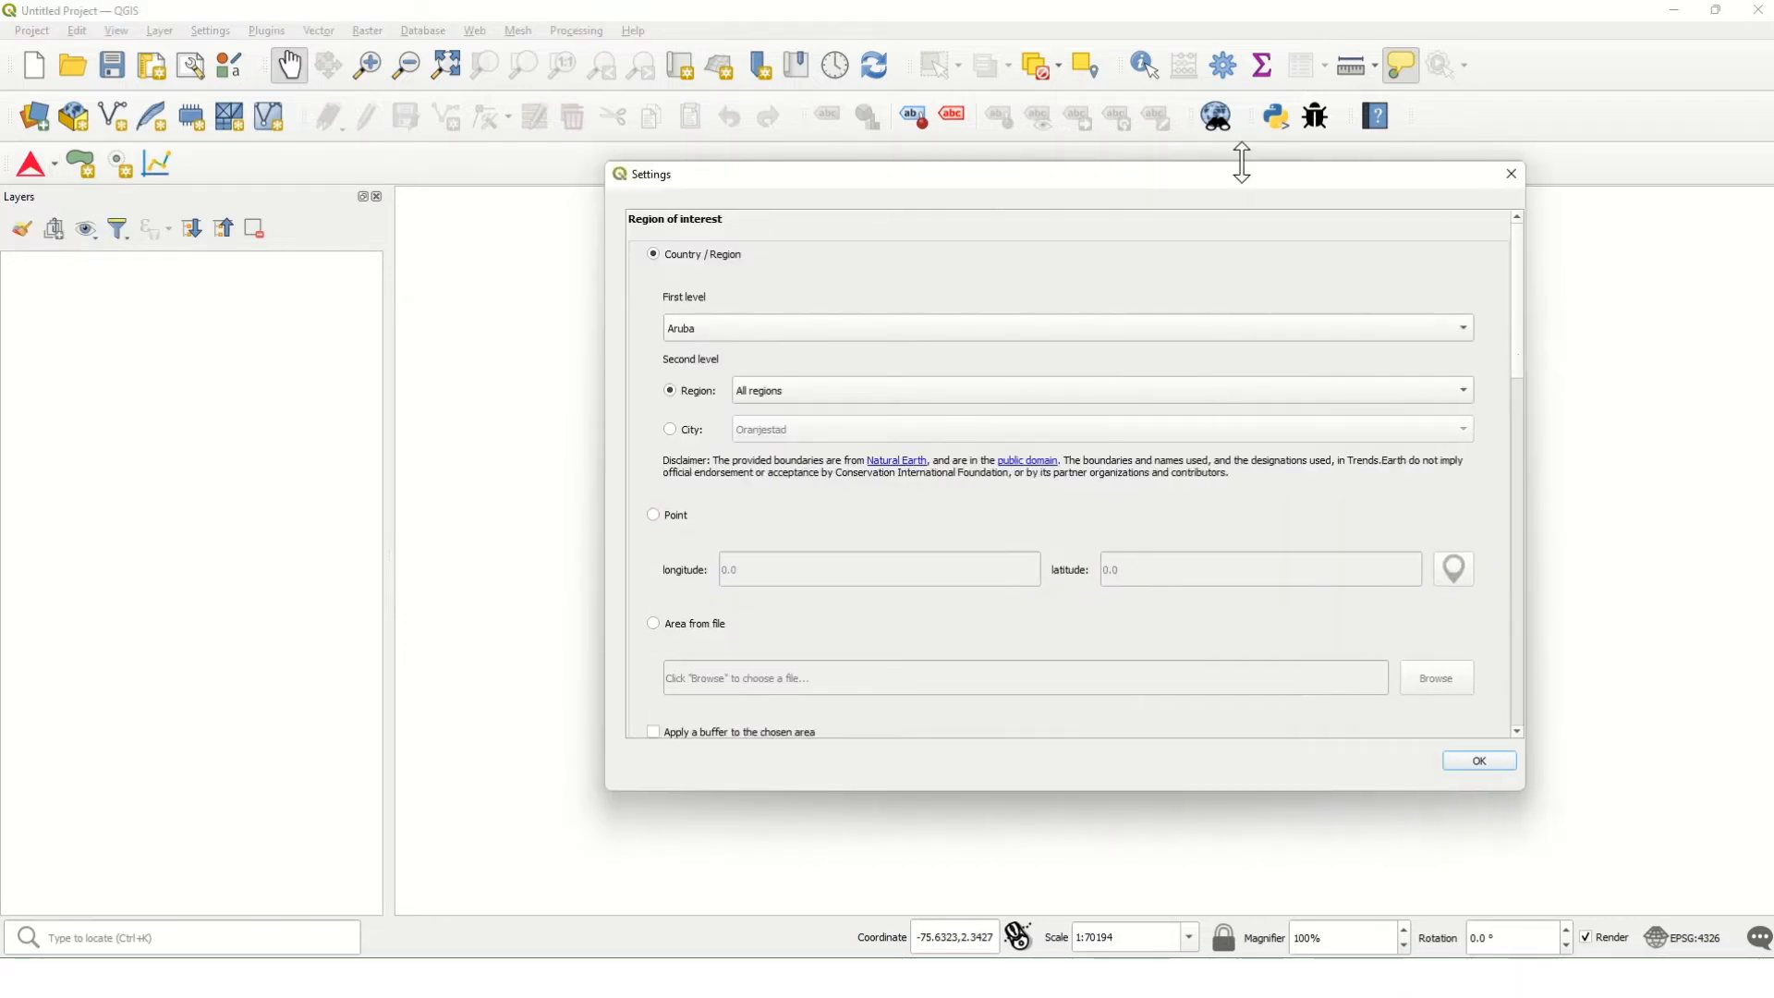
left_click_drag(1216, 178, 1088, 127)
left_click_drag(1093, 740, 1064, 898)
left_click_drag(1390, 356, 1396, 535)
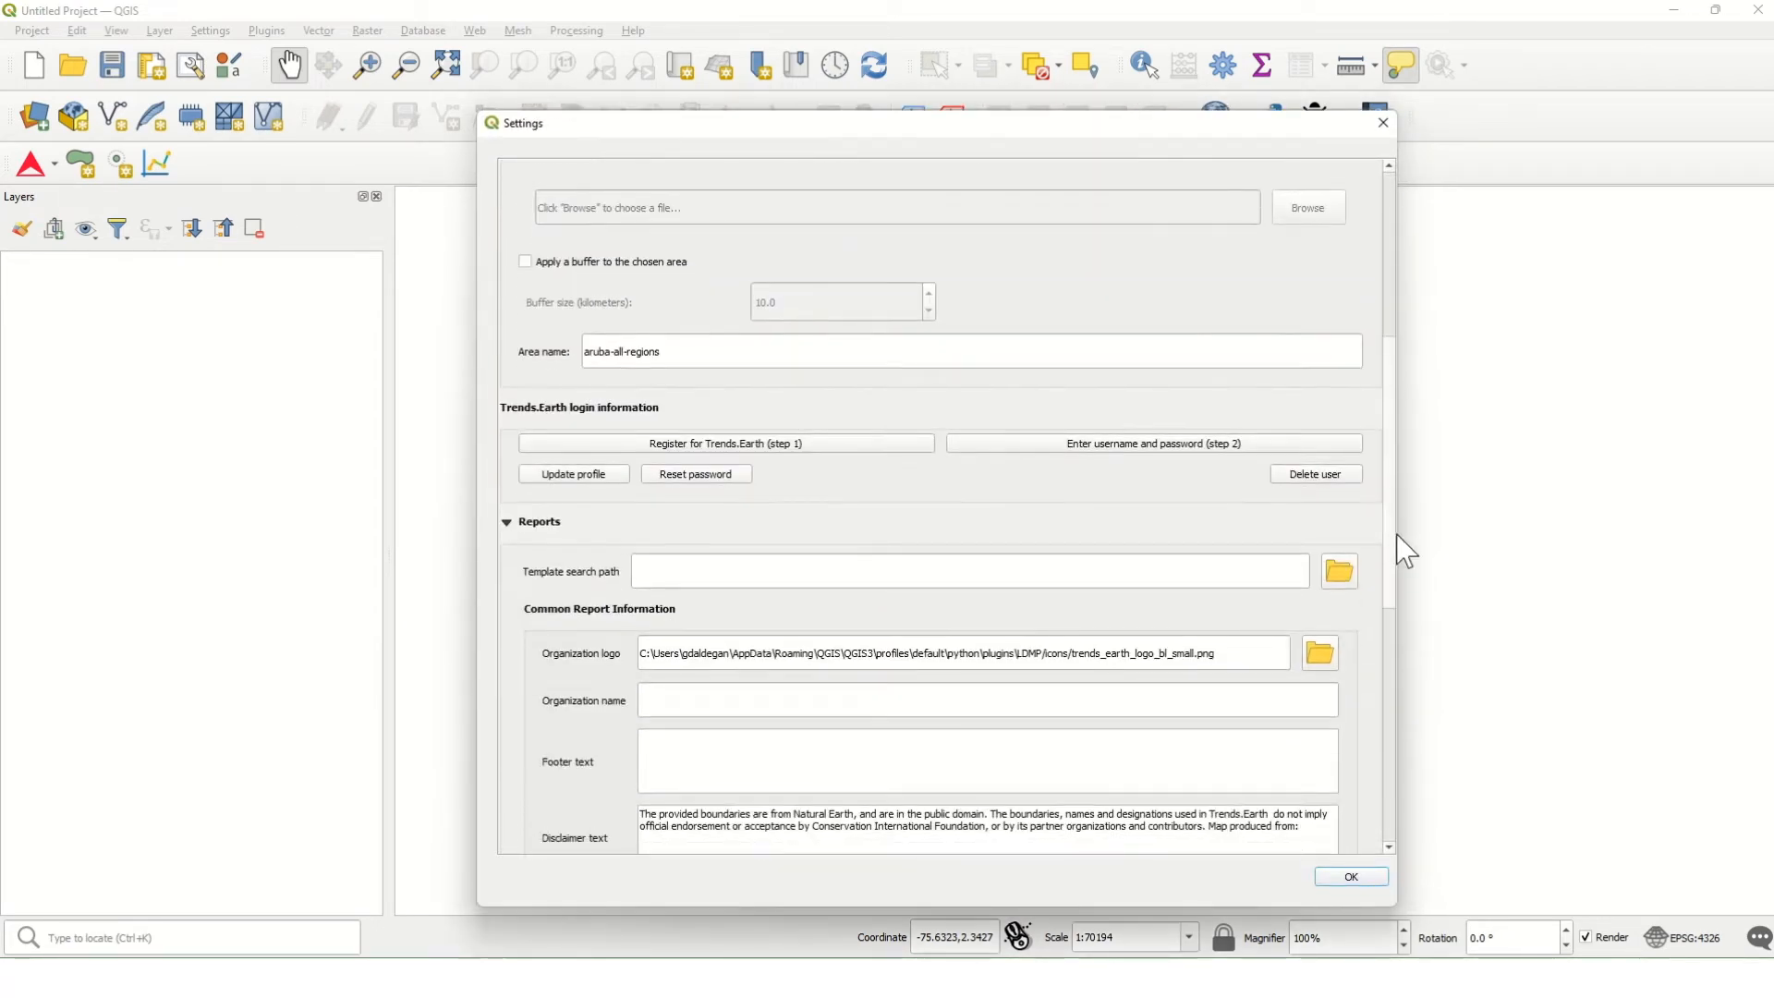
Step: Examine the email, name, organization and country fields of the Trends.Earth new-user registration form, and close it without registering
left_click(750, 449)
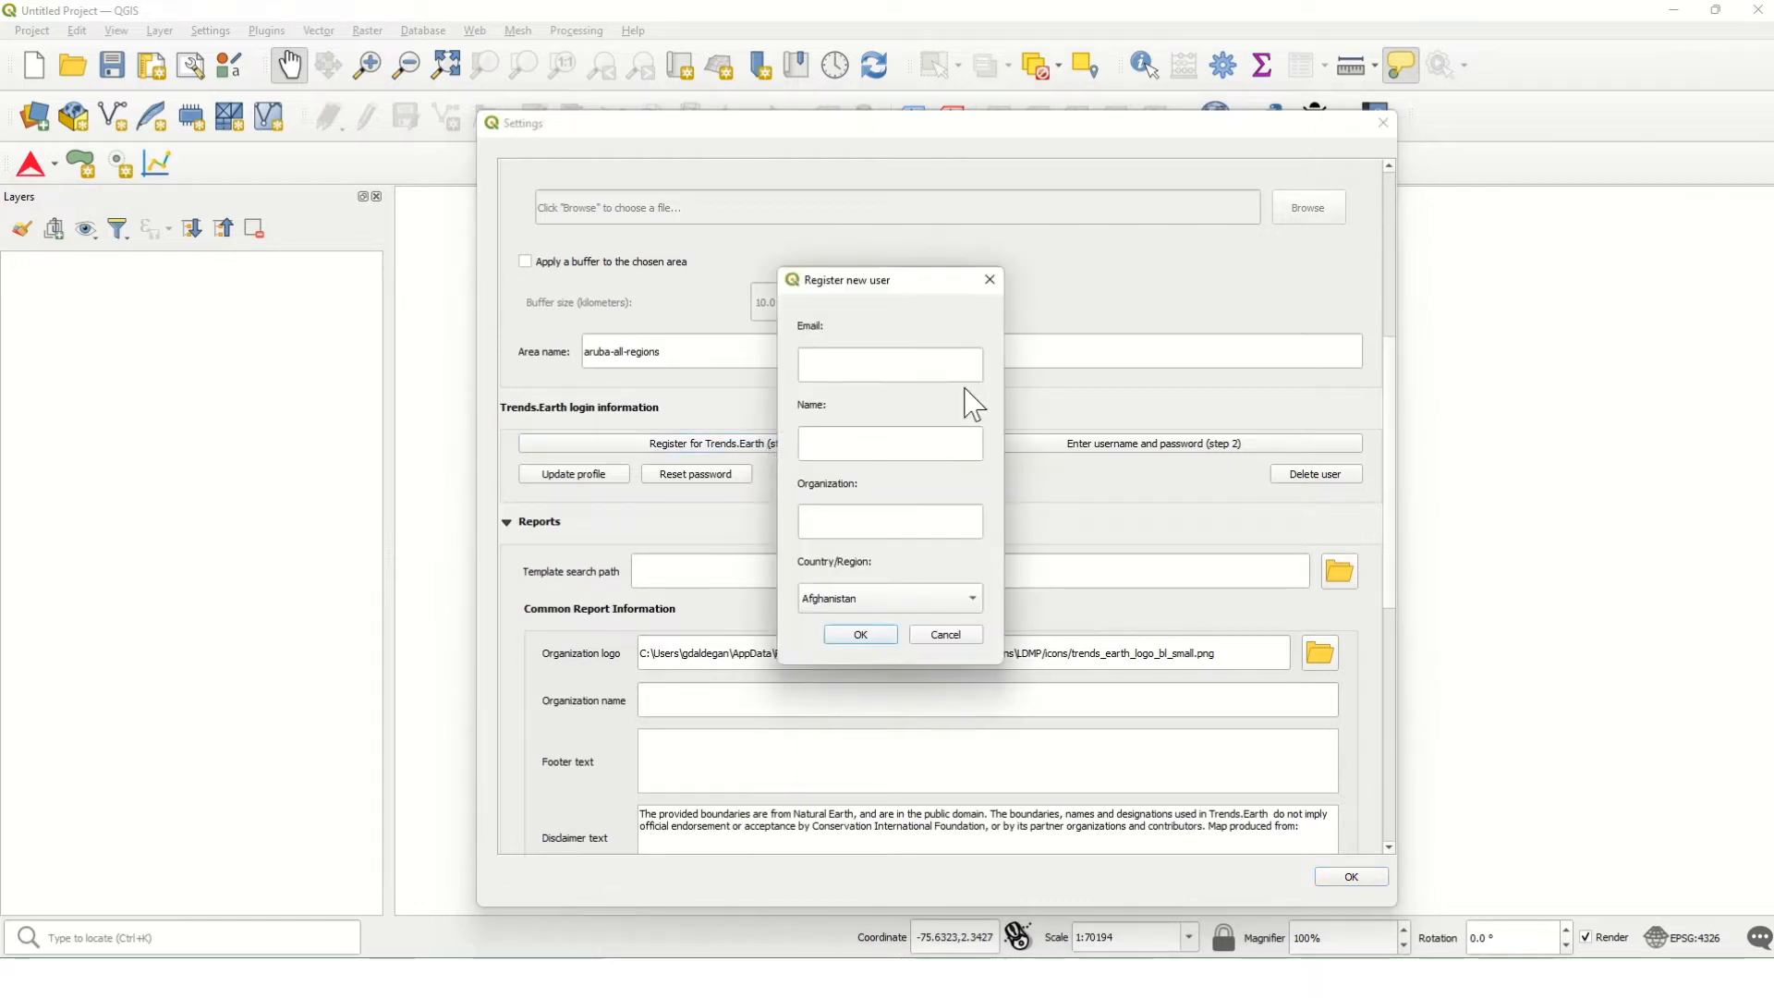
left_click(901, 367)
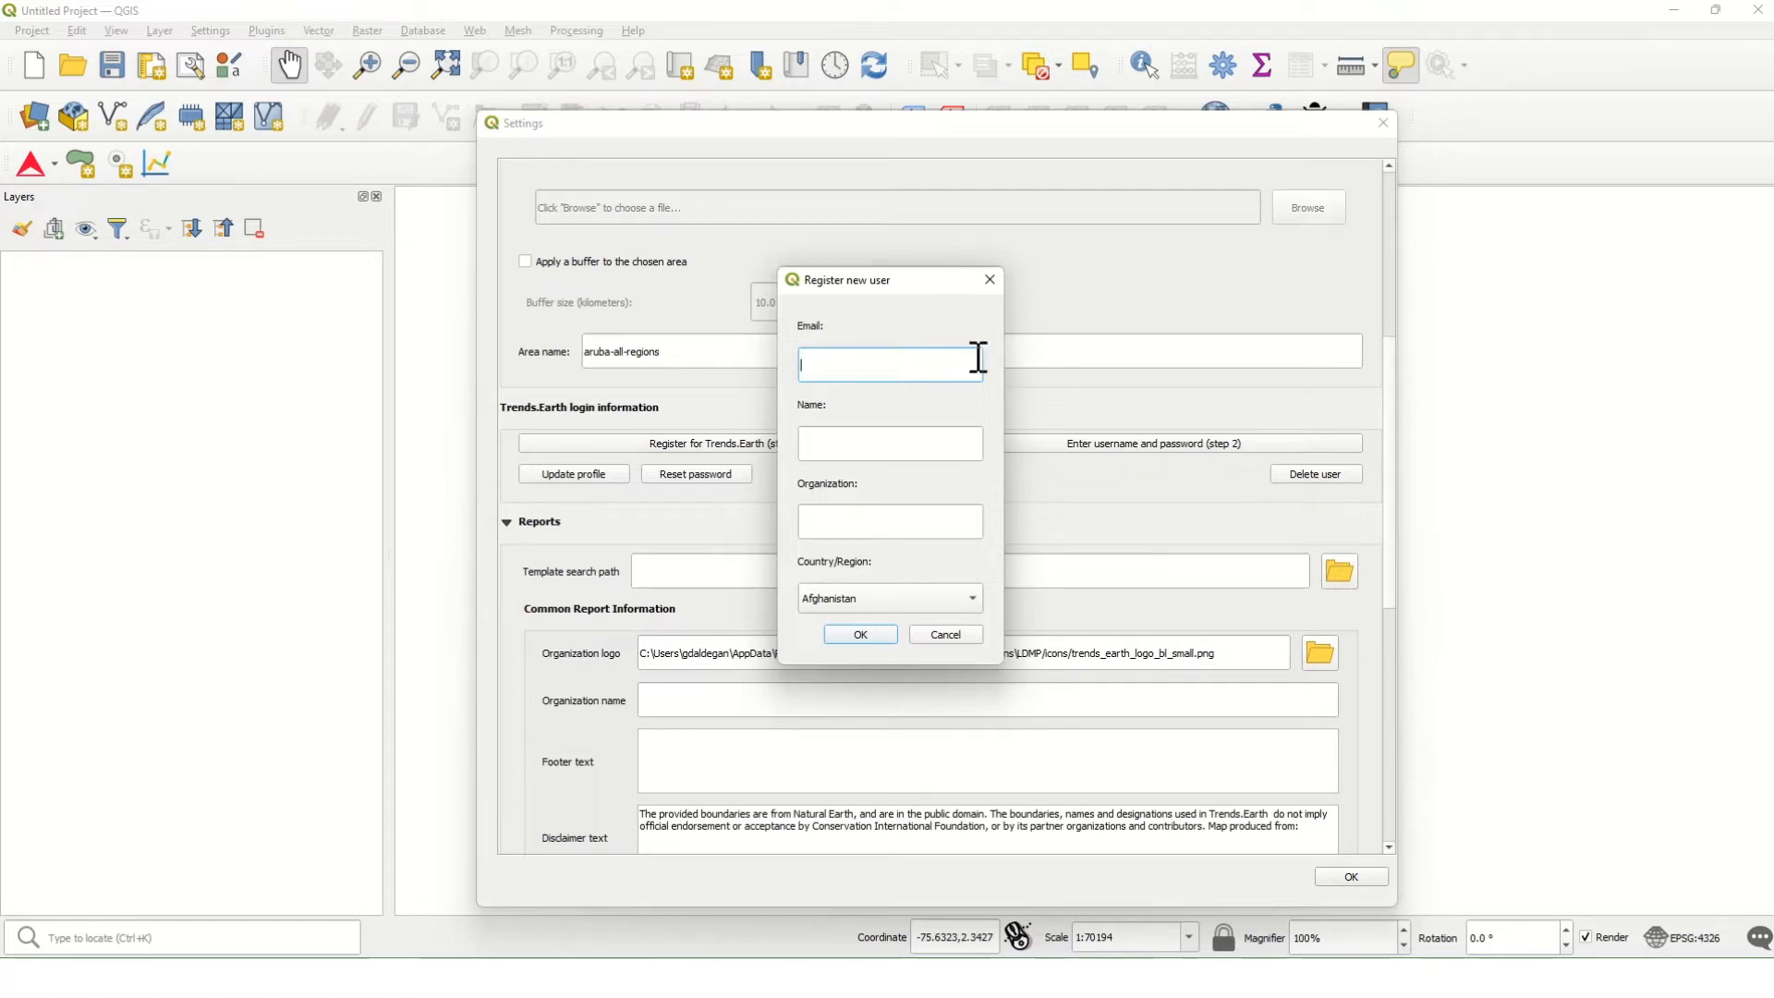
left_click(910, 450)
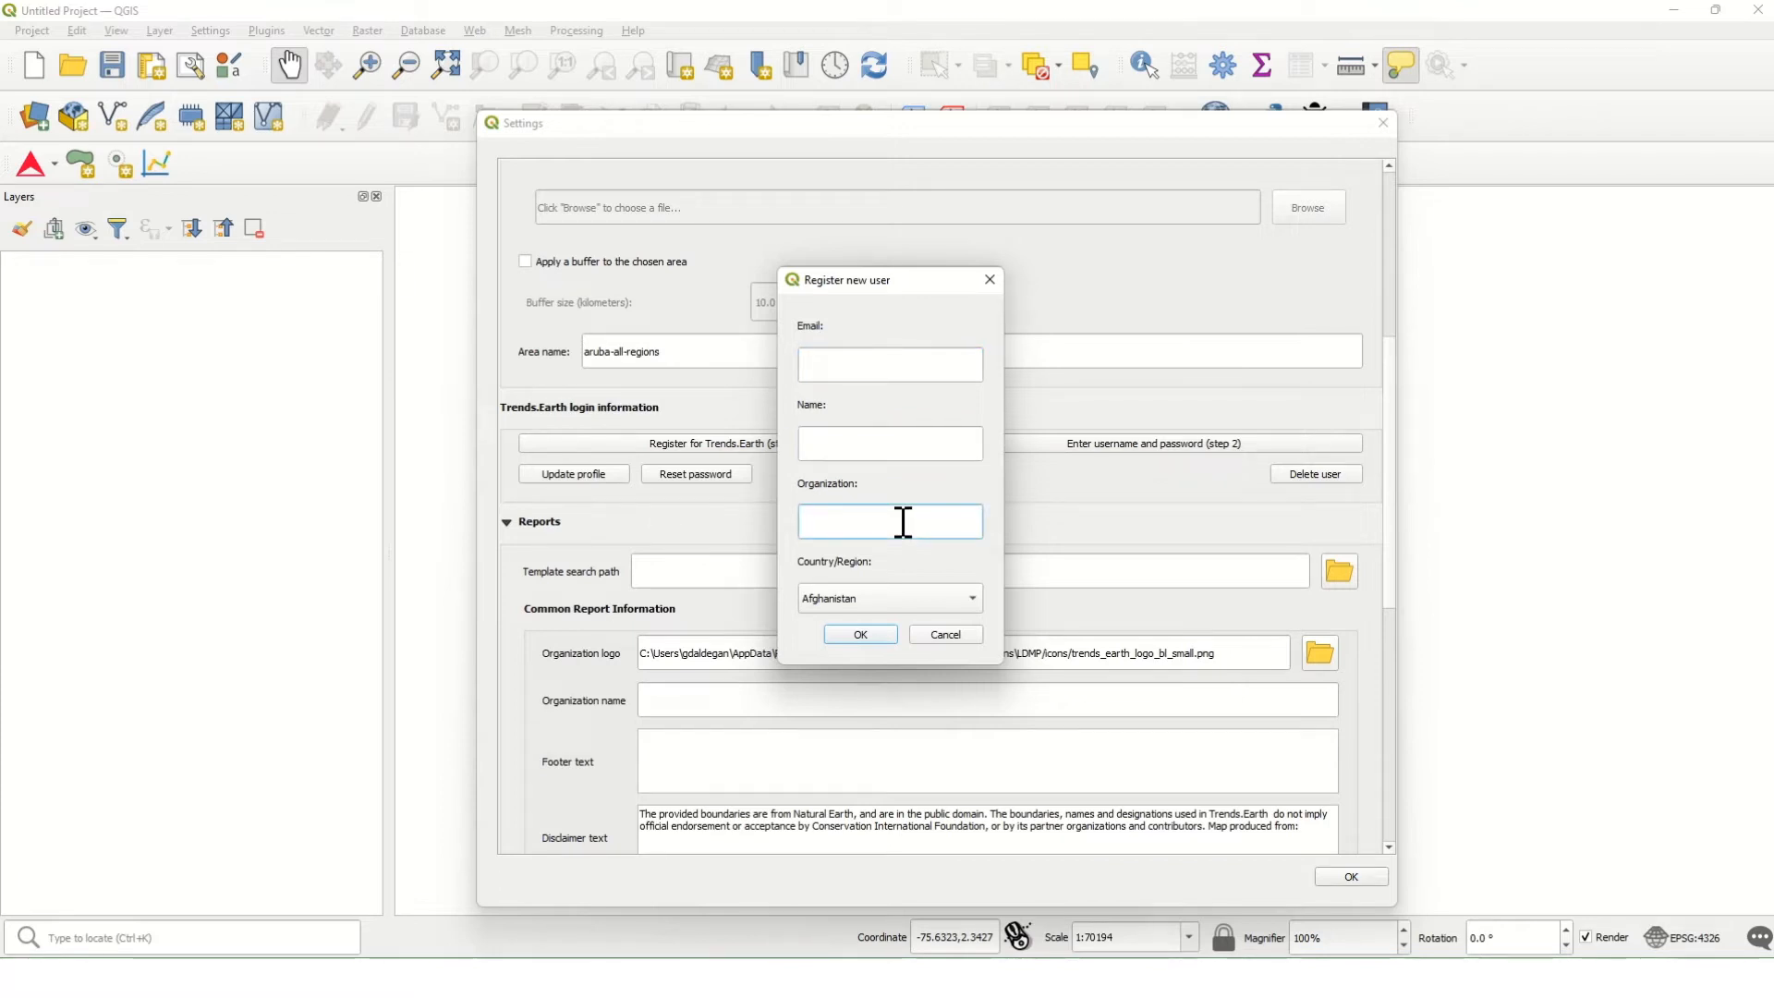
left_click(918, 601)
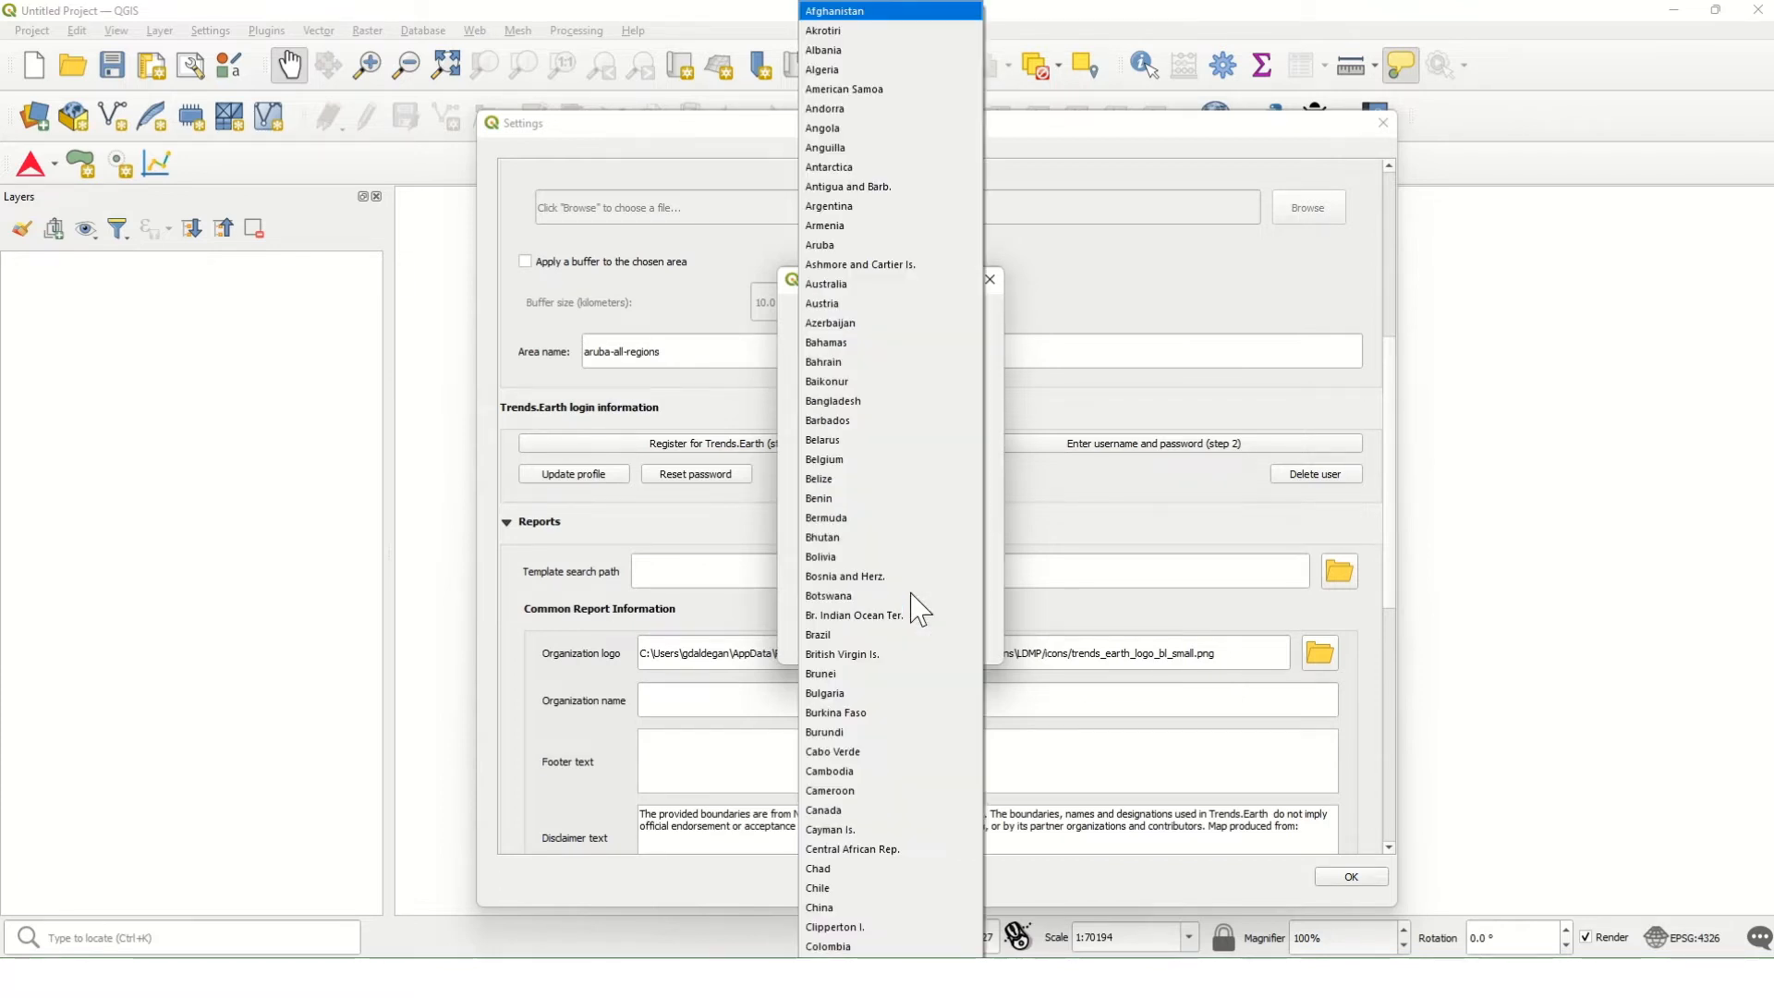
left_click(998, 425)
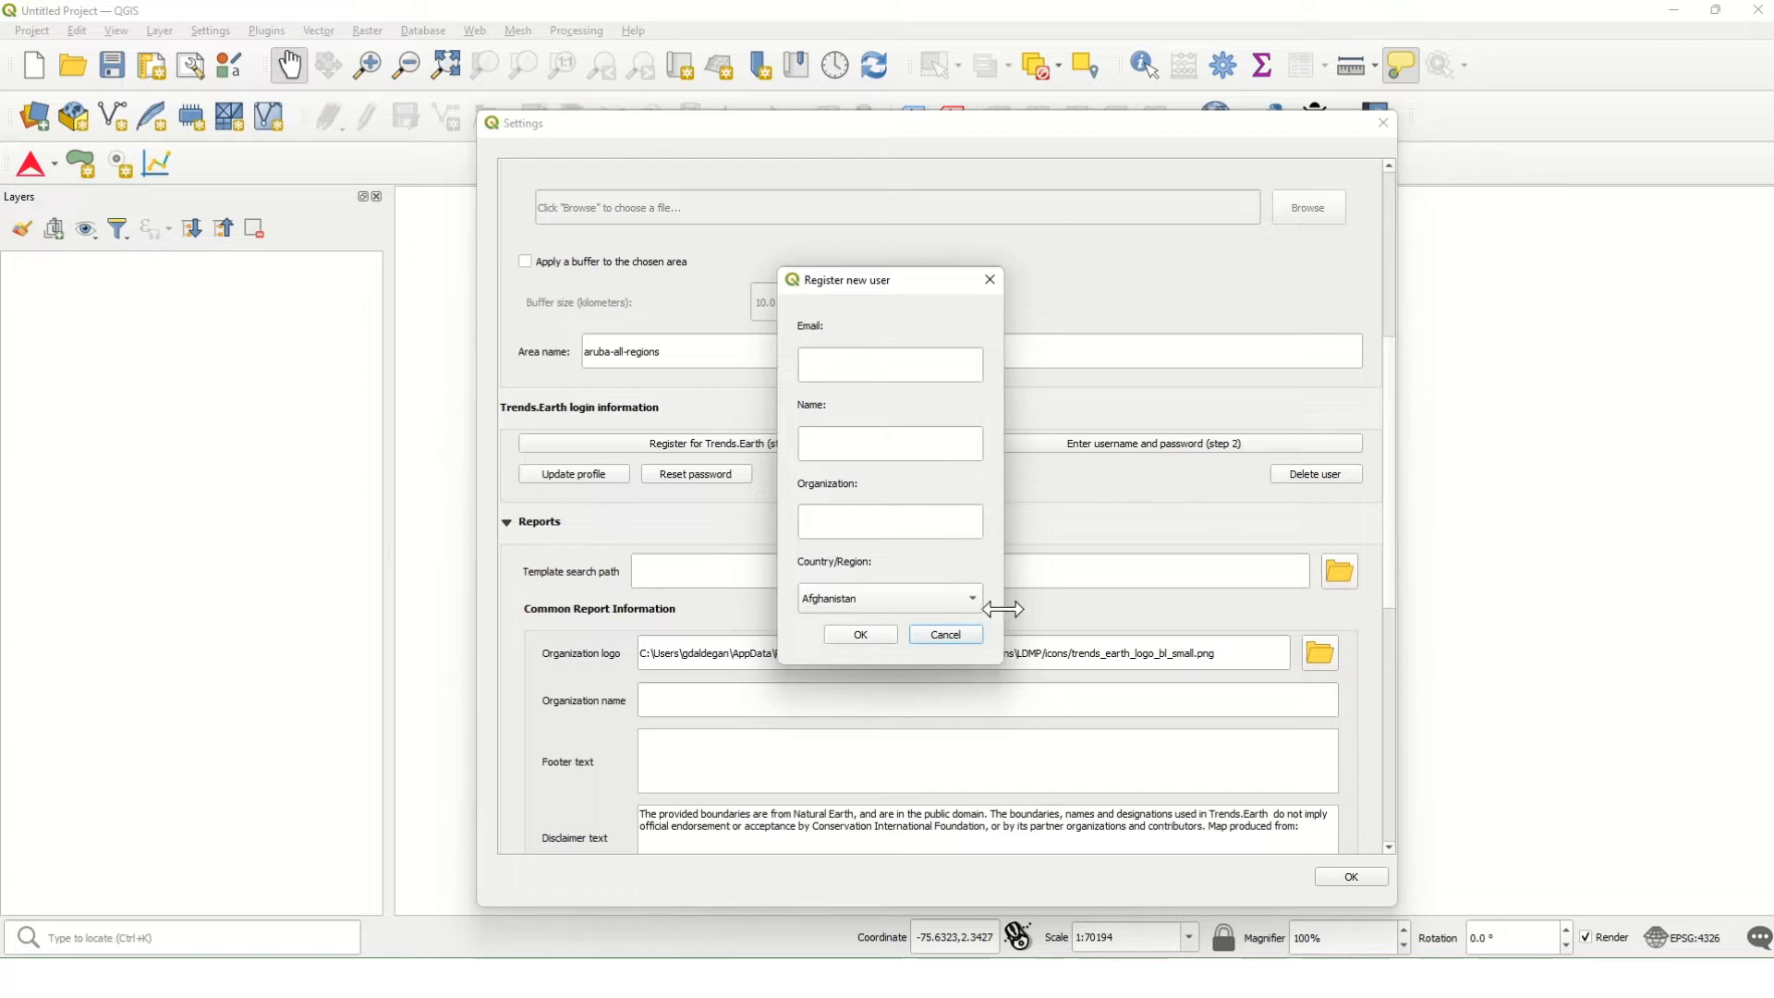
left_click(898, 368)
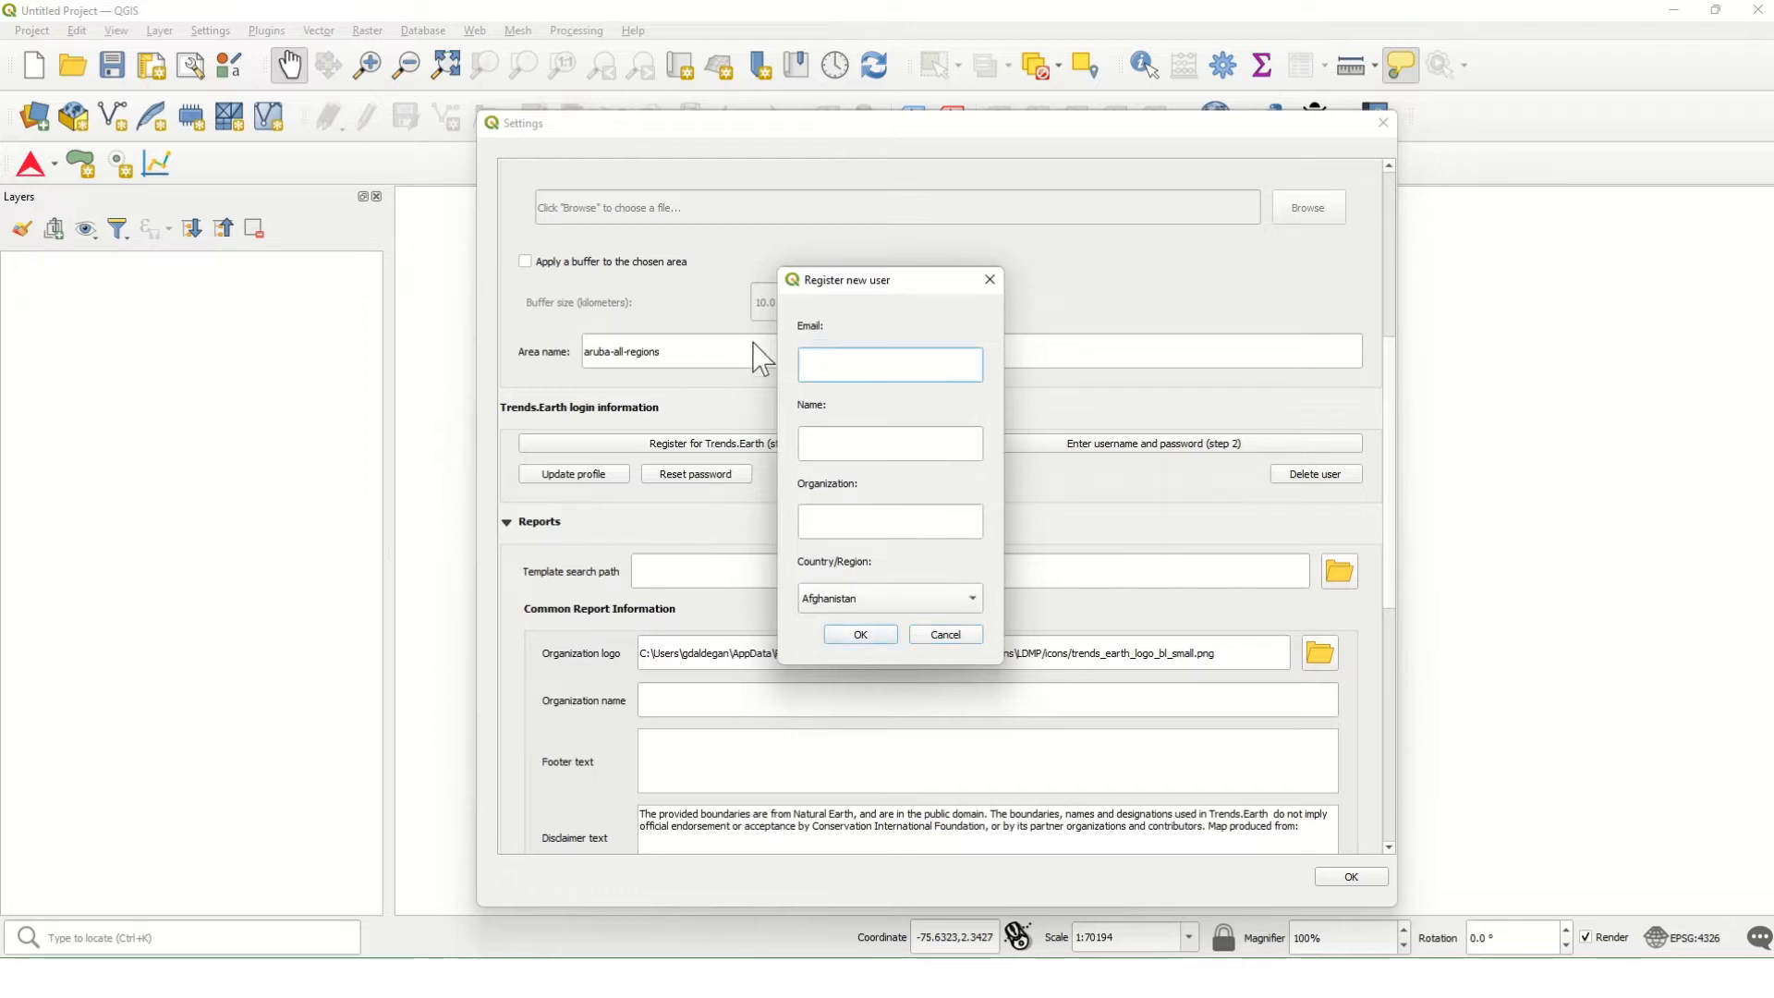
left_click(946, 636)
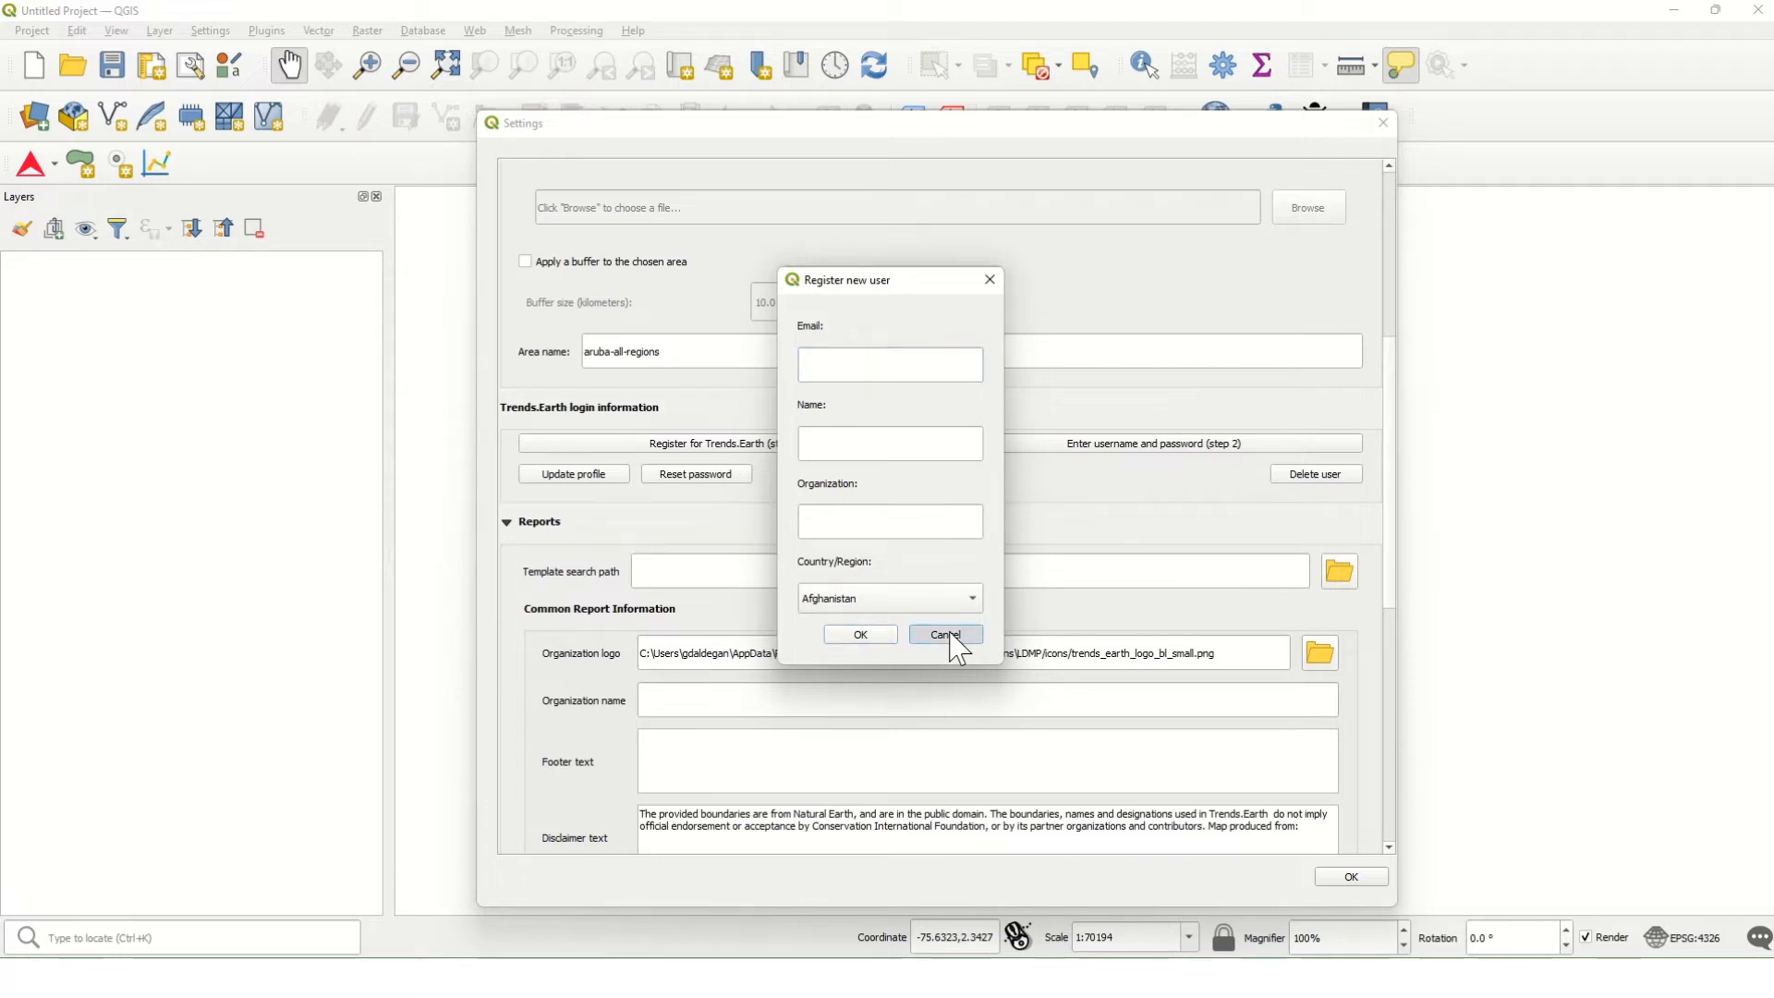
left_click(947, 635)
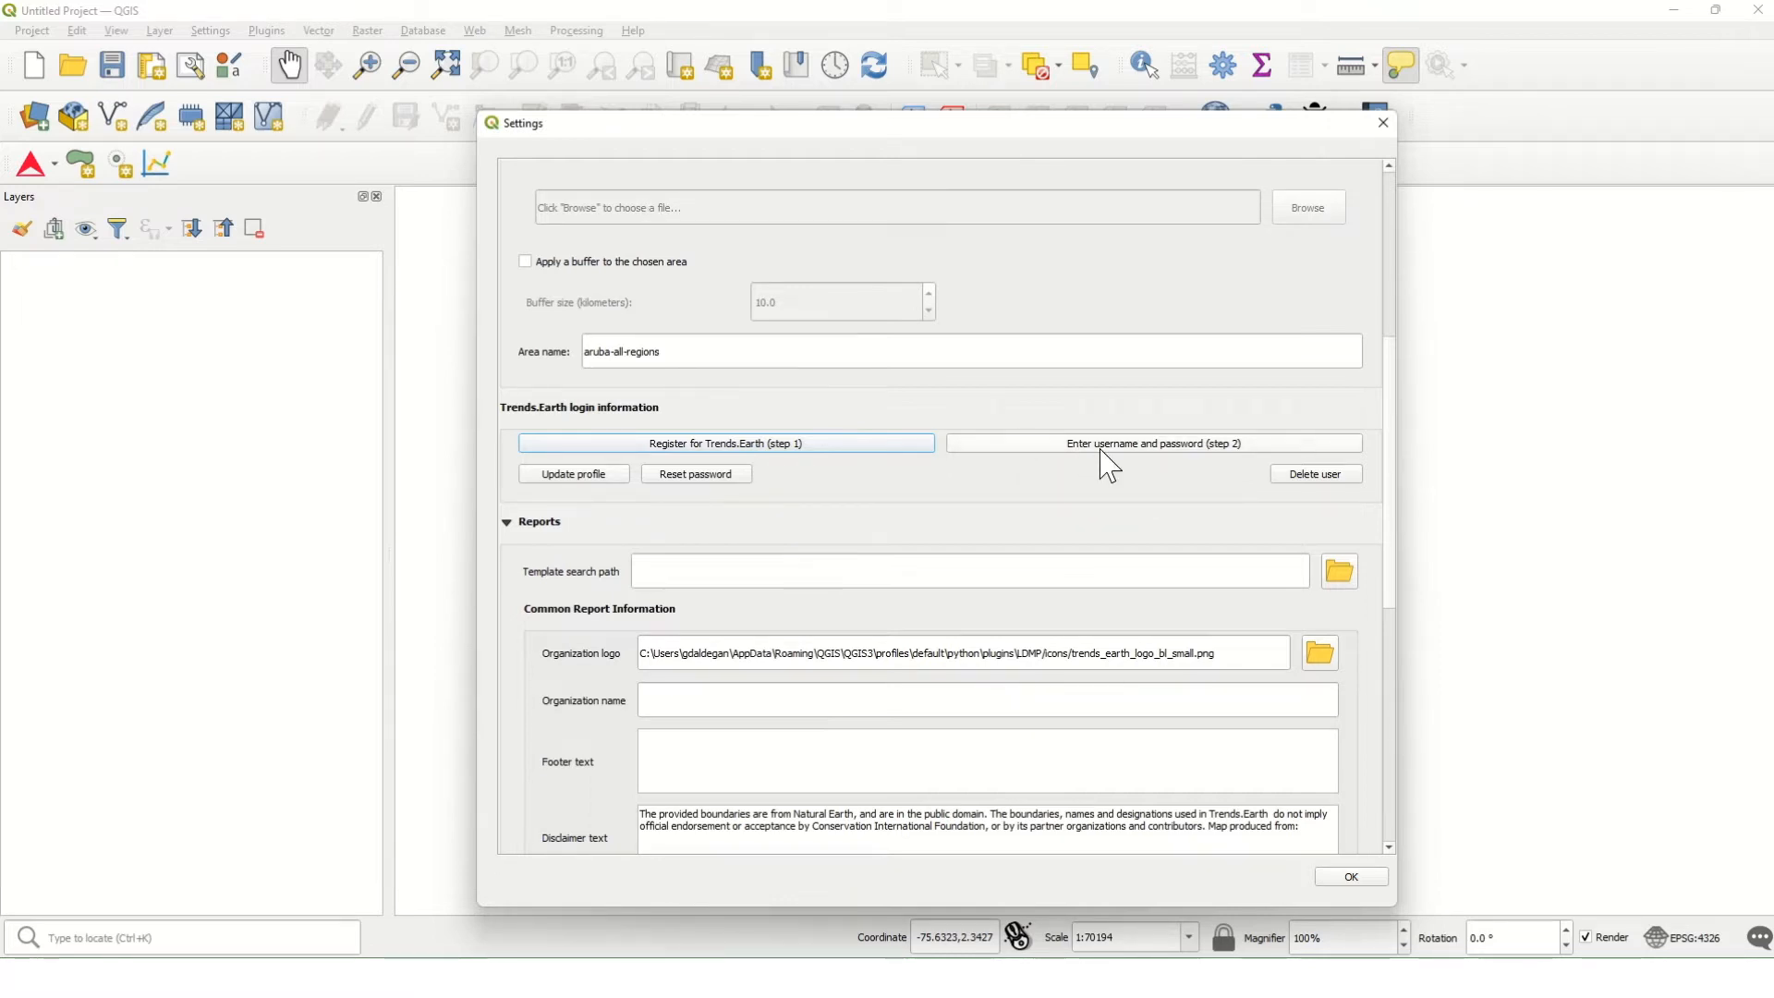
Step: Log in to Trends.Earth with the account email and password, and dismiss the welcome message
left_click(1204, 451)
left_click_drag(963, 424, 766, 443)
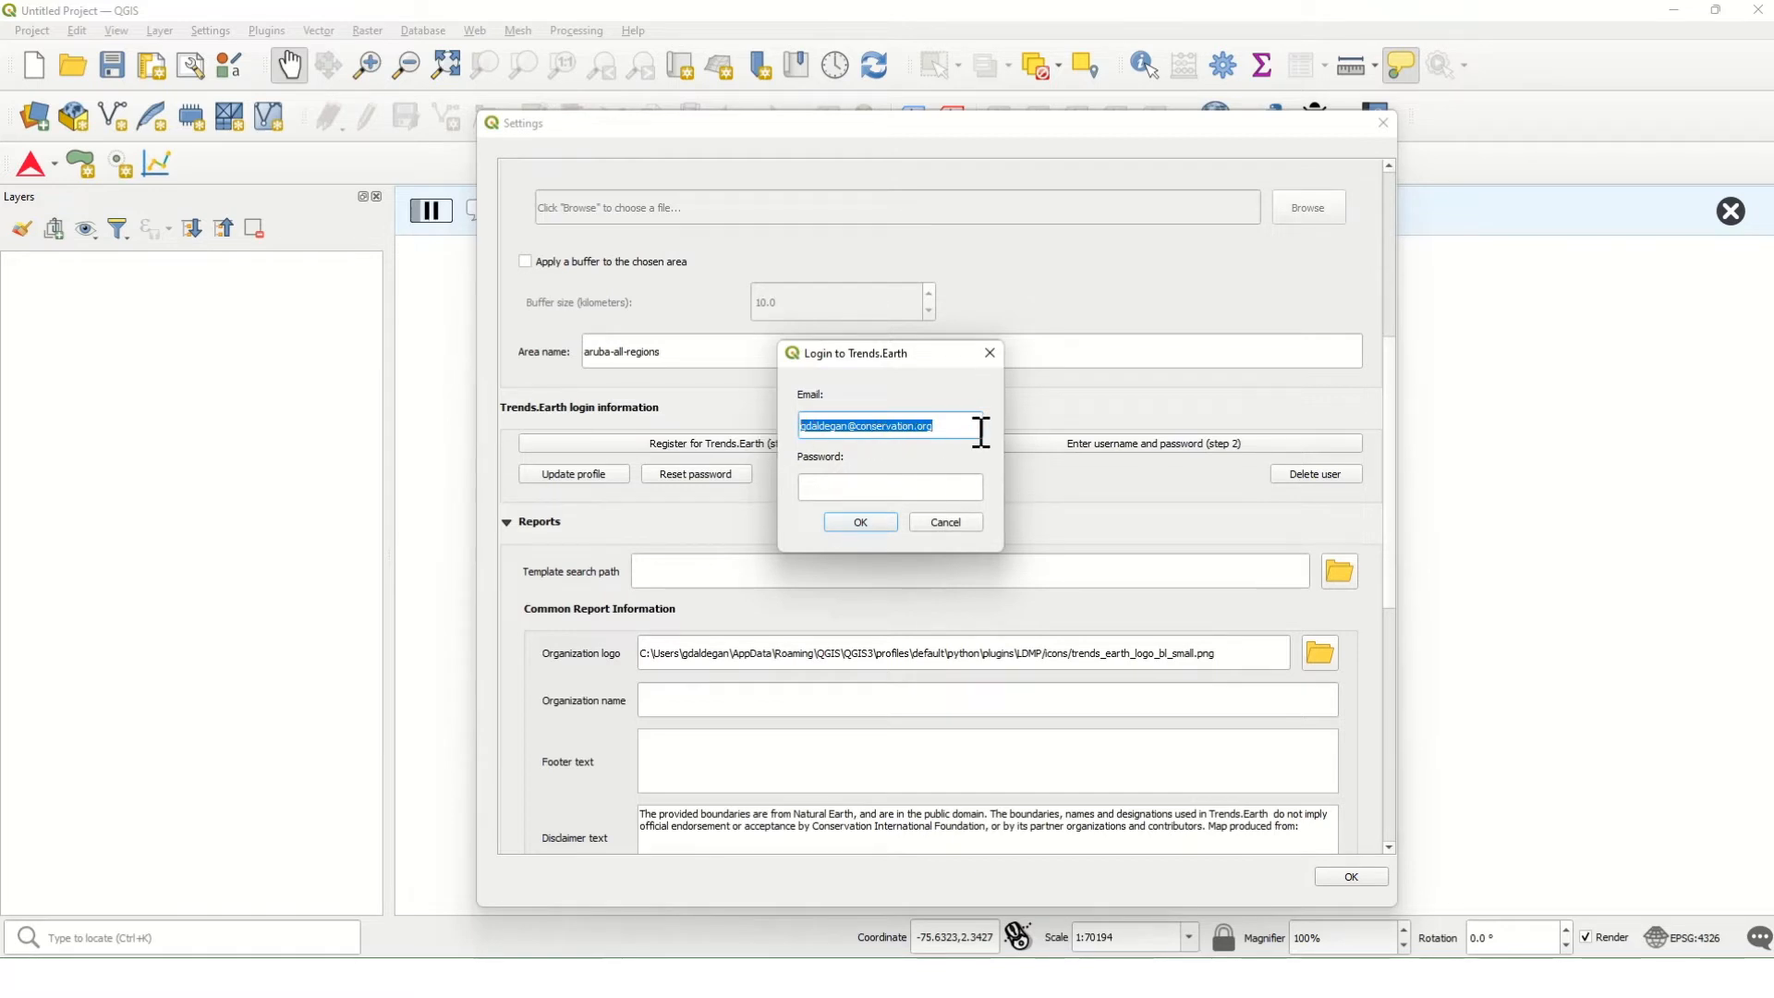
left_click(906, 483)
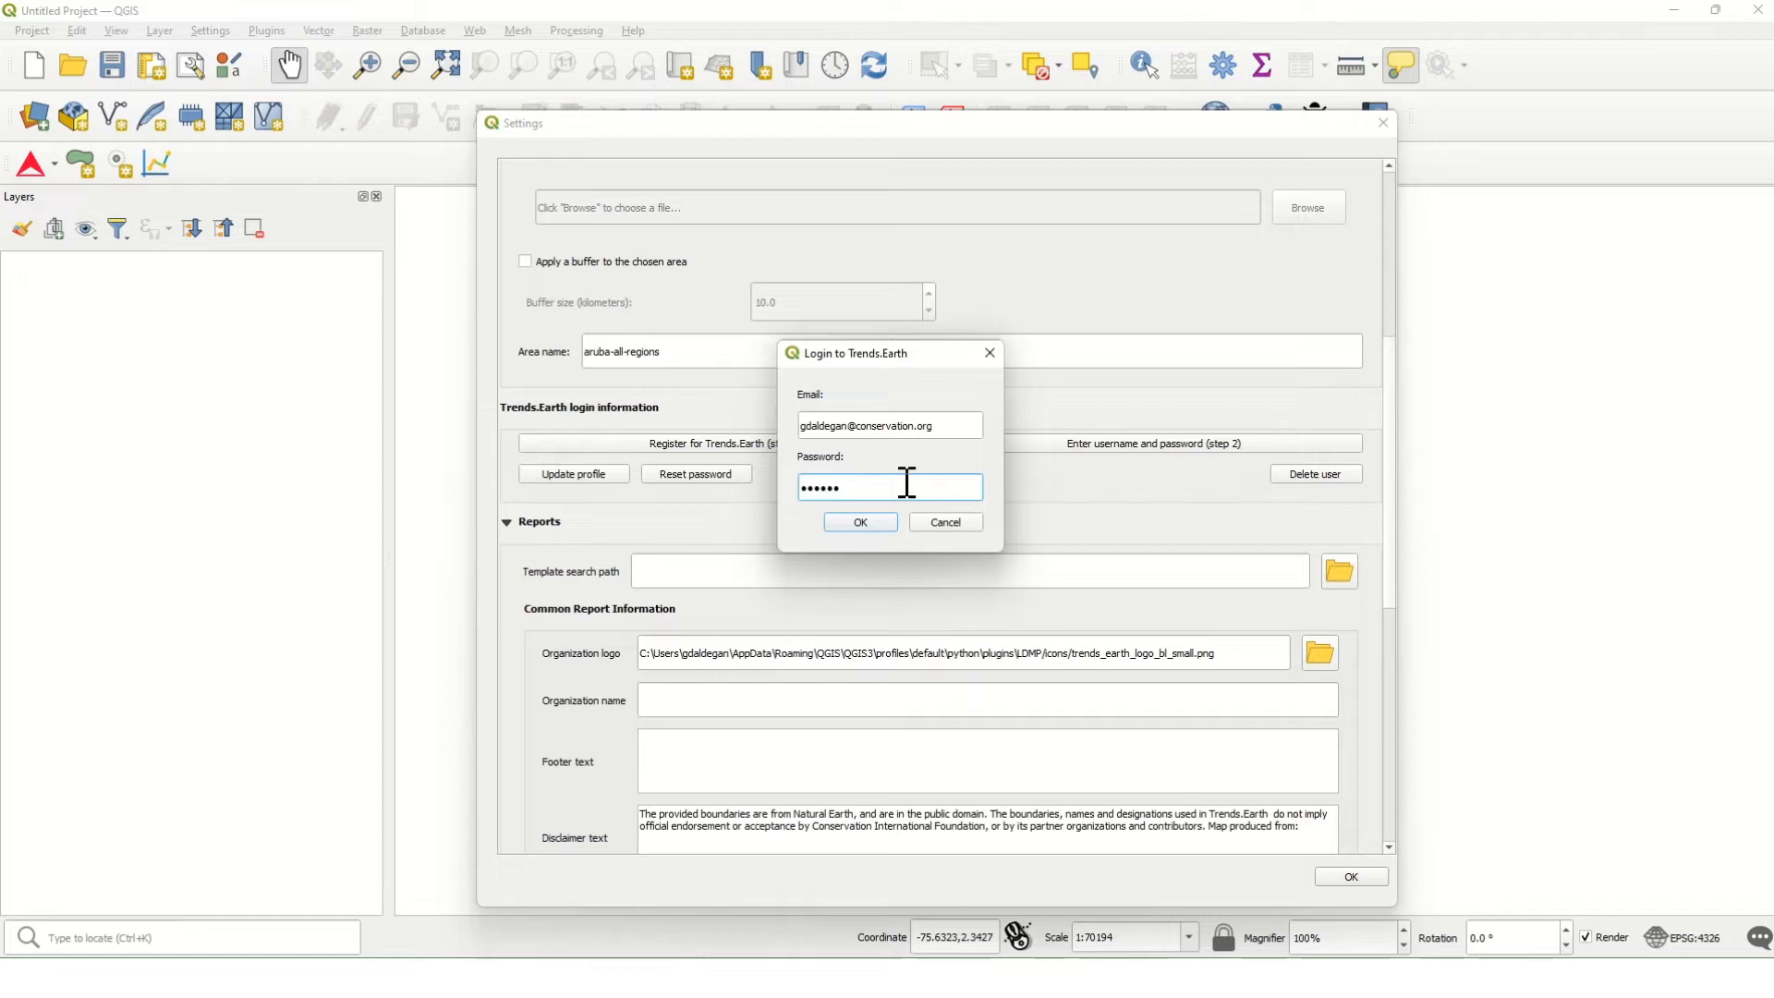
left_click(859, 523)
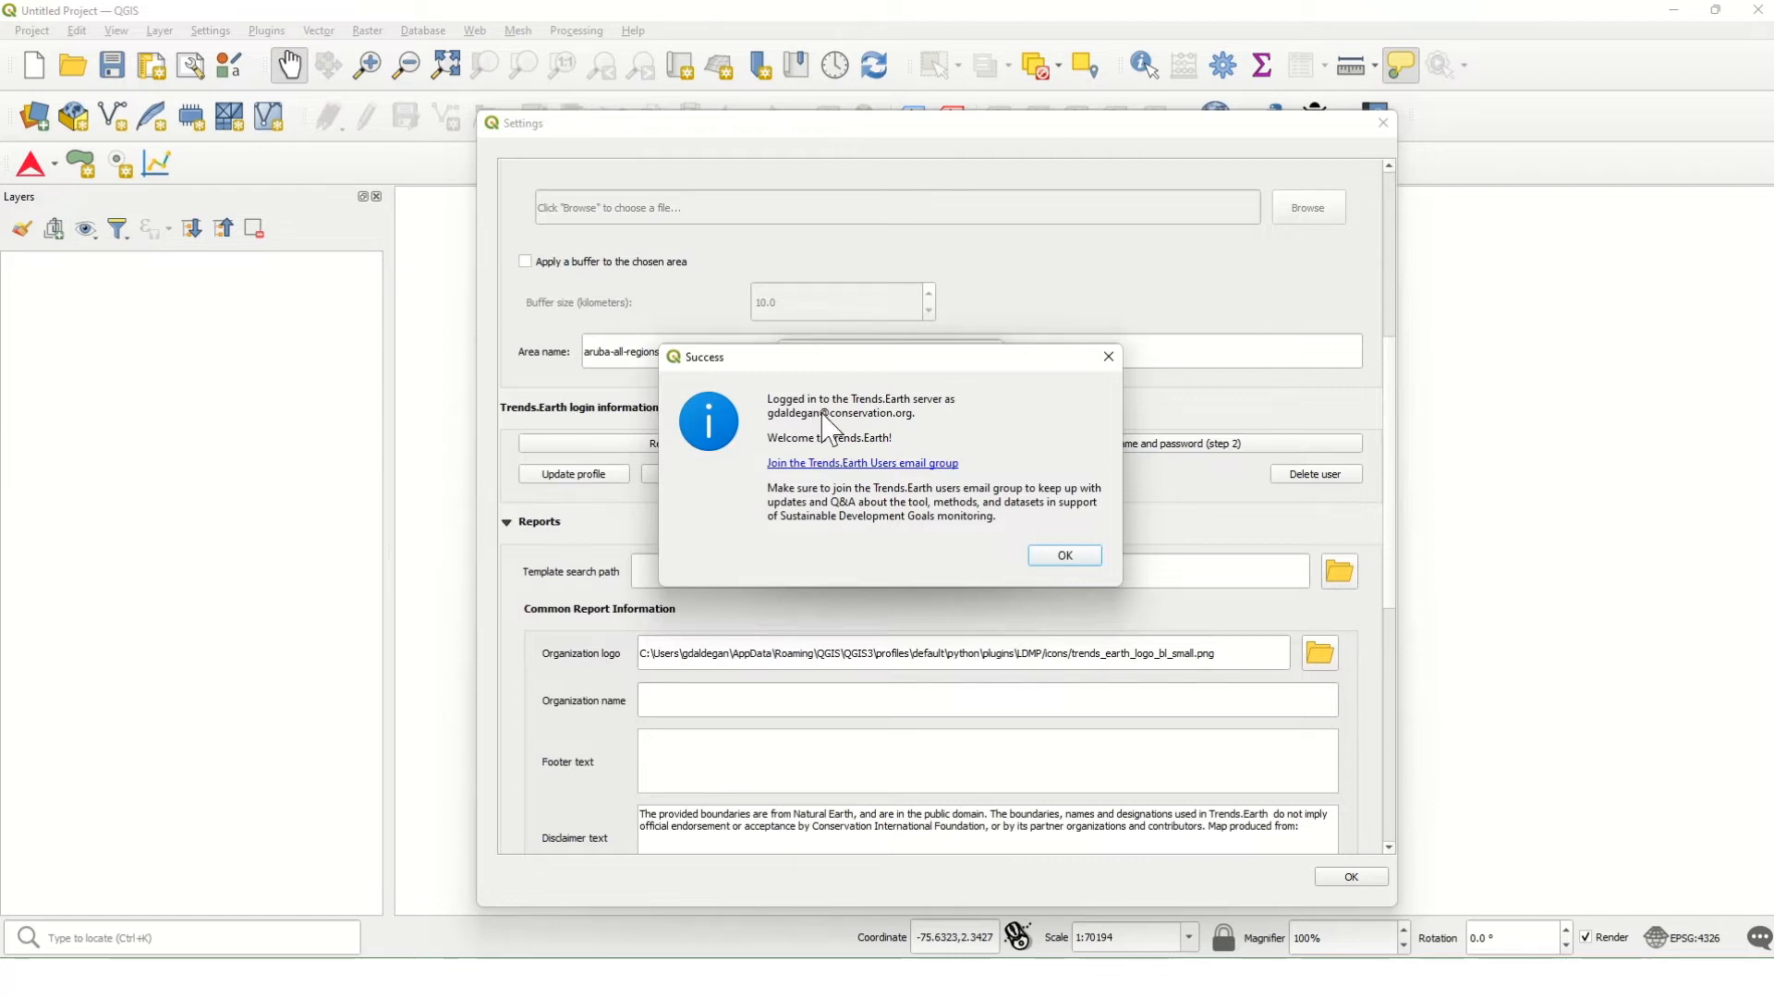
left_click_drag(916, 363, 928, 333)
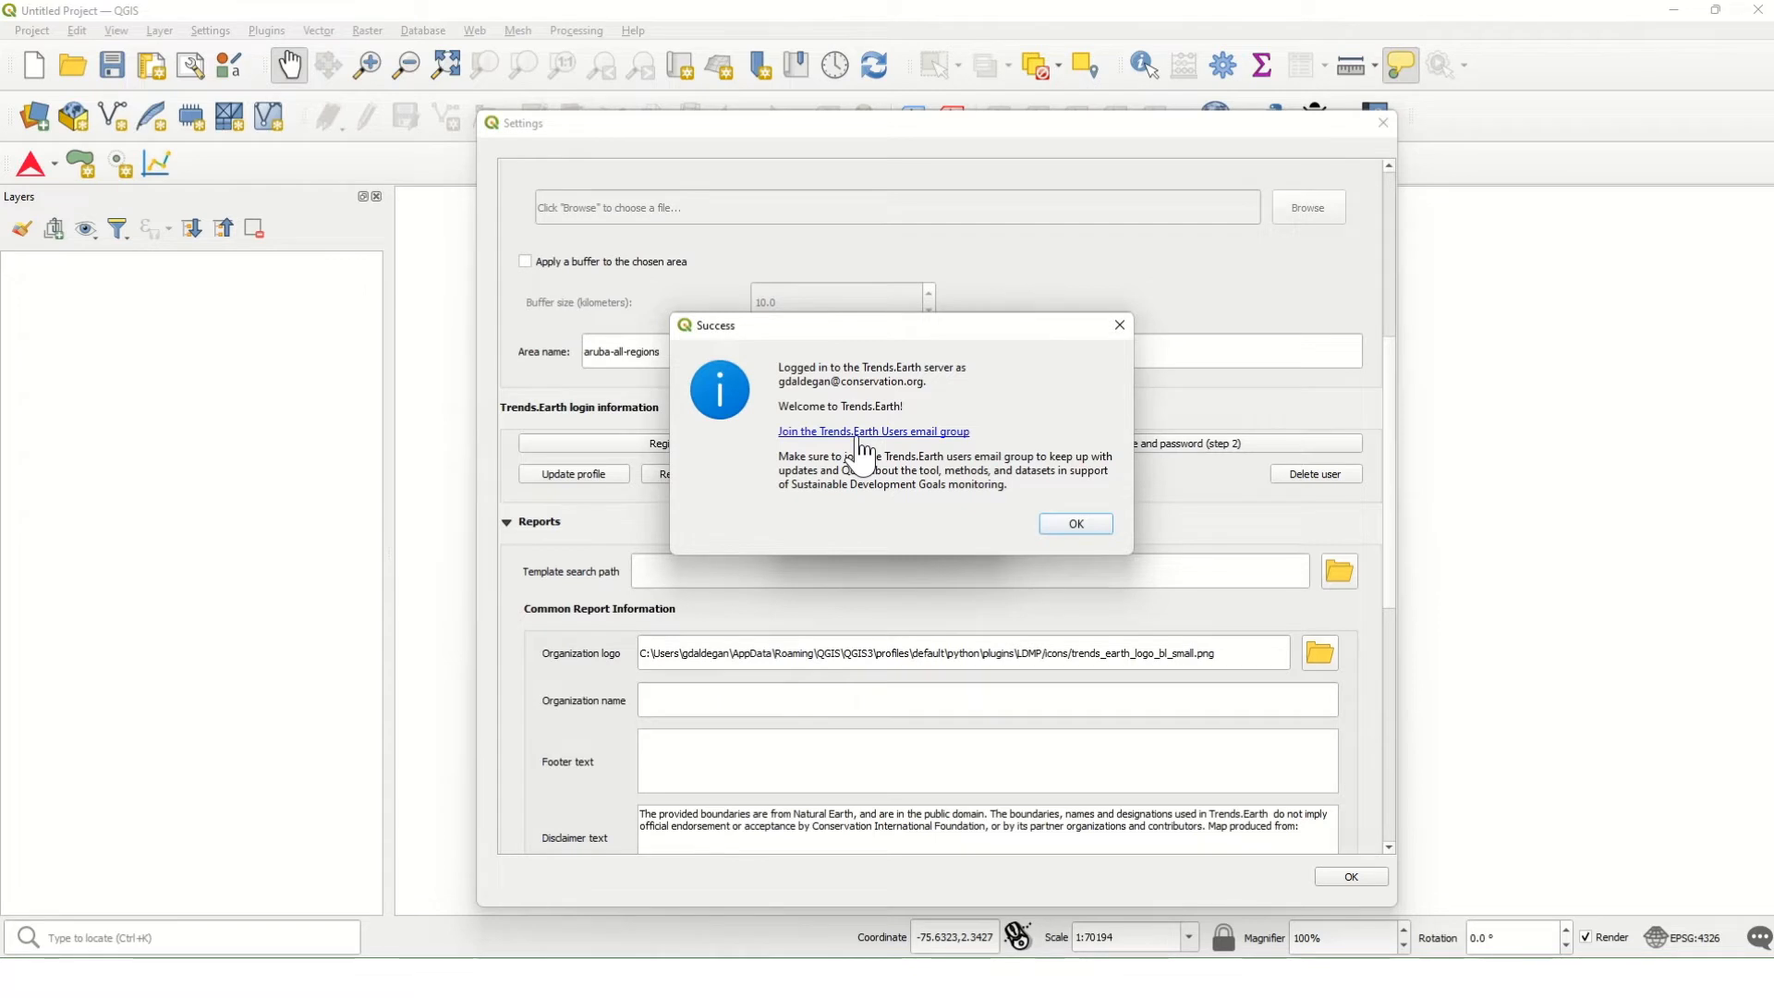
left_click(1119, 326)
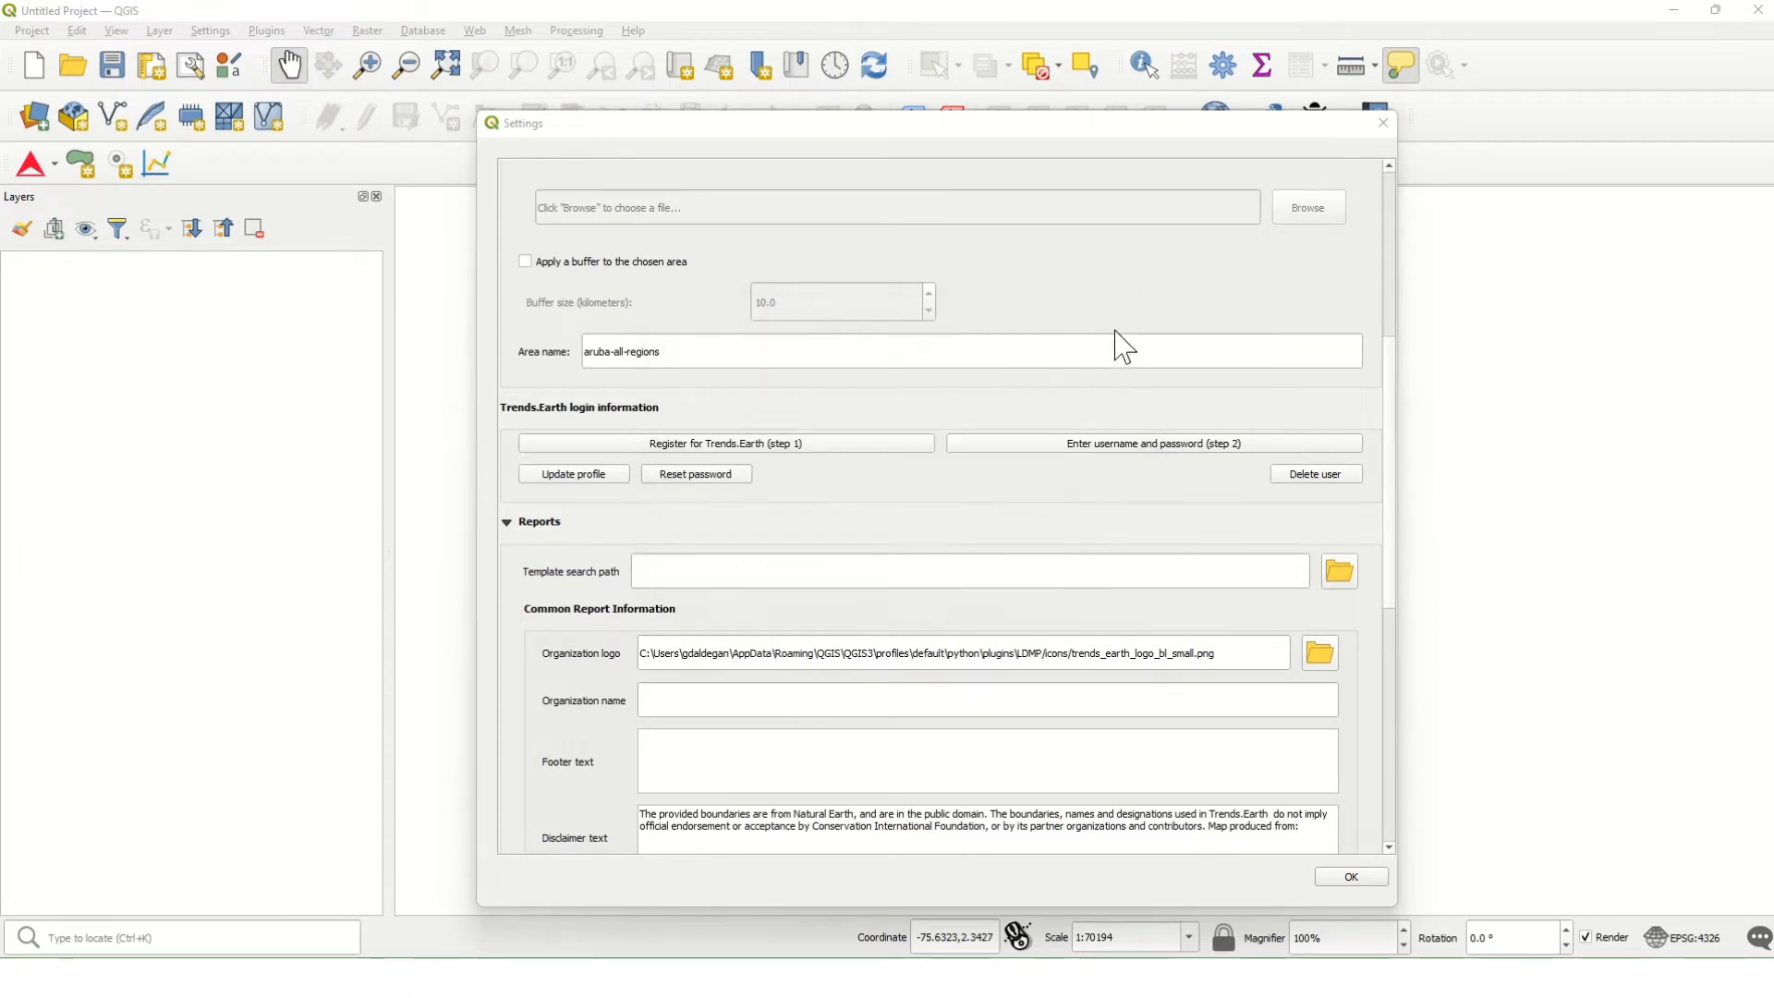
Step: Collapse the Advanced section of the Trends.Earth settings
left_click_drag(1386, 361, 1354, 522)
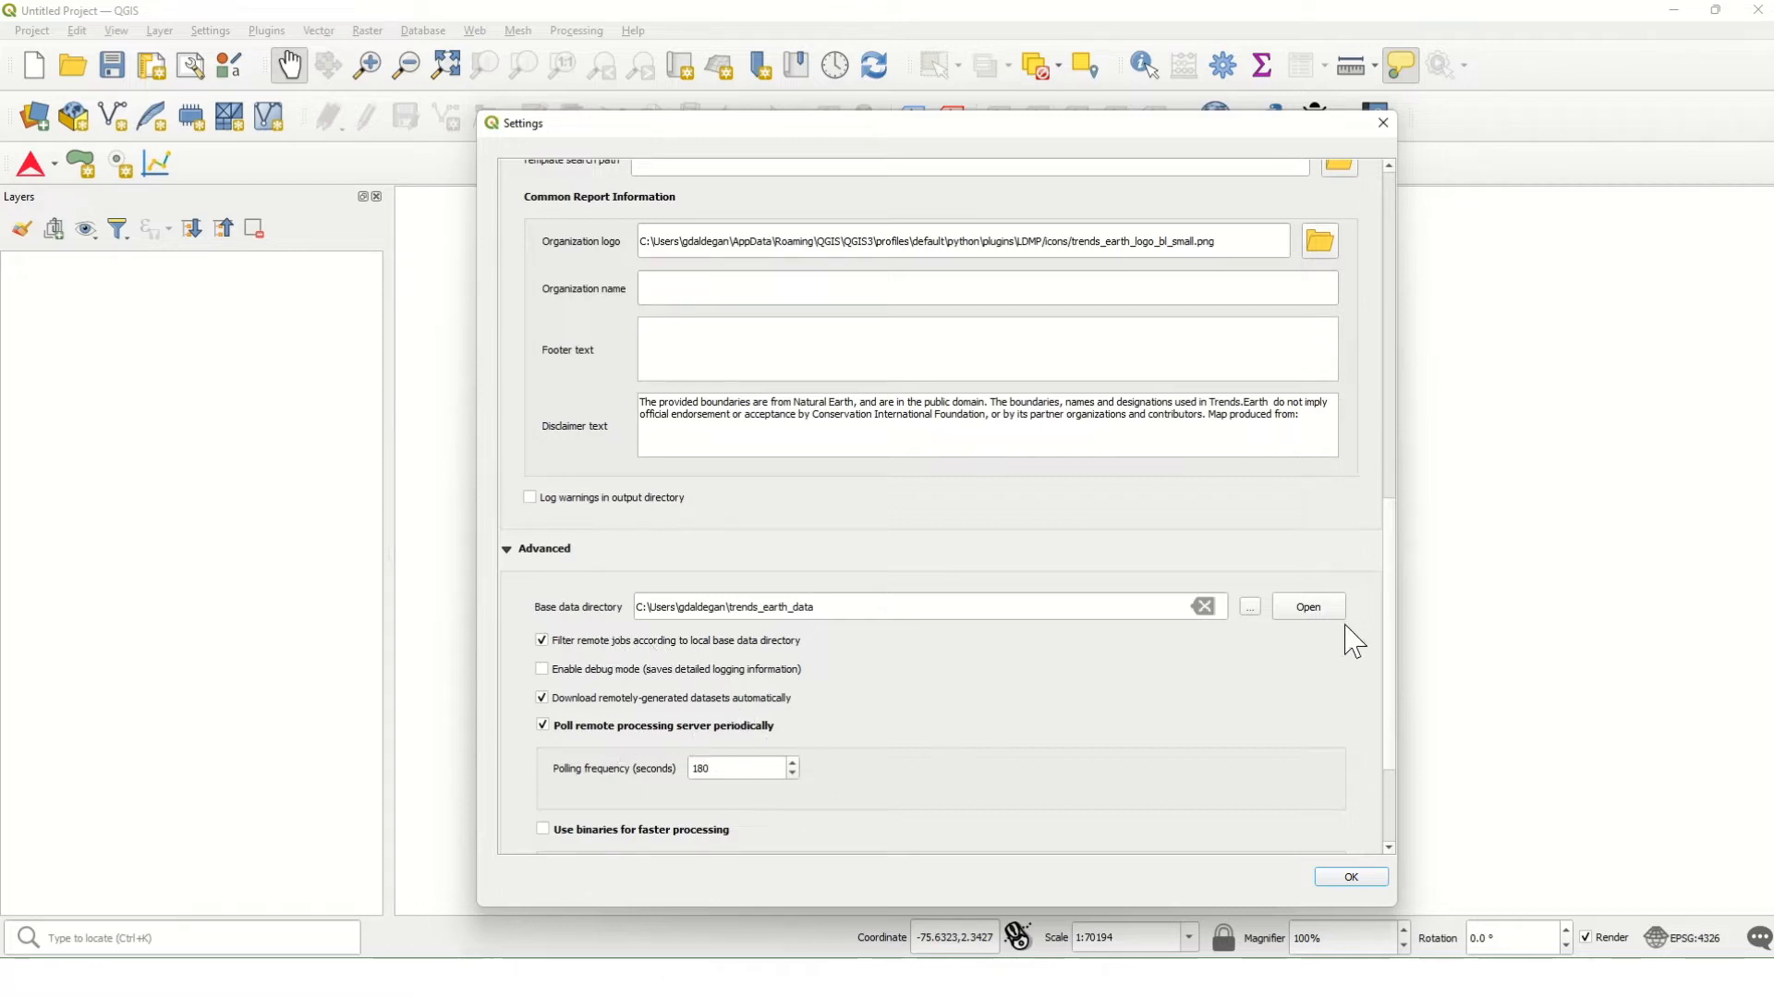
left_click(529, 549)
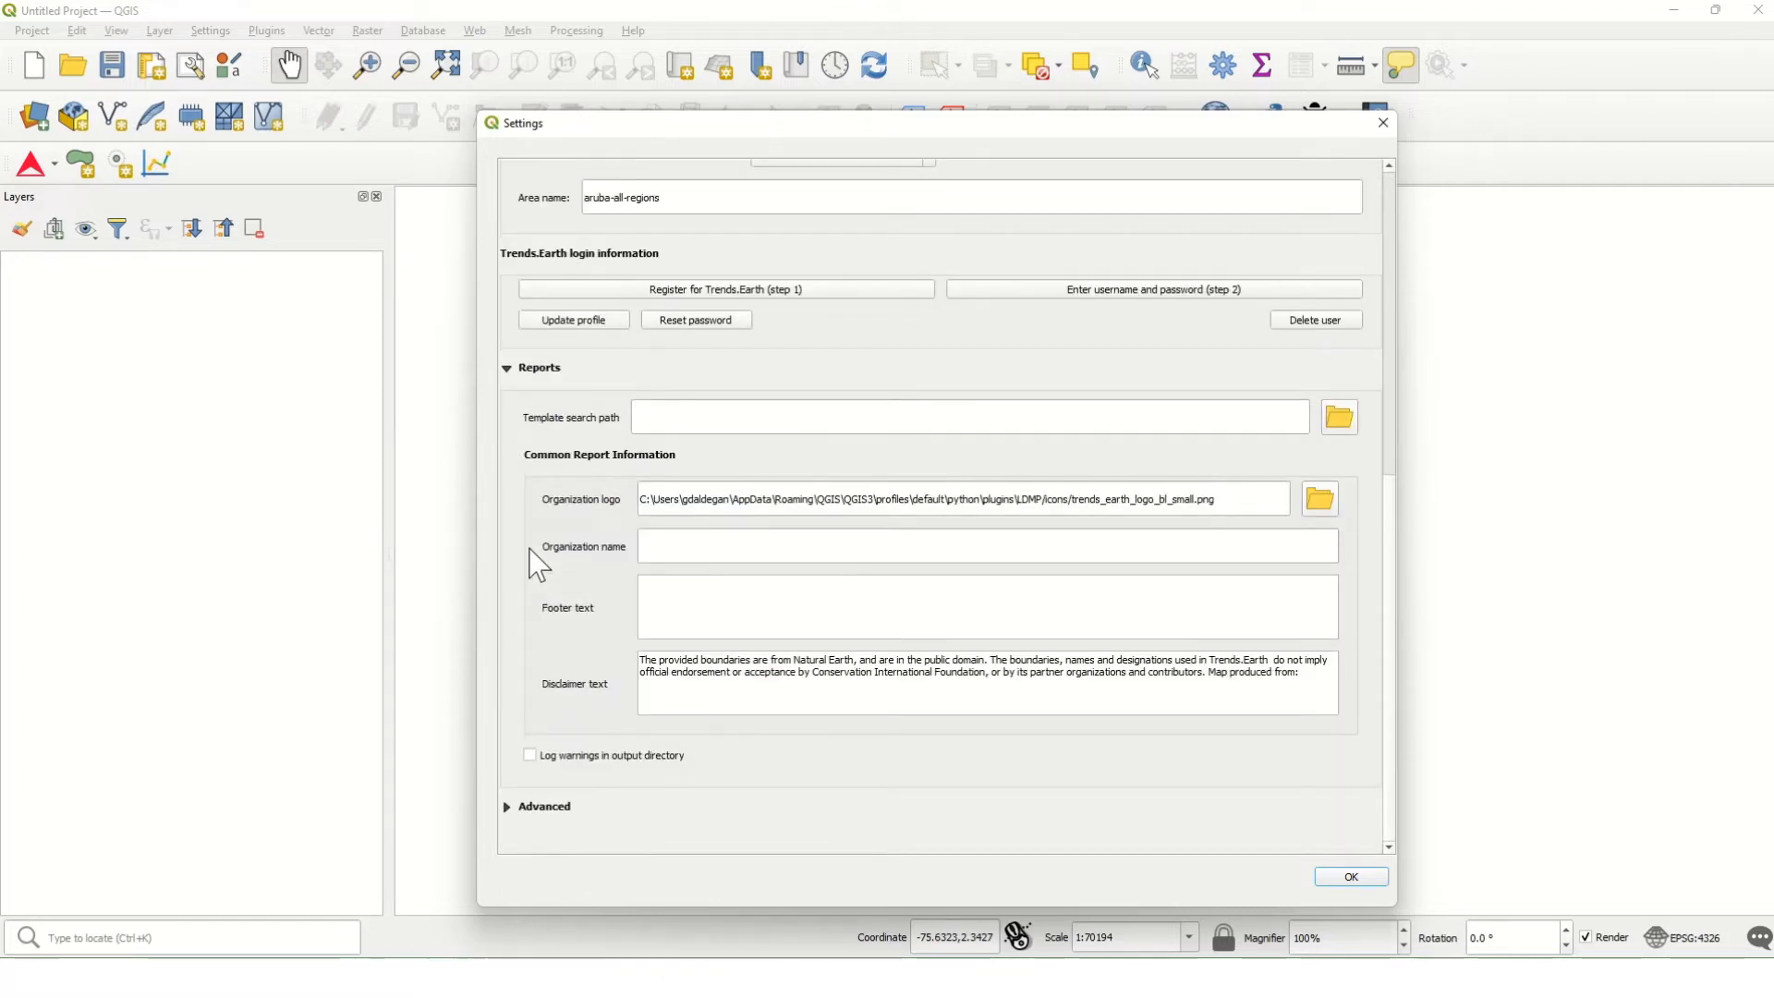
Step: Select Aruba as the first-level country in the region of interest and check its second-level region list
left_click_drag(1388, 569, 1418, 242)
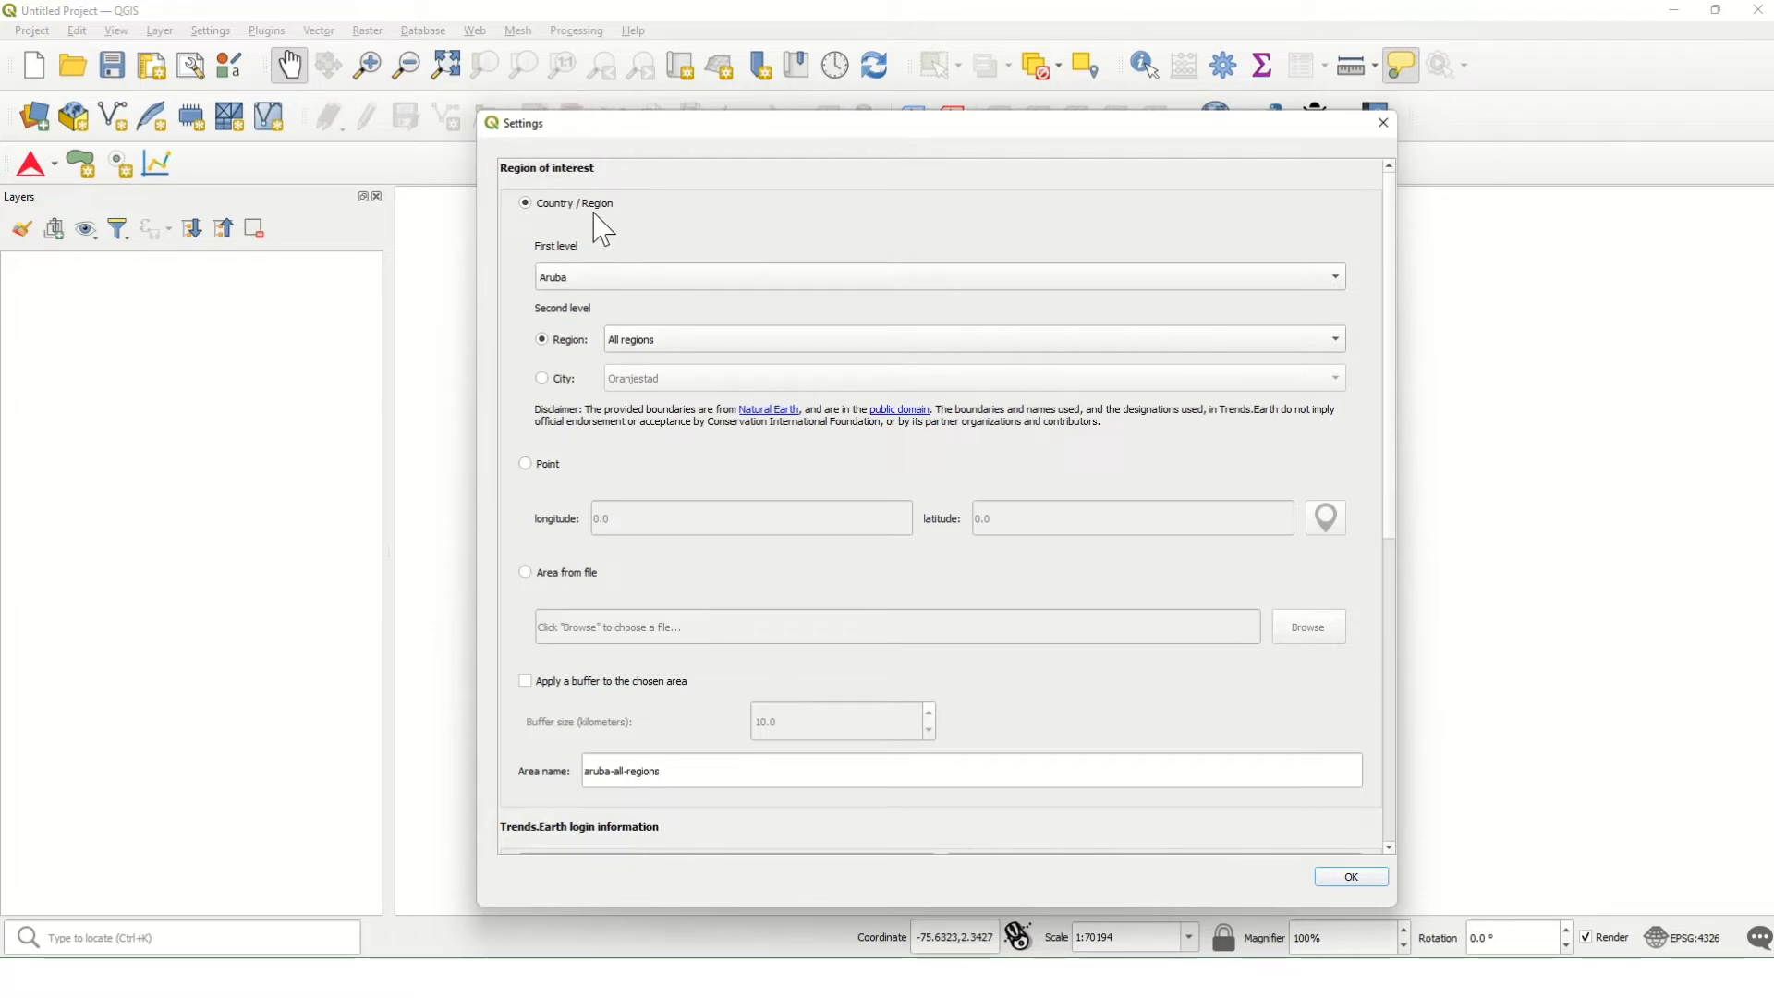
left_click(607, 279)
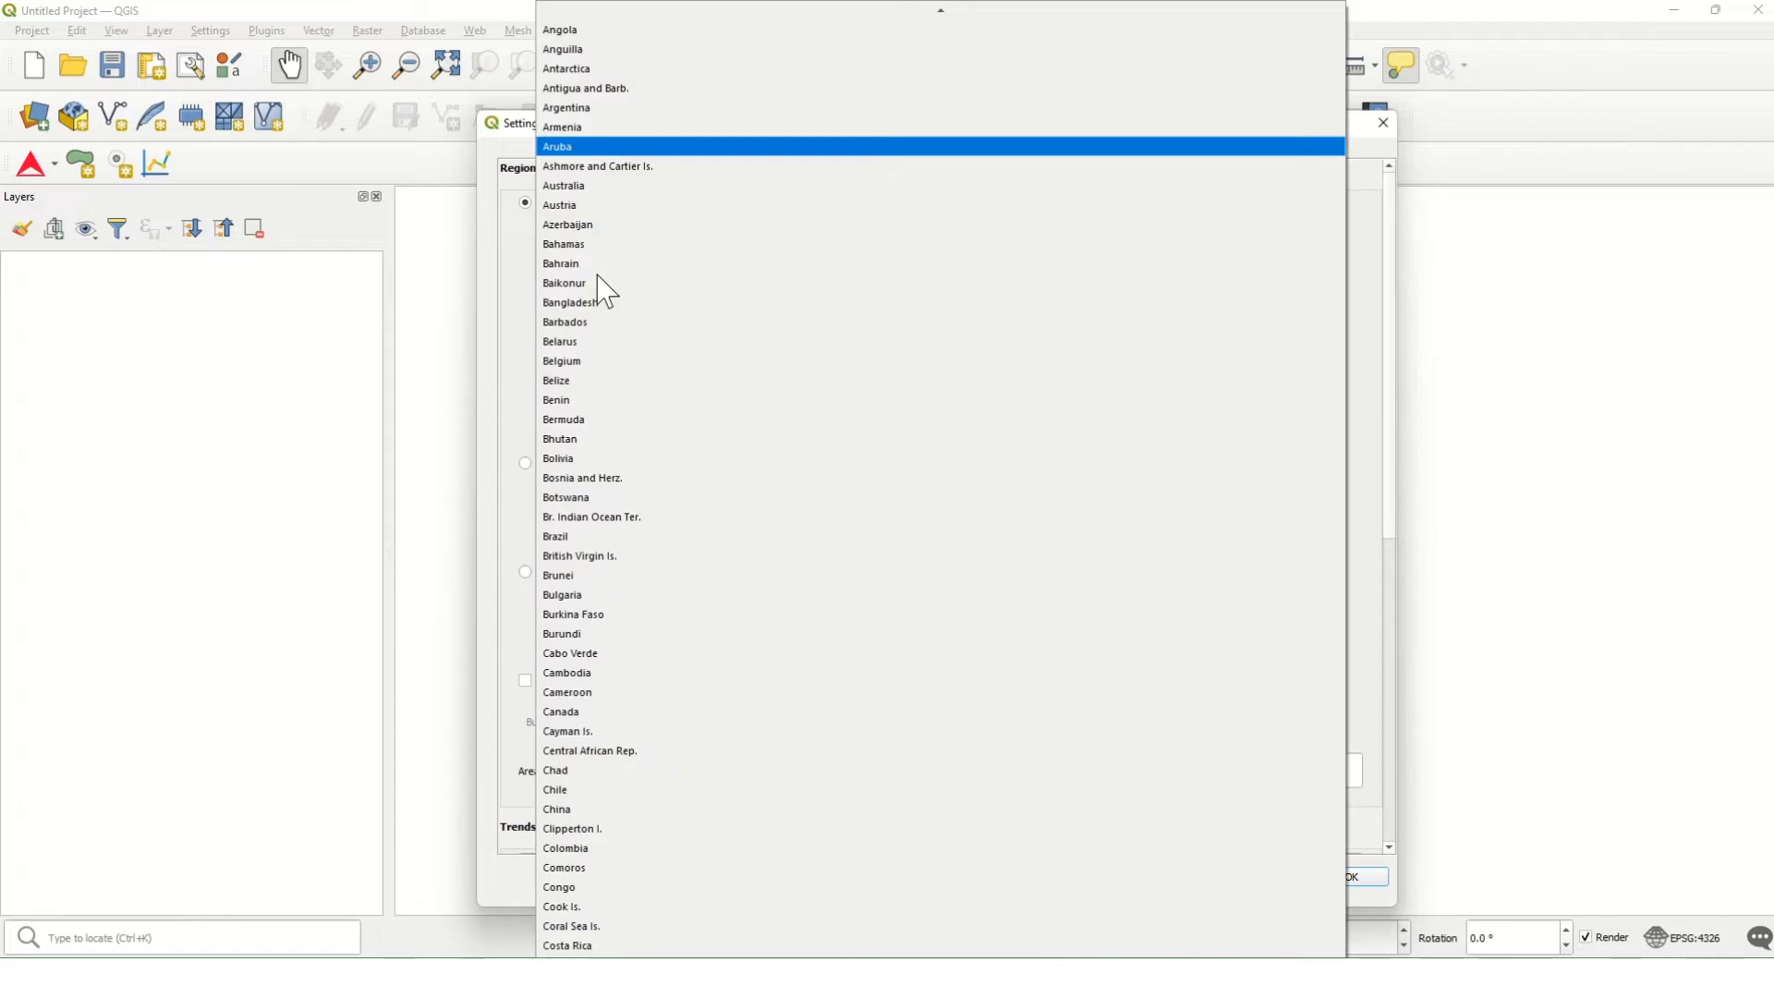
left_click(619, 147)
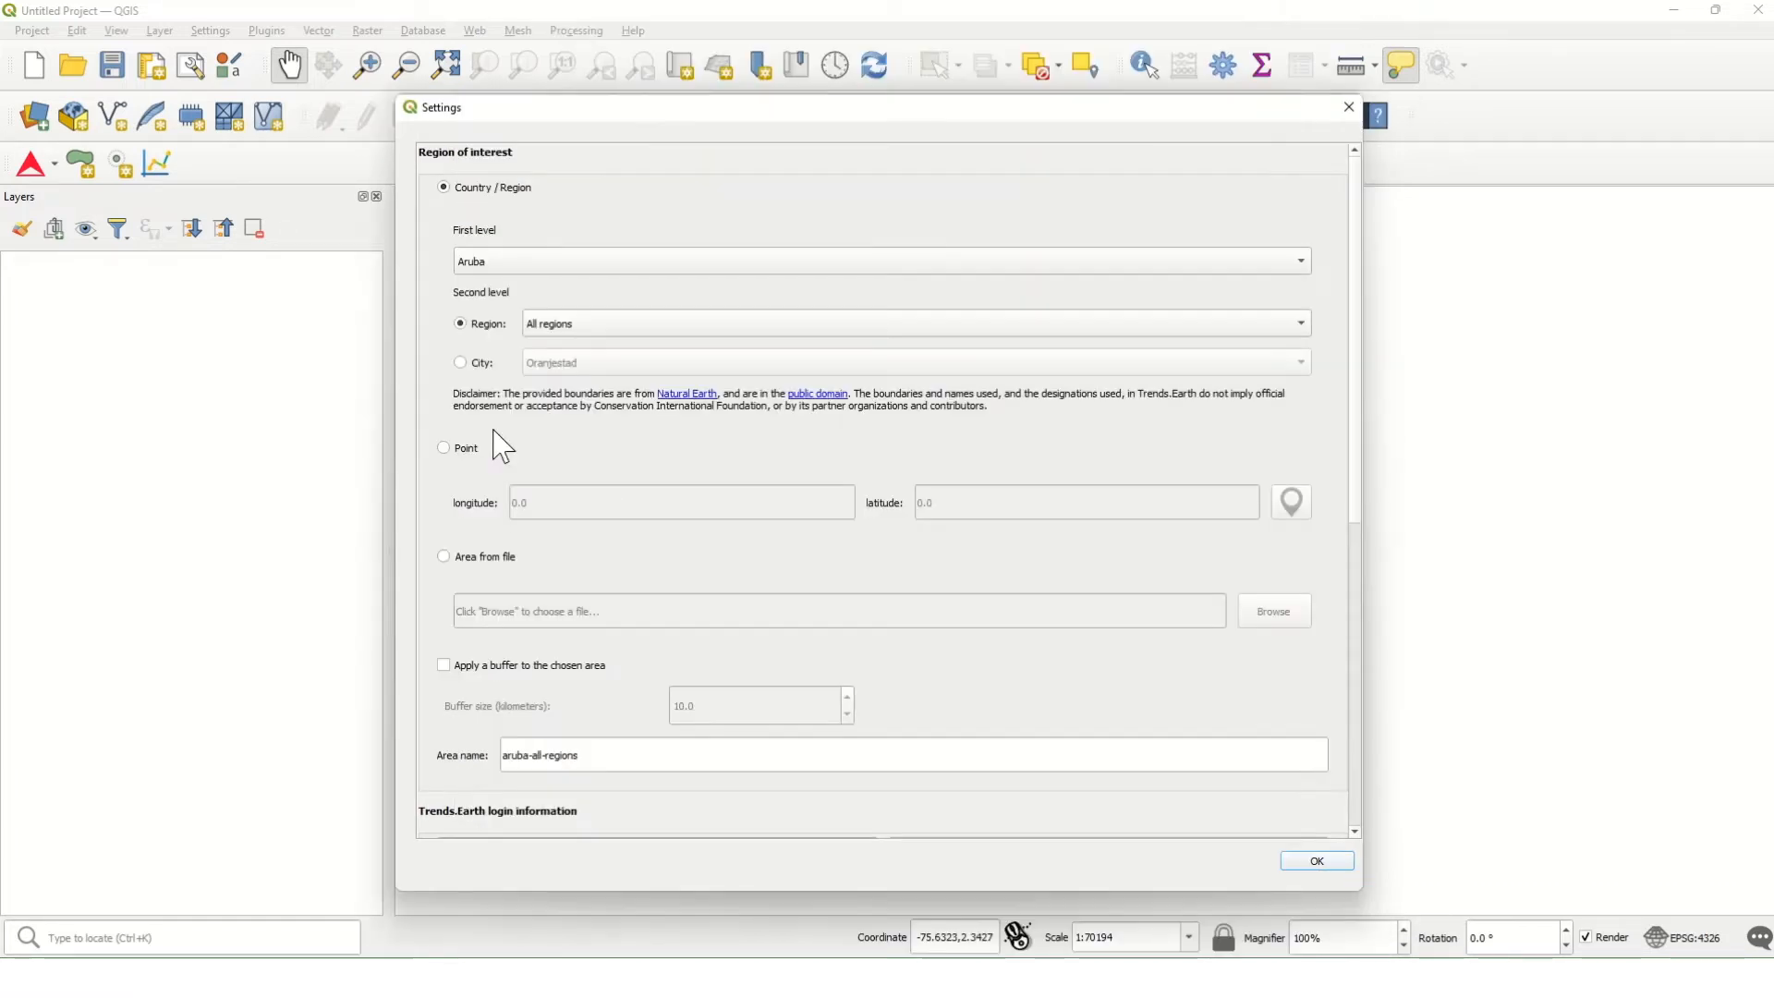
left_click(582, 325)
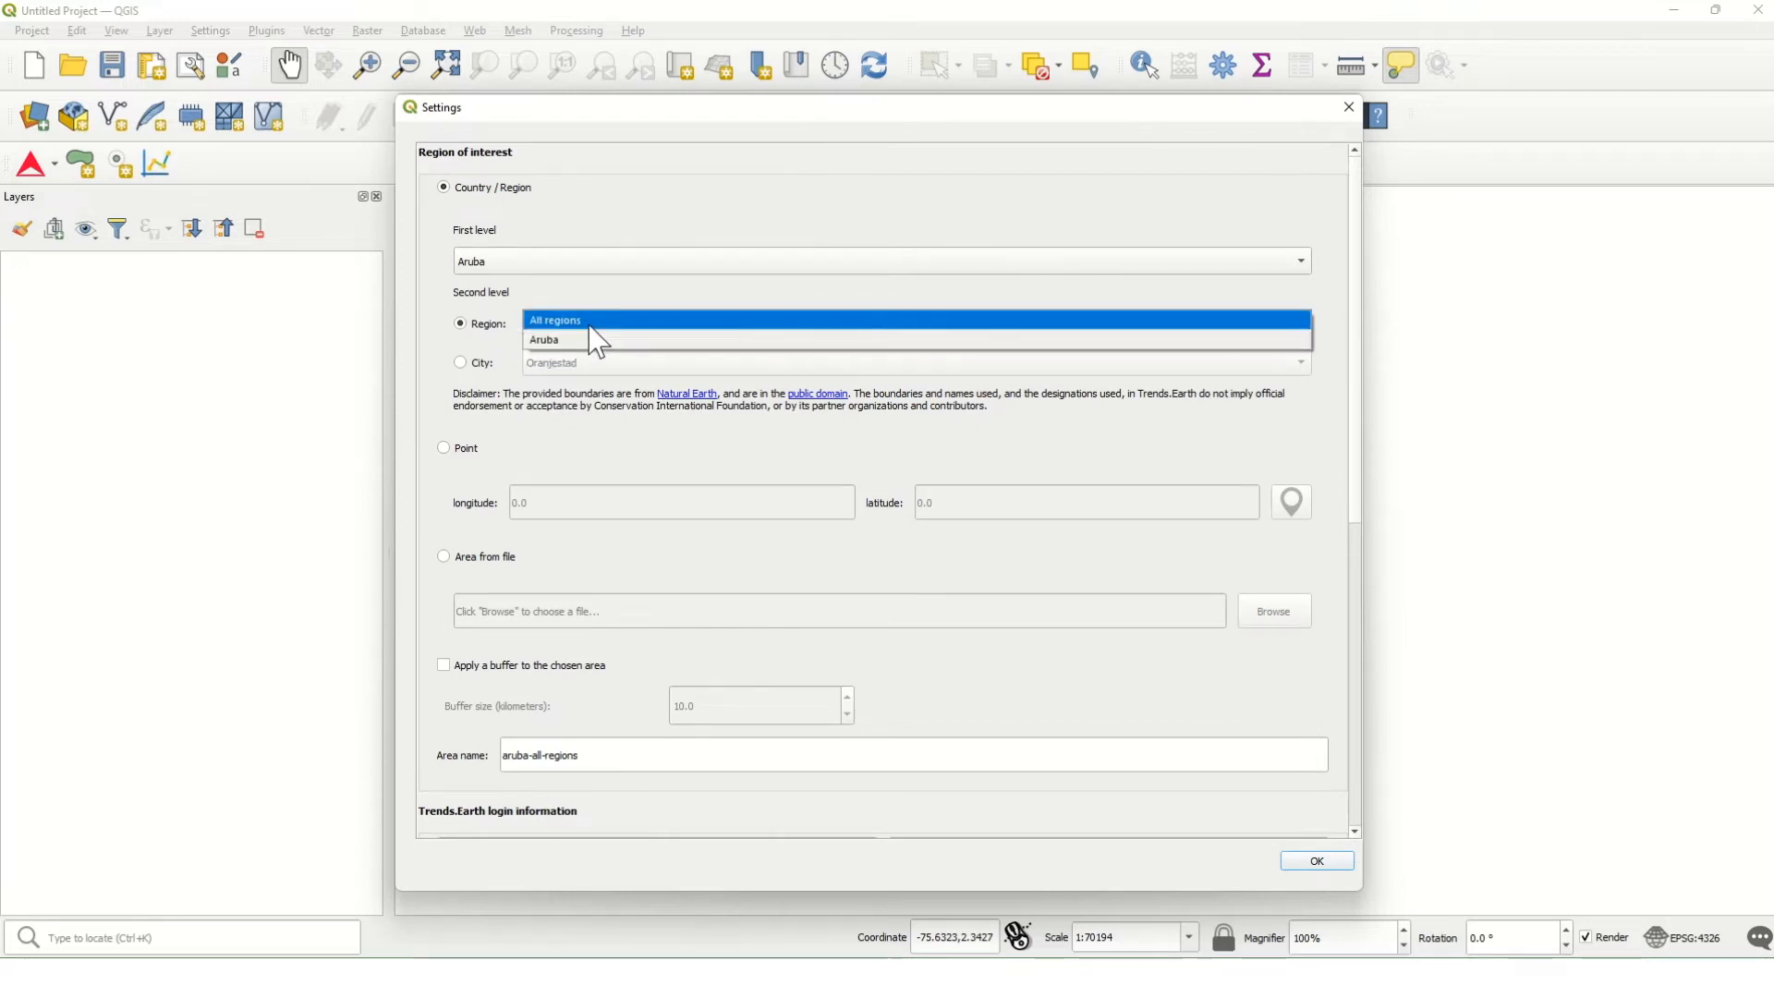
Step: Try British Indian Ocean Territory as the country, and change the region of interest to Minas Gerais in Brazil
left_click(587, 275)
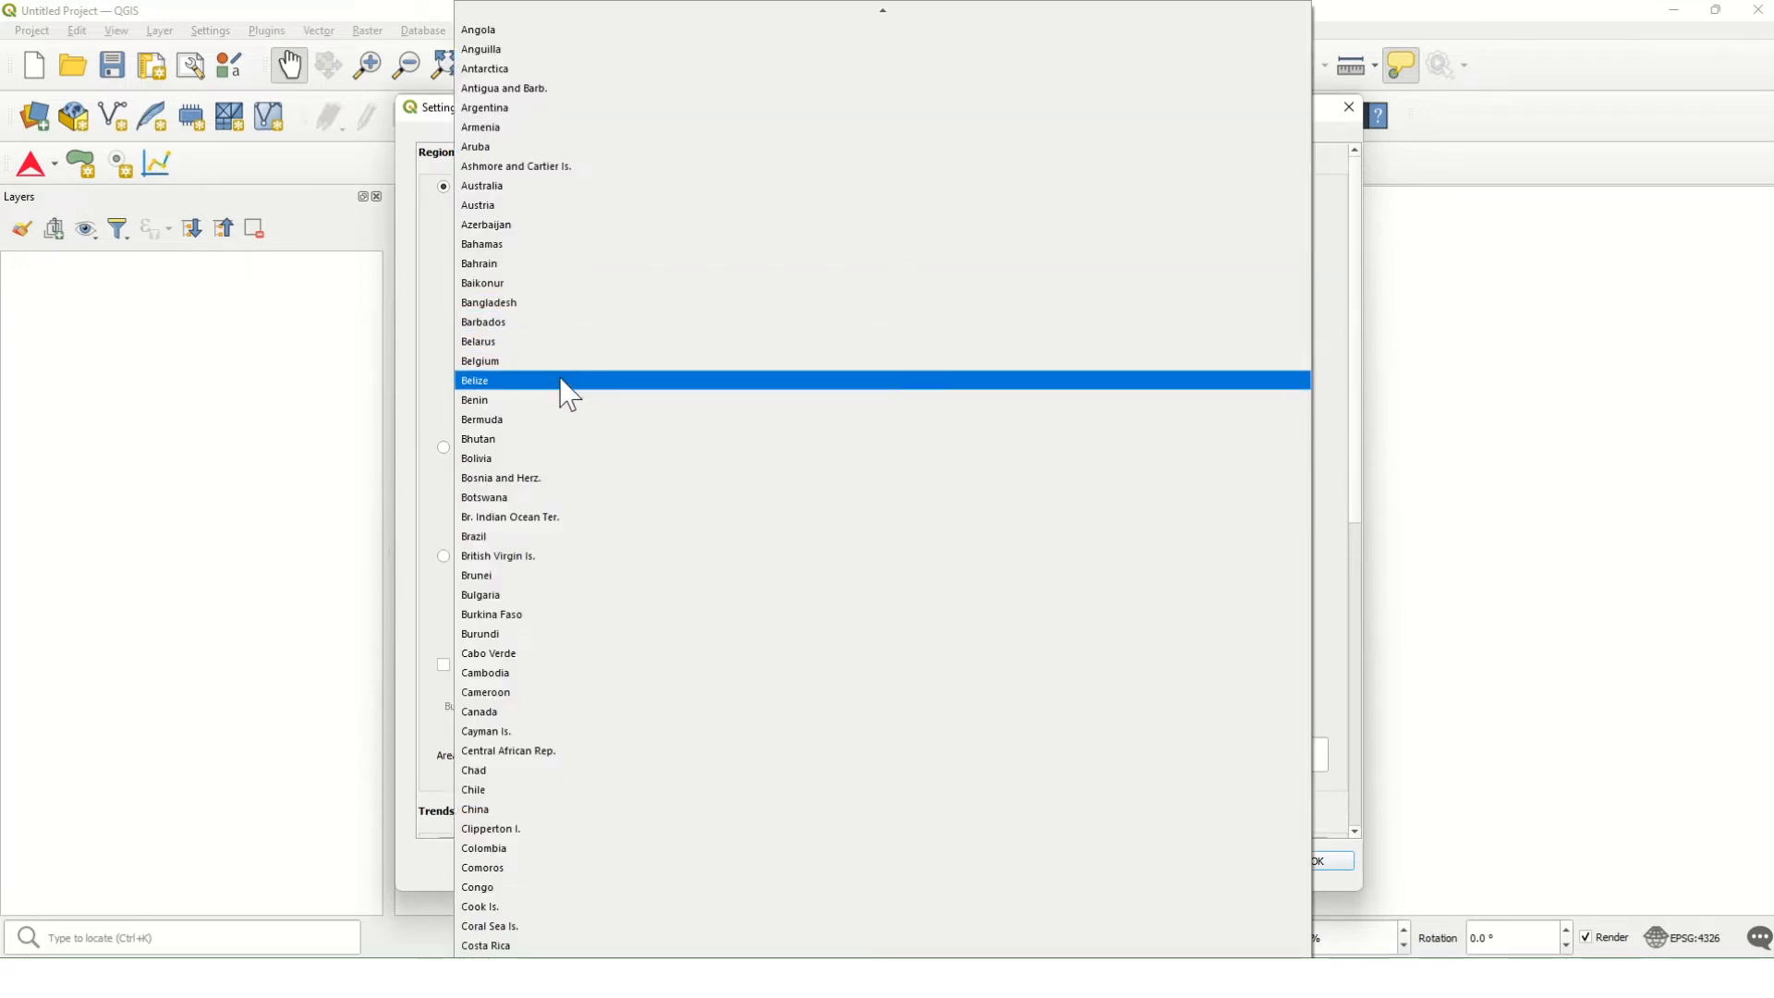
left_click(540, 517)
left_click(629, 323)
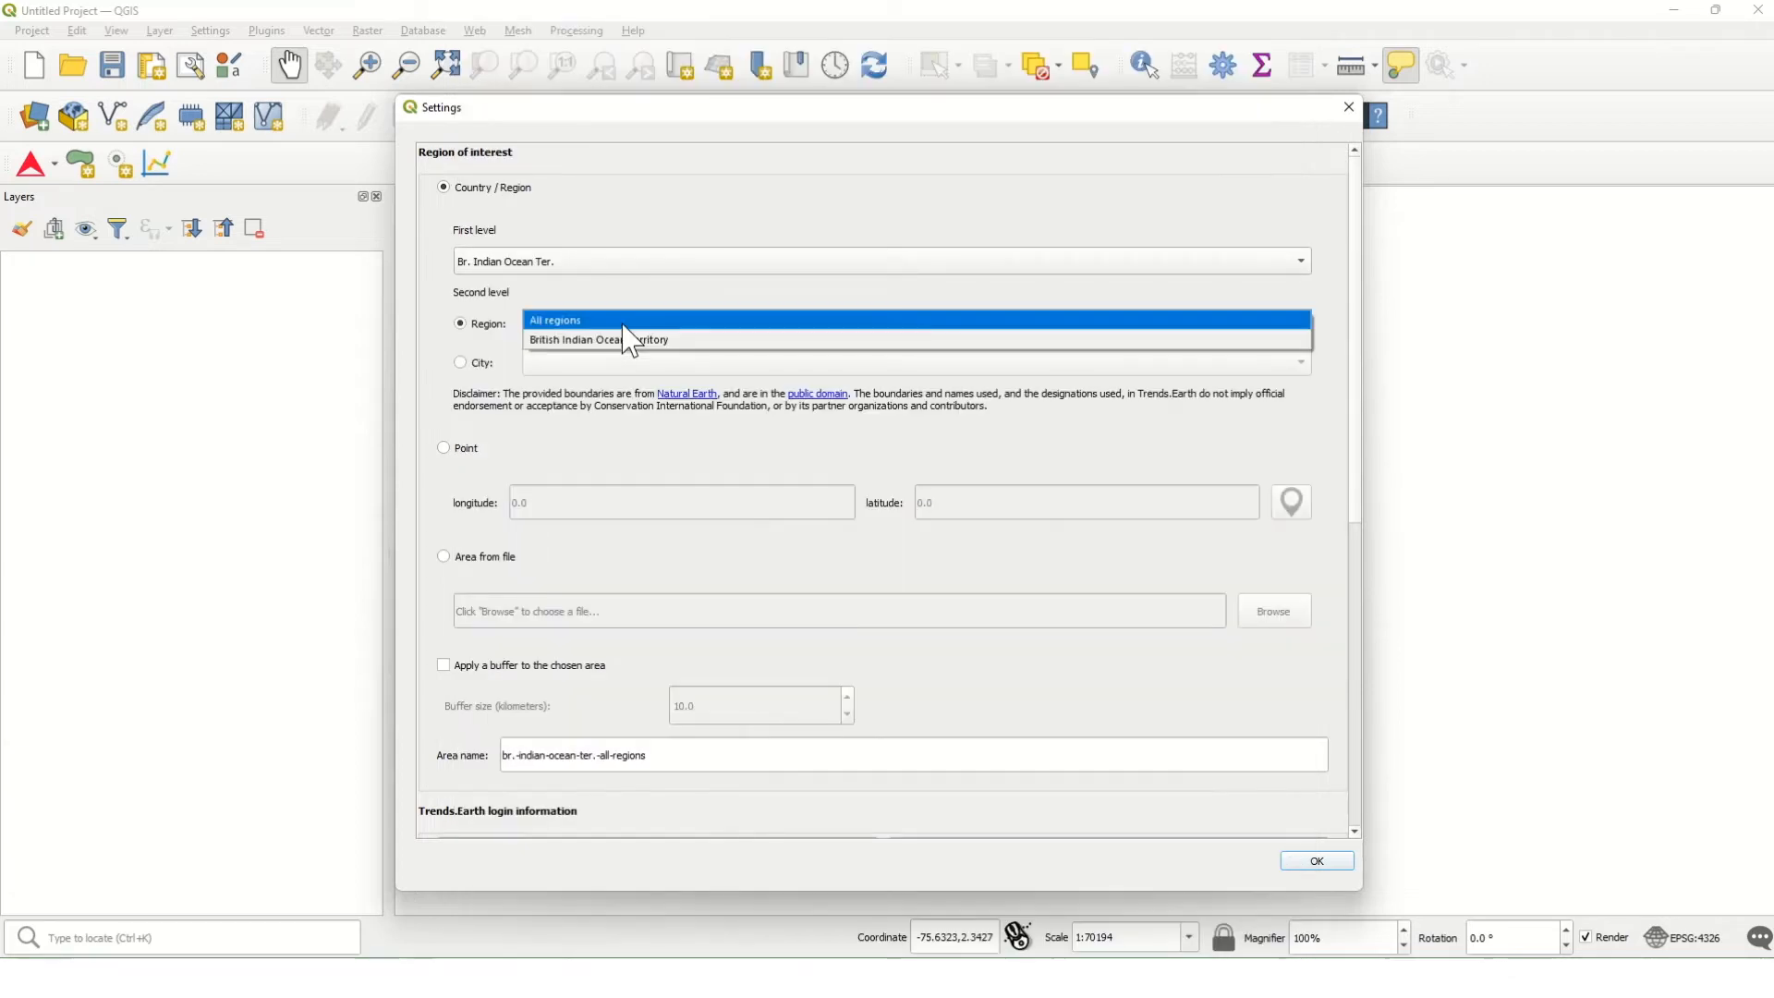
left_click(567, 269)
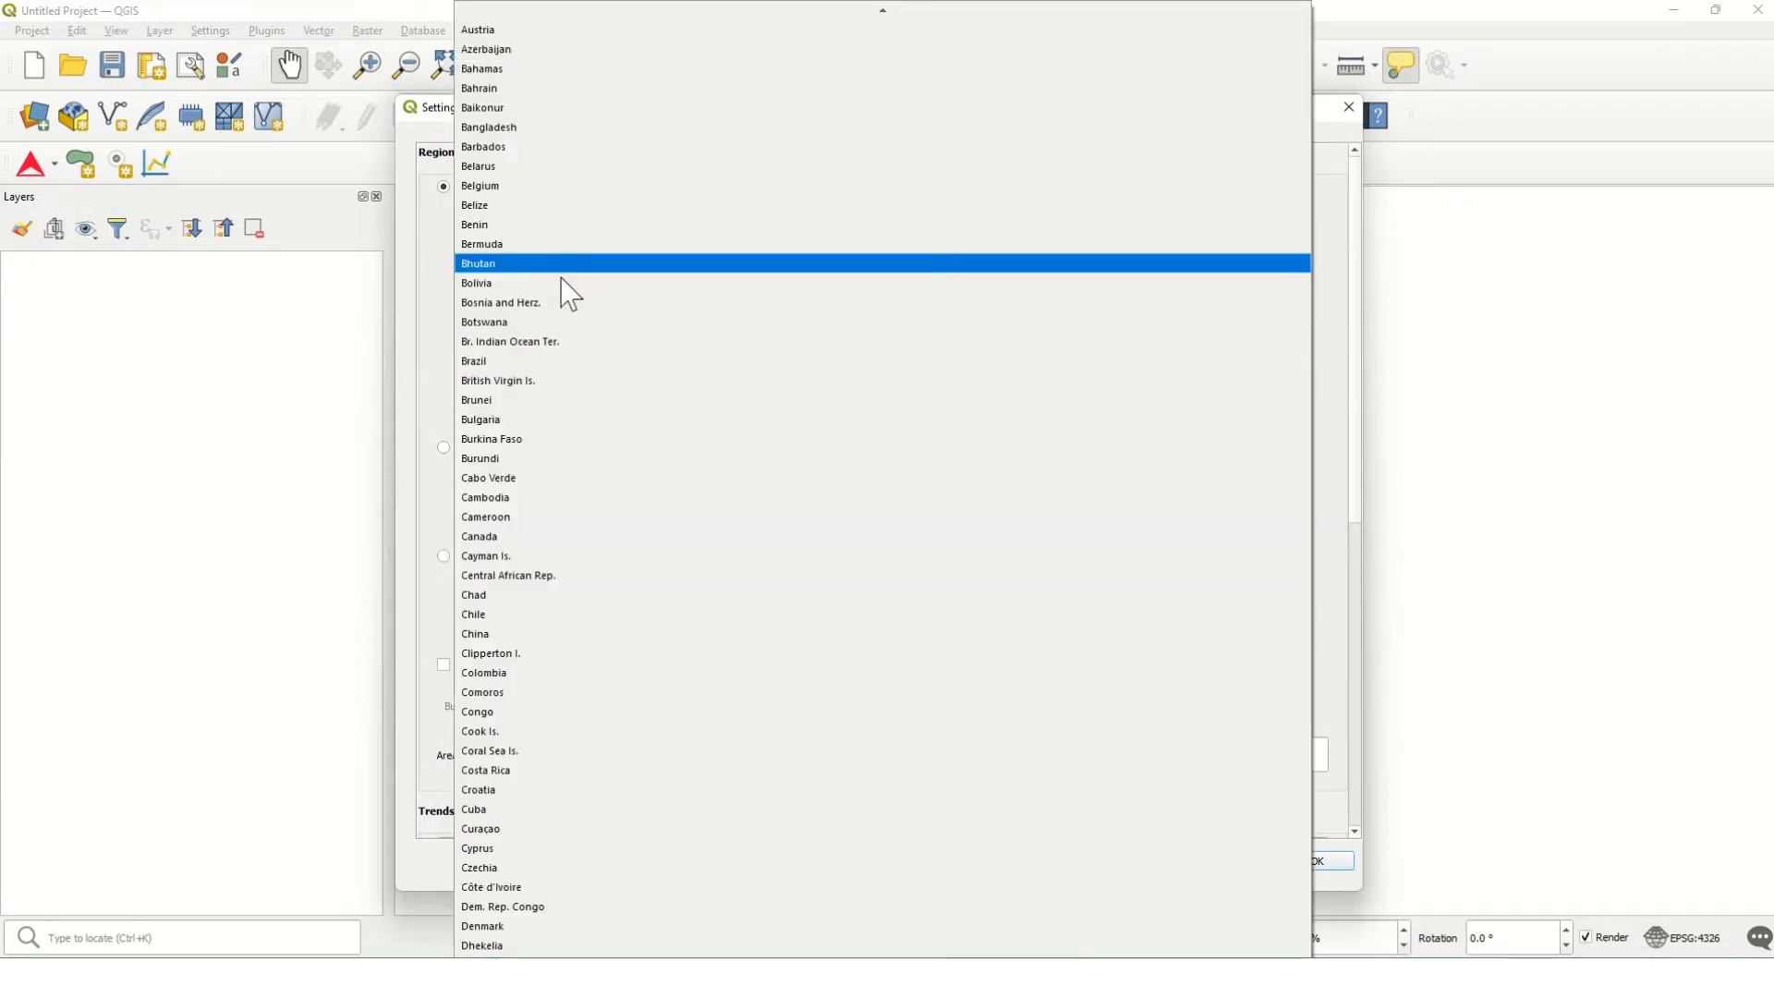
left_click(555, 373)
left_click(571, 332)
left_click(577, 333)
left_click(580, 332)
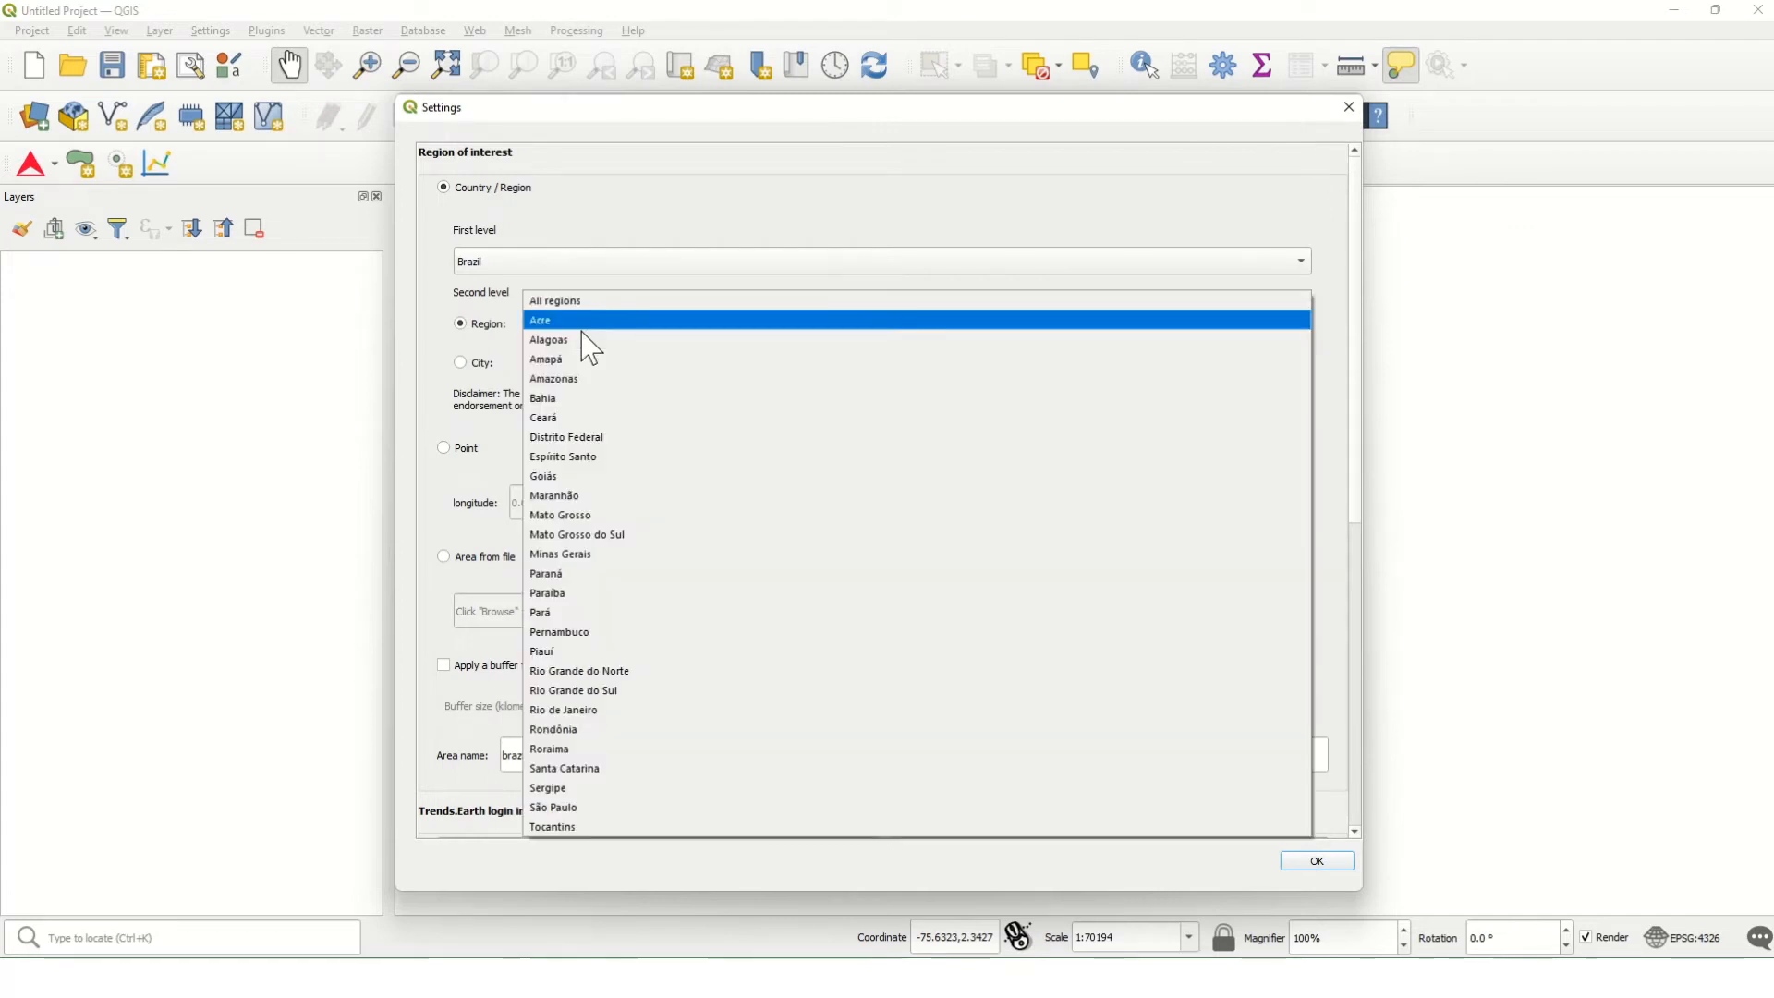
left_click(611, 558)
Step: Switch the second level to City, browse the Brazilian cities, and apply a buffer to the chosen area
left_click(460, 362)
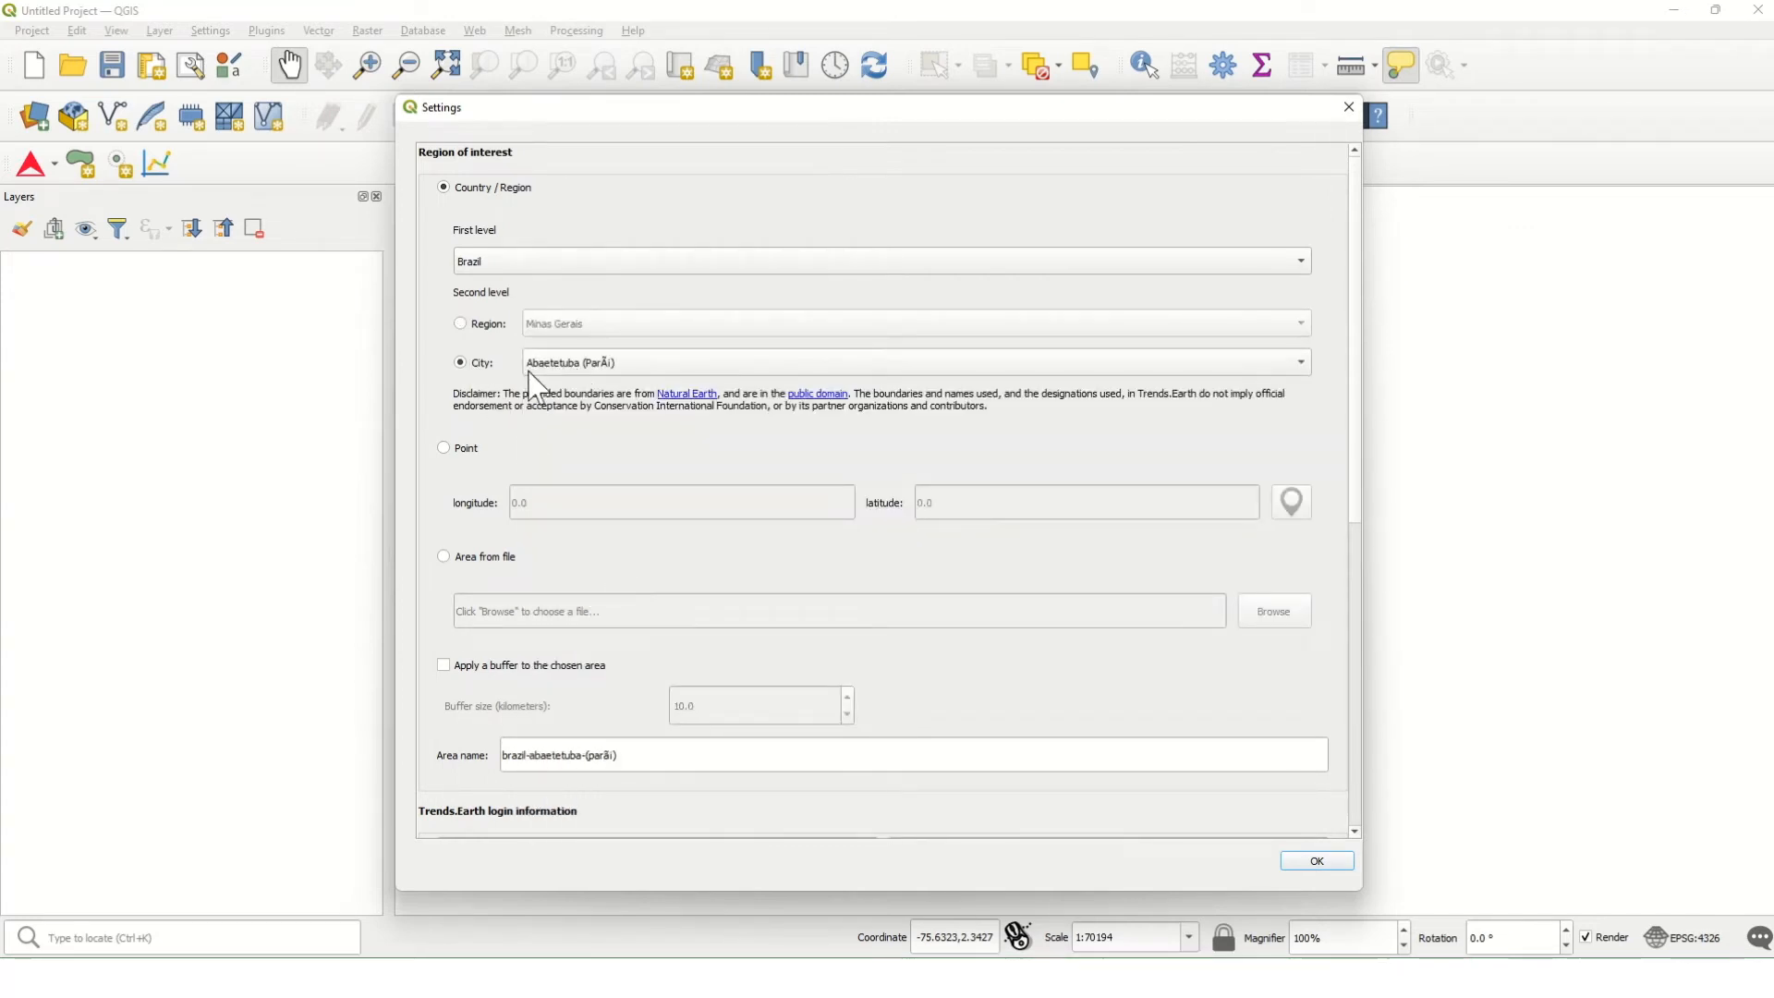
left_click(592, 365)
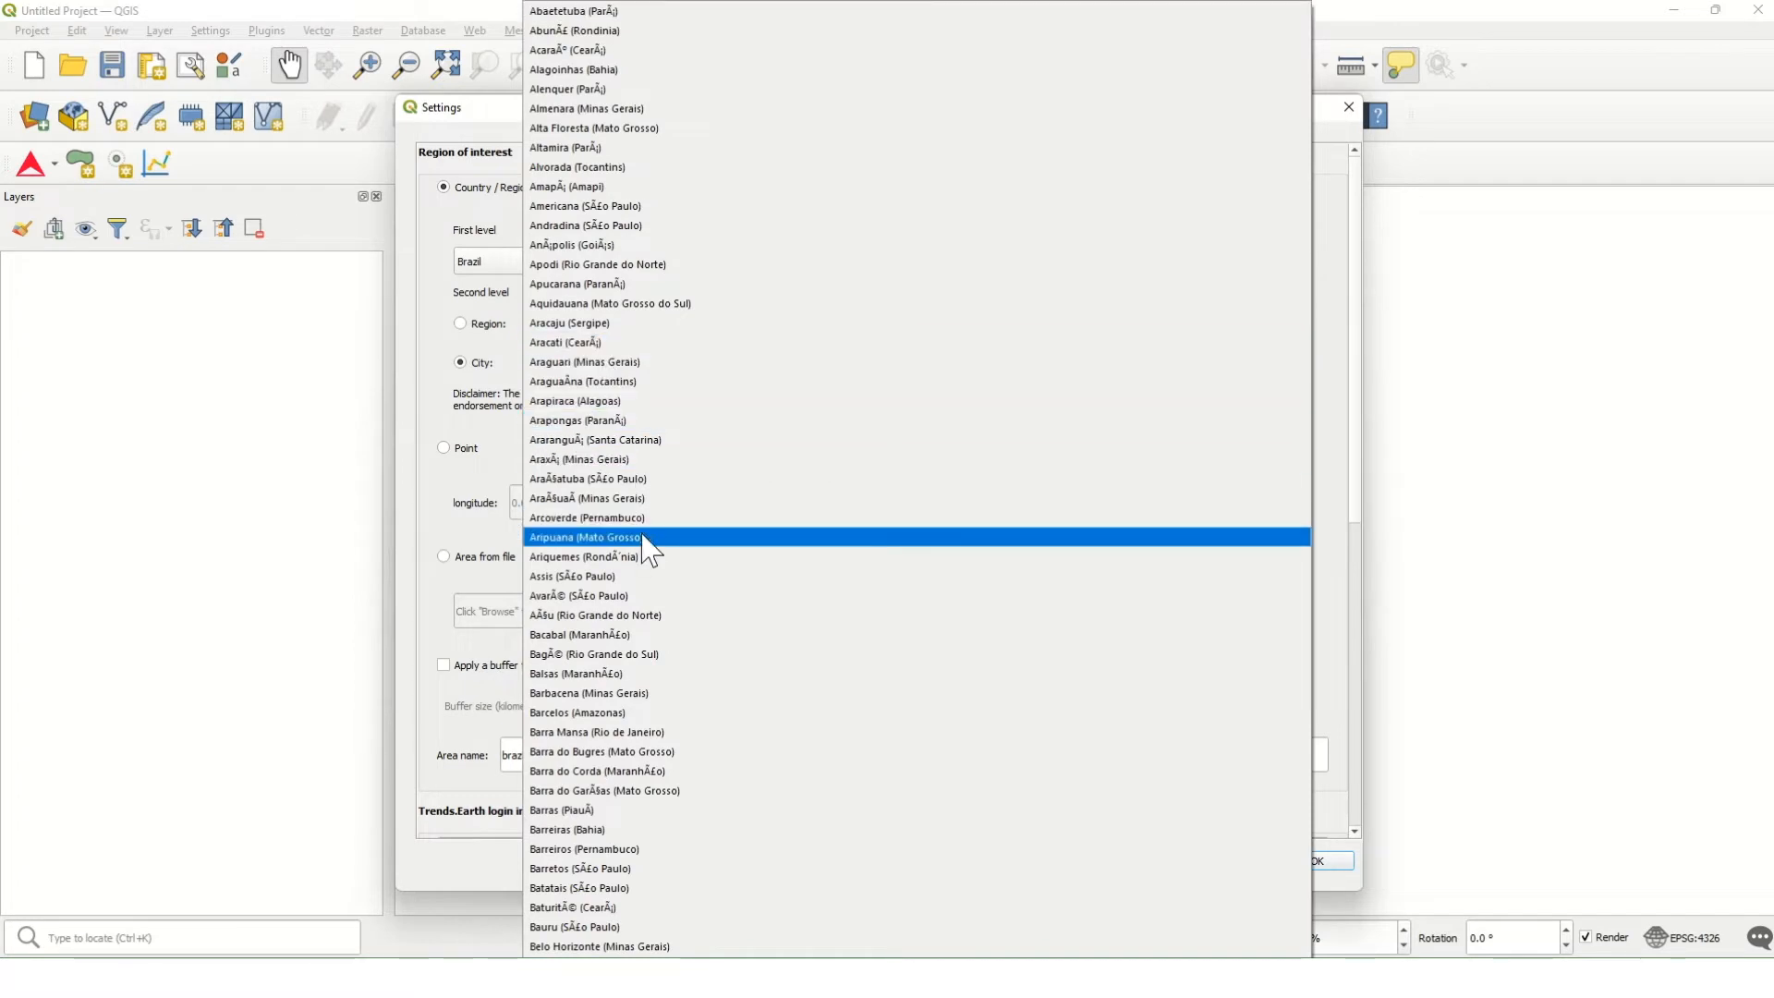
left_click(470, 447)
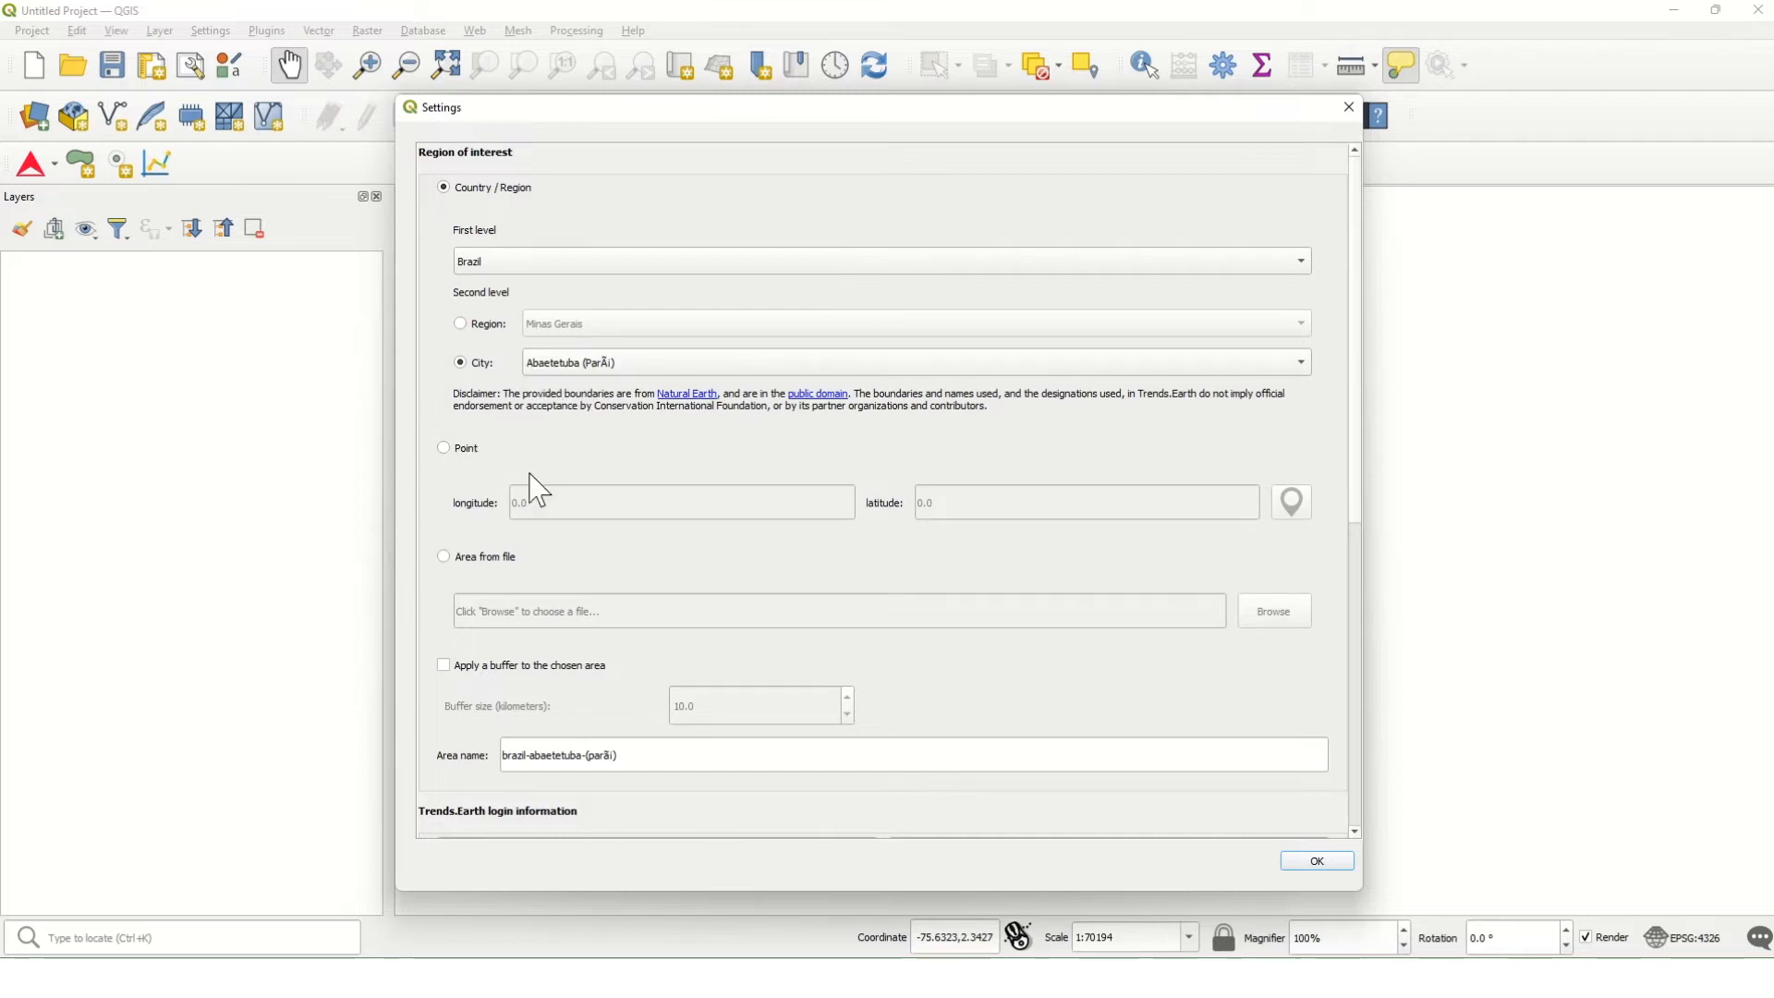
left_click(504, 665)
left_click_drag(724, 705, 610, 694)
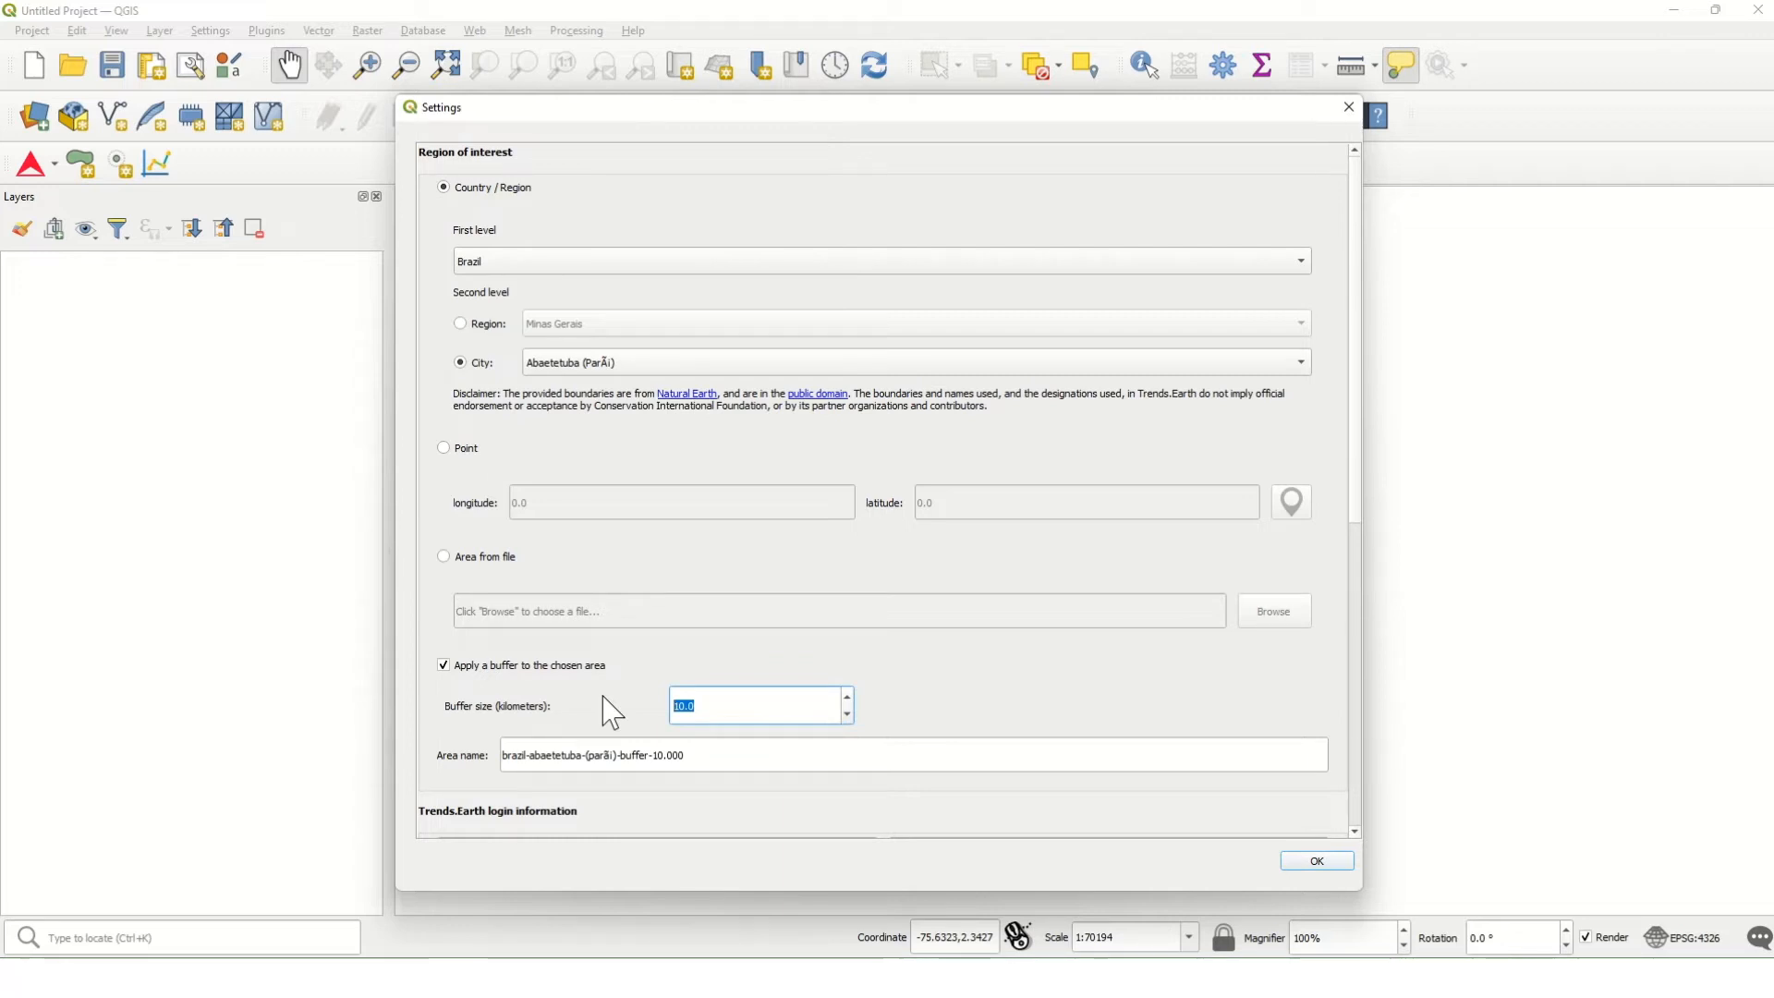
Step: Switch the second level back to Region and set the first-level country to Aruba
left_click(462, 324)
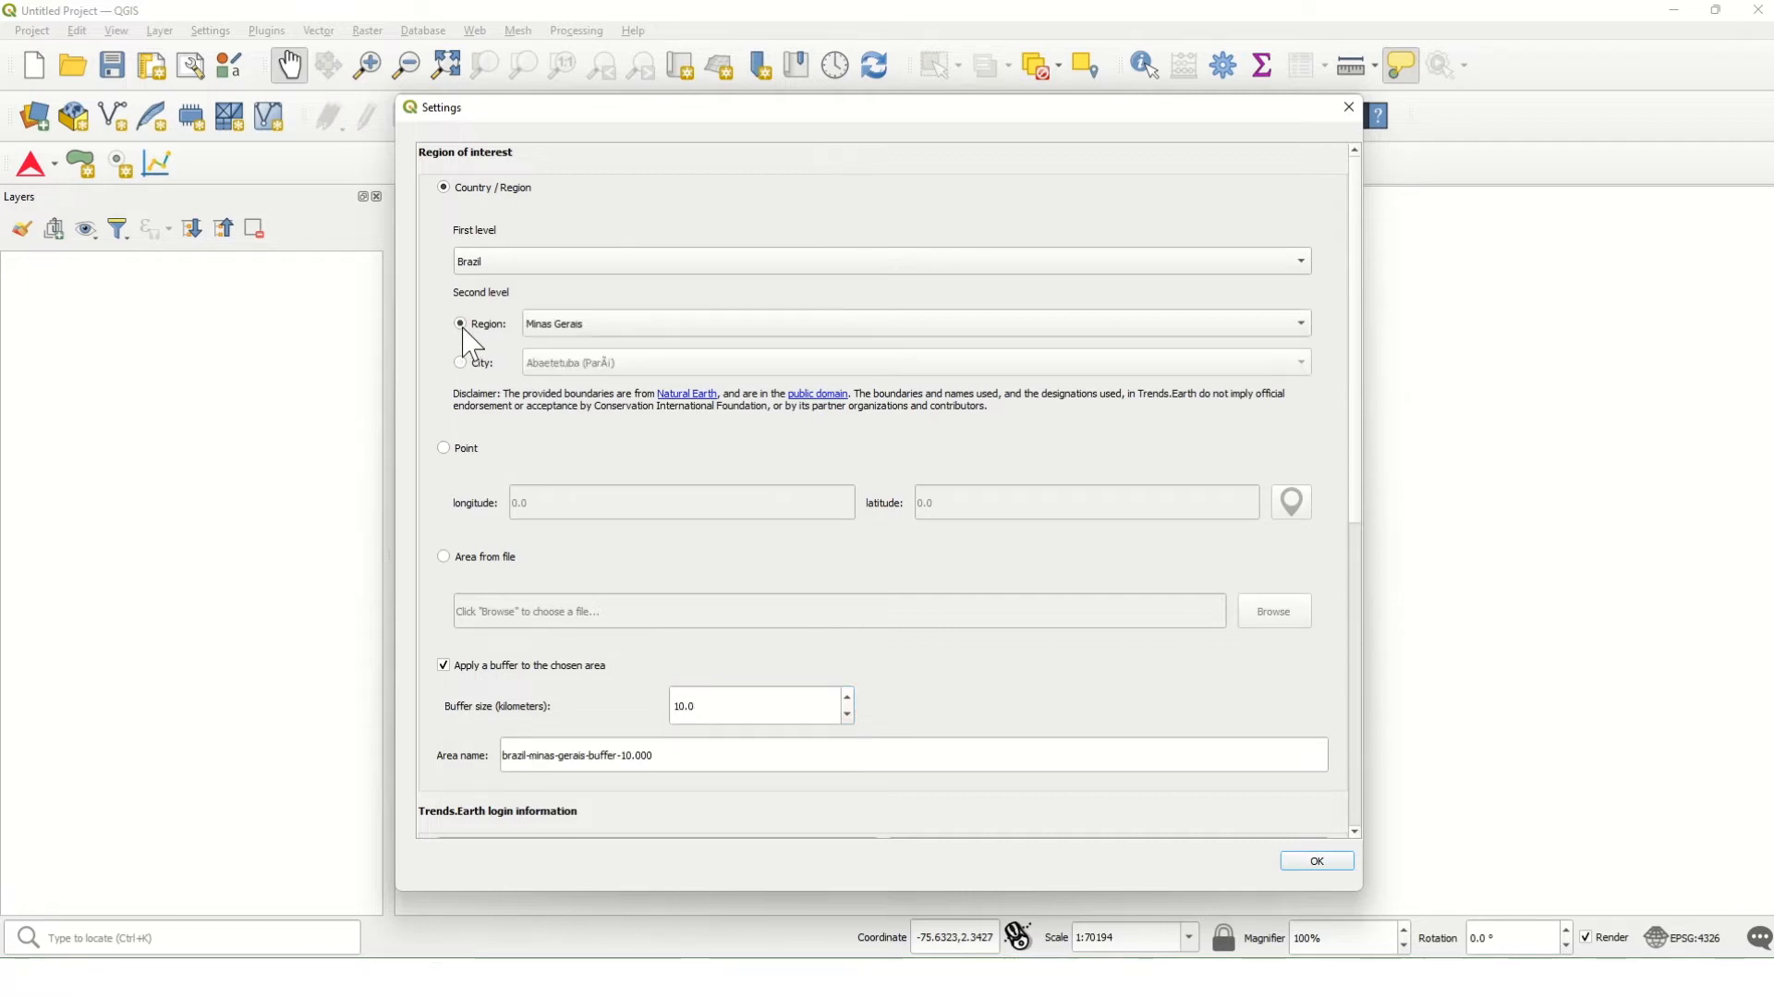
left_click(494, 266)
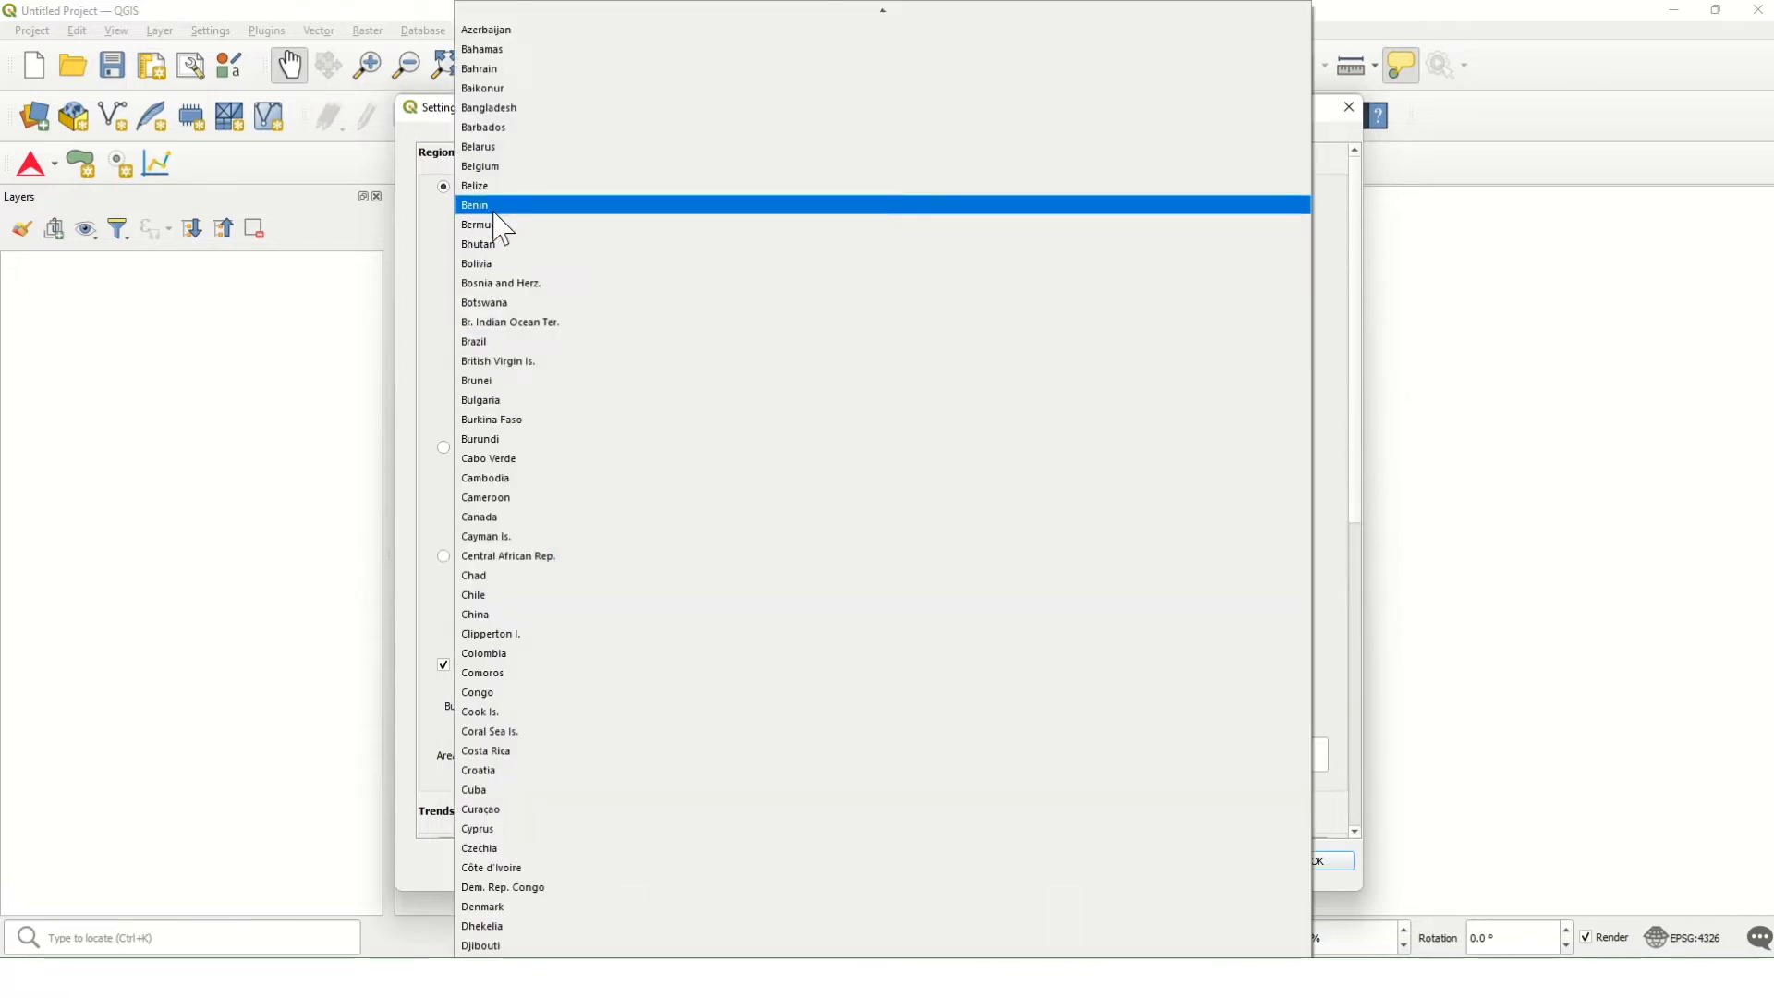
scroll(502, 150, "up", 3)
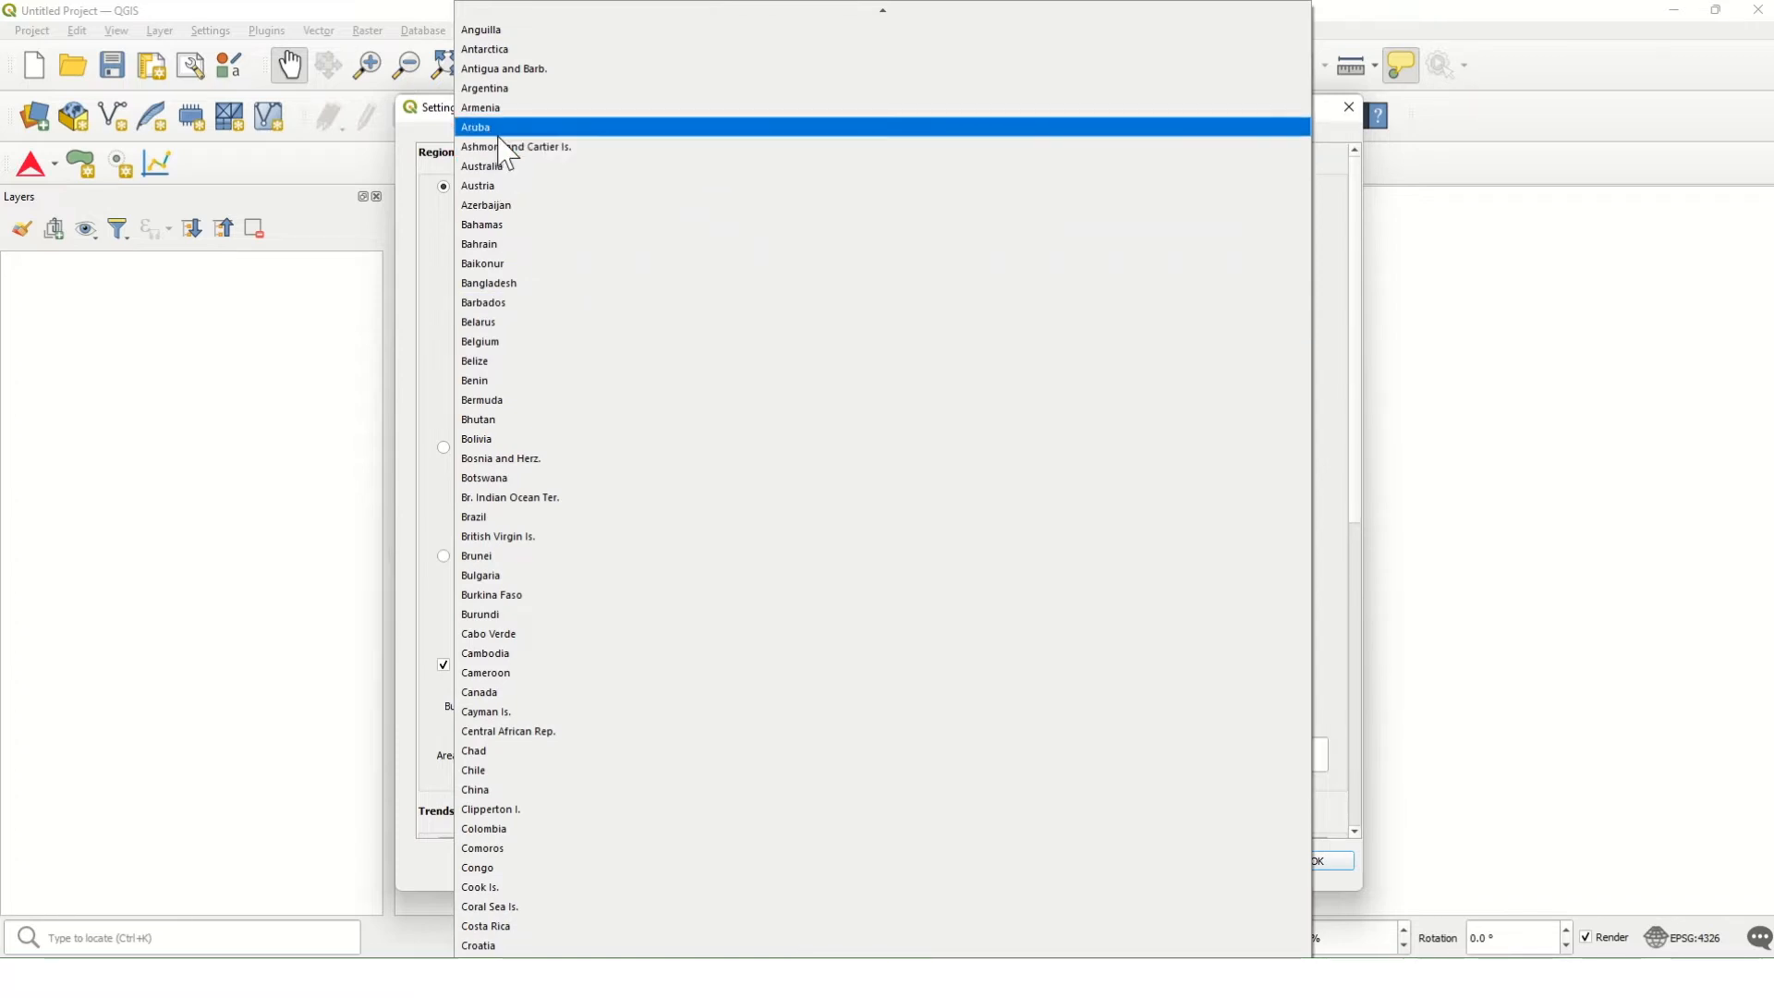
left_click(499, 130)
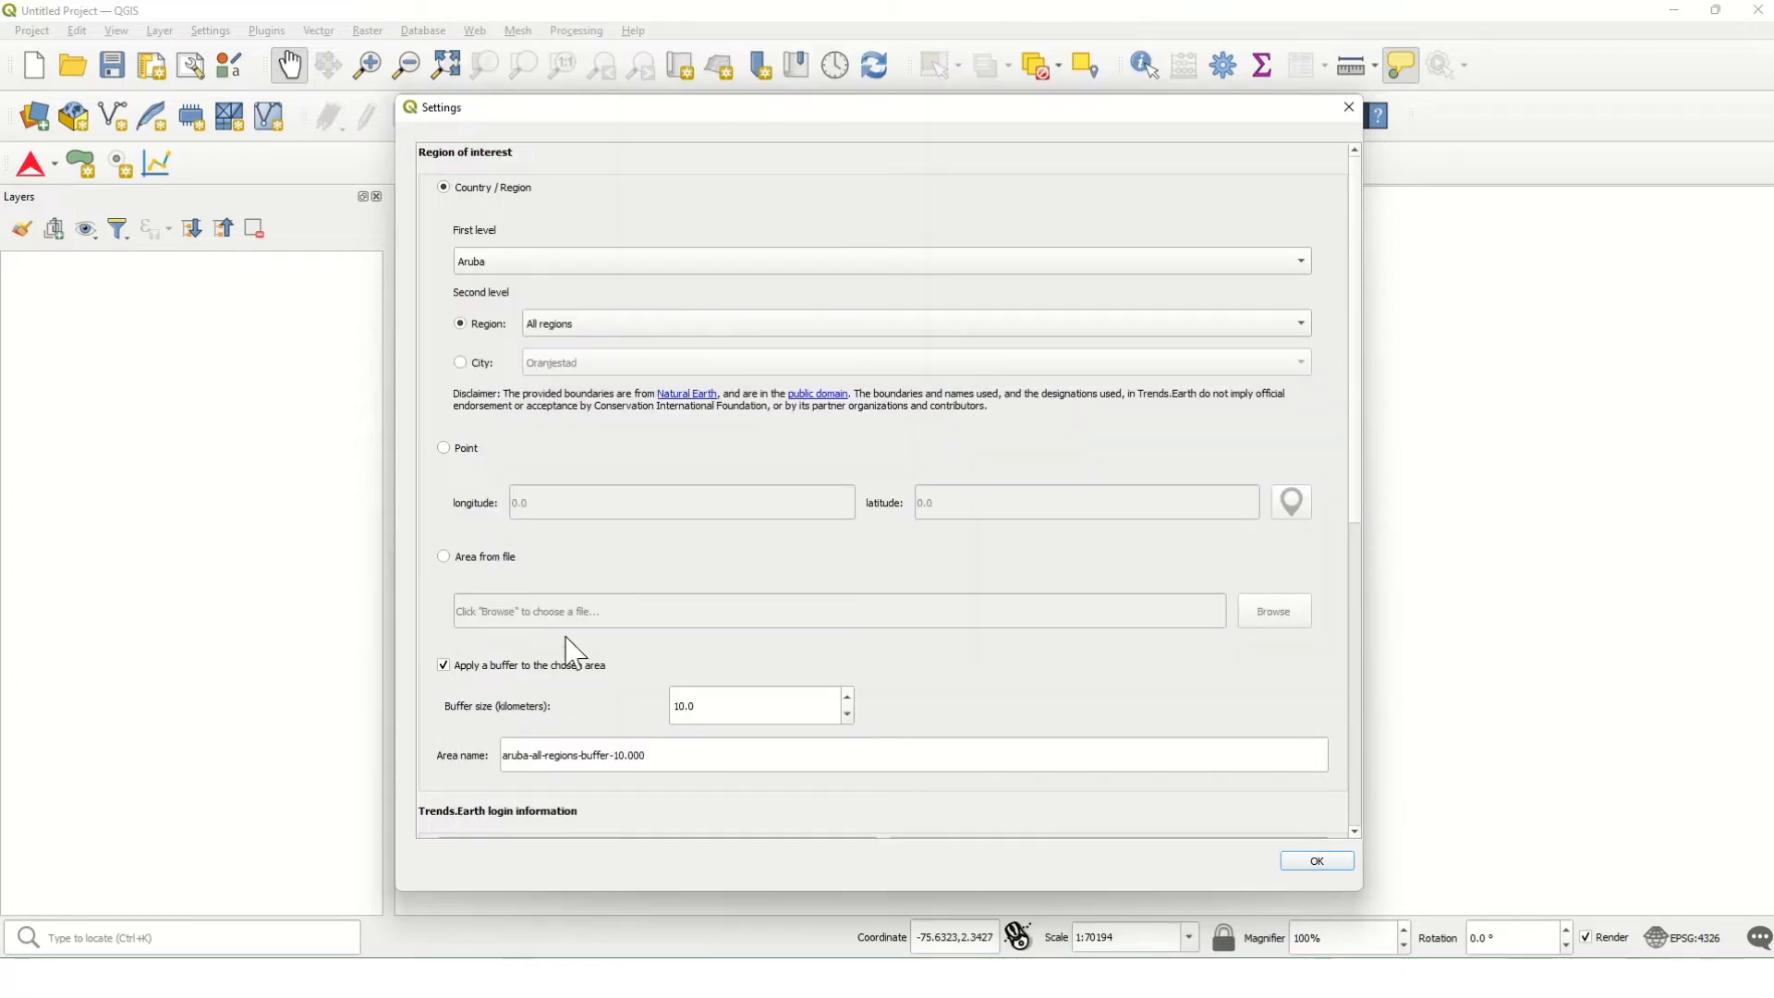
Step: Turn off the buffer for the chosen area and save the Trends.Earth settings
left_click_drag(658, 753, 489, 742)
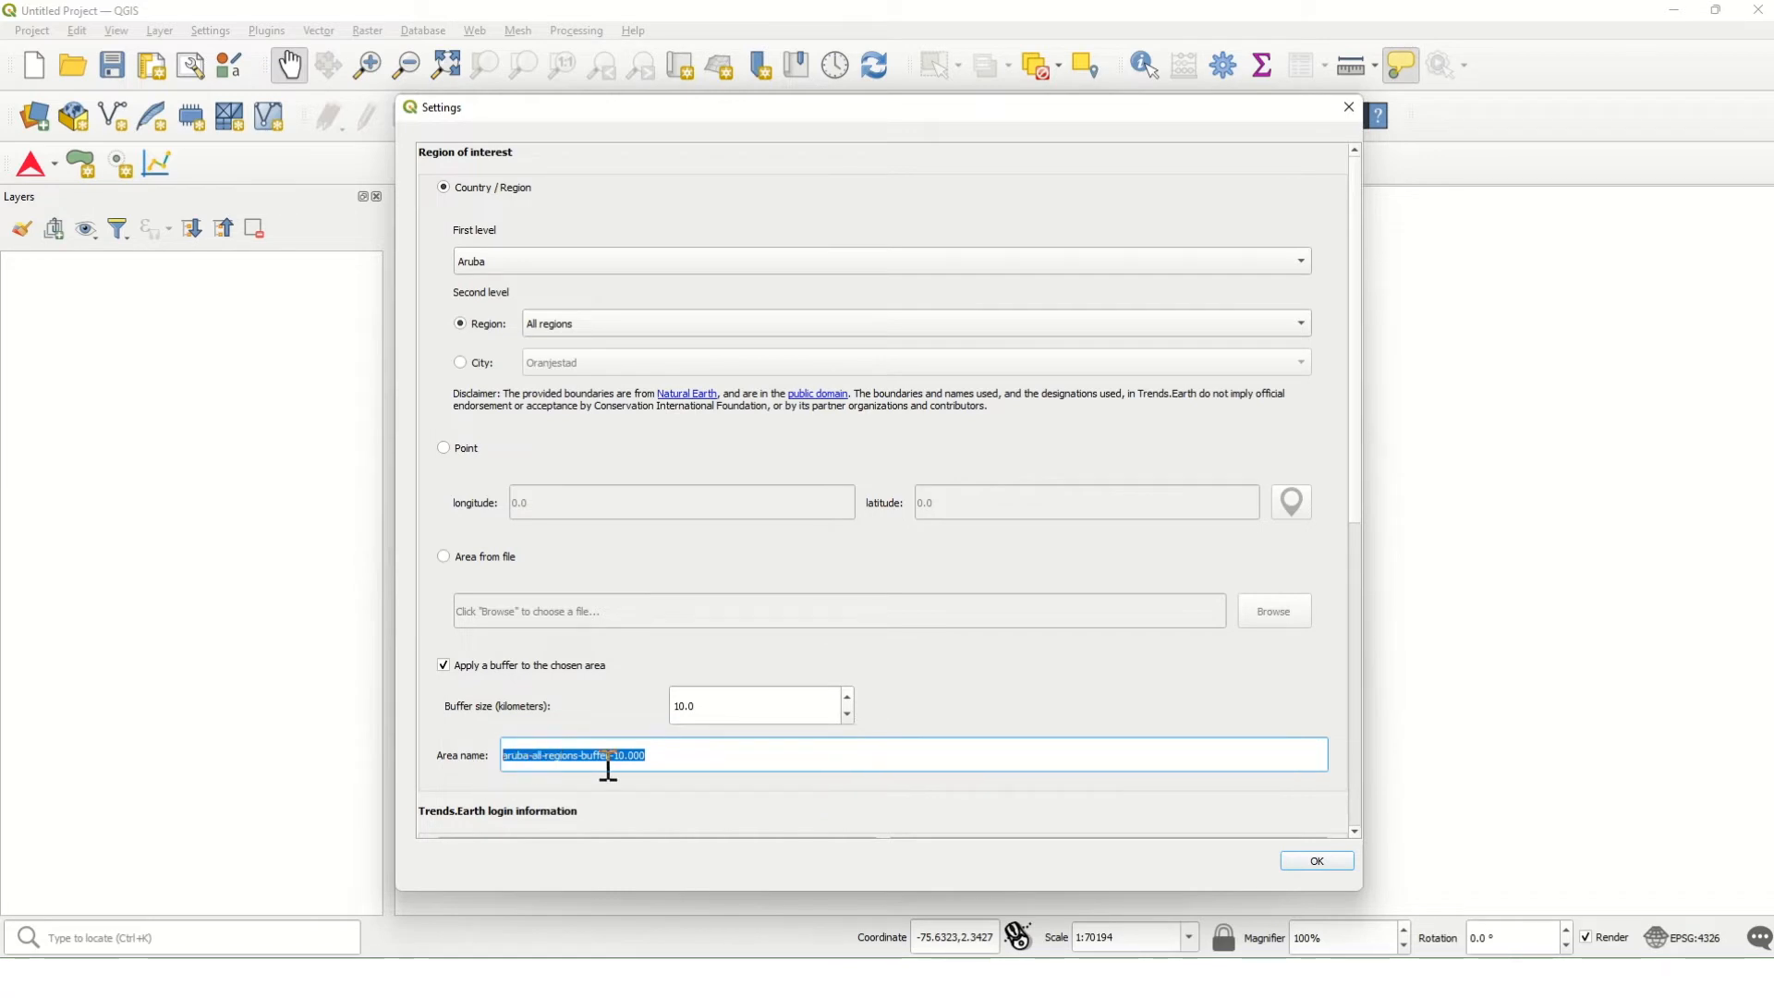
left_click(481, 667)
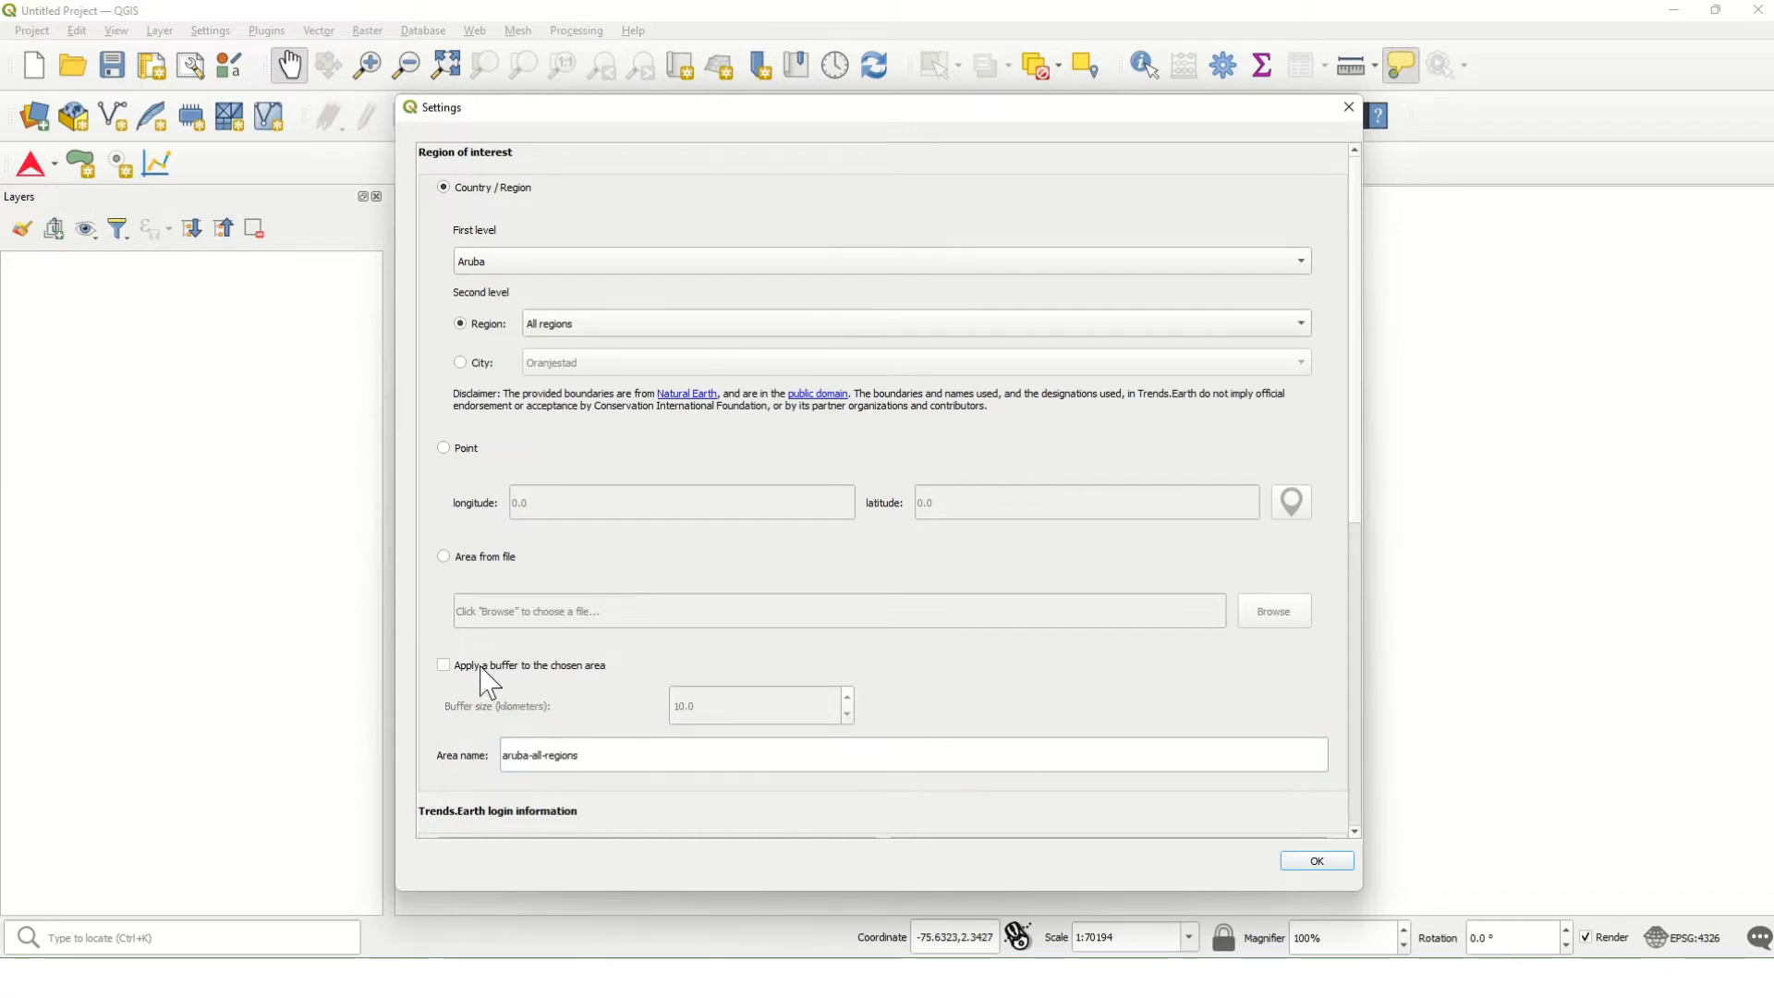
left_click_drag(1356, 471, 1358, 579)
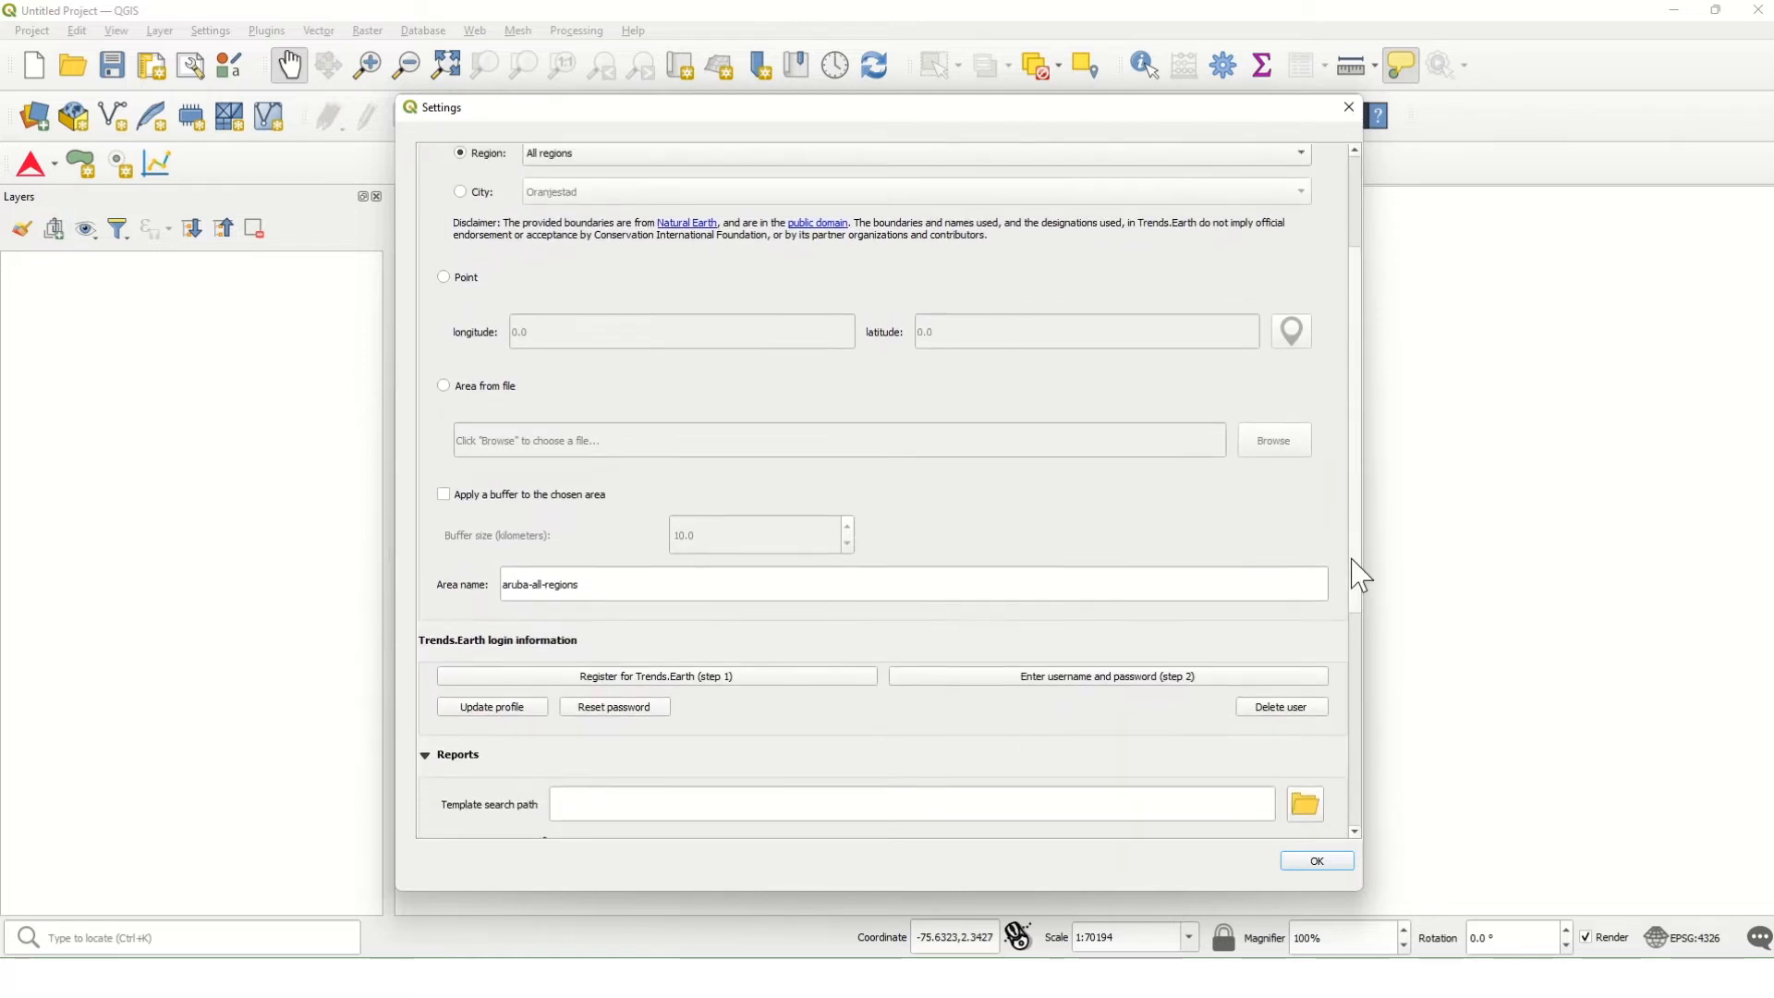
left_click(1318, 861)
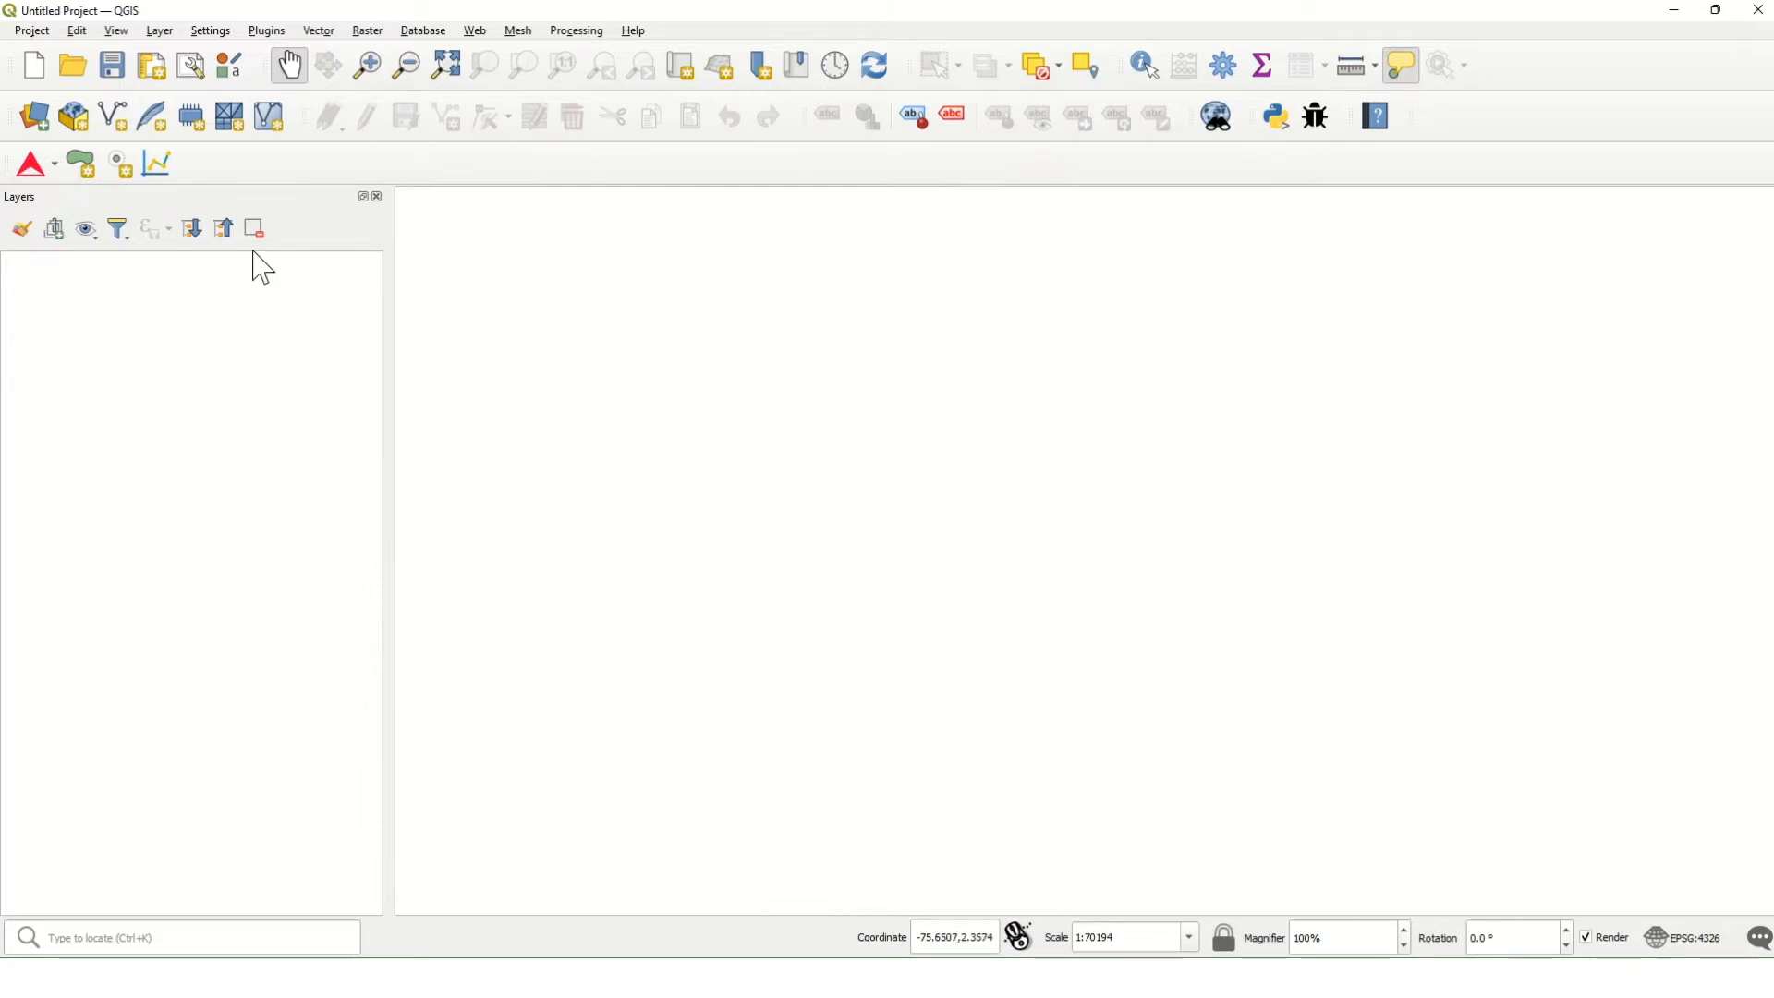
Step: Show the Trends.Earth algorithms and examine the tools listed under SDG 15.3.1 - Land degradation
left_click(39, 173)
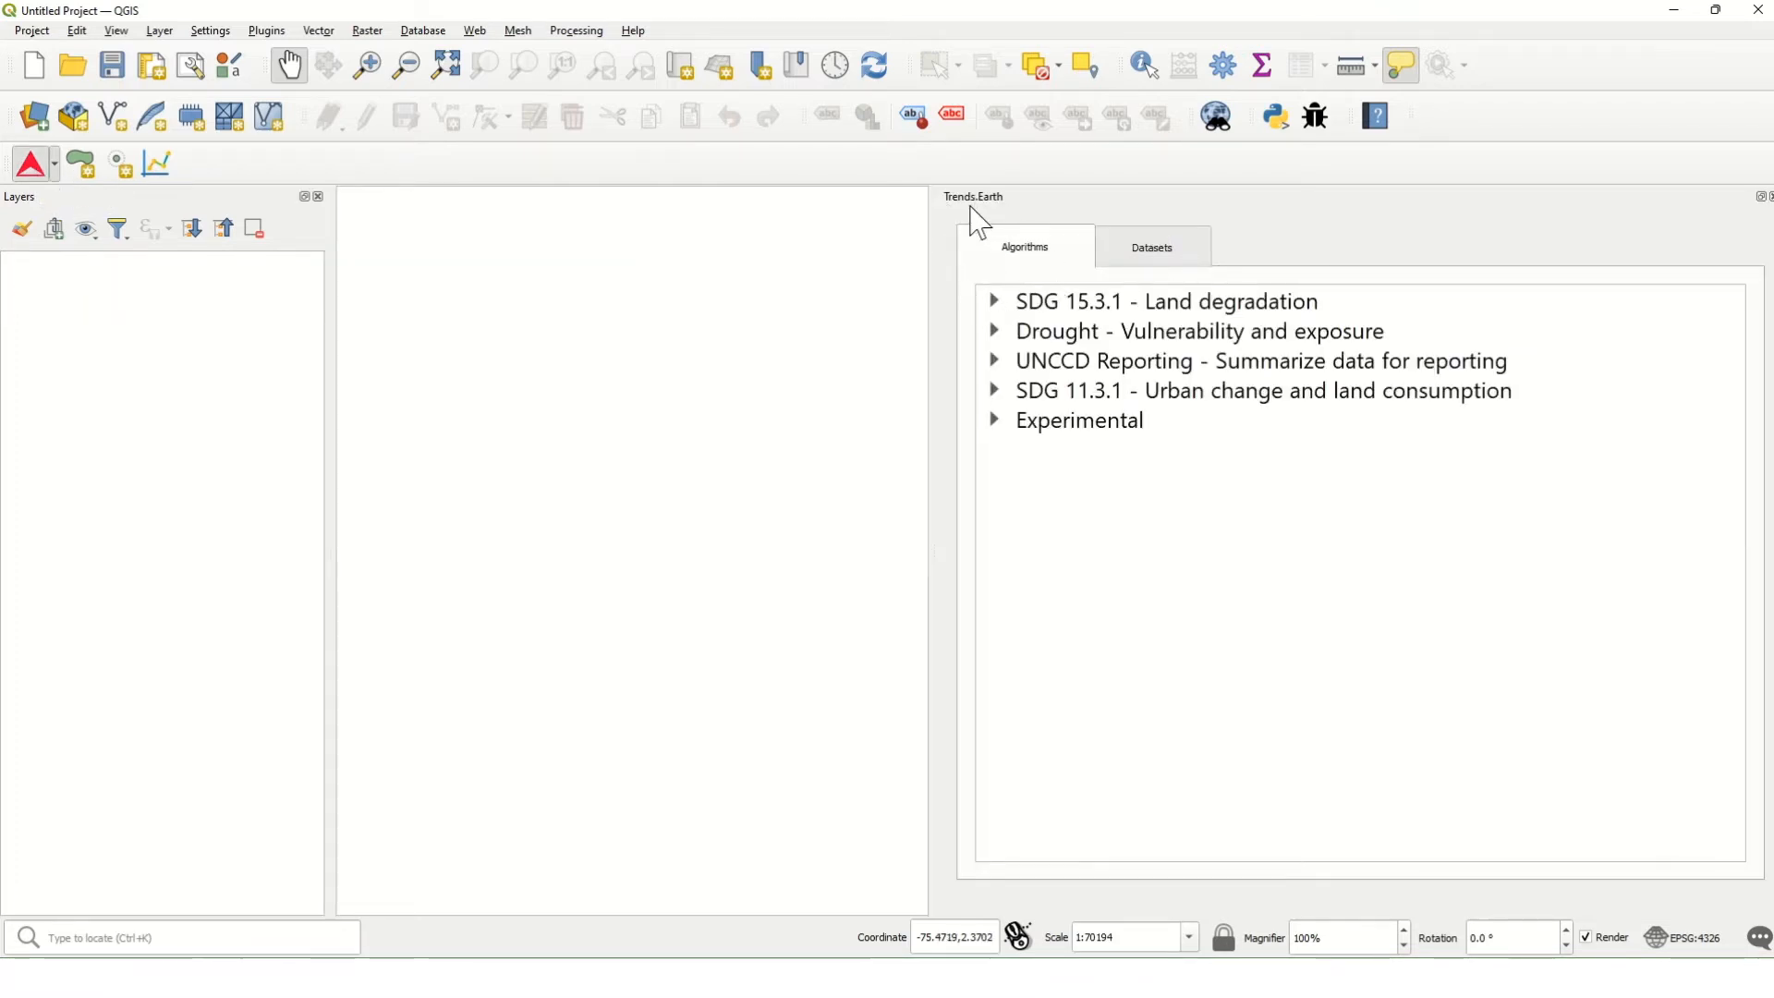
left_click(995, 303)
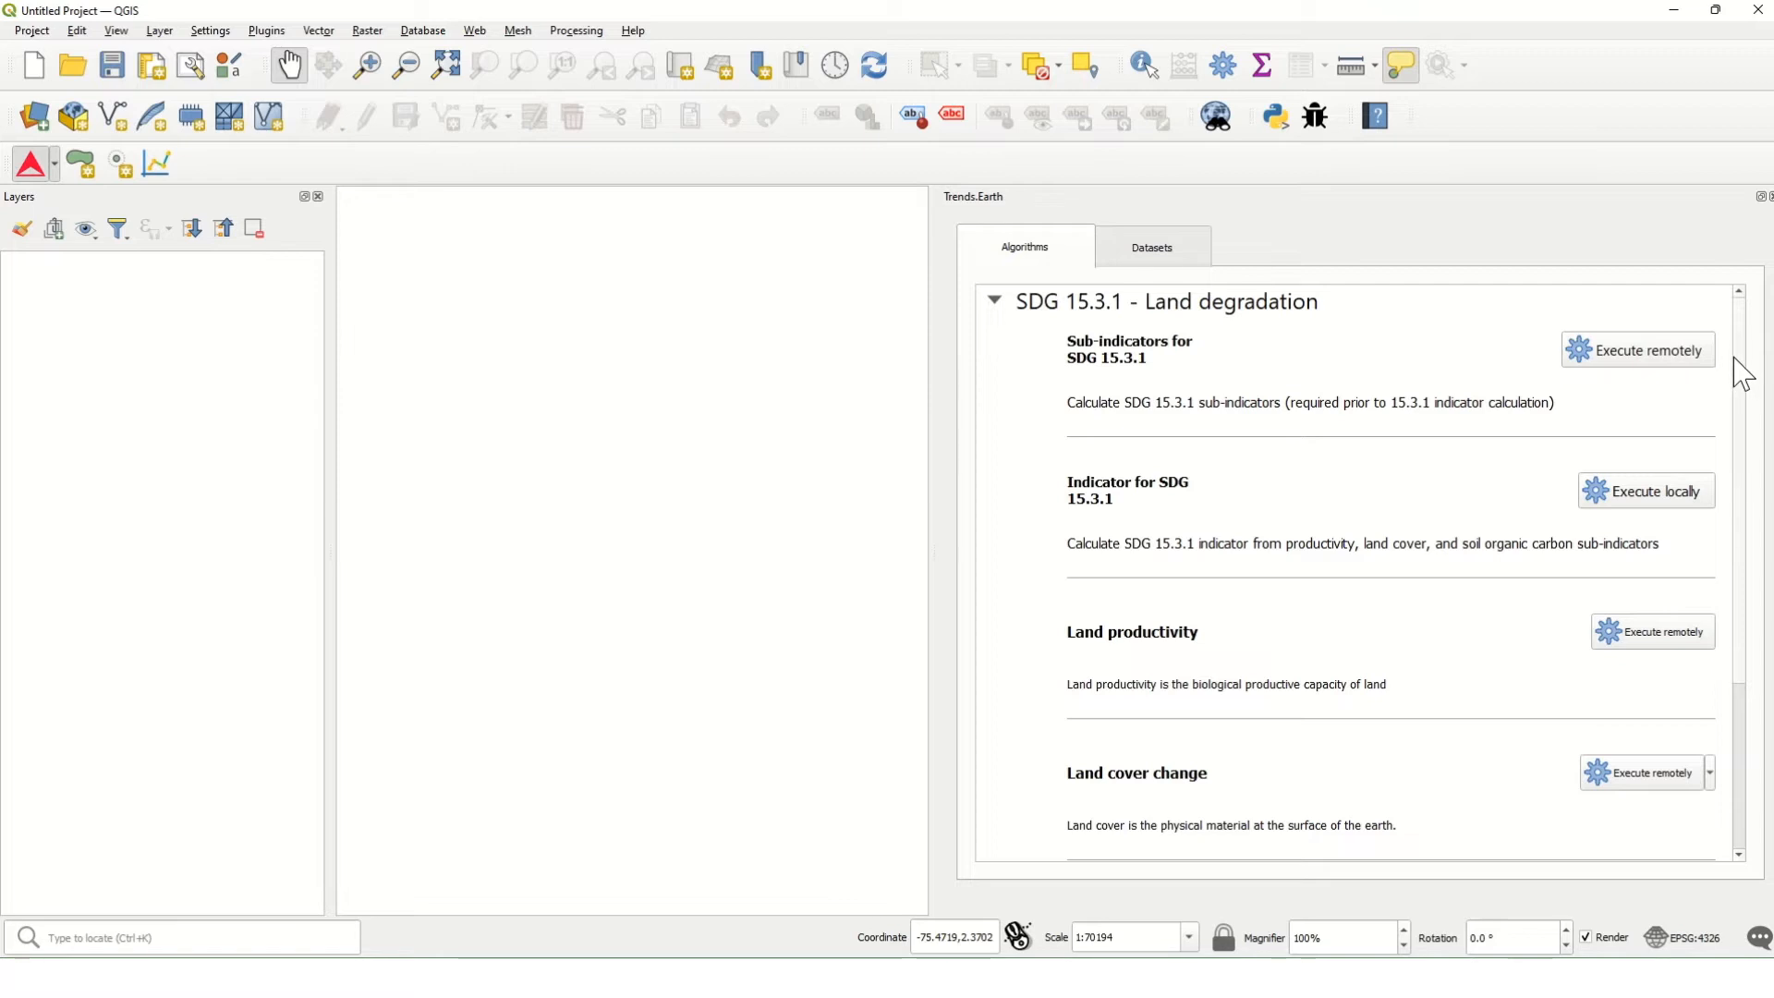
scroll(1734, 365, "down", 1)
left_click_drag(1742, 413, 1749, 360)
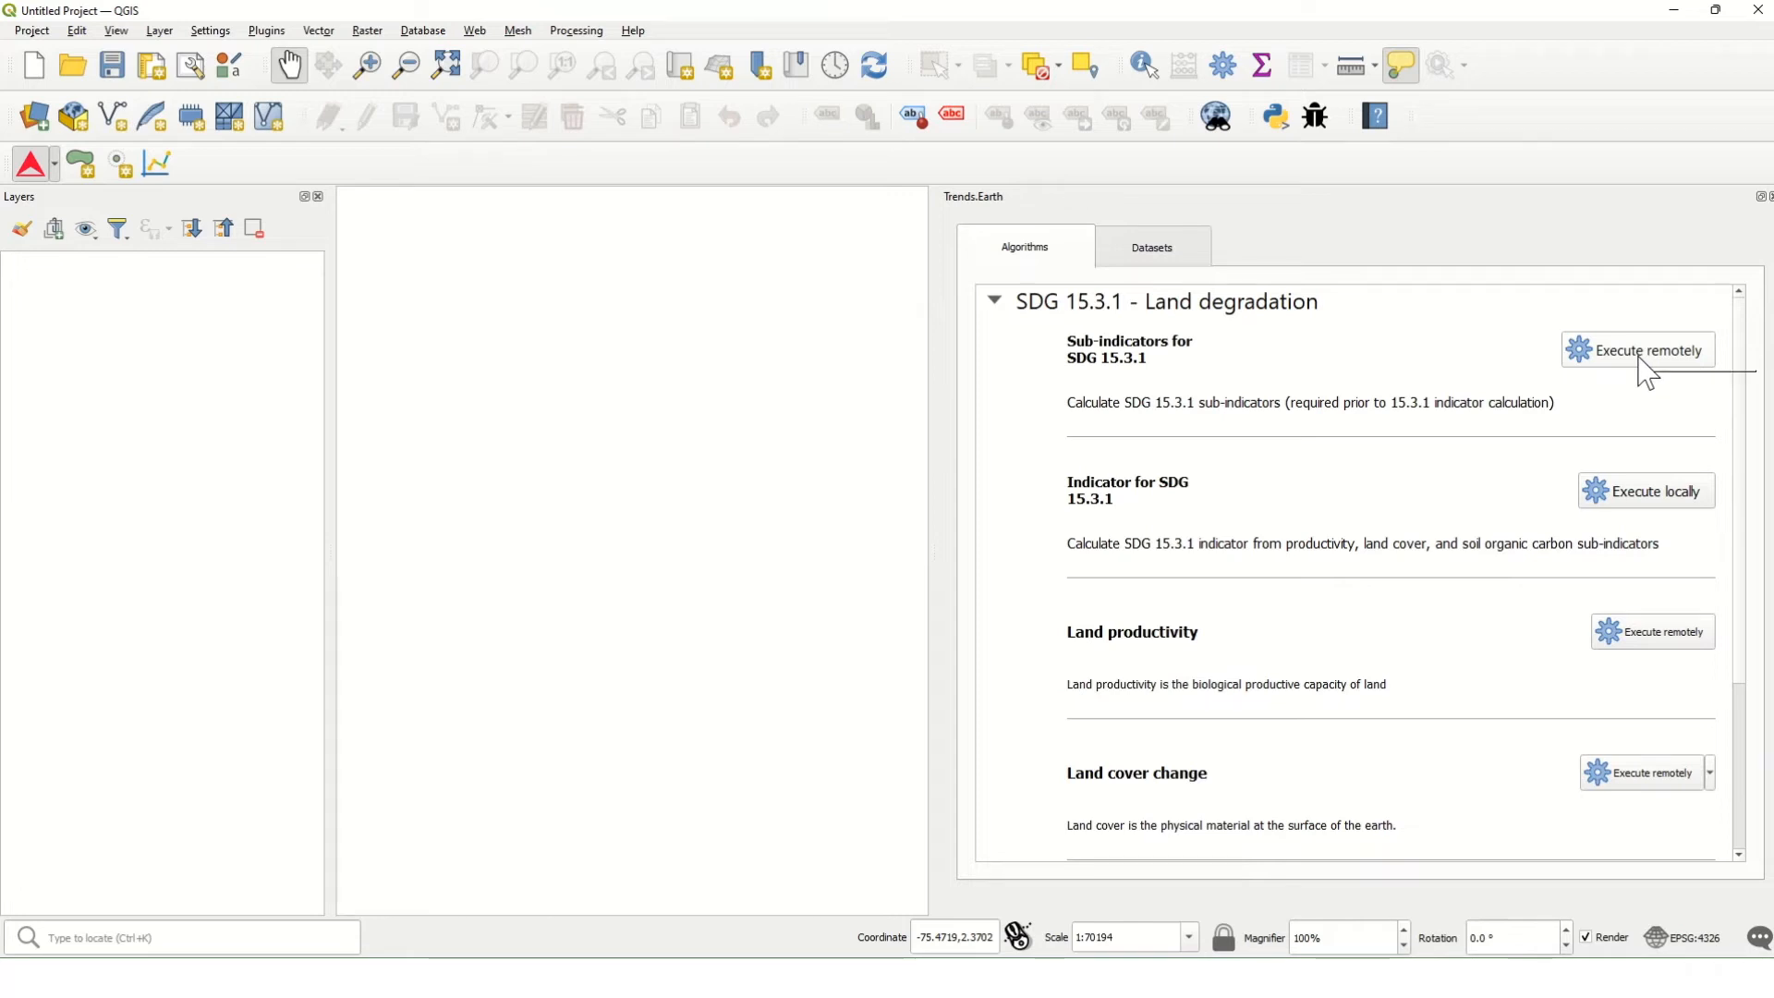
left_click_drag(1151, 361, 1070, 349)
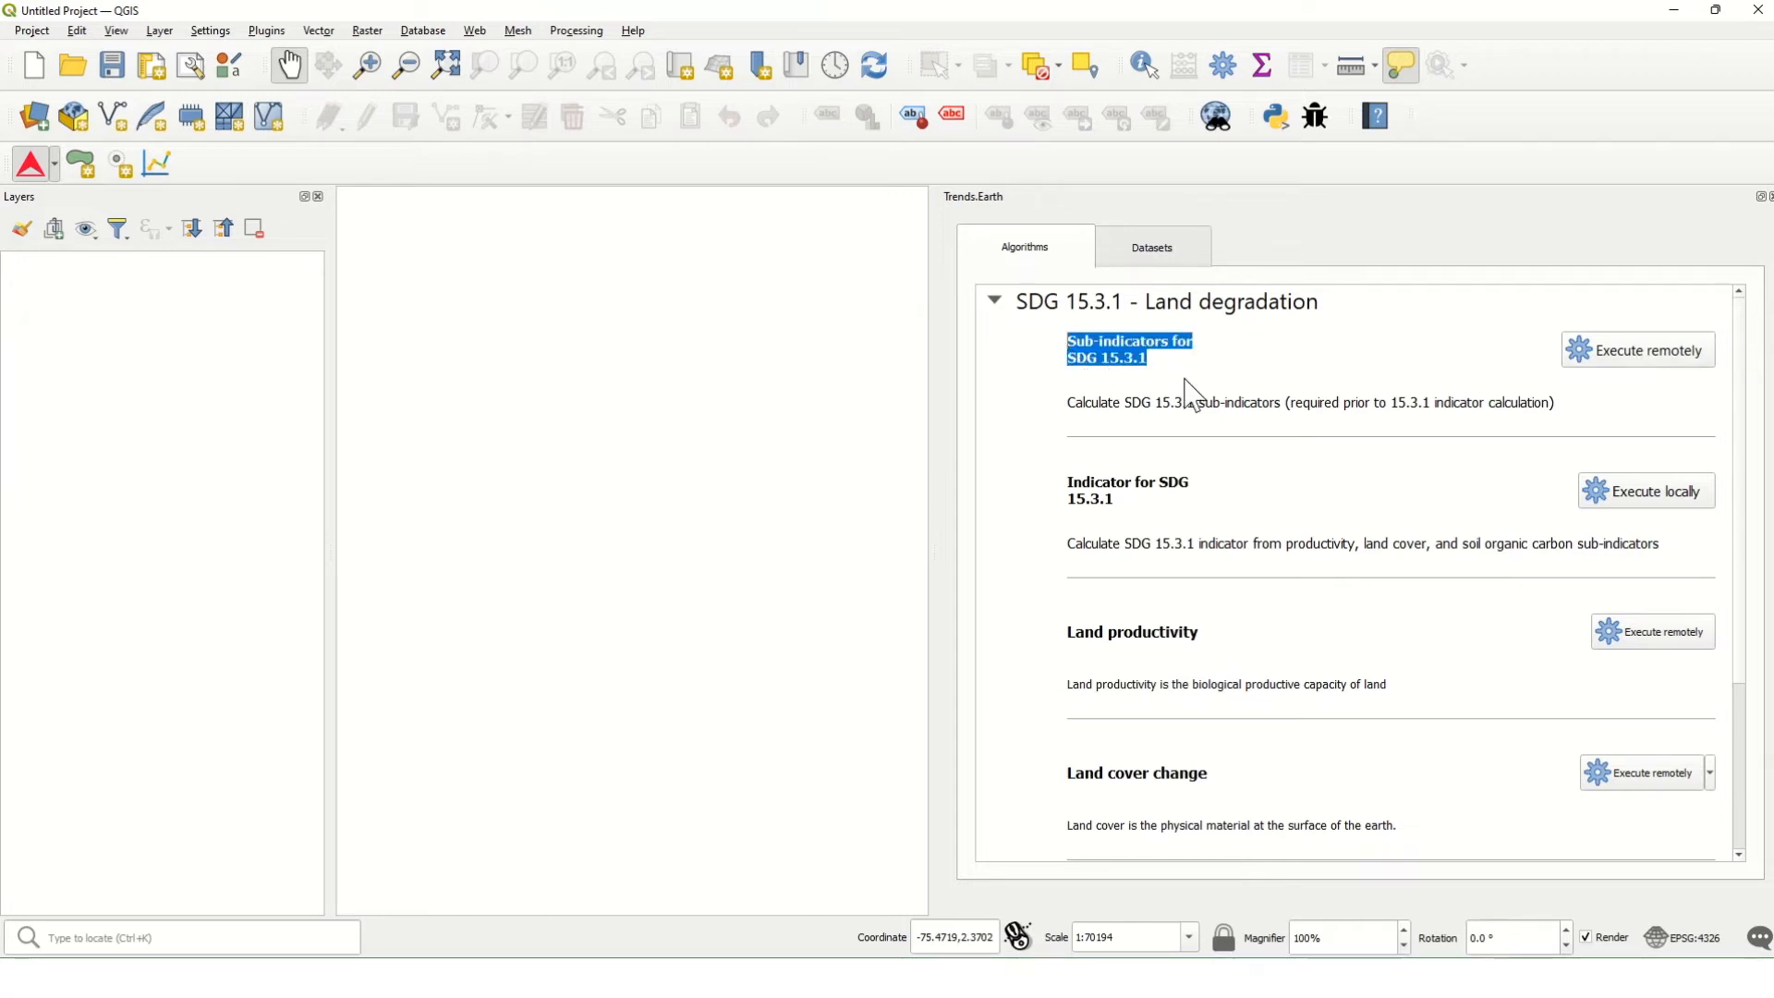
Step: Open the remote execution setup for the SDG 15.3.1 sub-indicators and reposition the dialog with the UNCCD 2016-2019 presets expanded
left_click(1661, 359)
left_click_drag(1383, 11, 1392, 118)
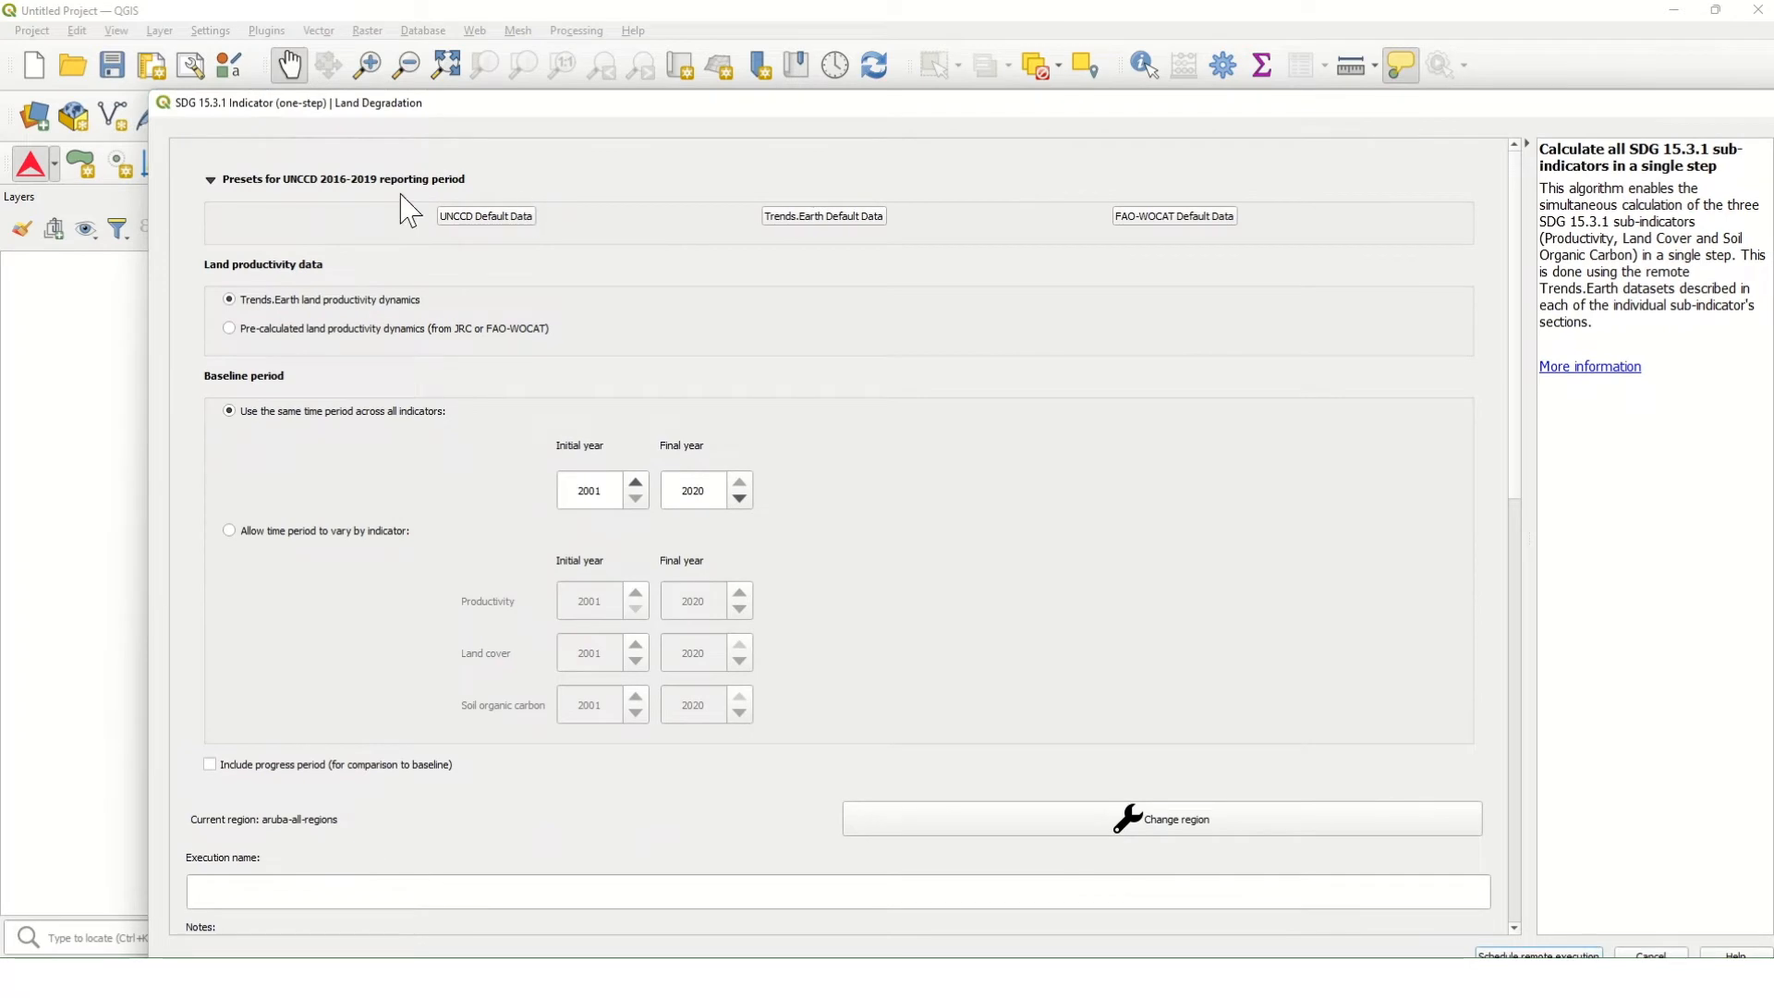
left_click(287, 178)
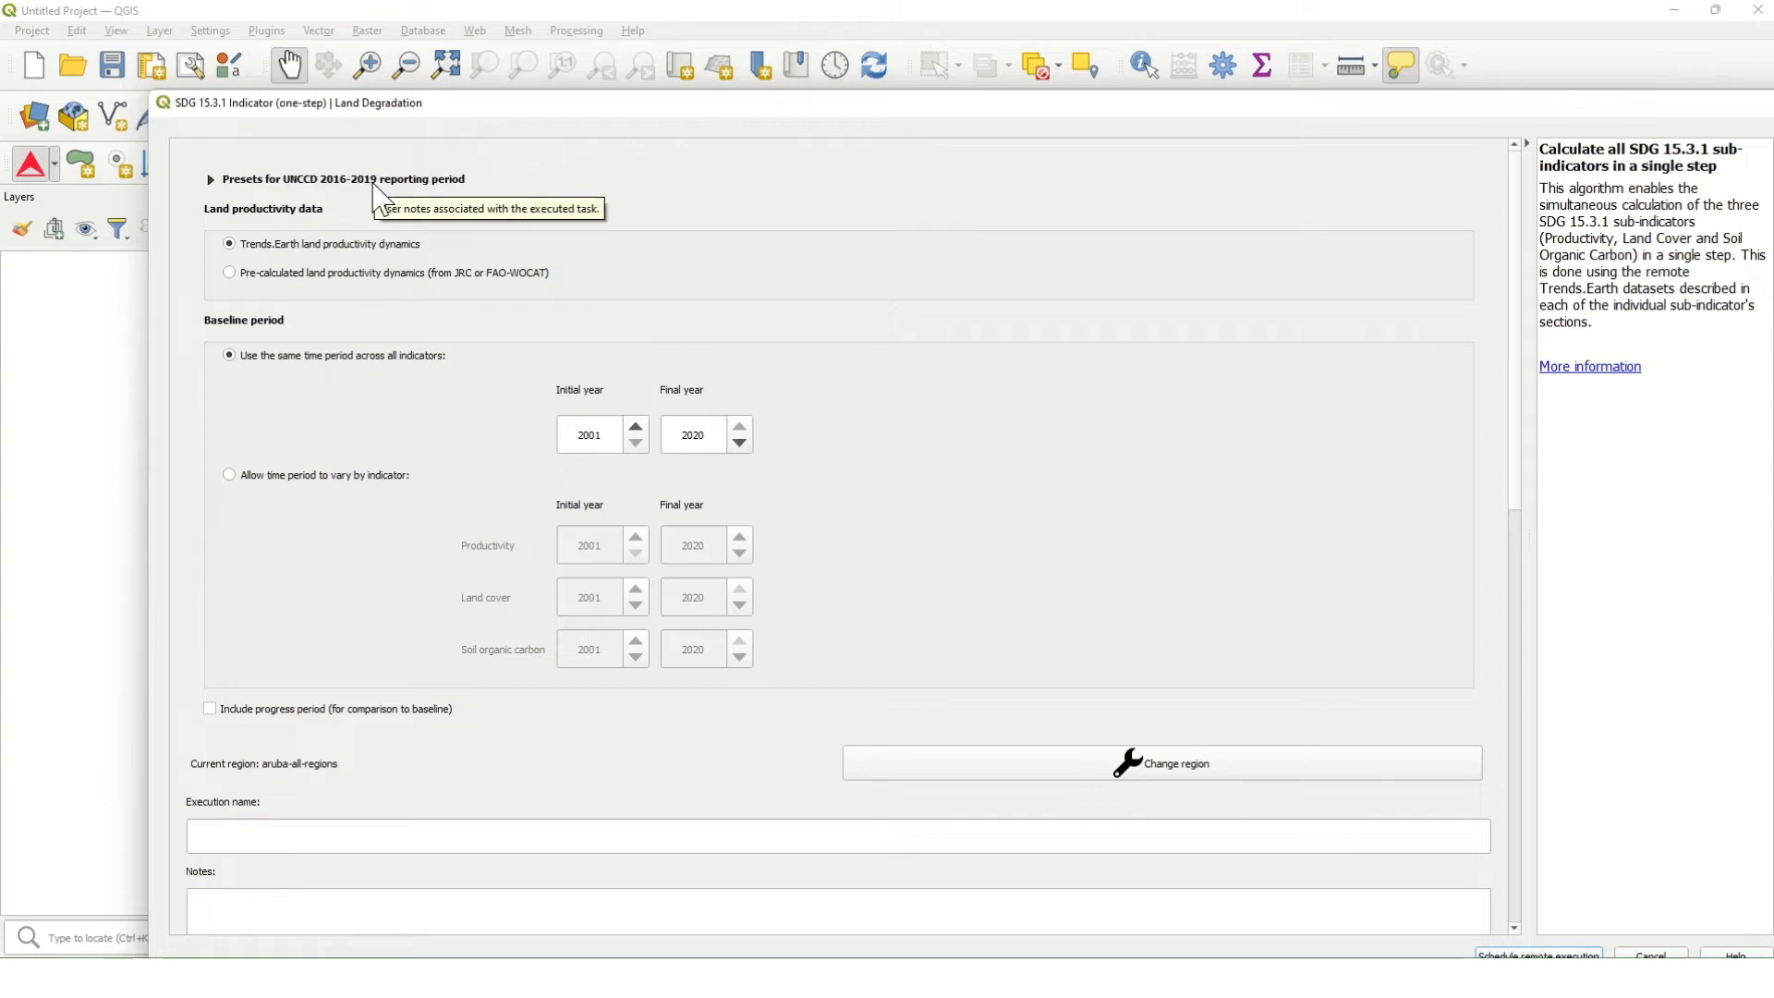
left_click(210, 180)
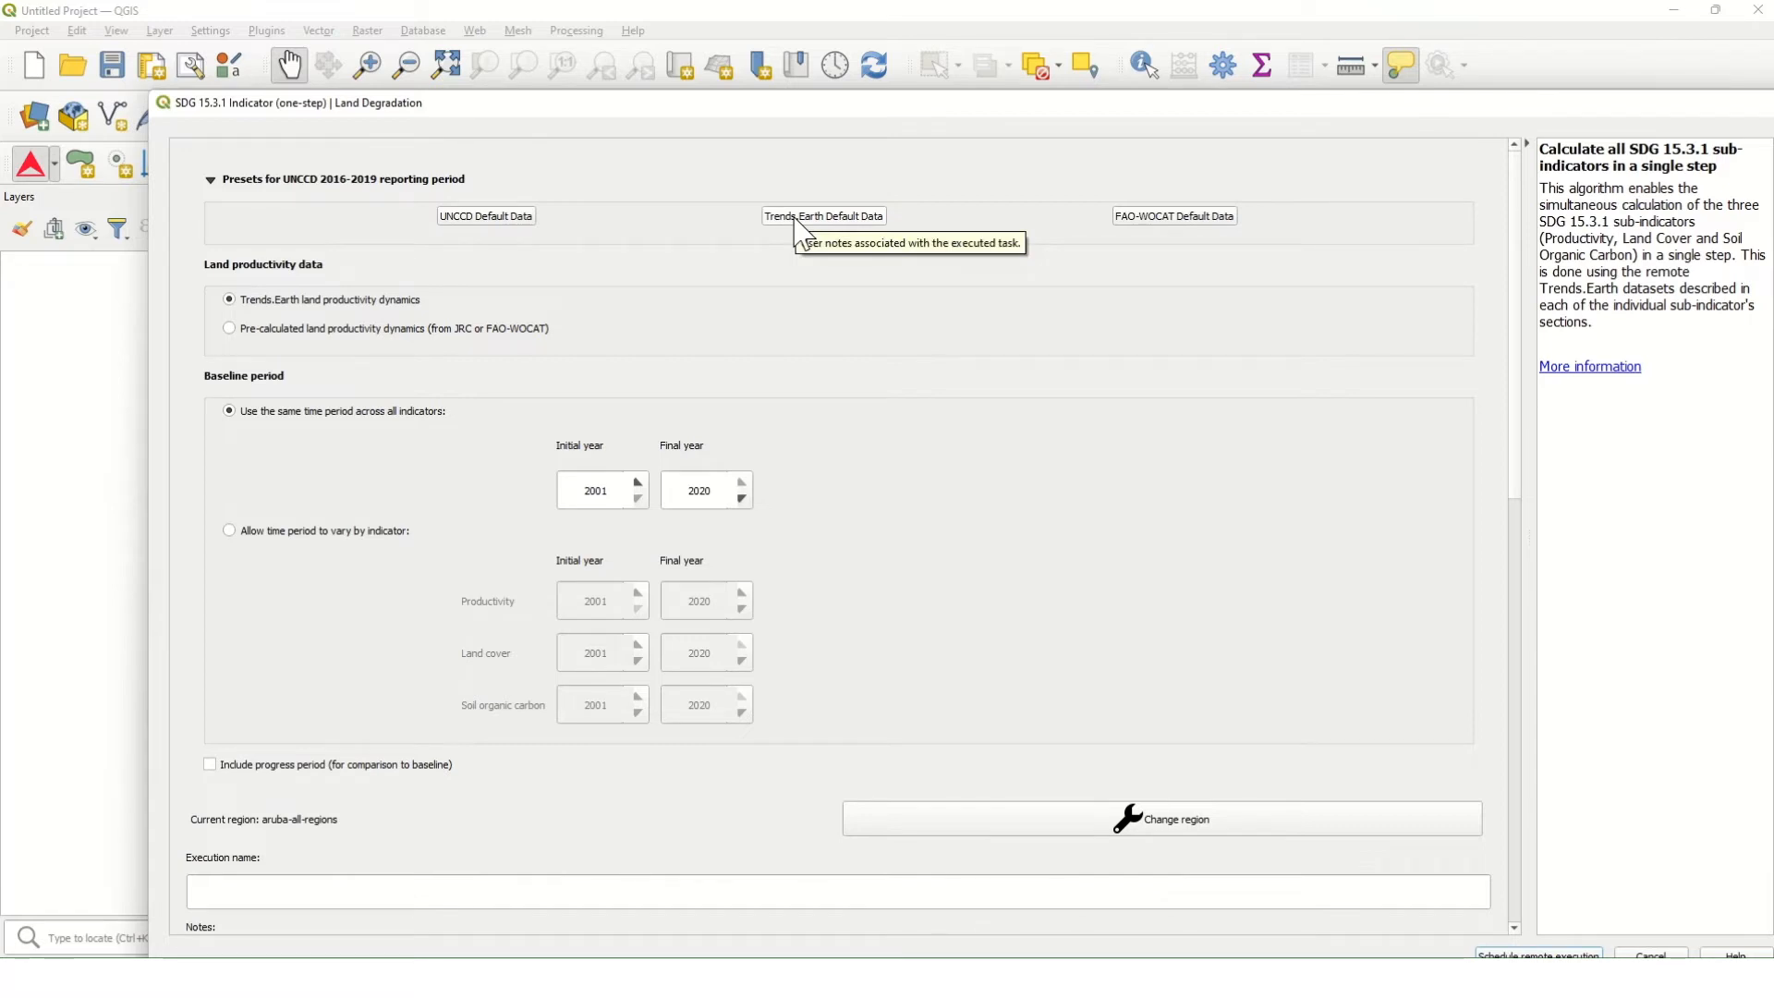
left_click_drag(785, 109, 724, 55)
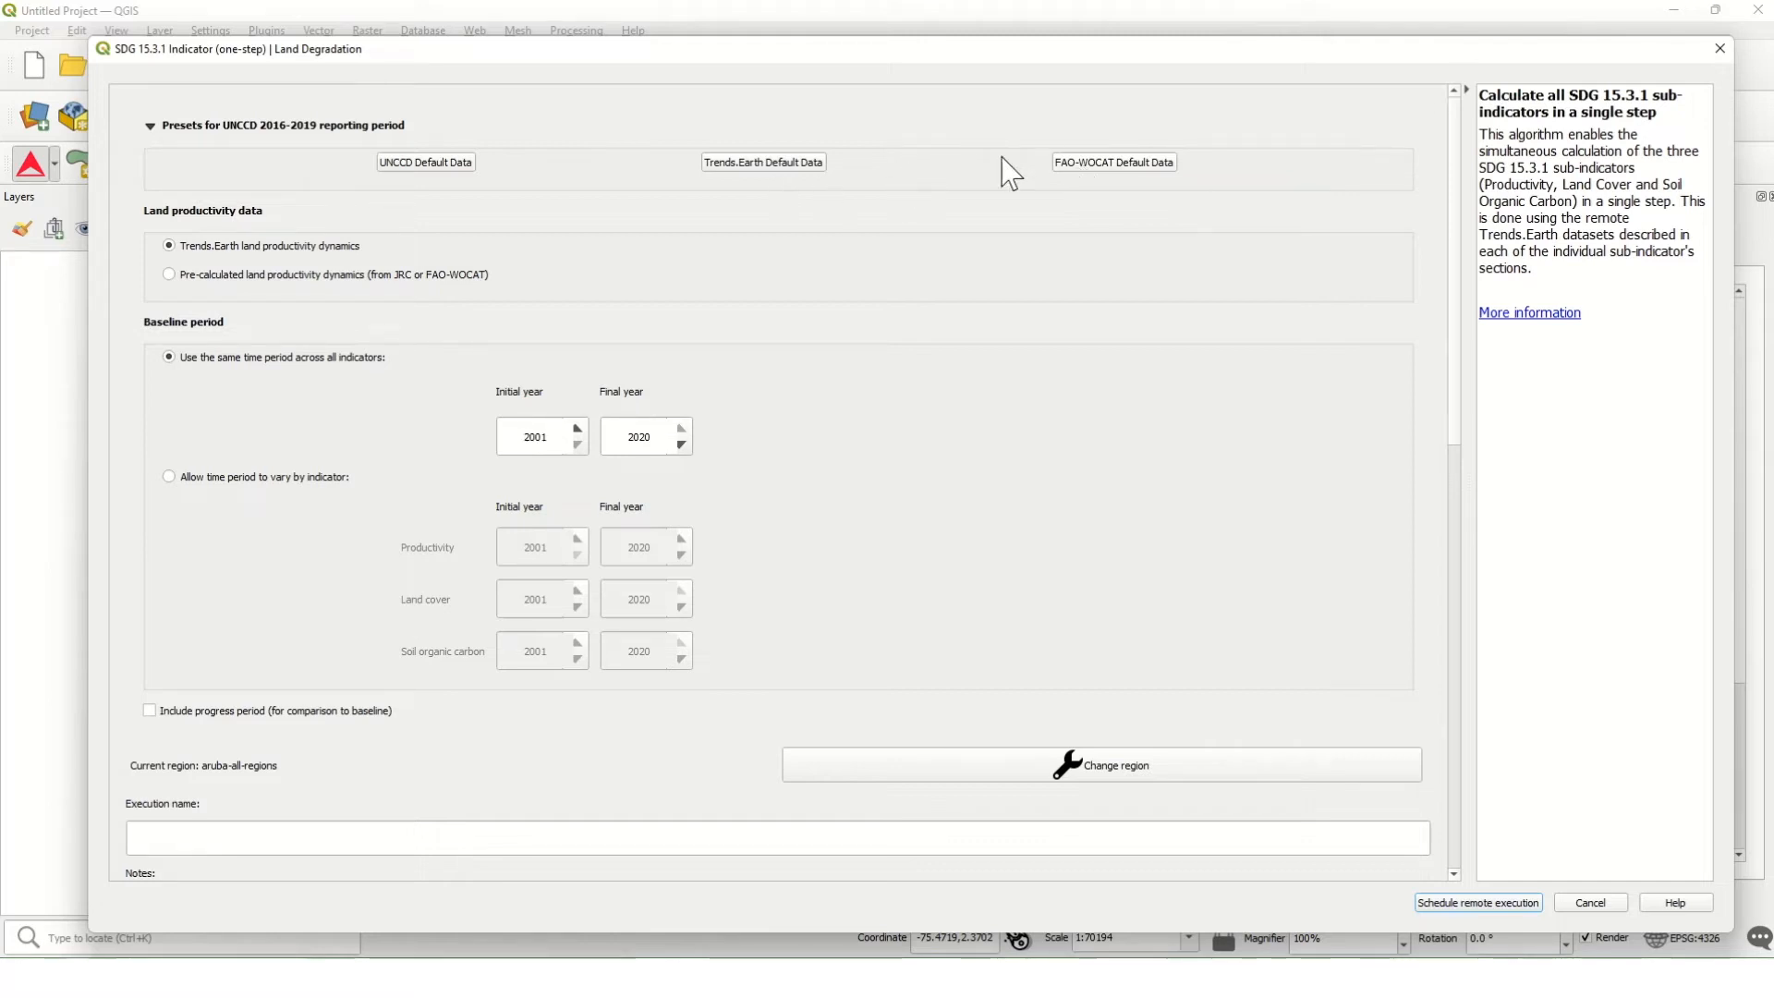
Step: Apply the UNCCD Default Data preset and enlarge the dialog to view its baseline and progress periods
left_click(448, 166)
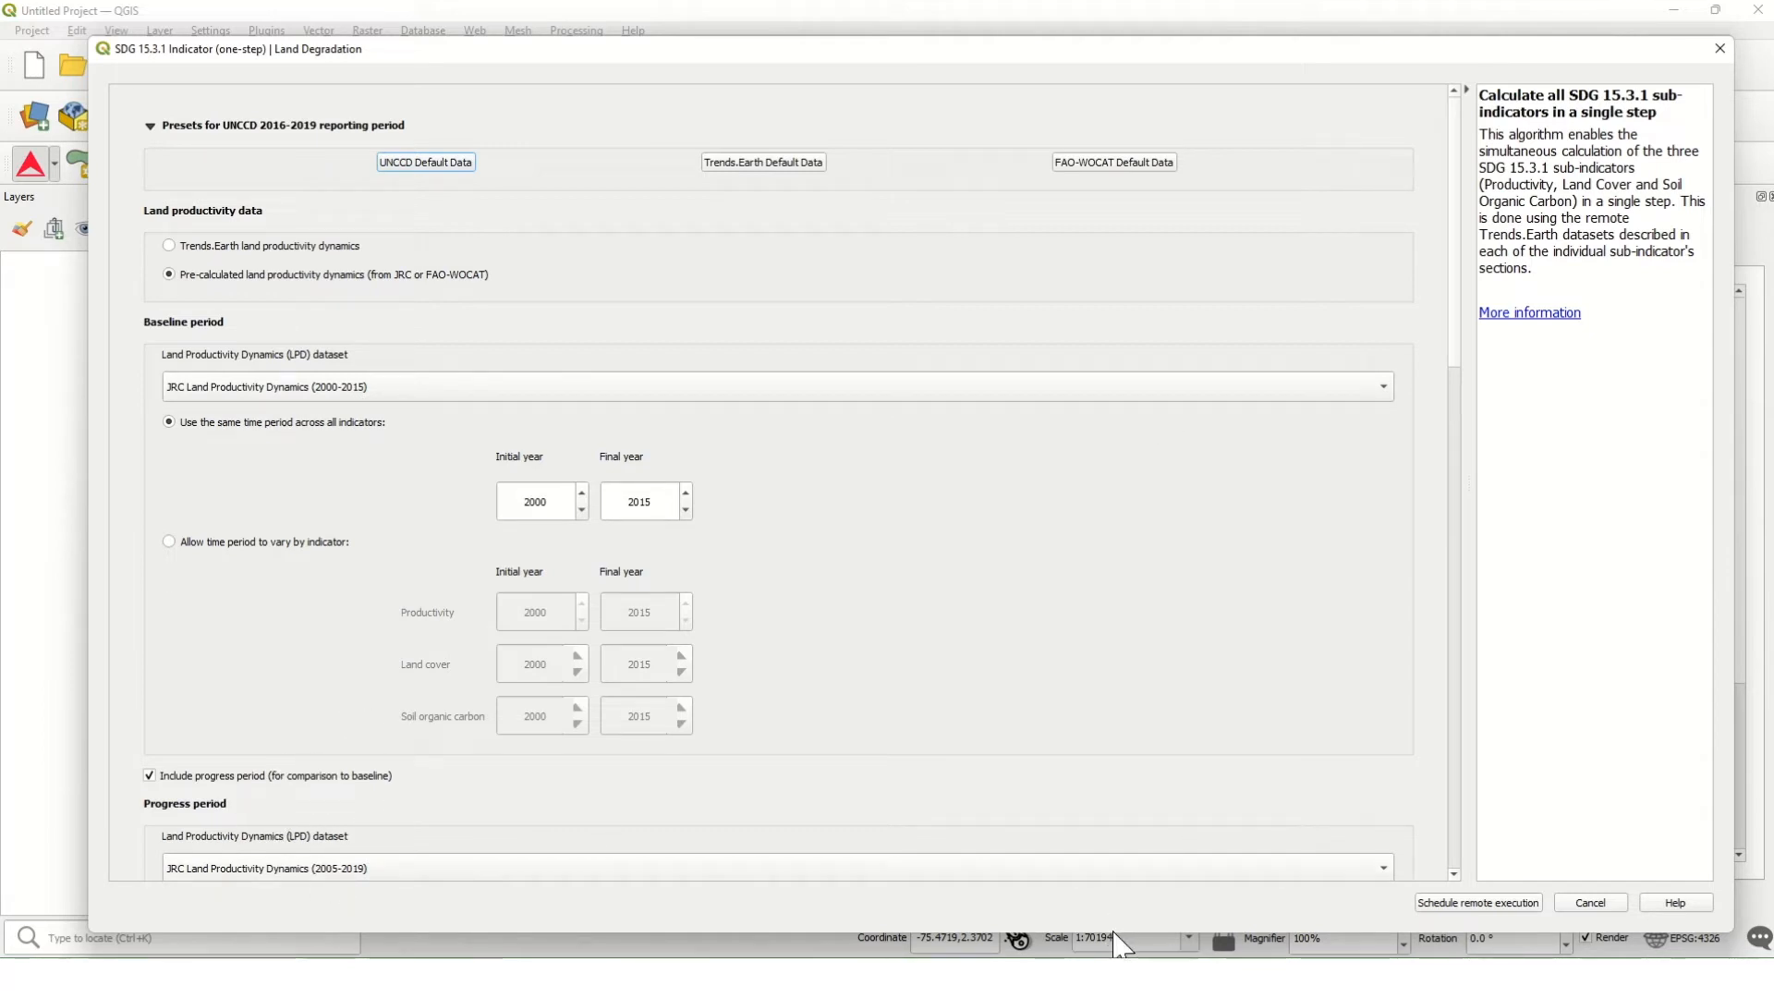
left_click_drag(1113, 932, 1113, 984)
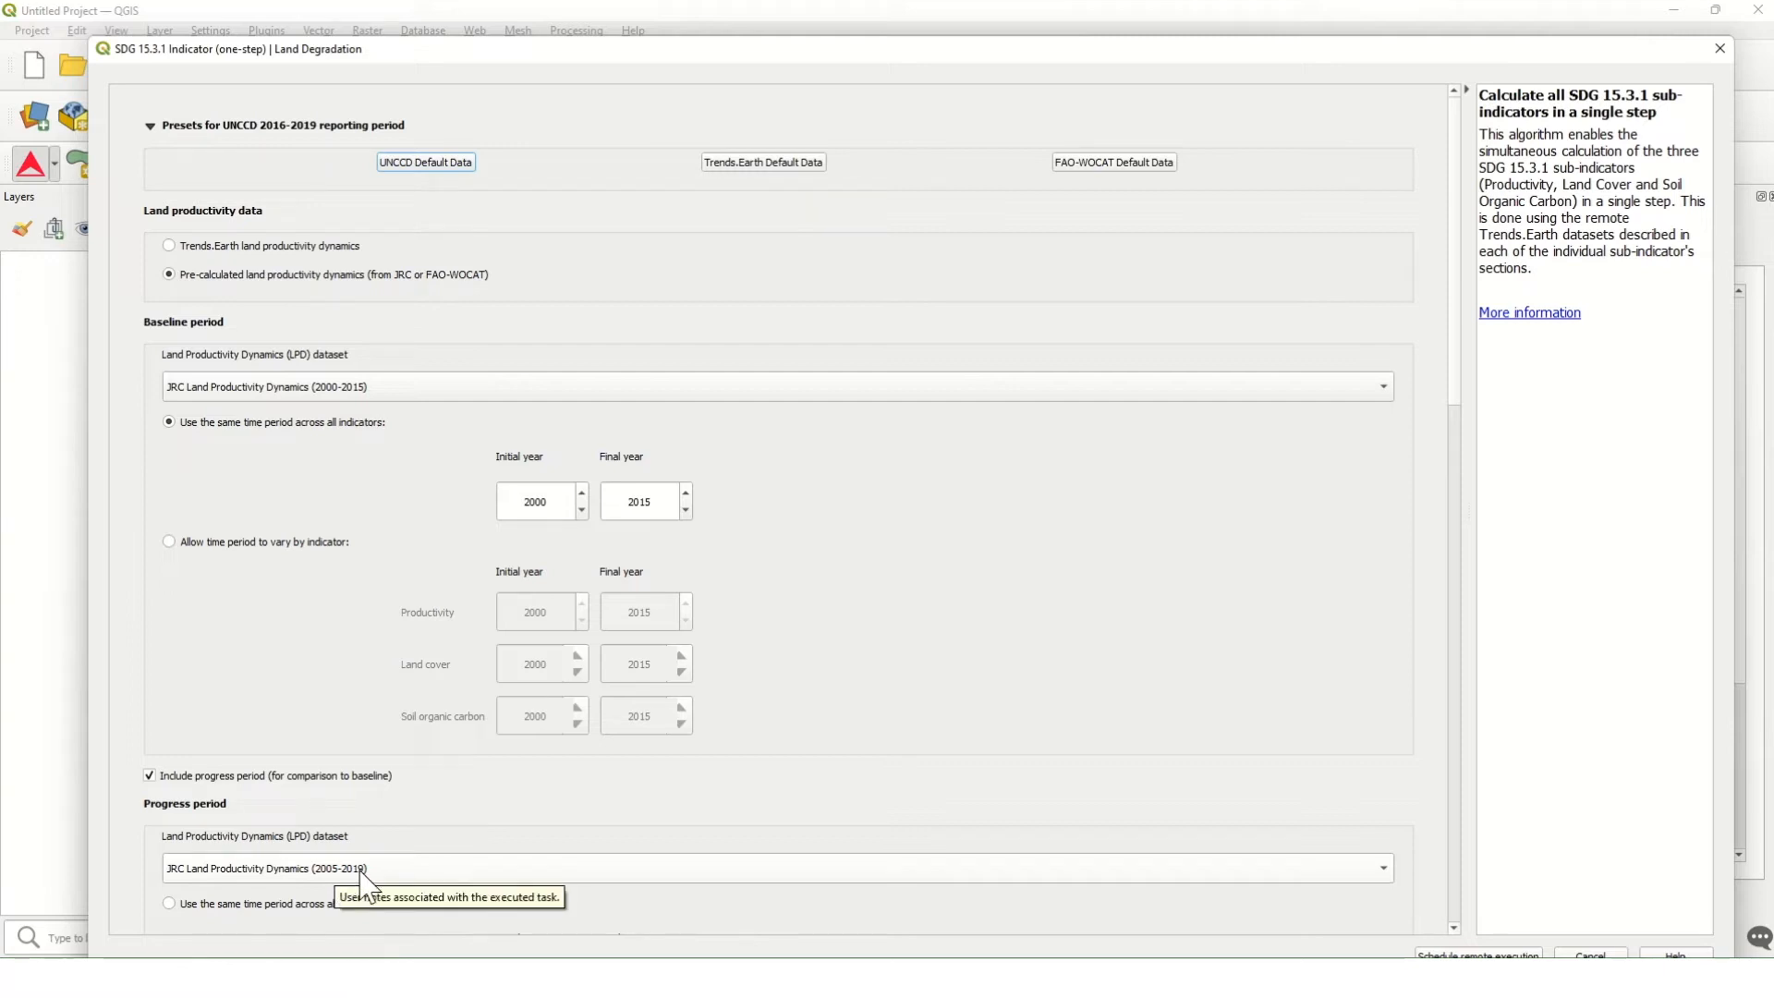
Step: Apply the Trends.Earth Default Data preset and examine the years of its baseline and progress periods
left_click(763, 165)
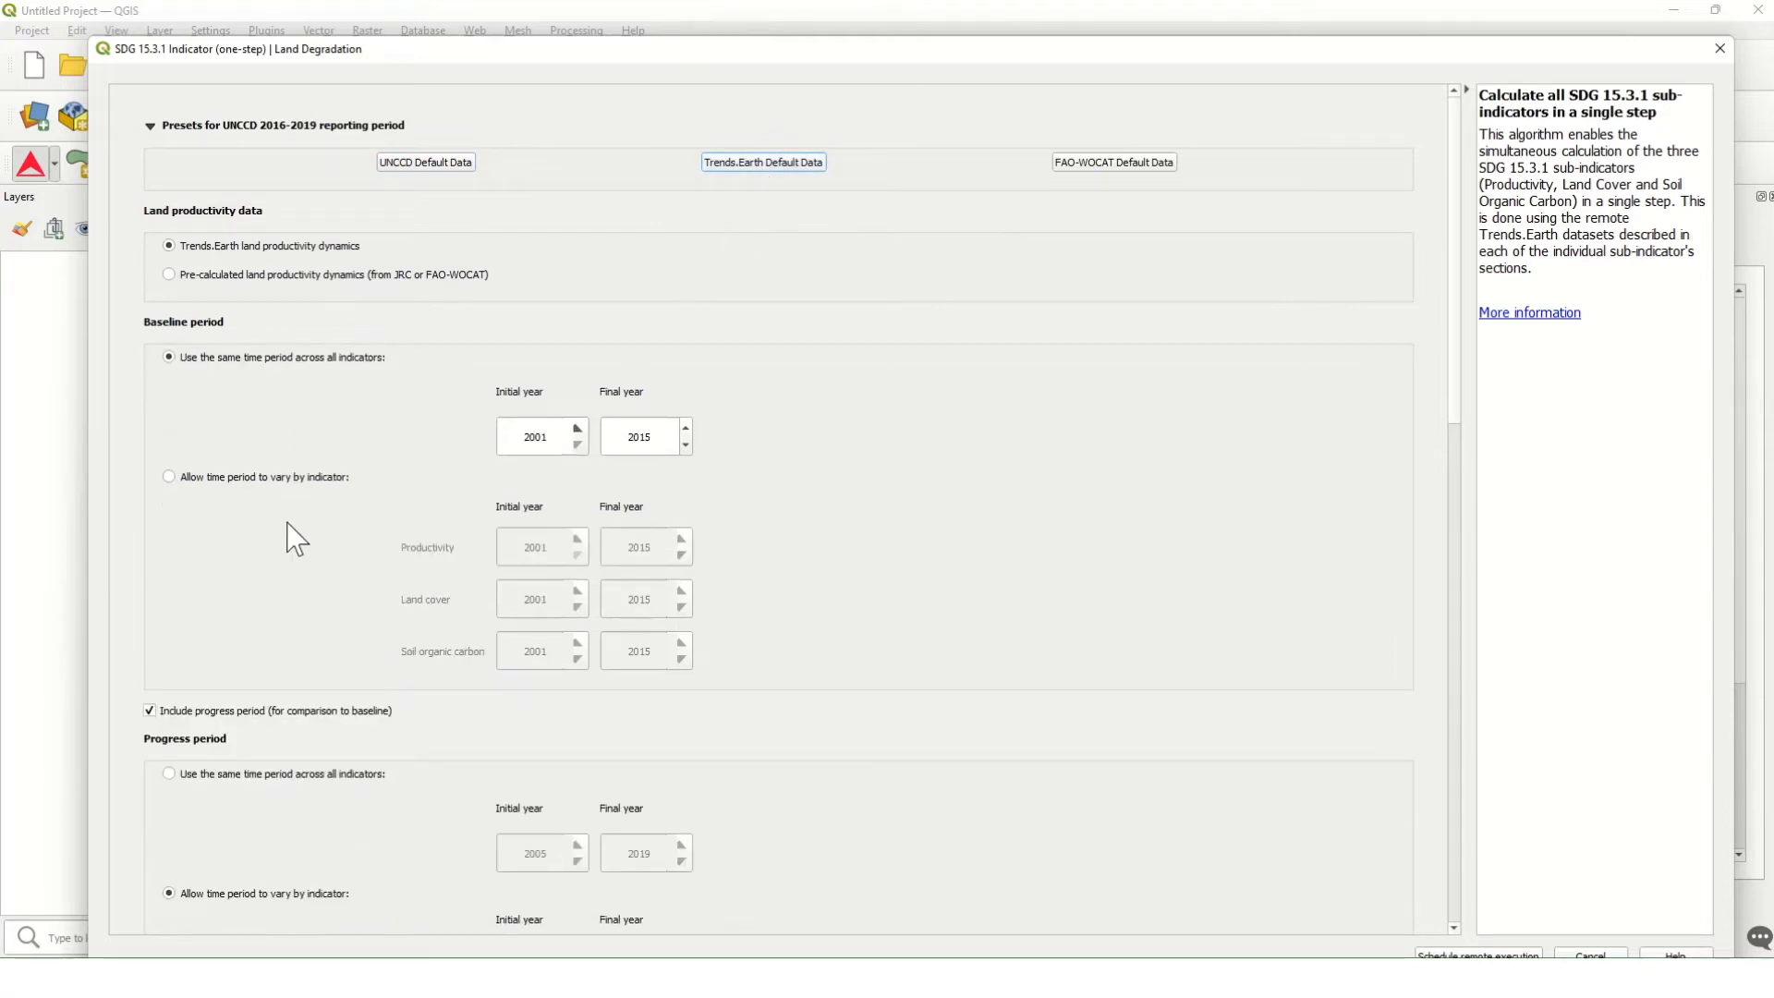
left_click_drag(554, 436, 519, 436)
left_click(547, 440)
left_click_drag(547, 440, 492, 457)
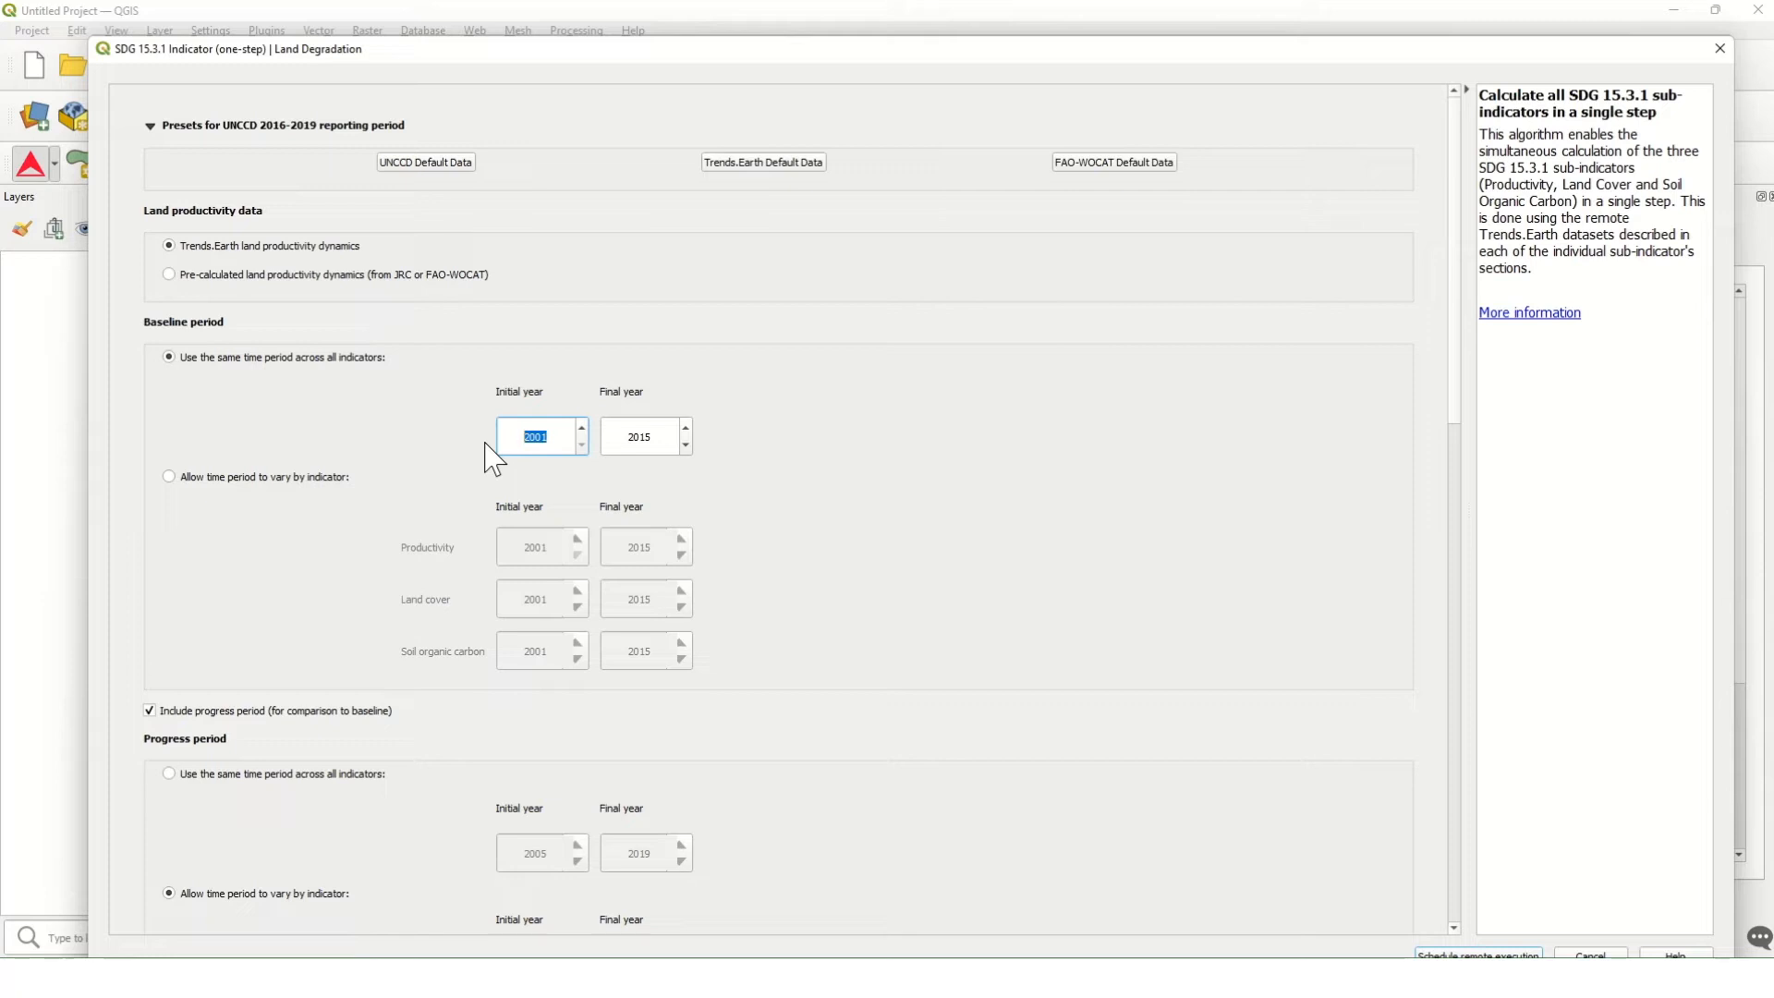
left_click_drag(670, 440, 598, 434)
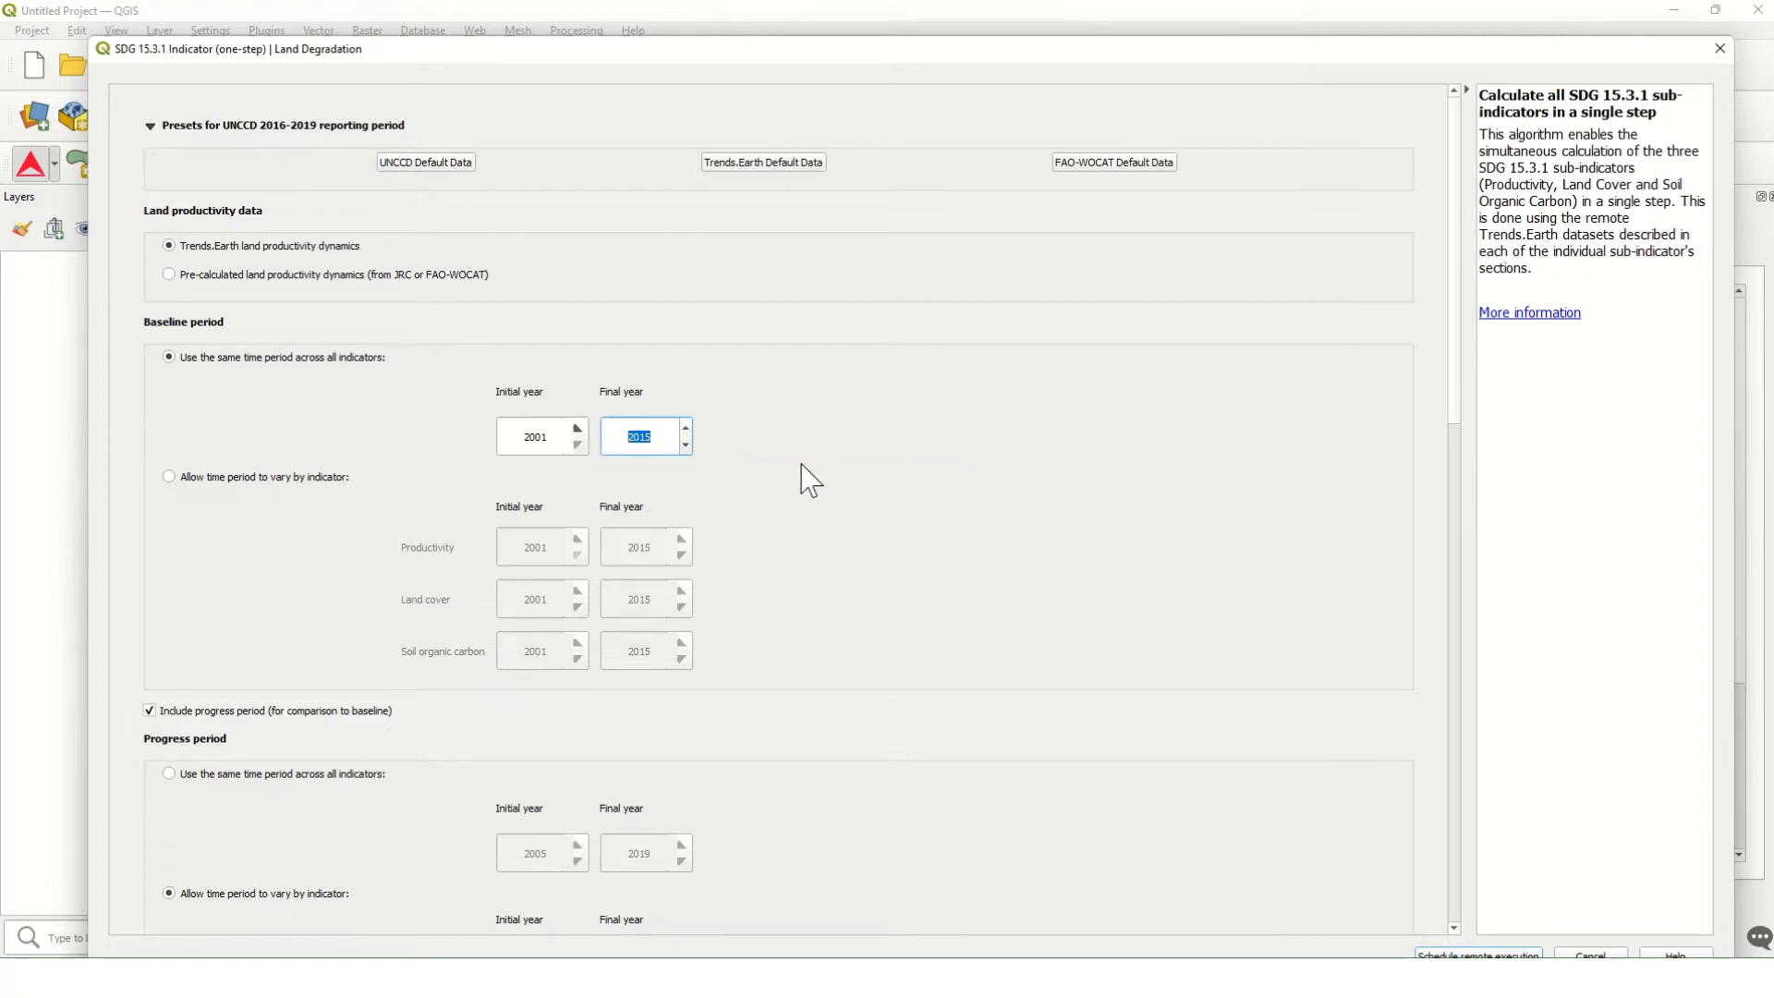
left_click_drag(1459, 374, 1434, 546)
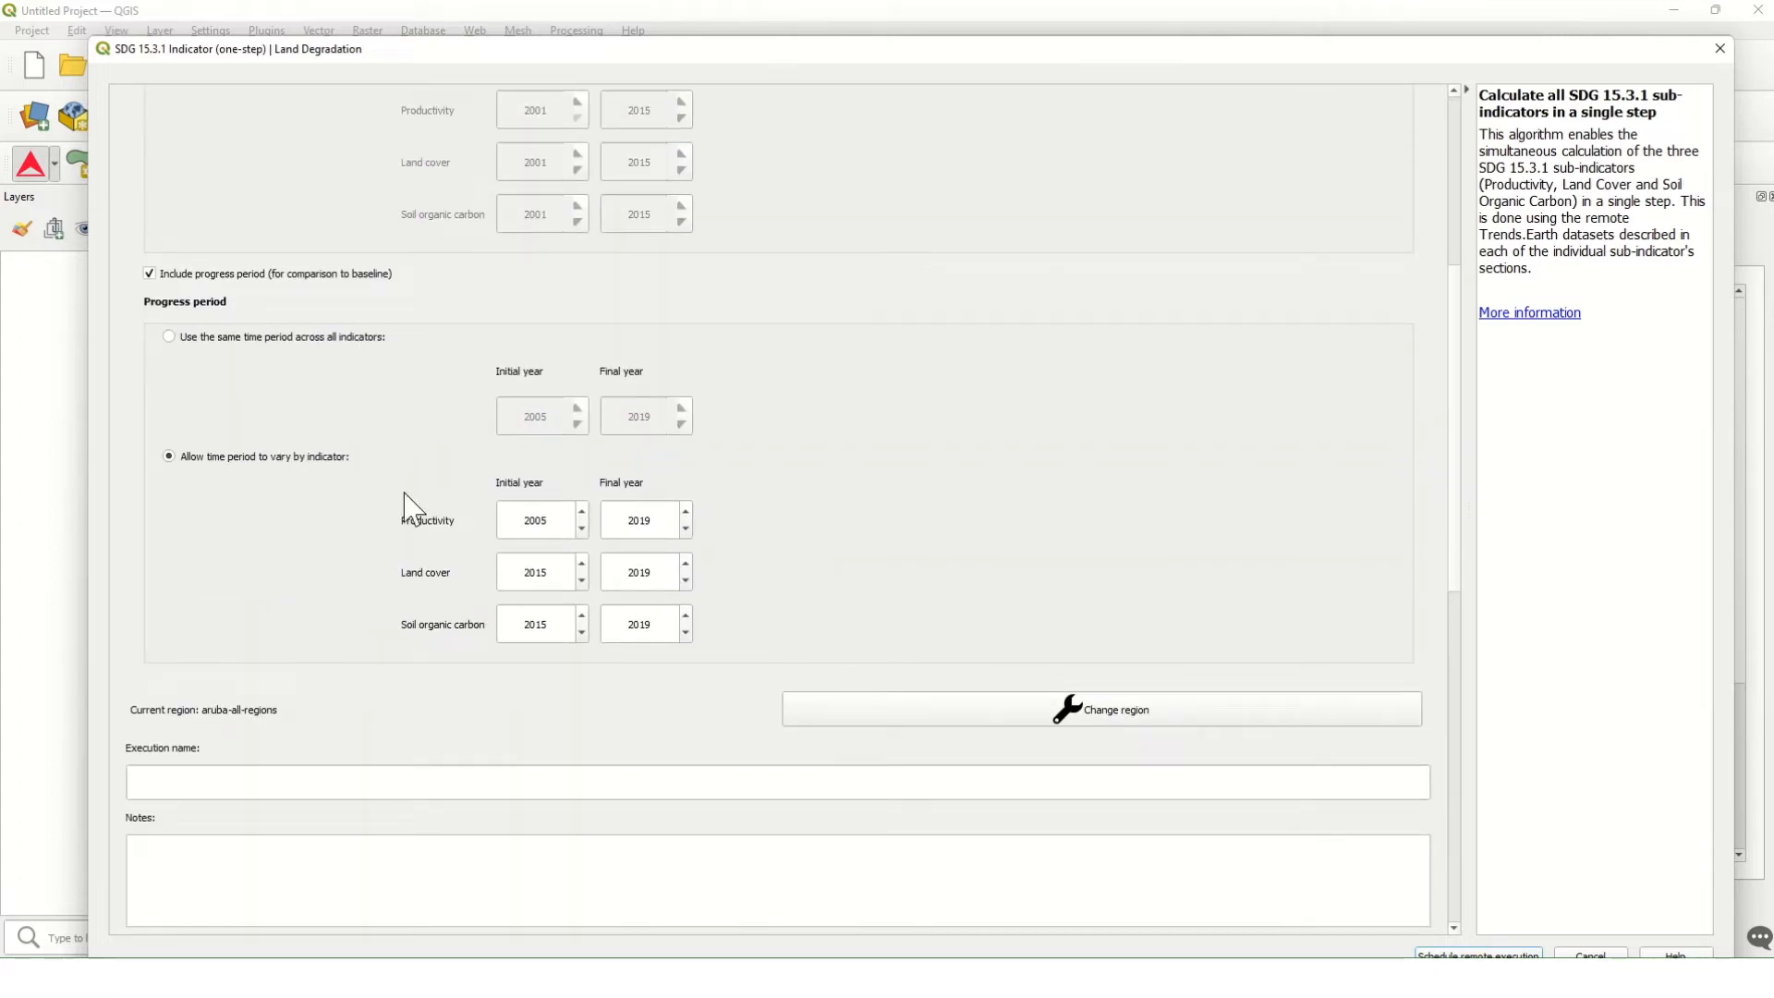
double_click(571, 525)
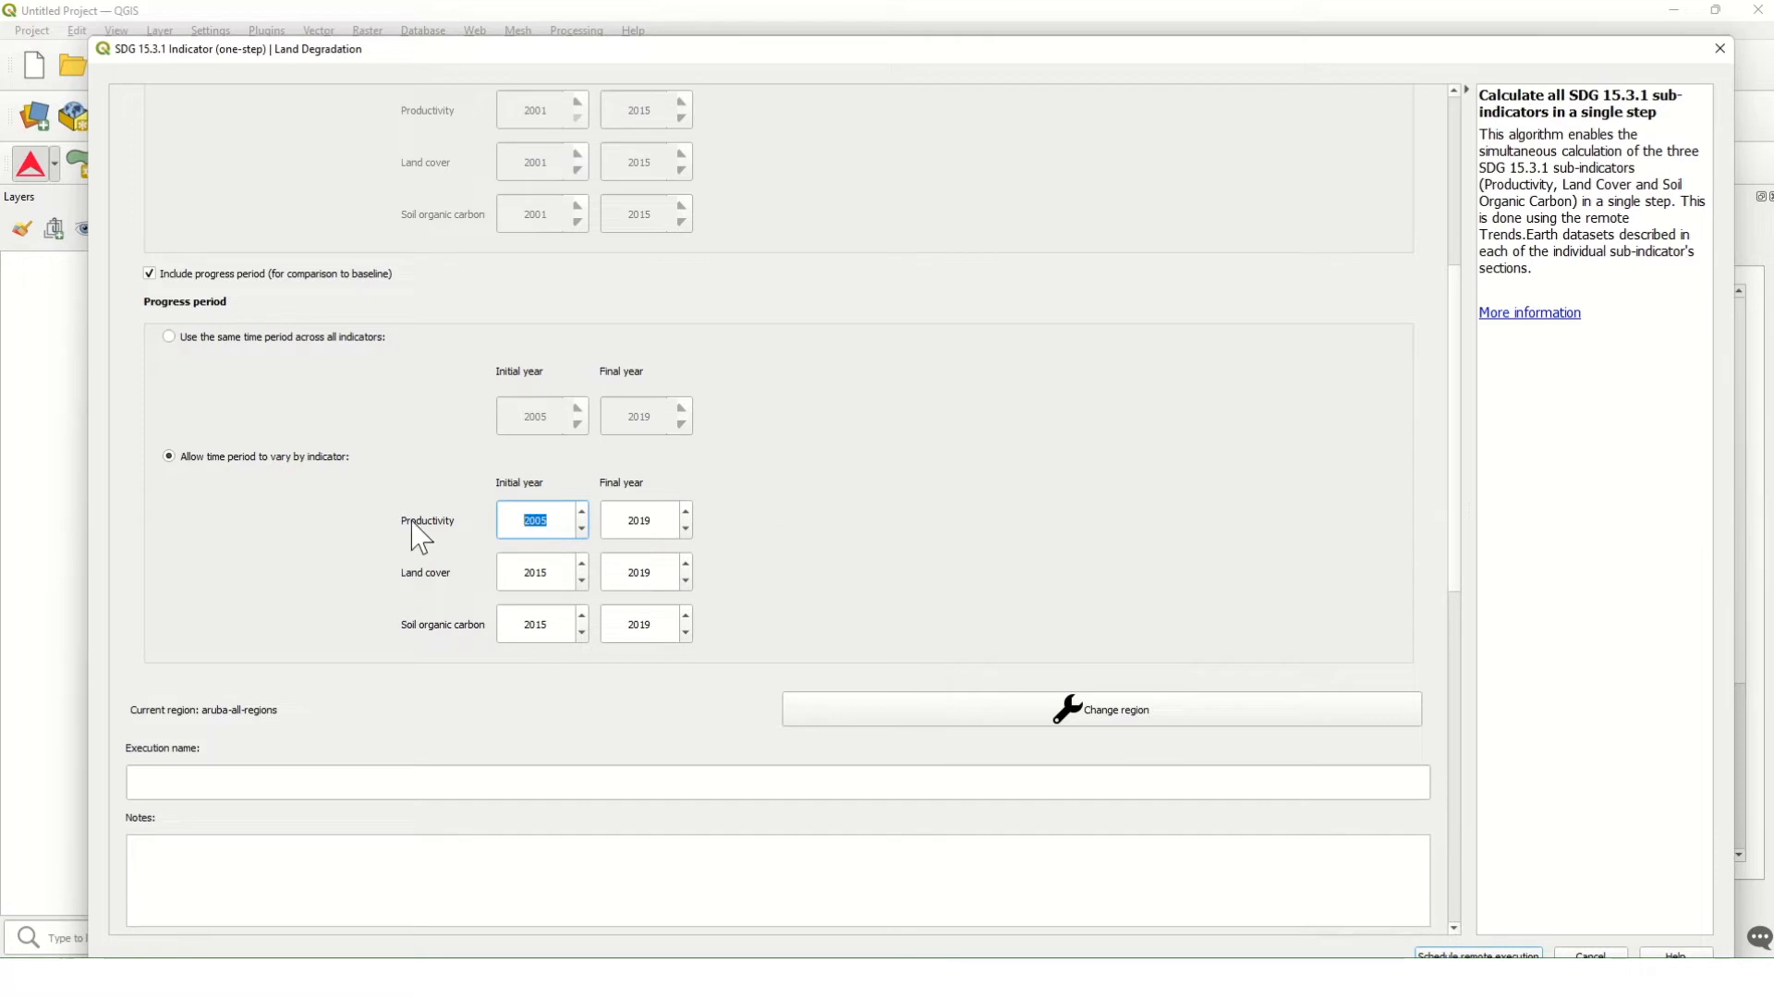
Step: Examine the initial and final years of the progress period for land cover and soil organic carbon
left_click(455, 573)
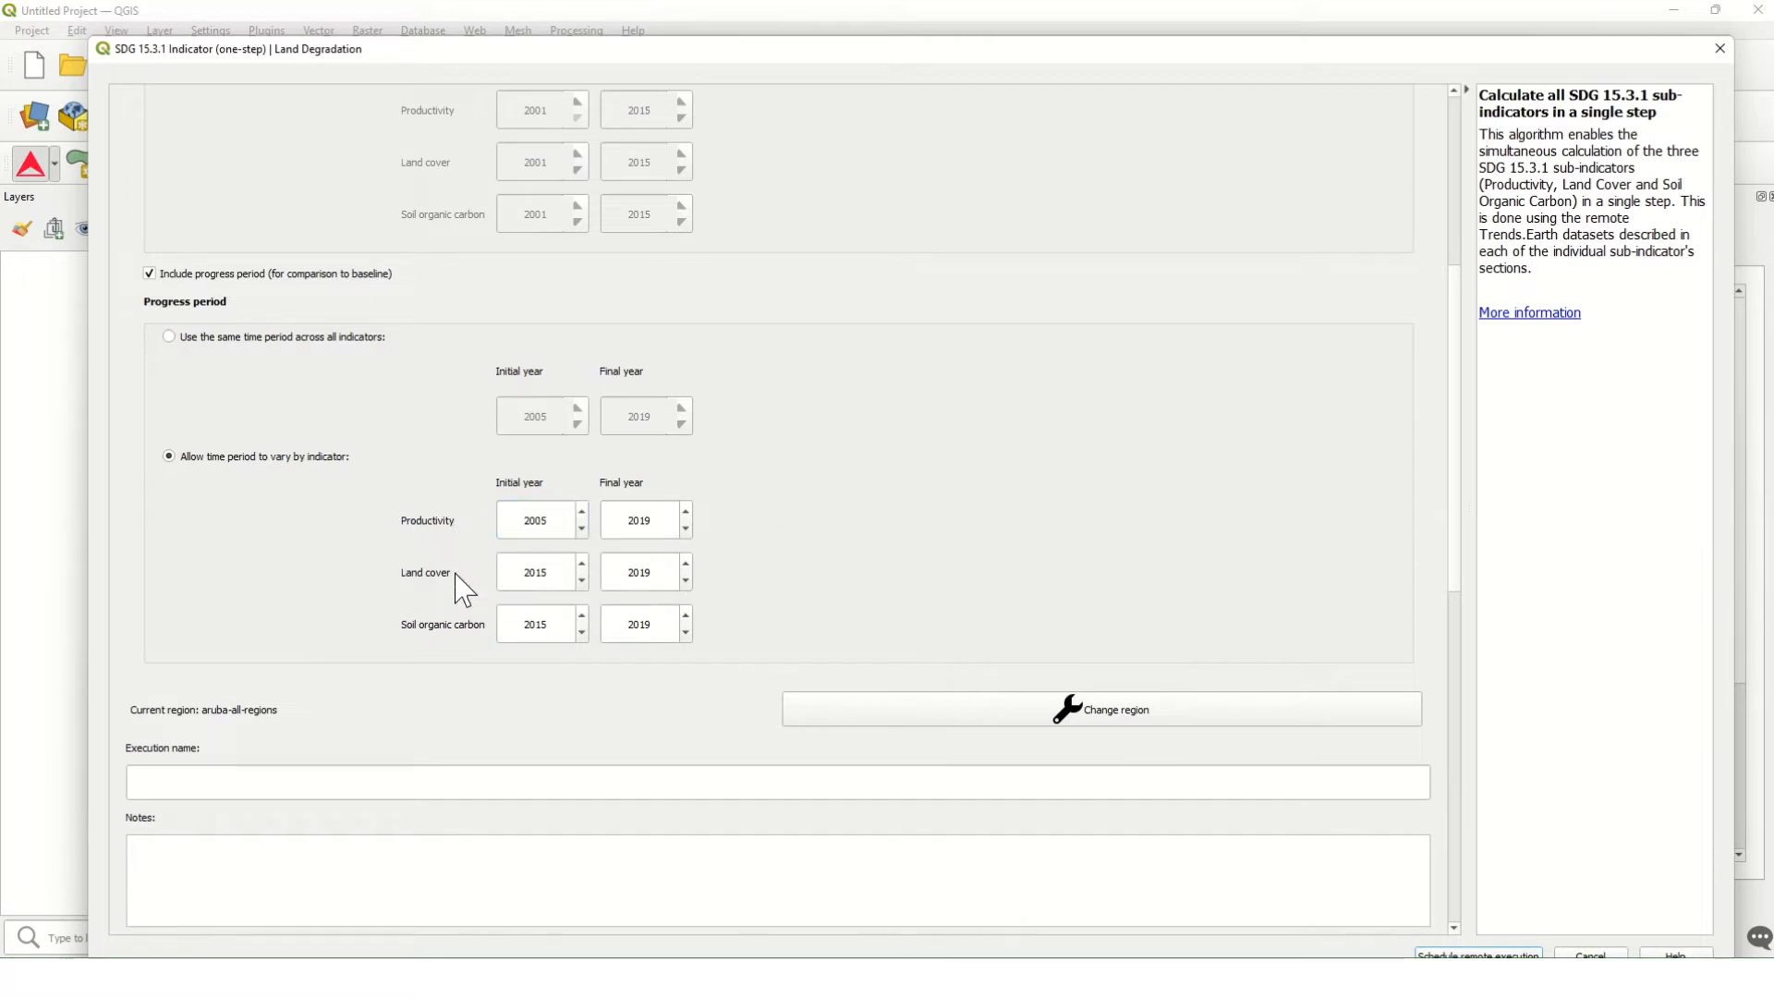
left_click_drag(557, 576, 506, 571)
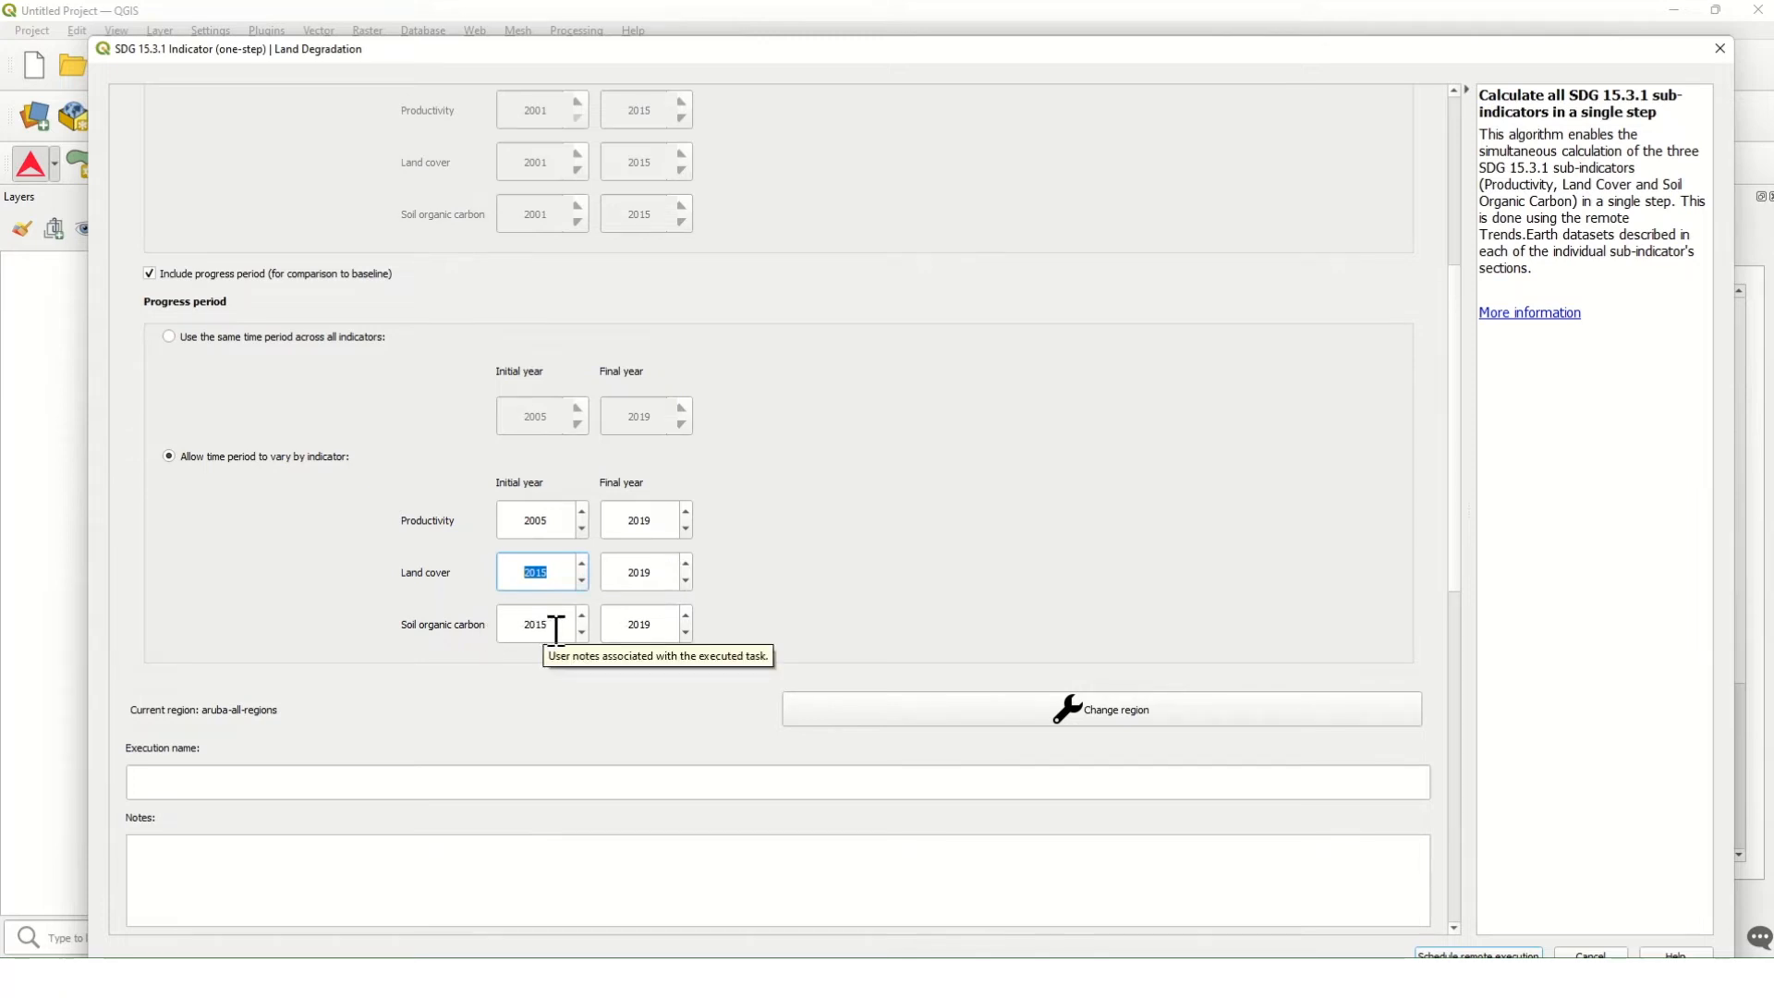
double_click(634, 623)
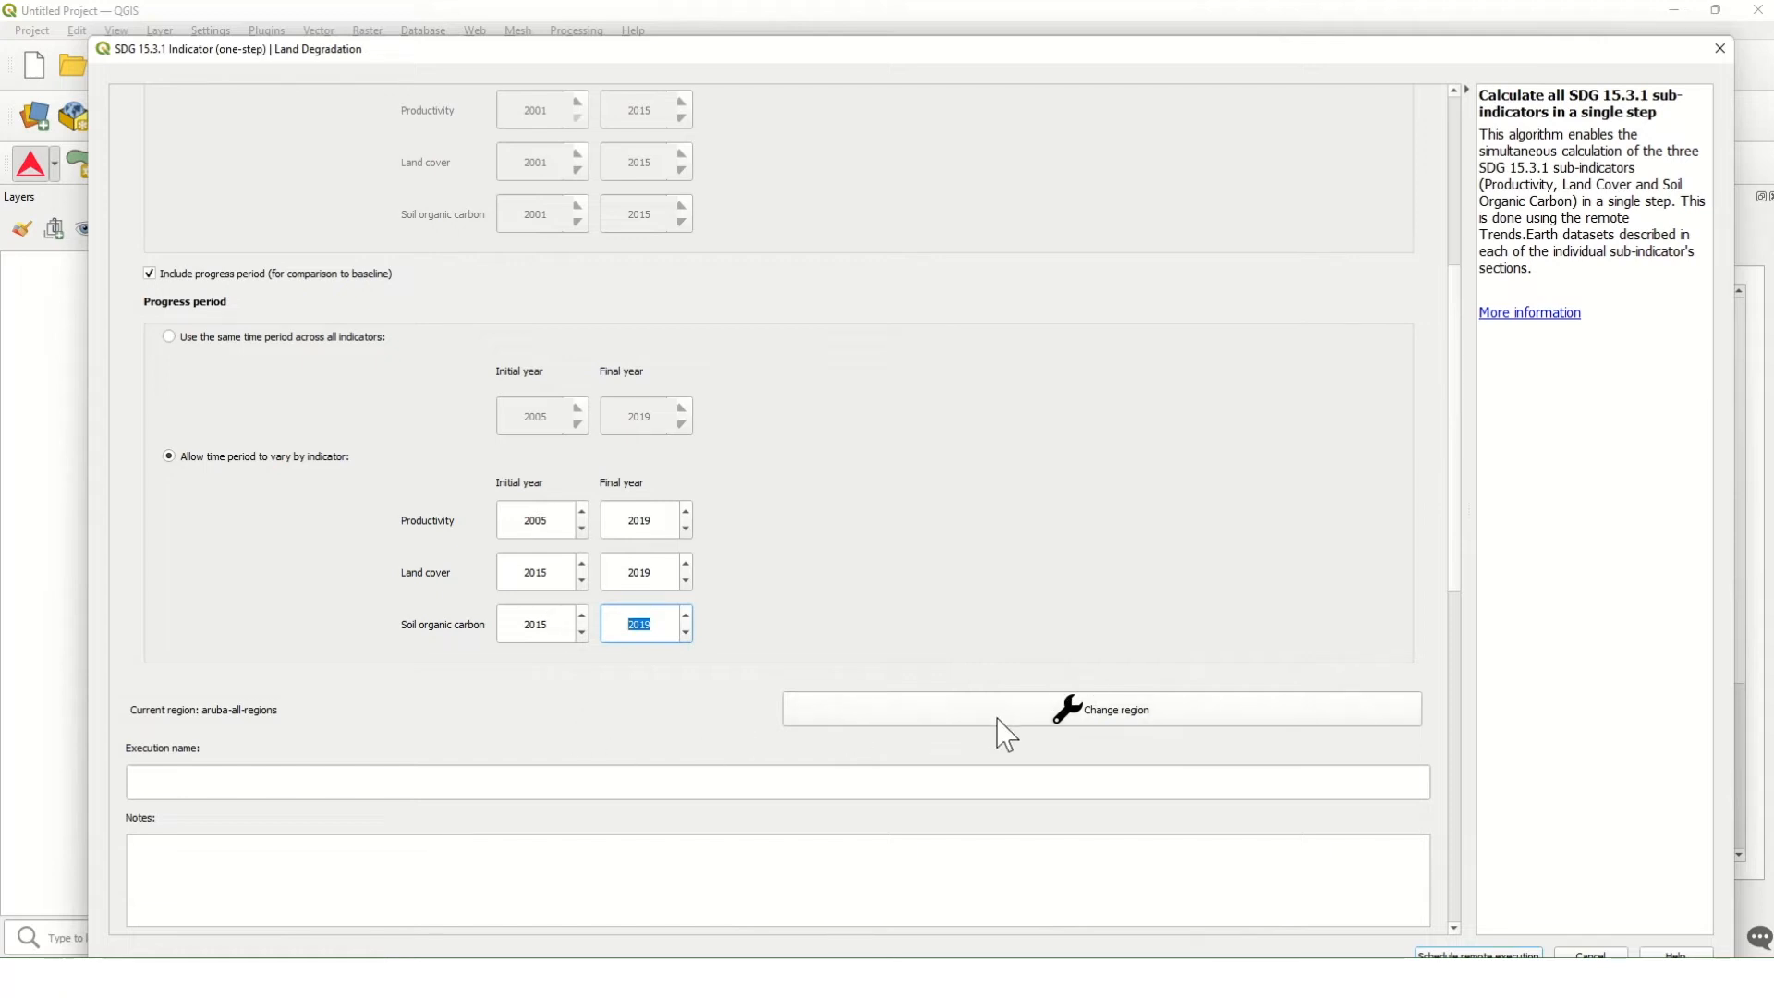
Step: Open the region of interest settings, review the Aruba all-regions selection in a widened dialog, and accept it
left_click(285, 717)
left_click(1036, 720)
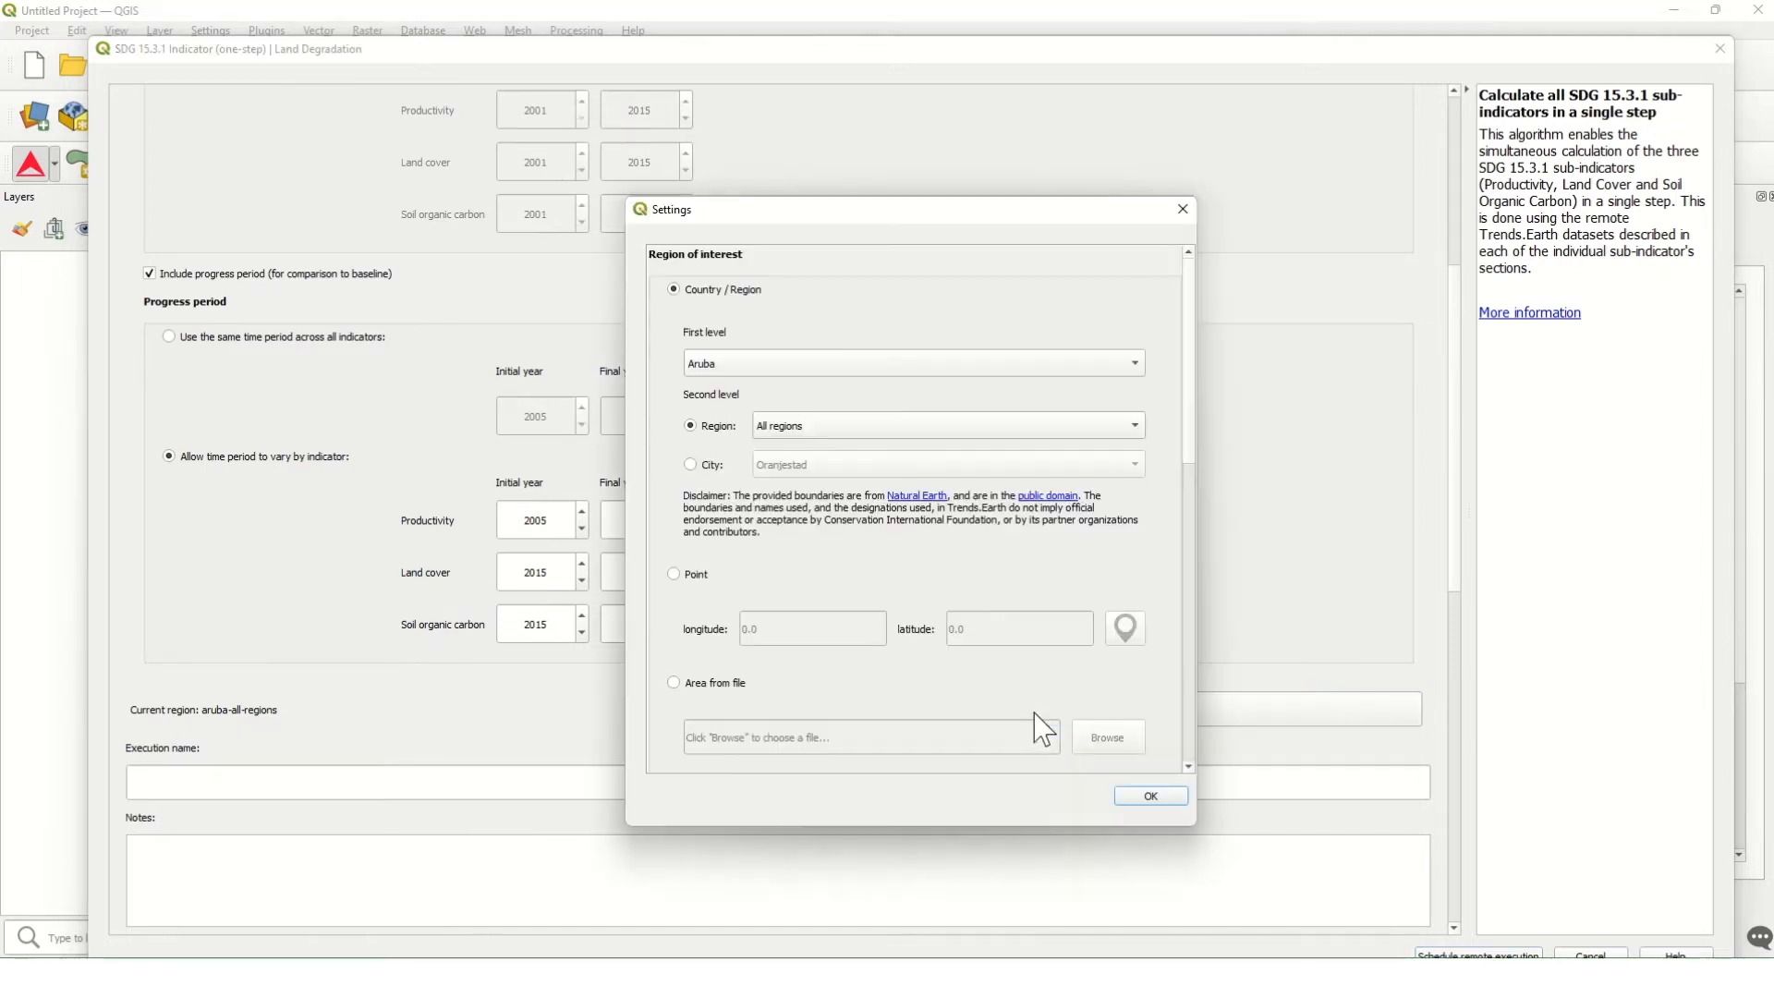
left_click_drag(1201, 409, 1267, 410)
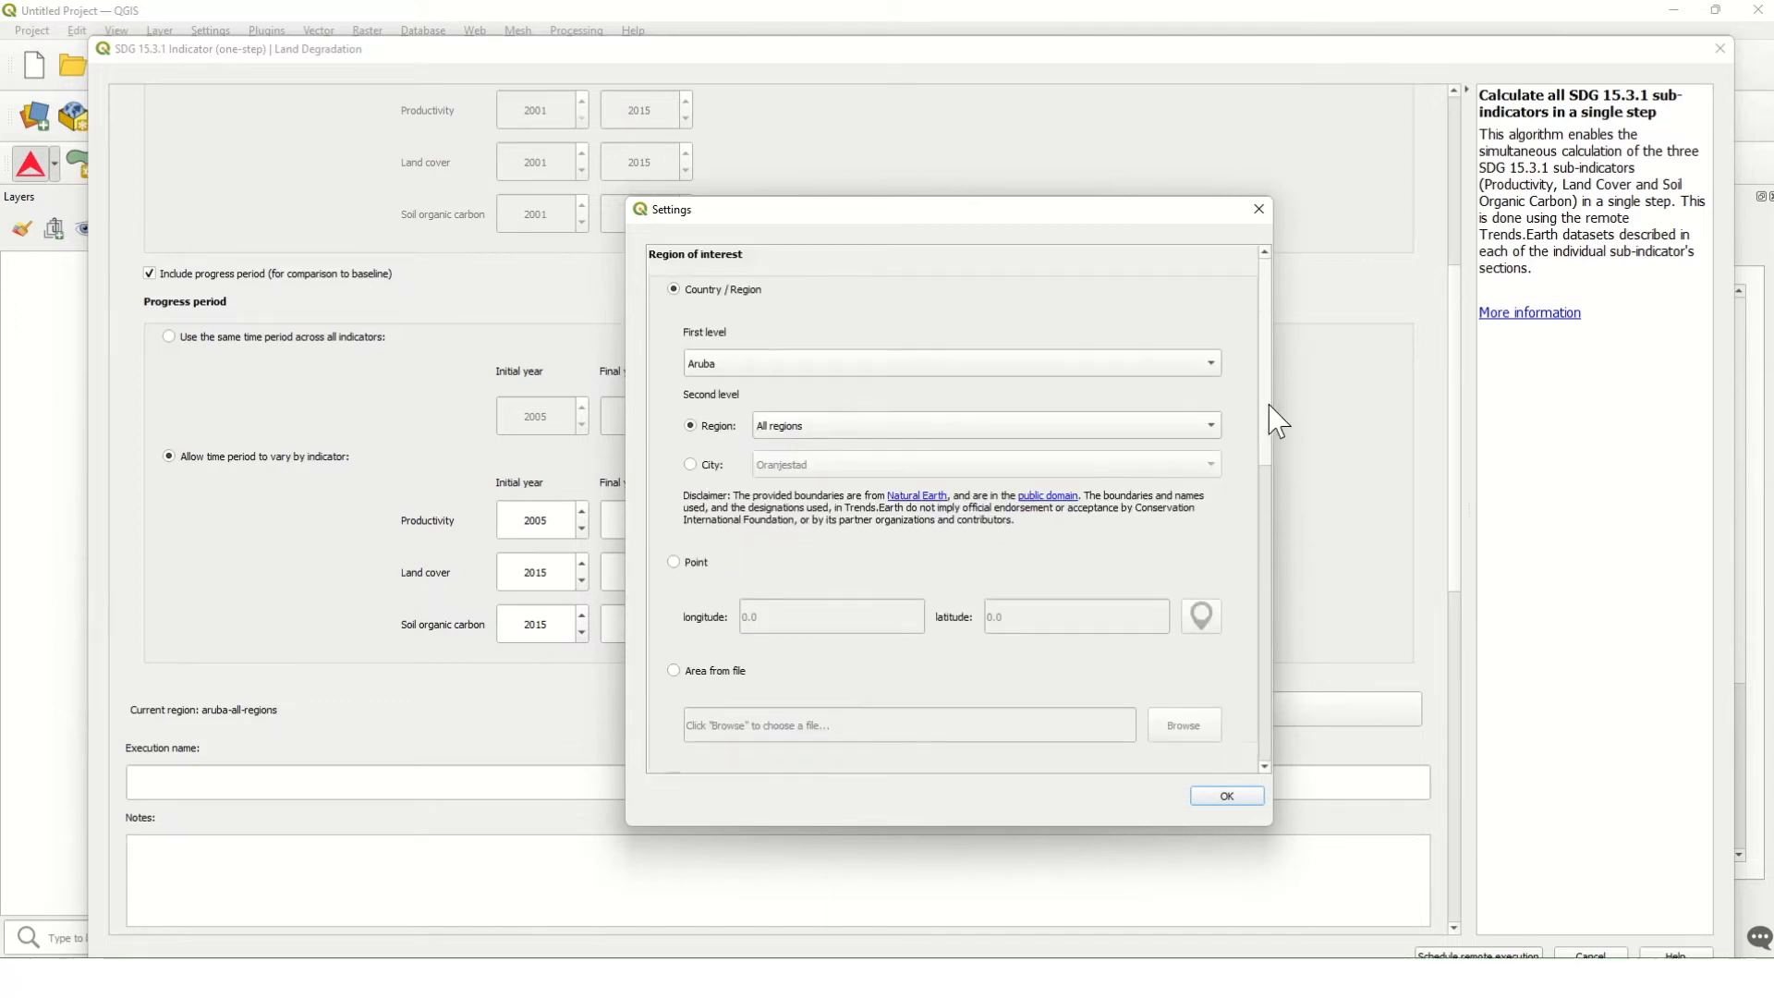
scroll(1266, 411, "down", 2)
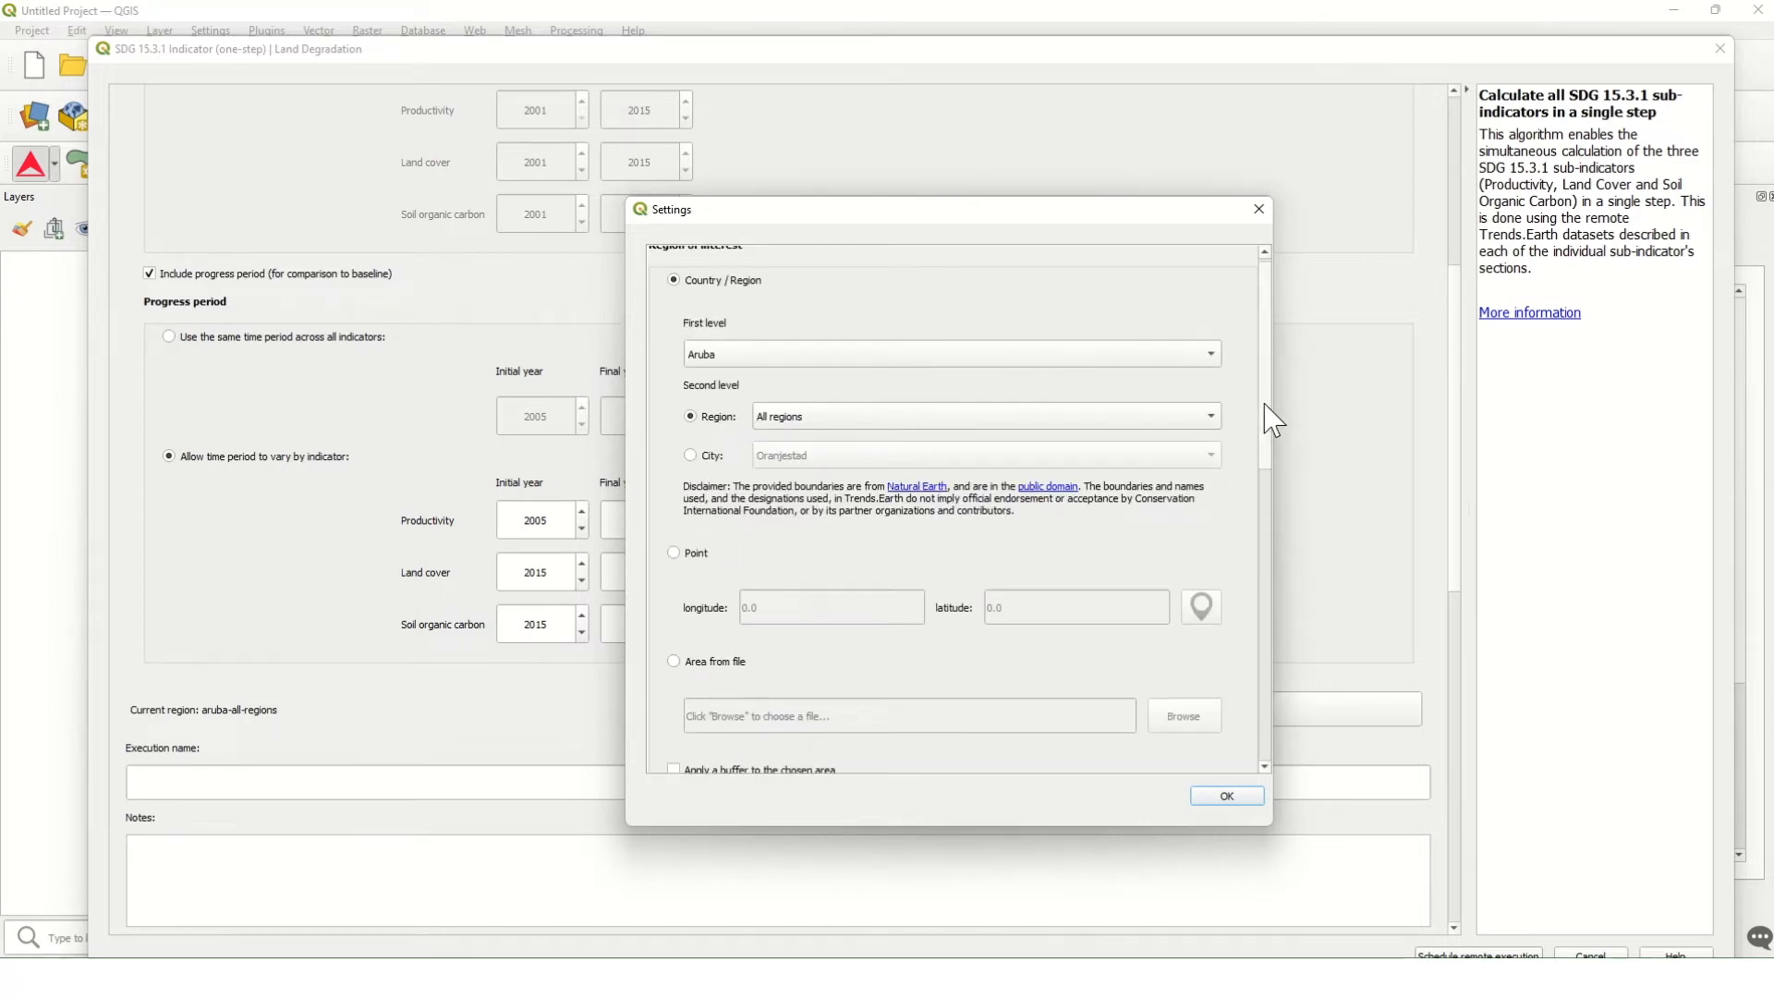
scroll(1266, 412, "up", 2)
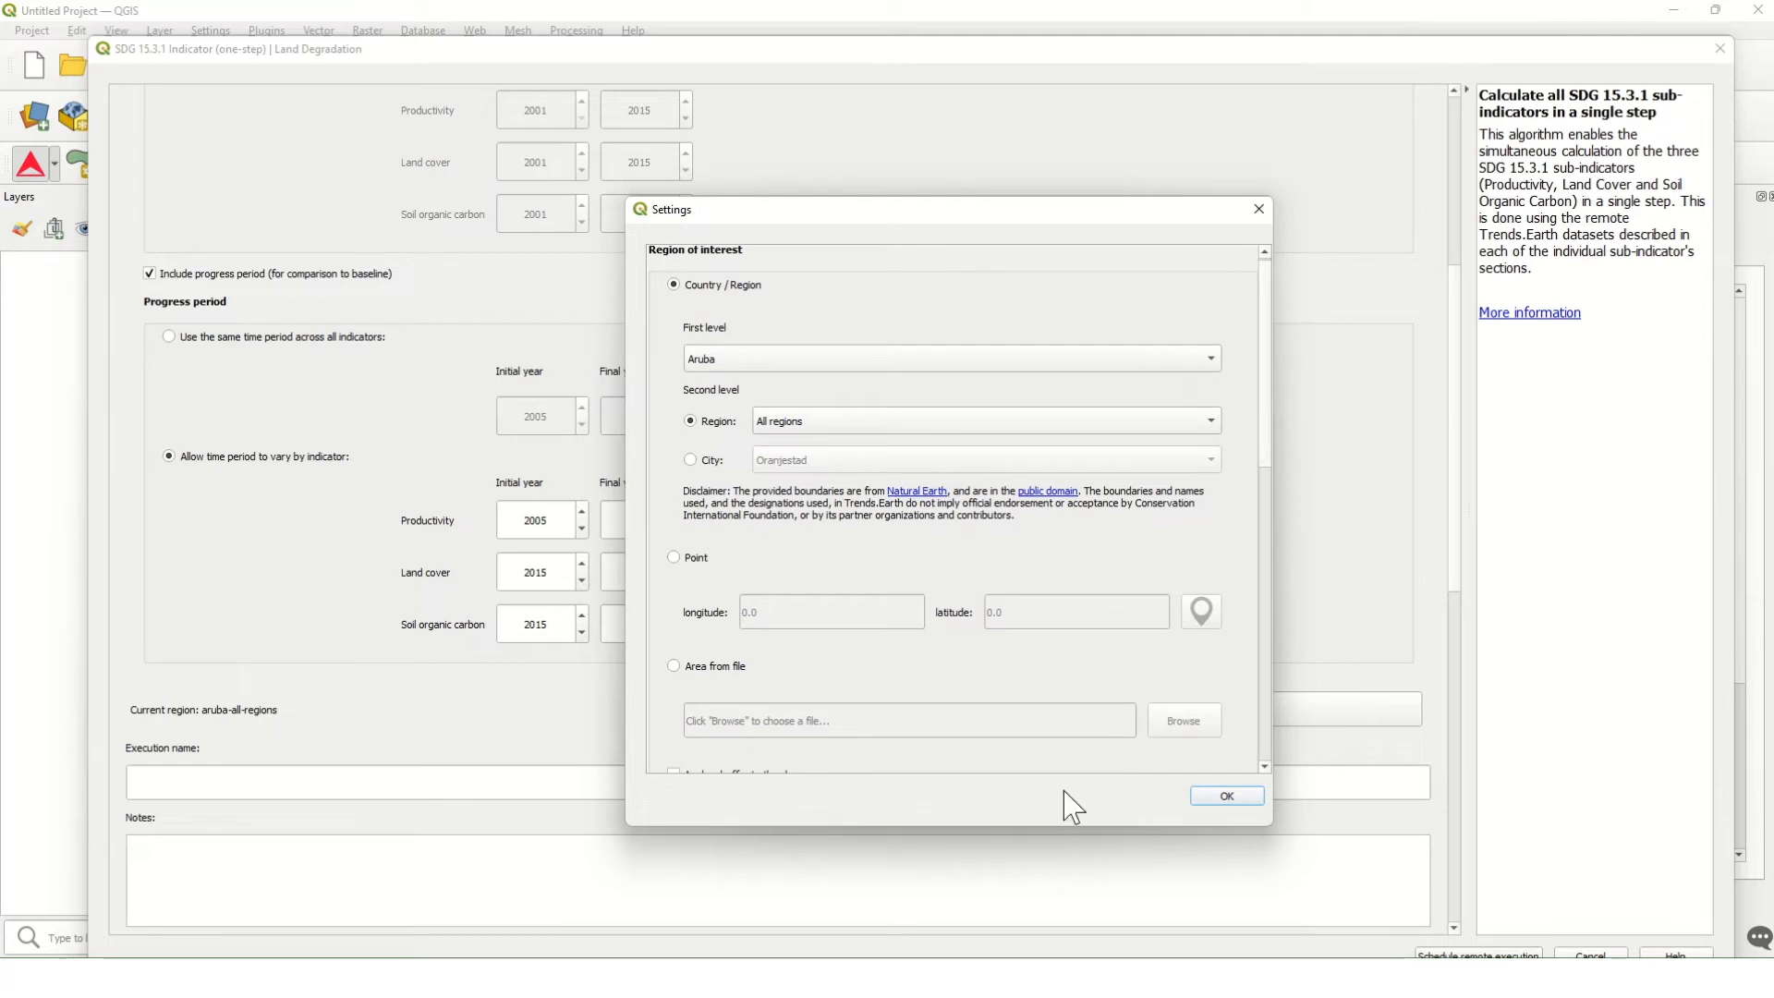
left_click(1223, 797)
Step: Name the execution arw_subindicators_sdg1531_bsln_prgs and enter the note "LPD from TrendsEarth"
left_click(851, 785)
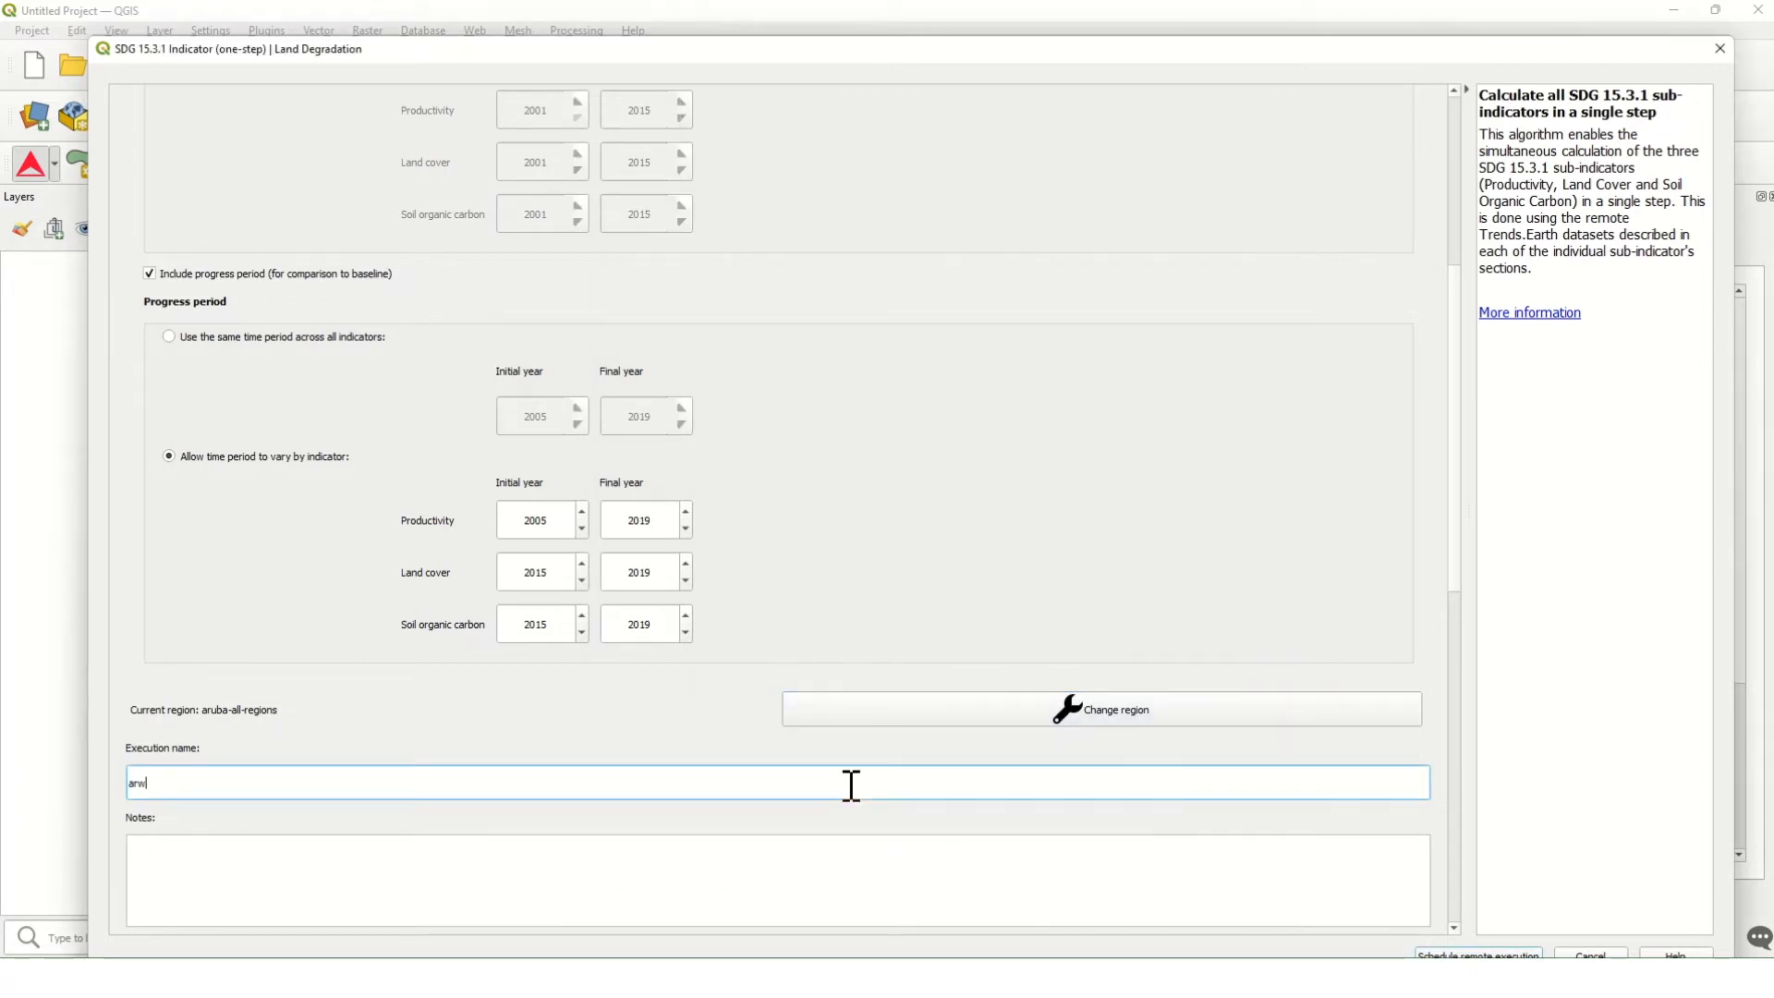
type("arw_")
type("subindicators_sdg1531_bsln_prgs")
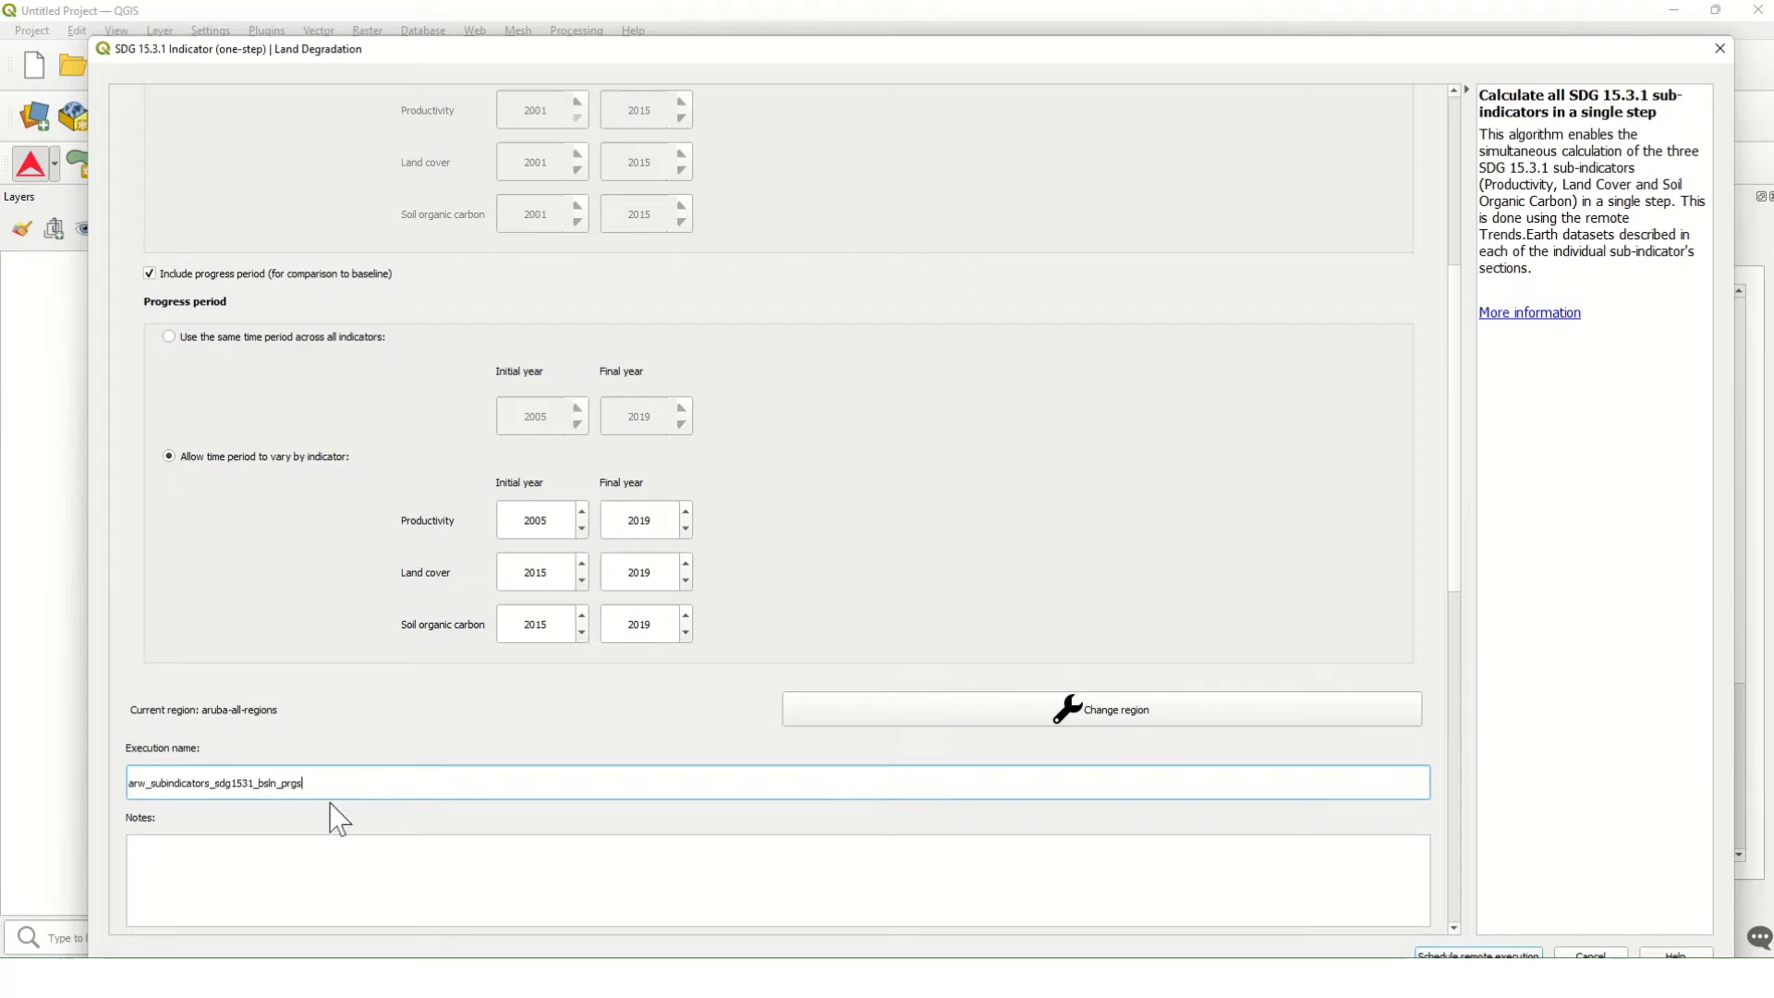
left_click_drag(310, 786, 144, 780)
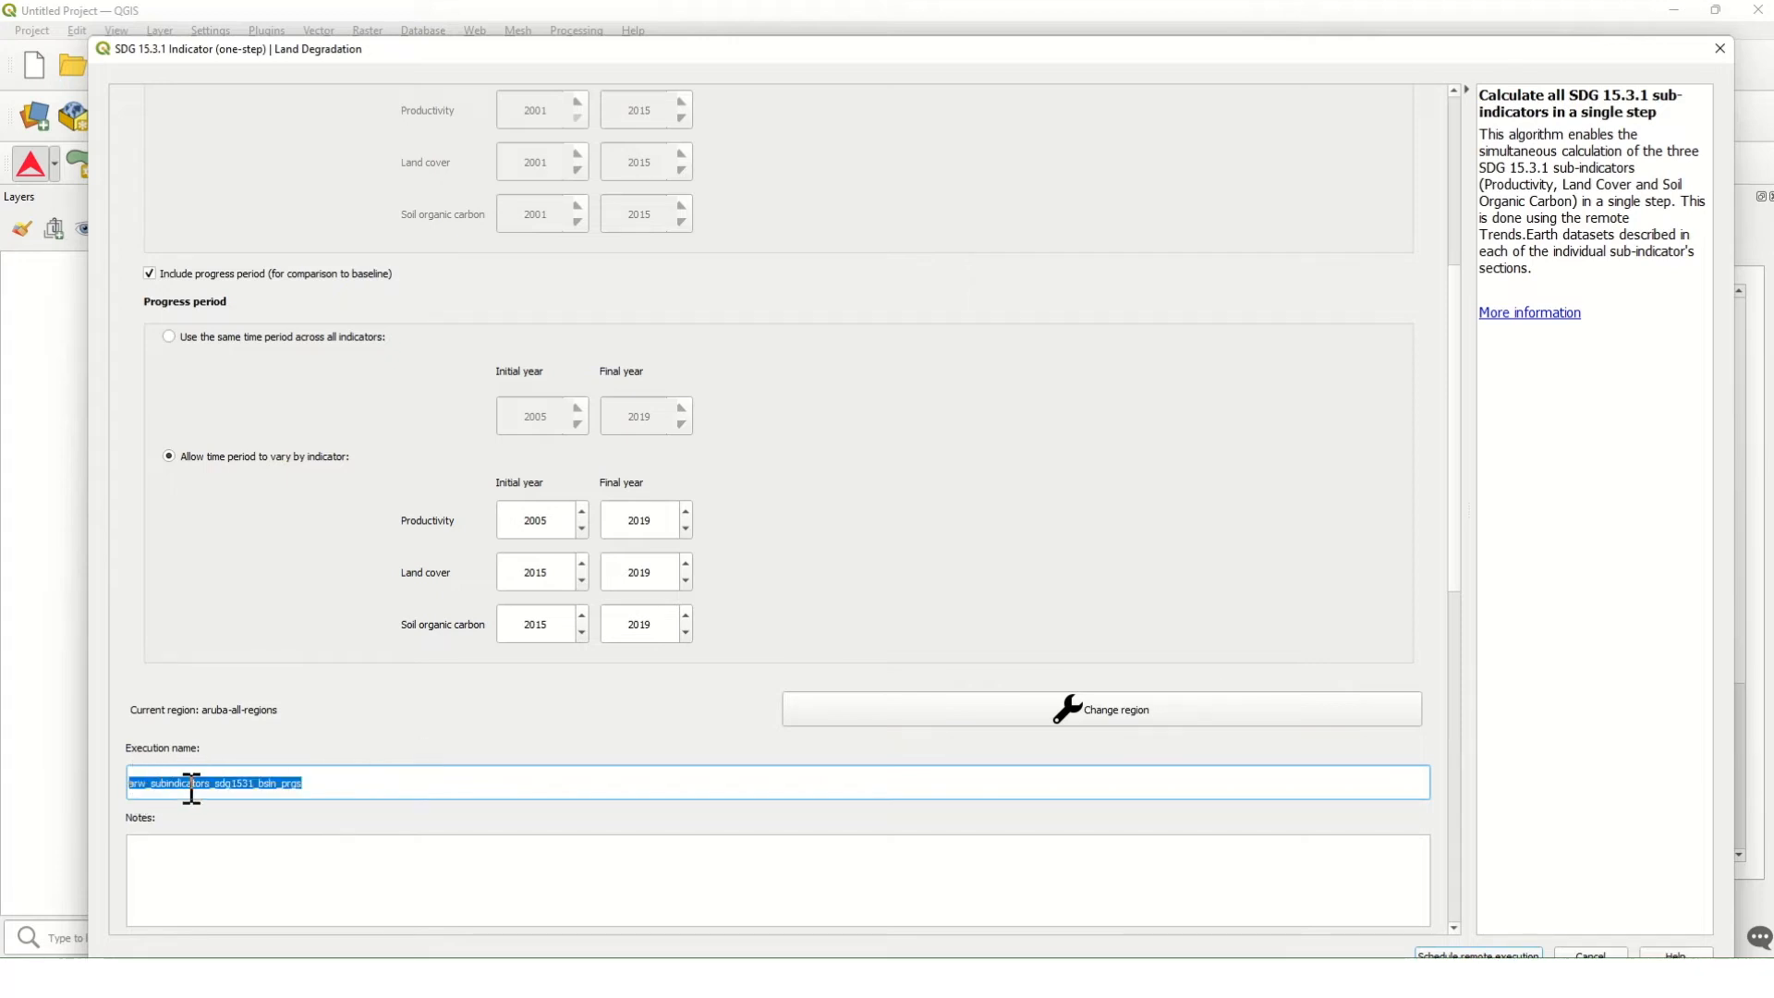
left_click(267, 792)
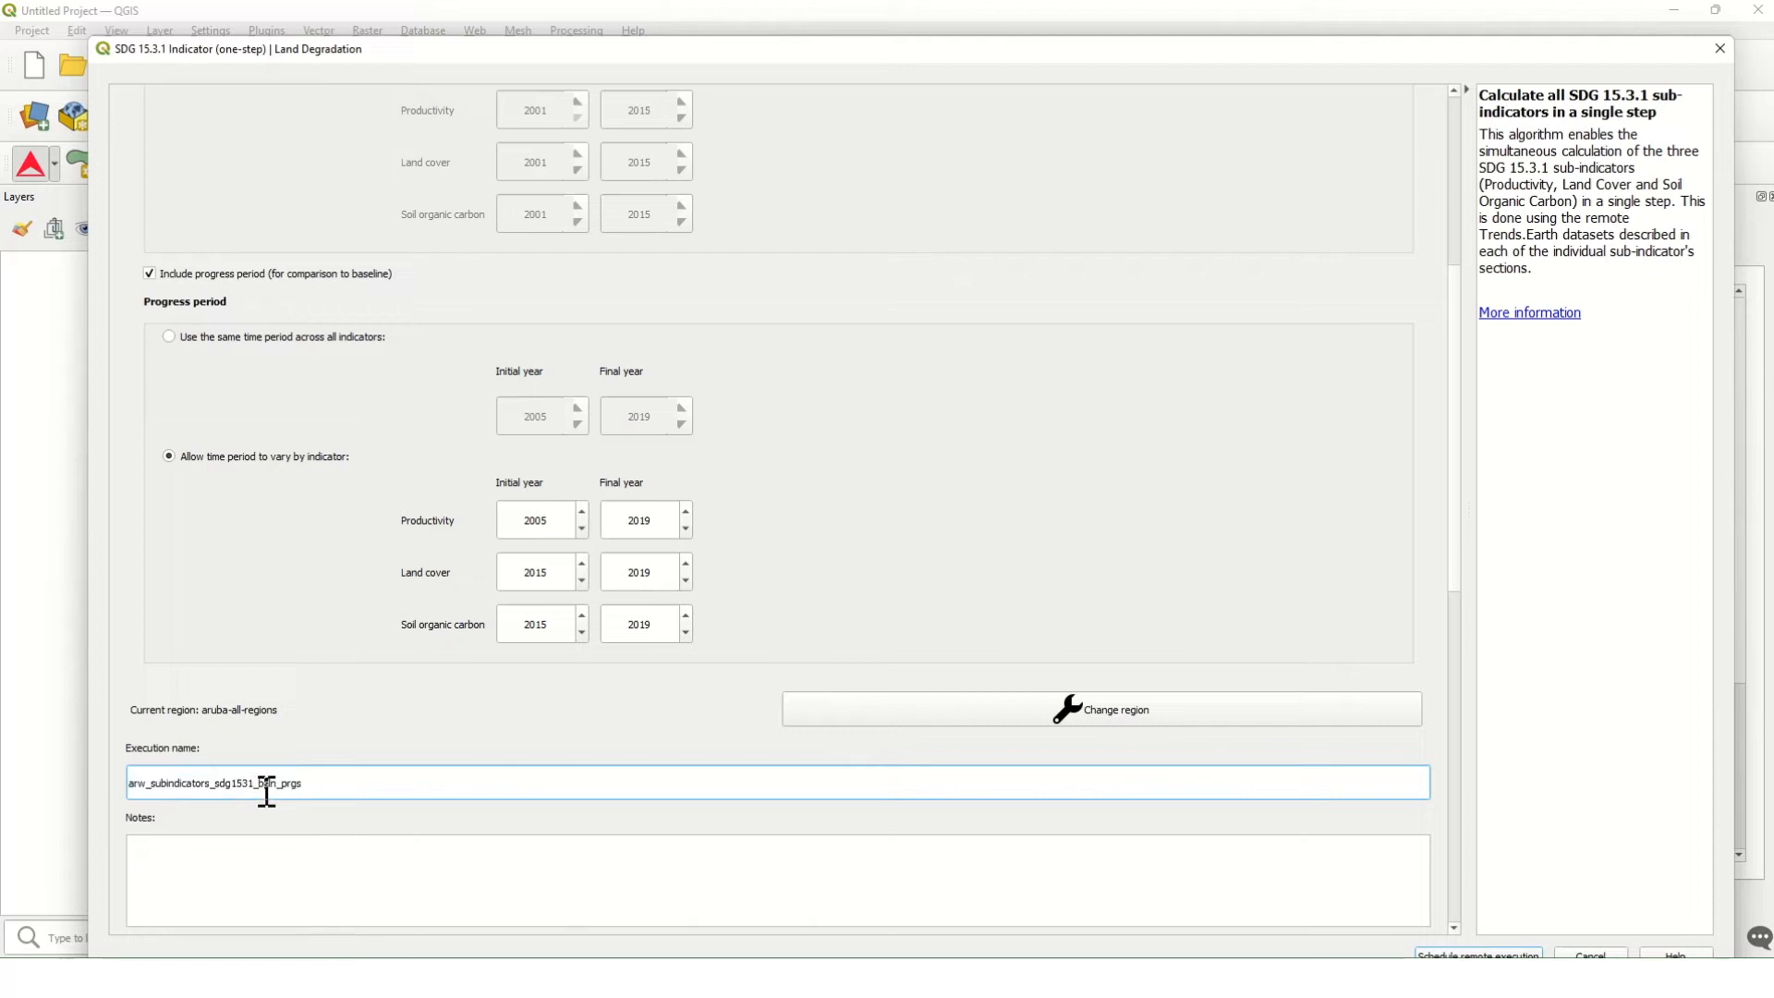
mouse_move(259, 789)
left_mouse_down()
mouse_move(312, 788)
mouse_move(286, 790)
left_mouse_up()
left_click(590, 887)
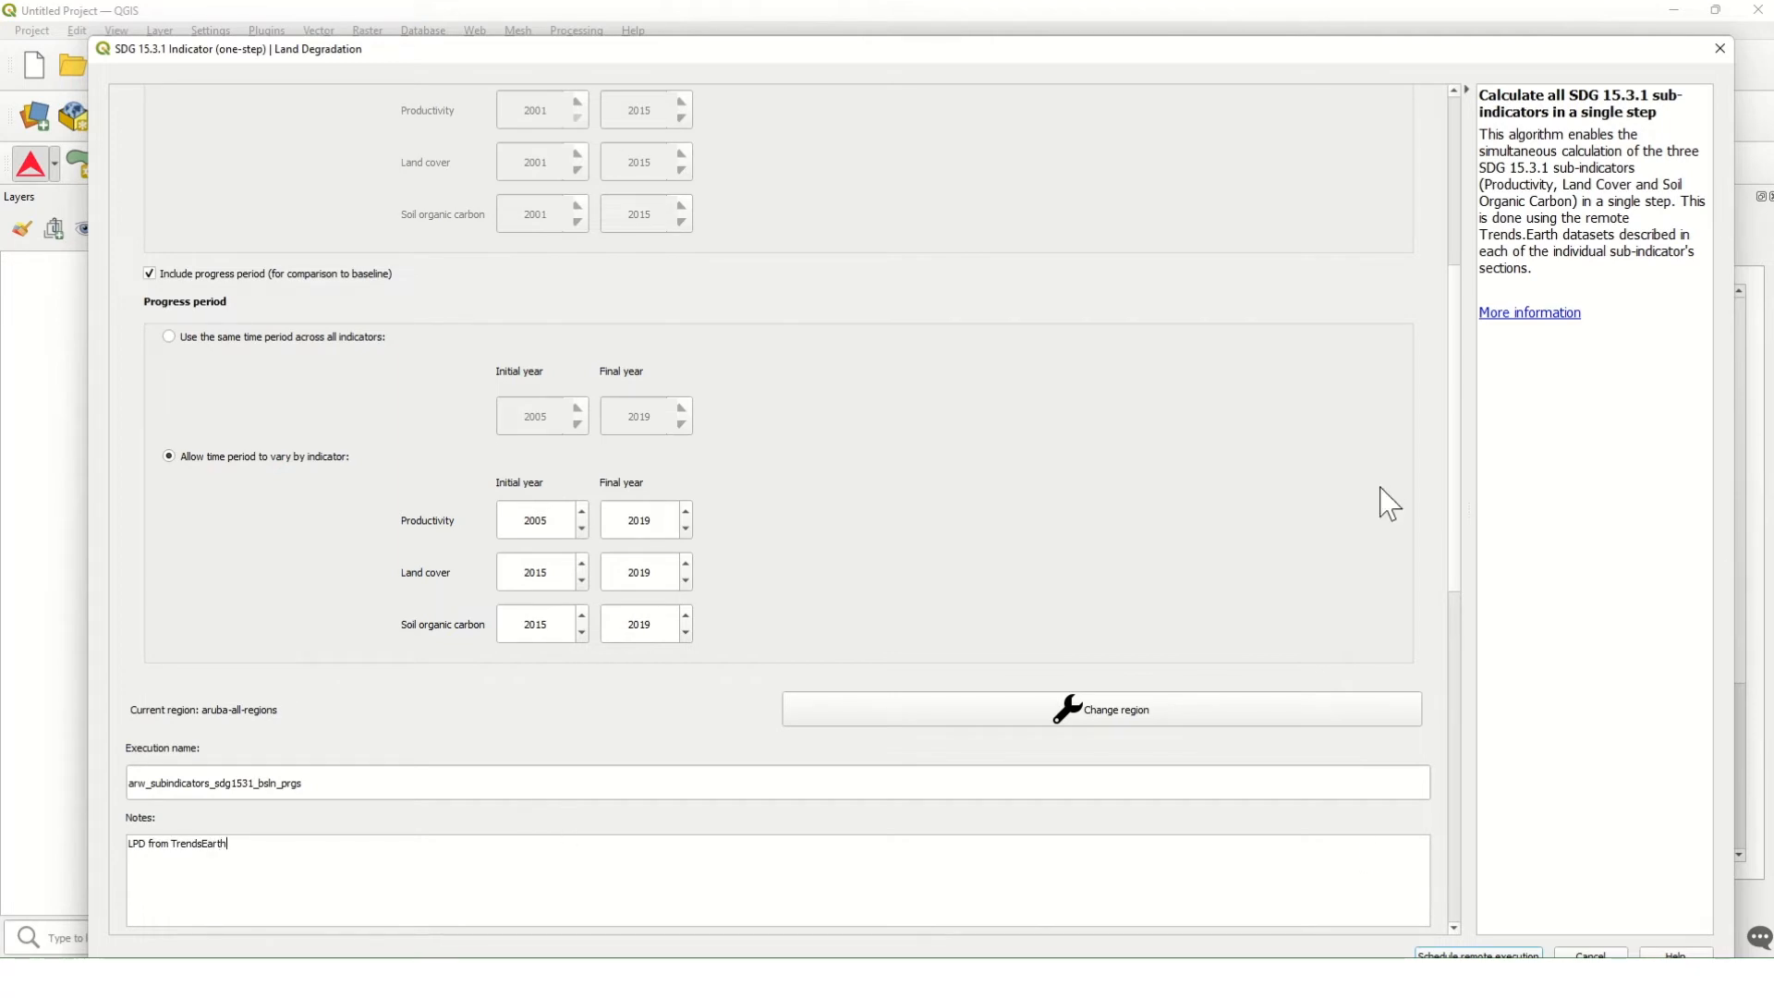
Step: Open the land cover aggregation definition, inspect the output classes offered for rainfed cropland, and save the definition
left_click_drag(1452, 503, 1451, 778)
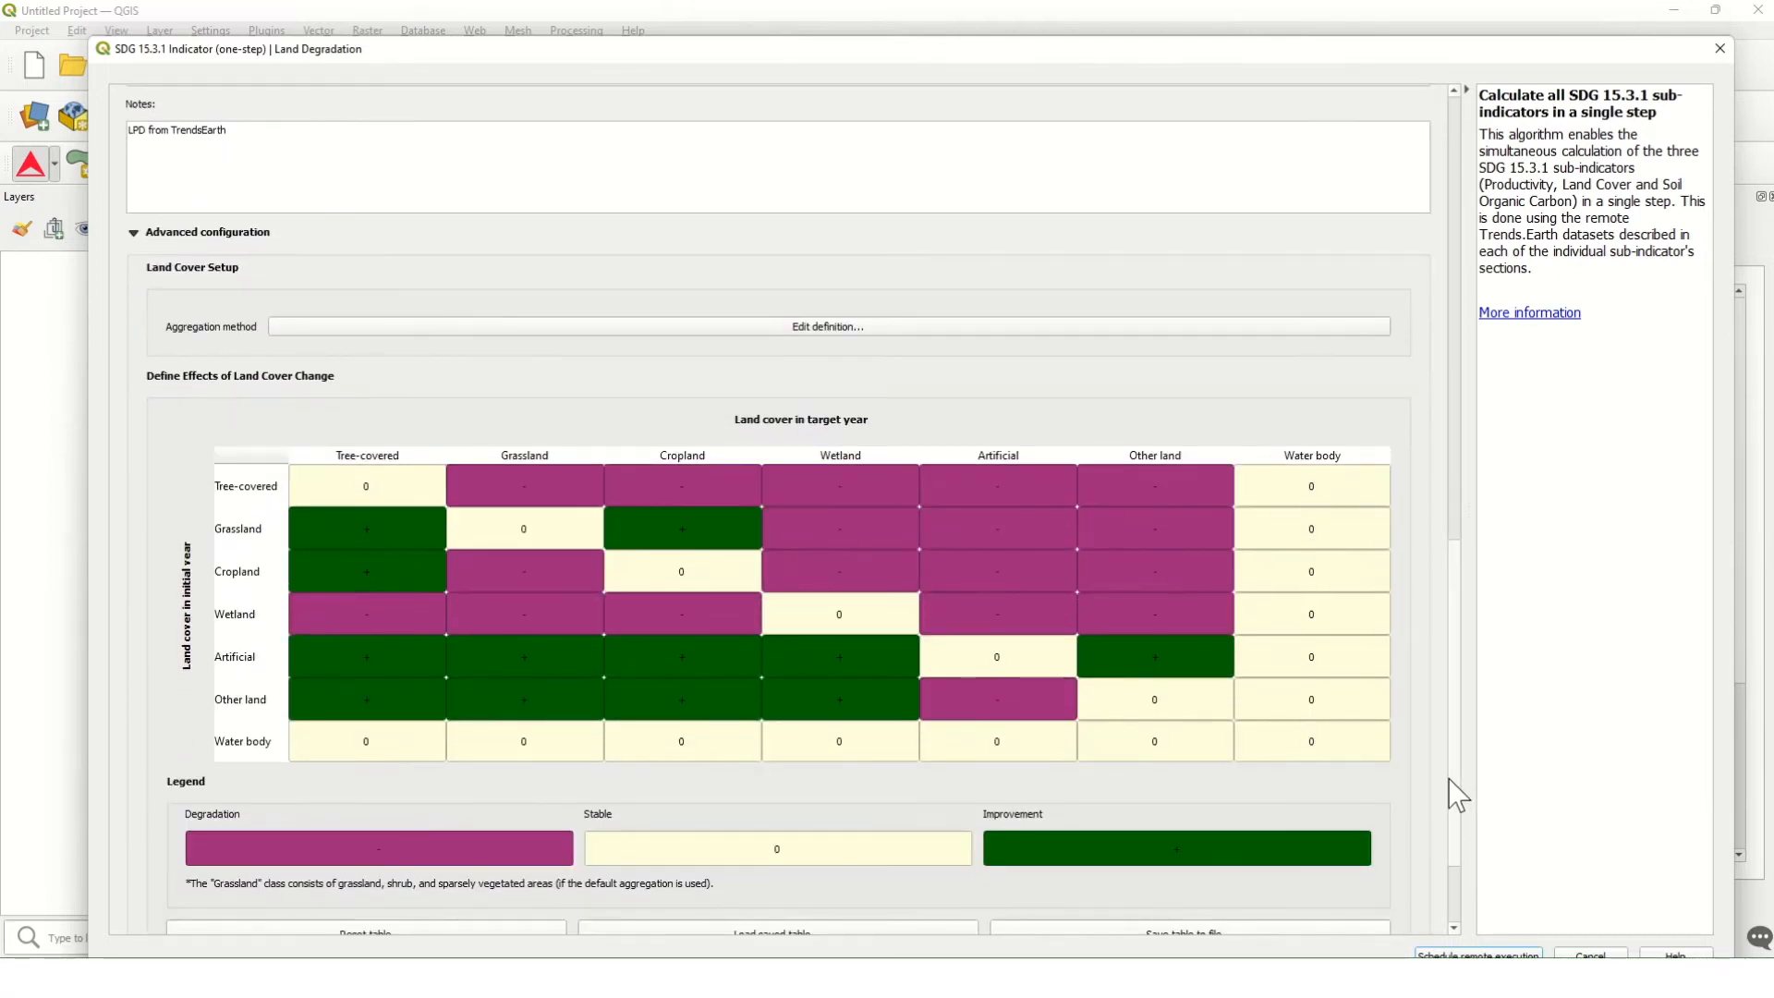
left_click(825, 349)
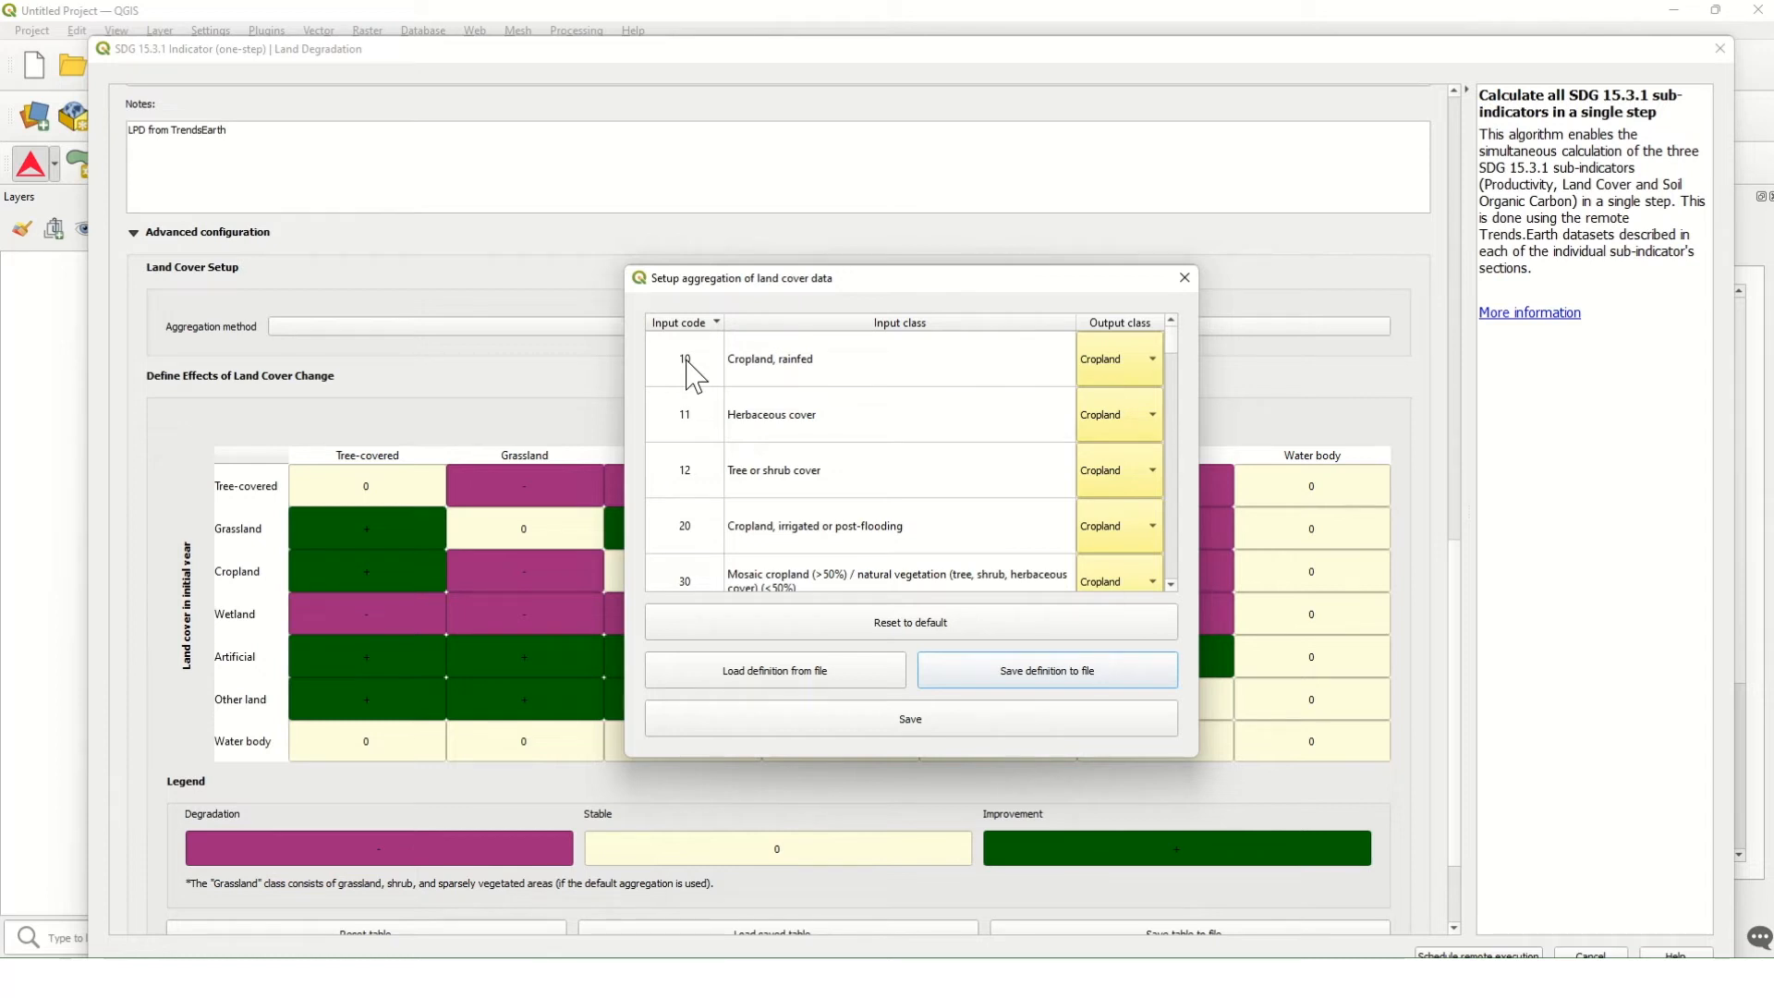
left_click(1146, 361)
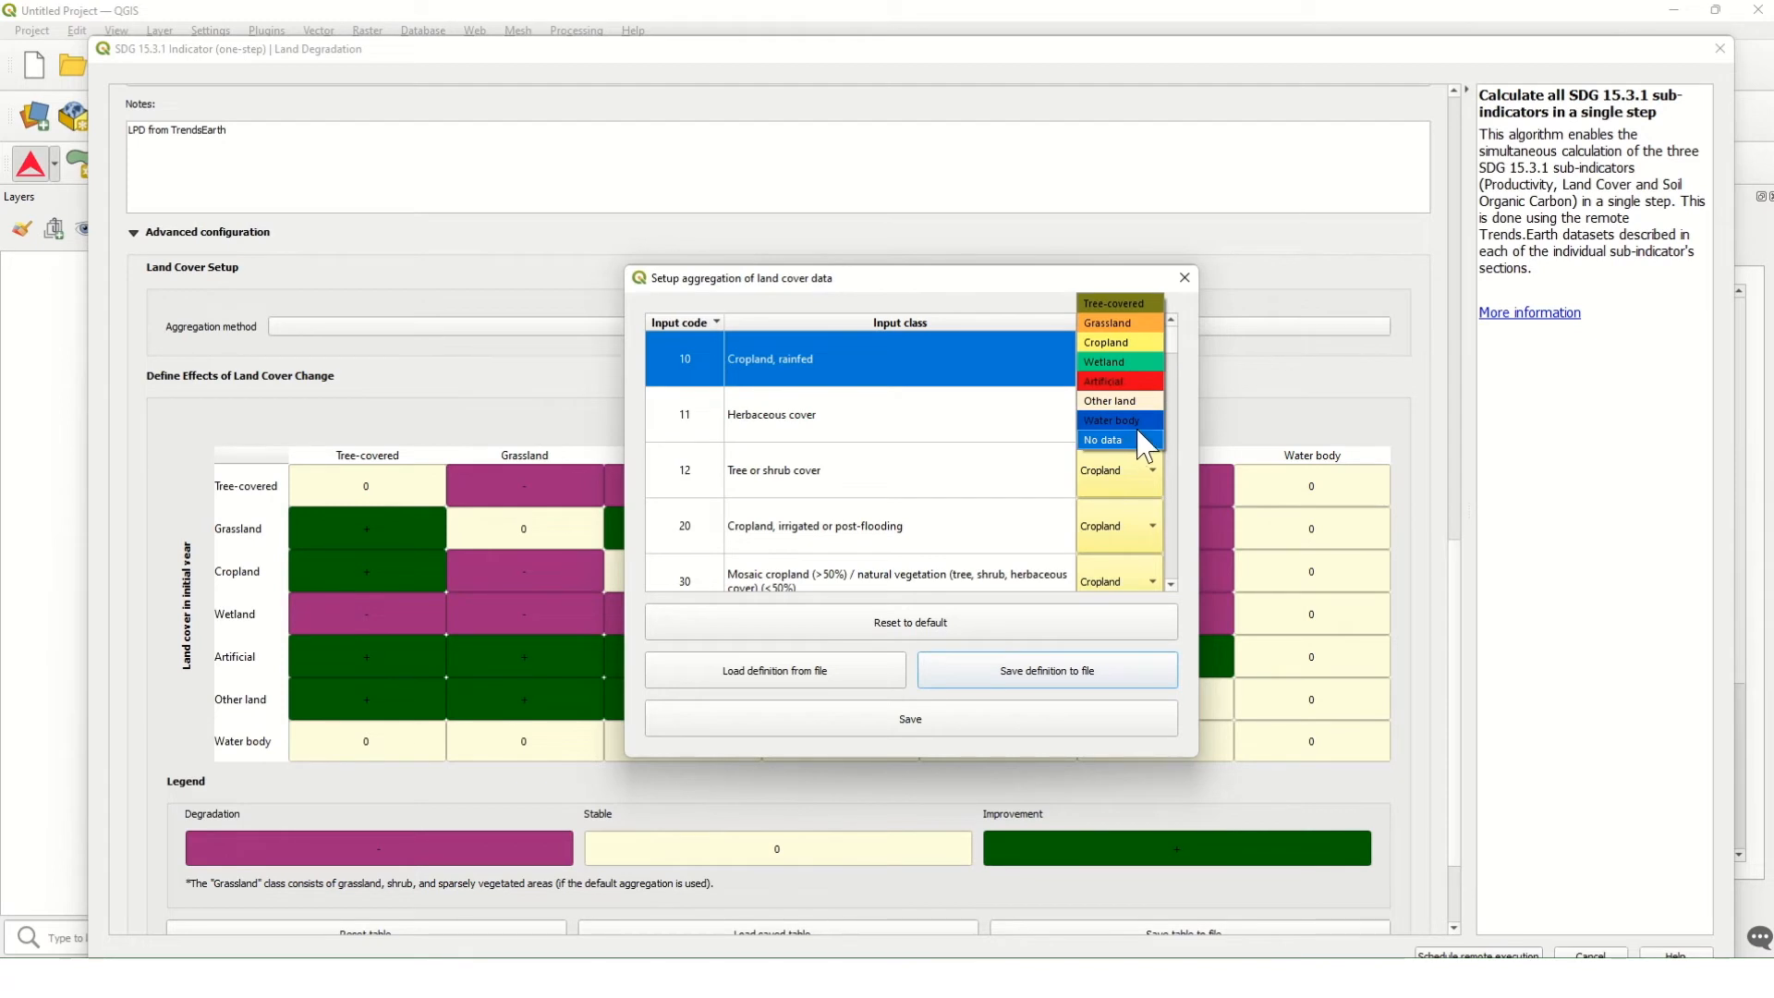
left_click(1067, 275)
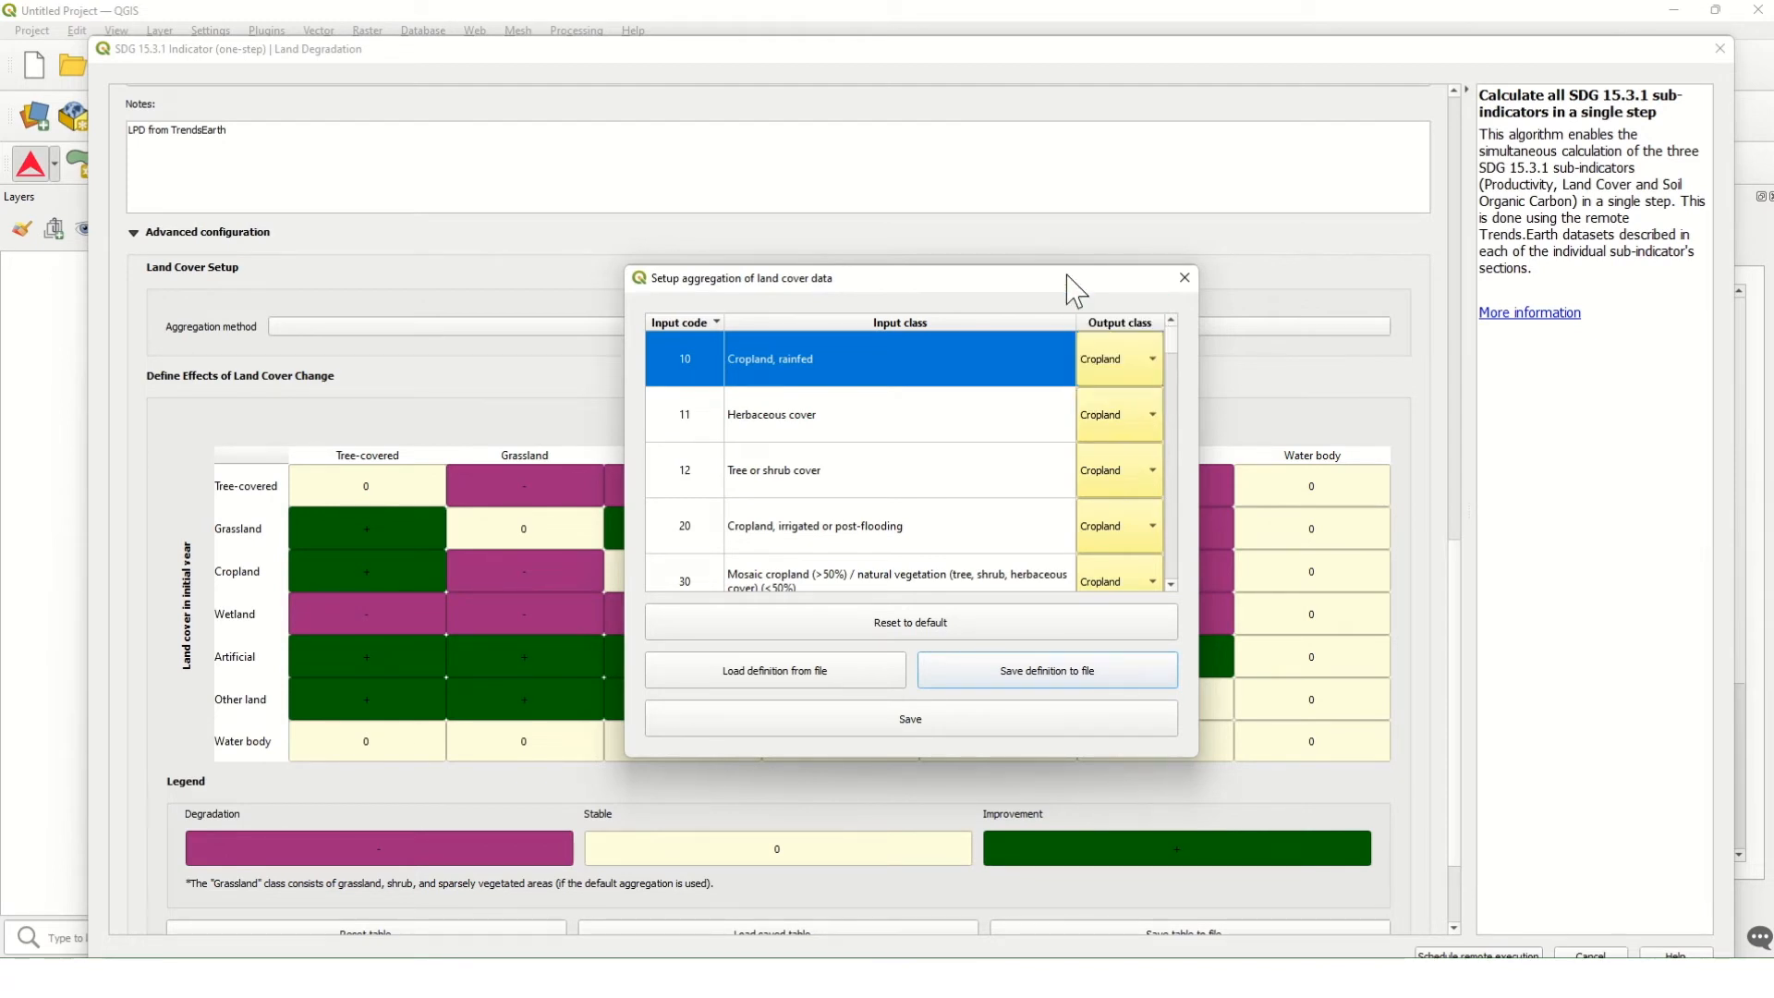
left_click(1017, 724)
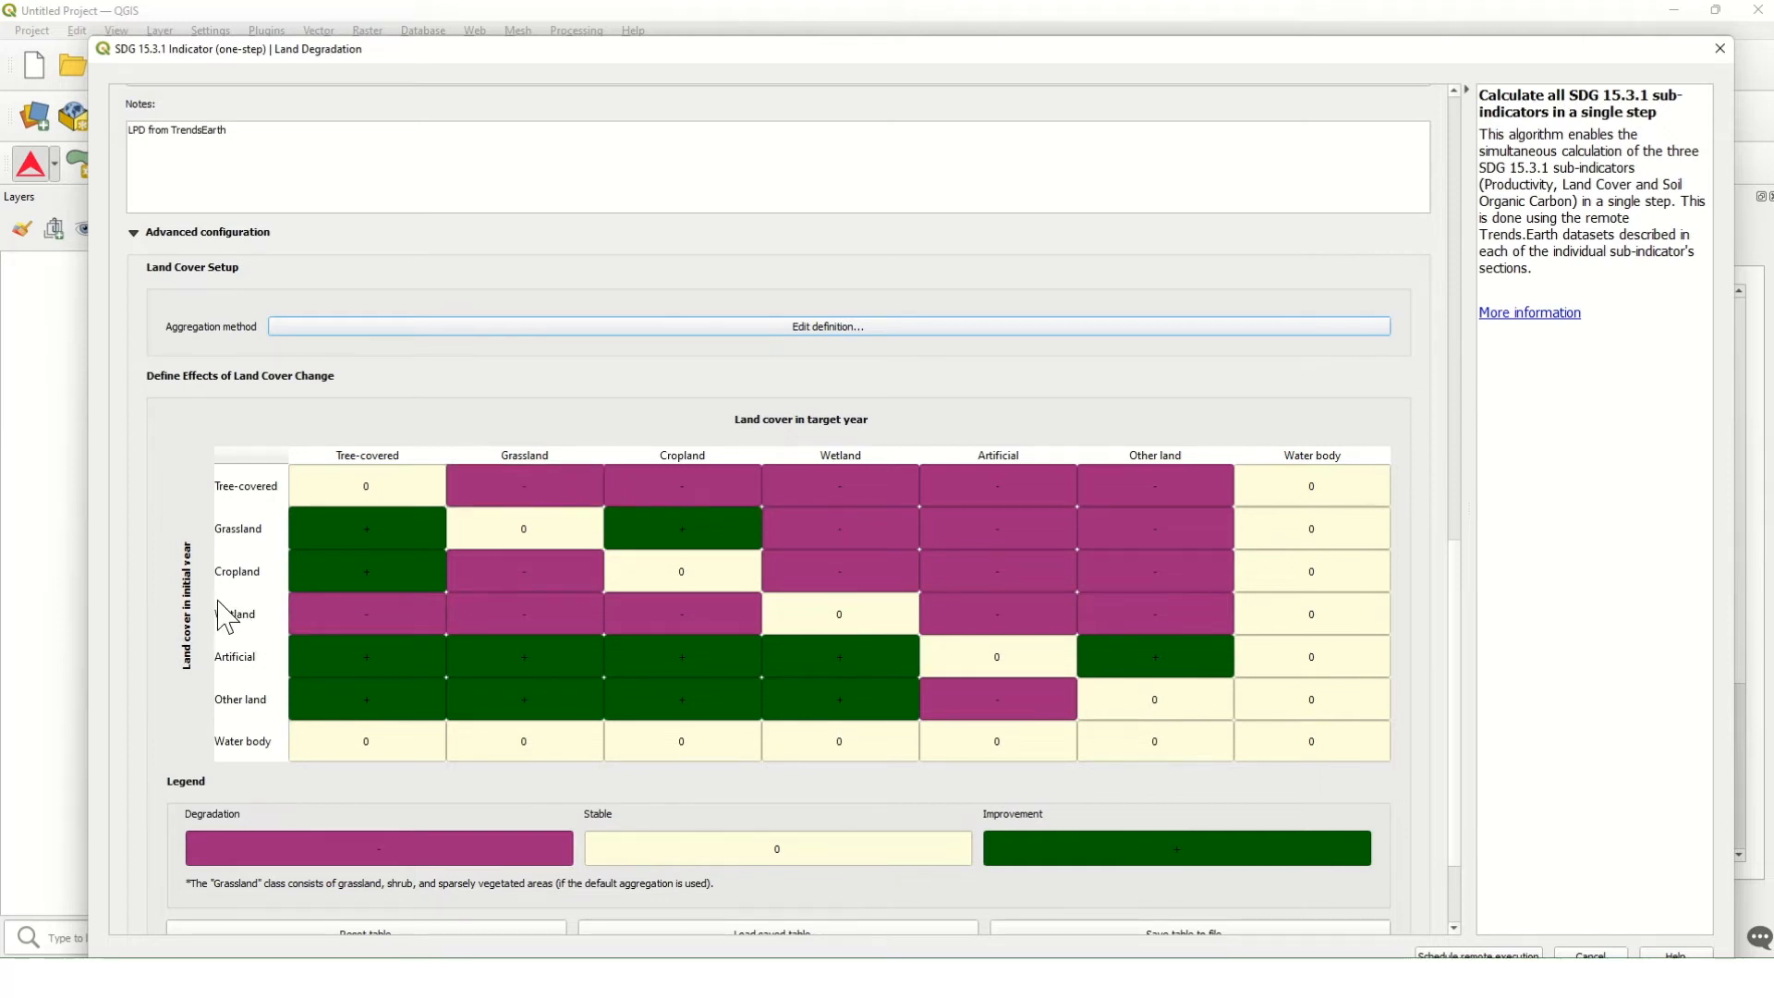
Step: Try marking the tree-covered to grassland transition as improvement (+) and set it back to degradation (-)
double_click(552, 481)
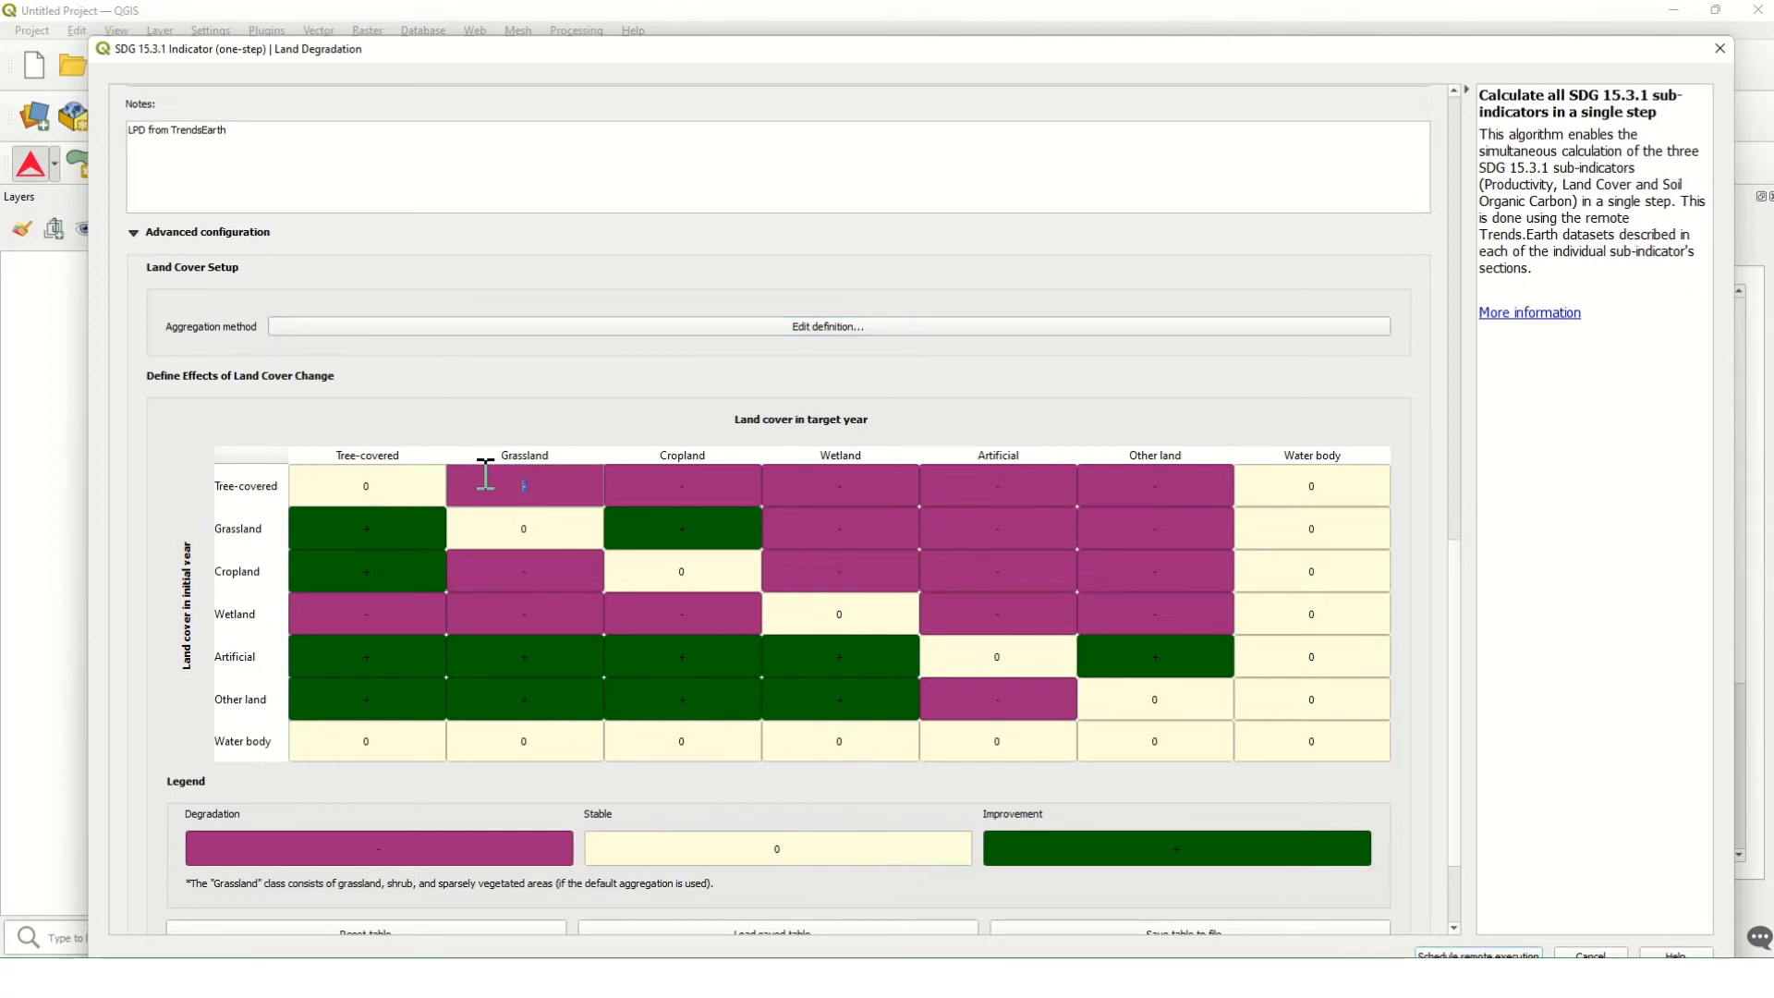
type("+")
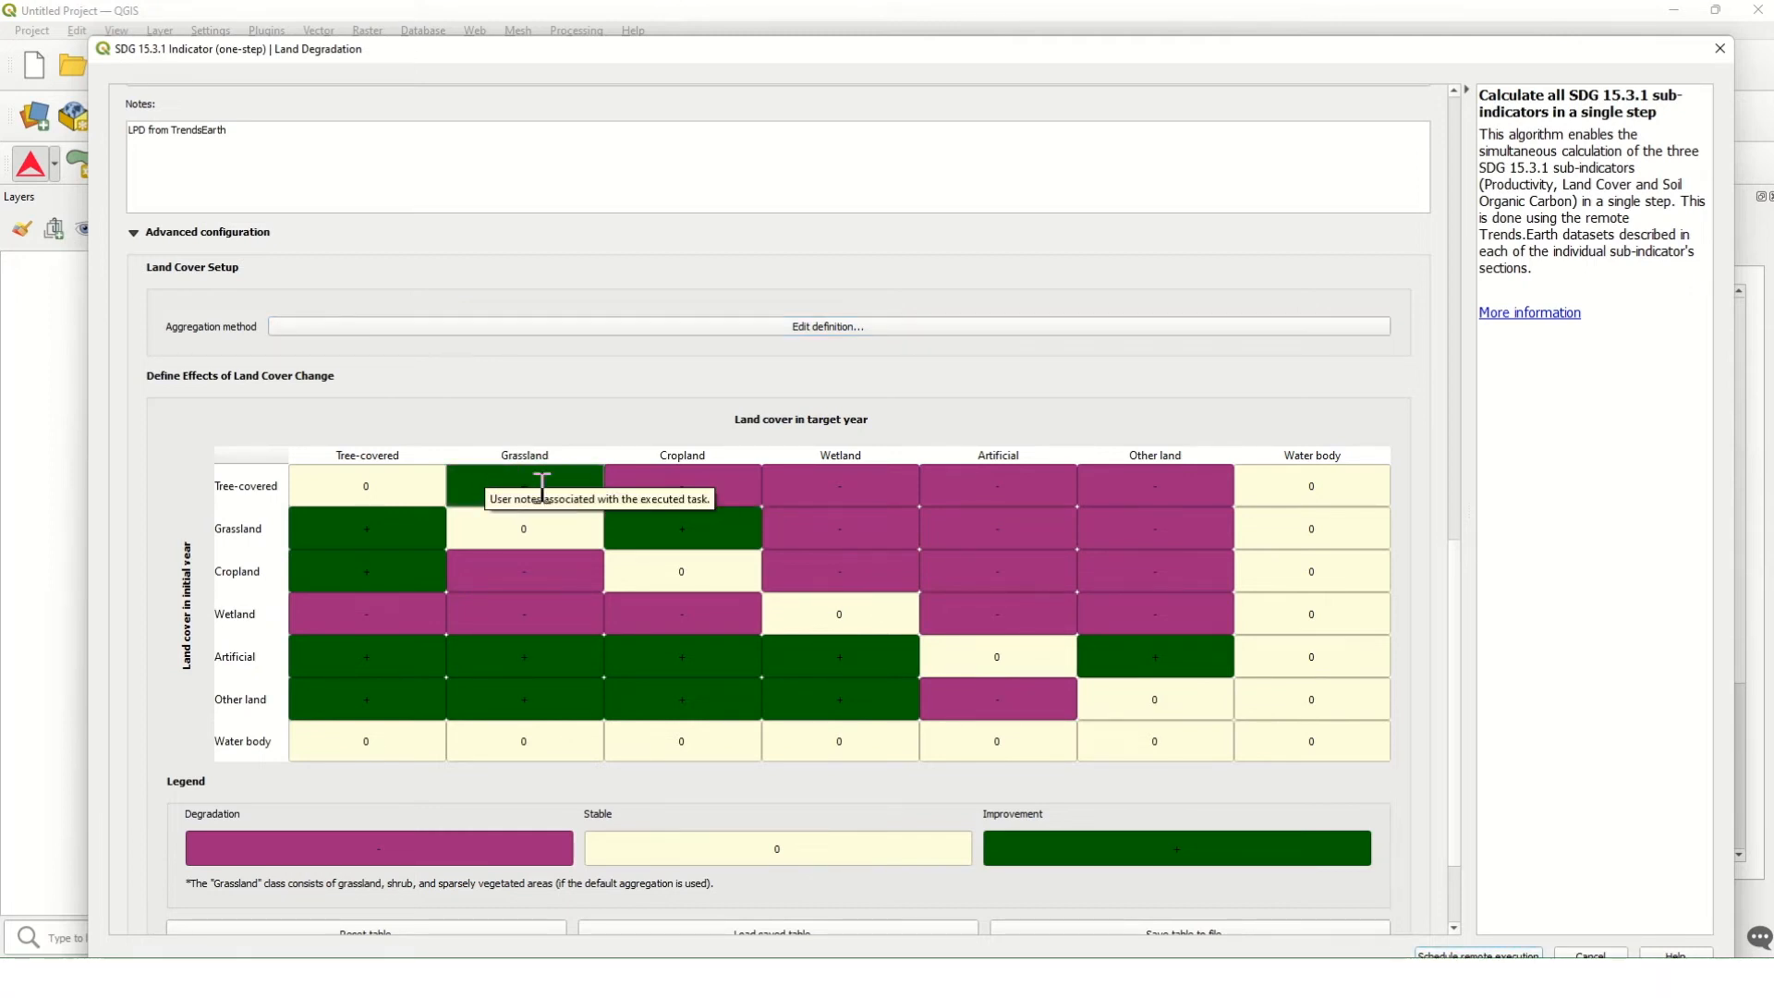
type("-")
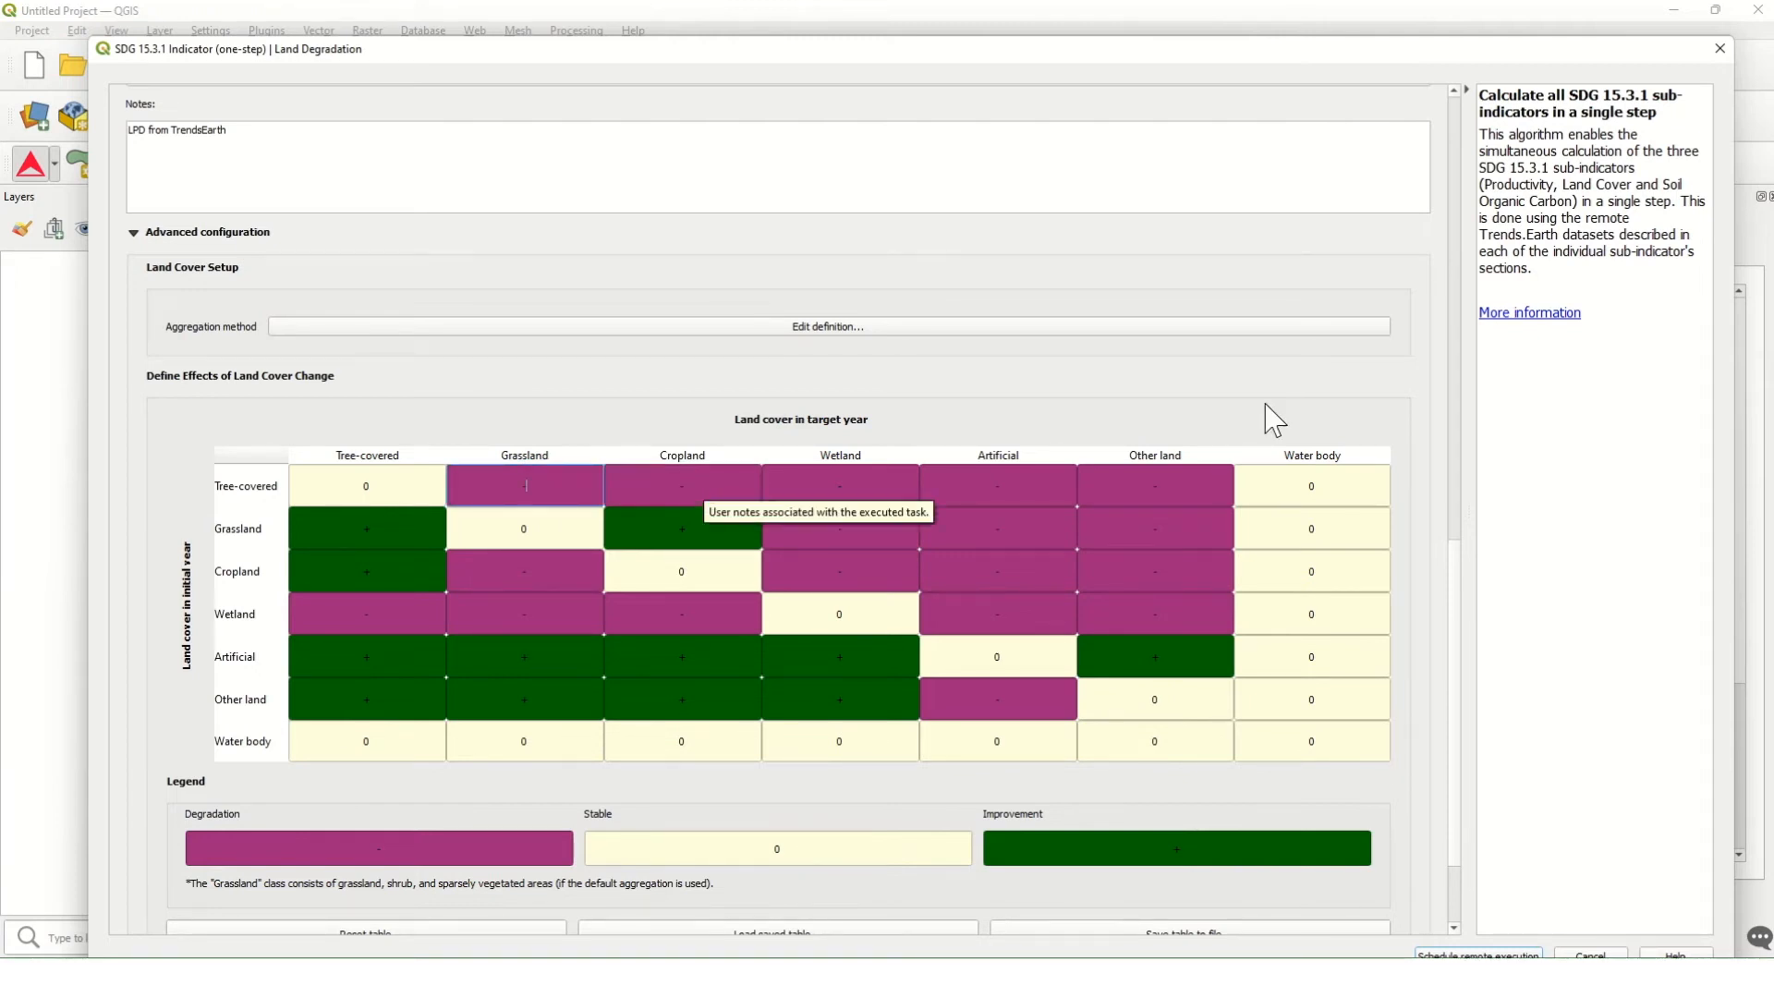
Step: Review the rest of the land cover change settings and schedule the remote execution of the sub-indicators
scroll(1456, 600, "down", 2)
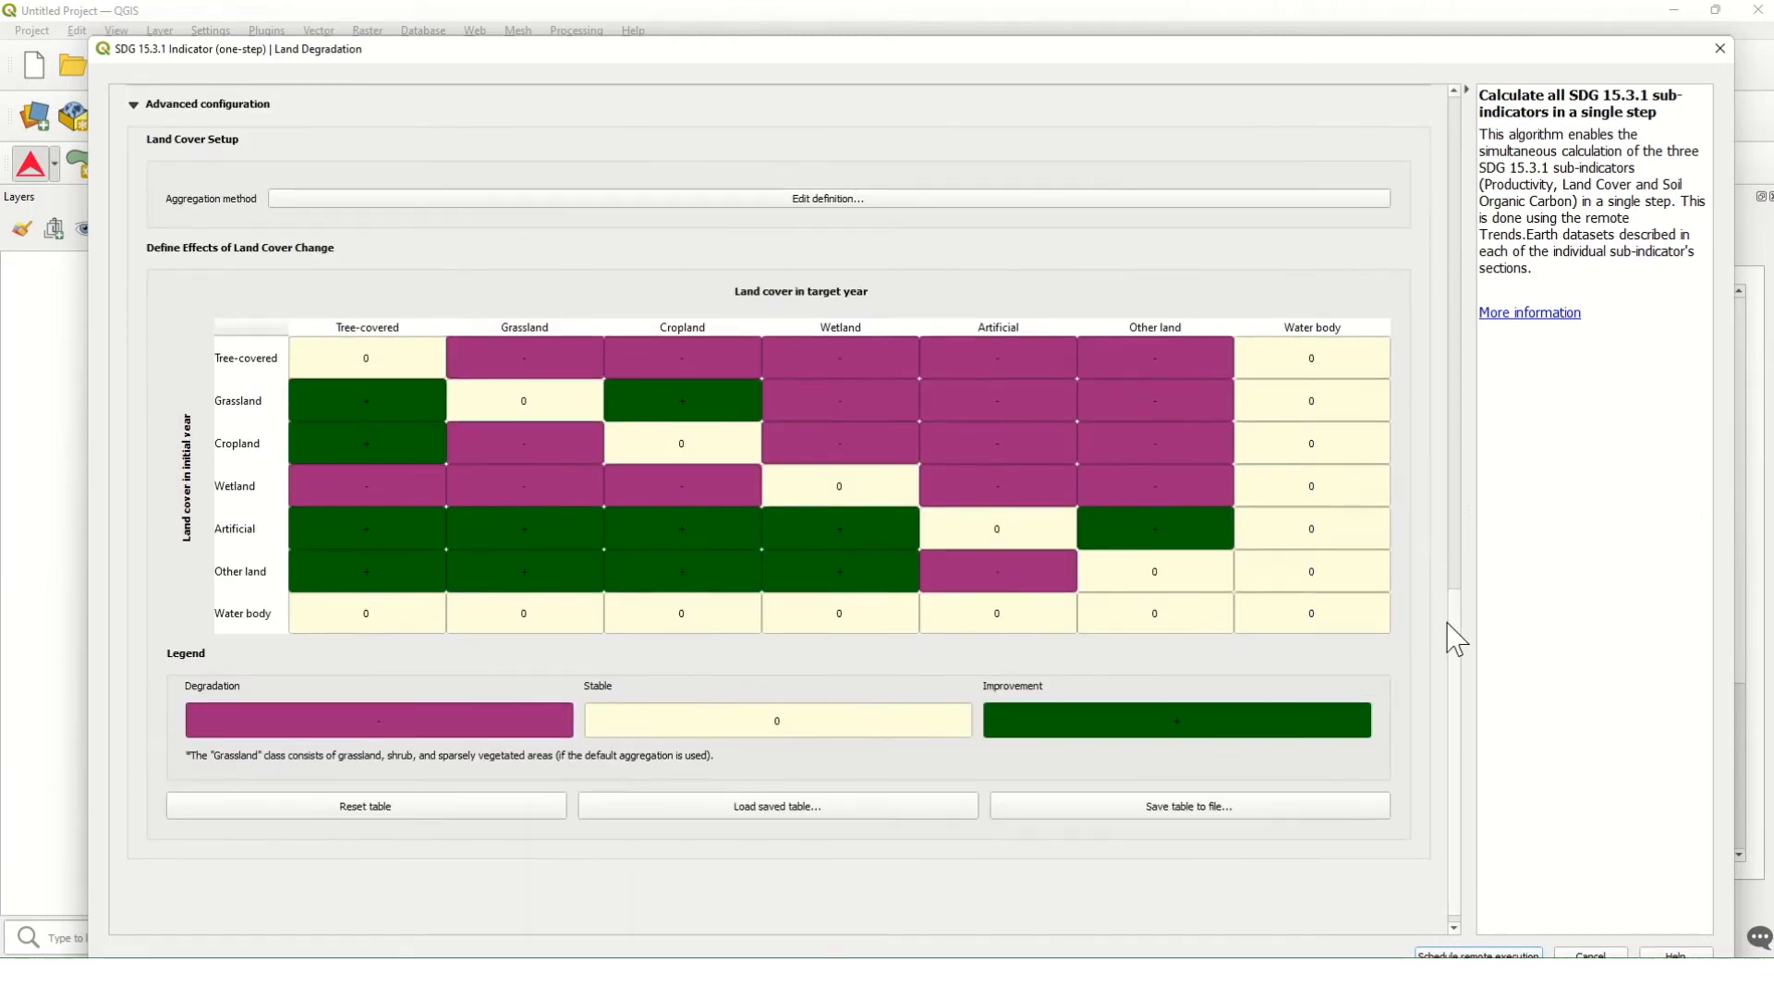
scroll(1457, 637, "down", 1)
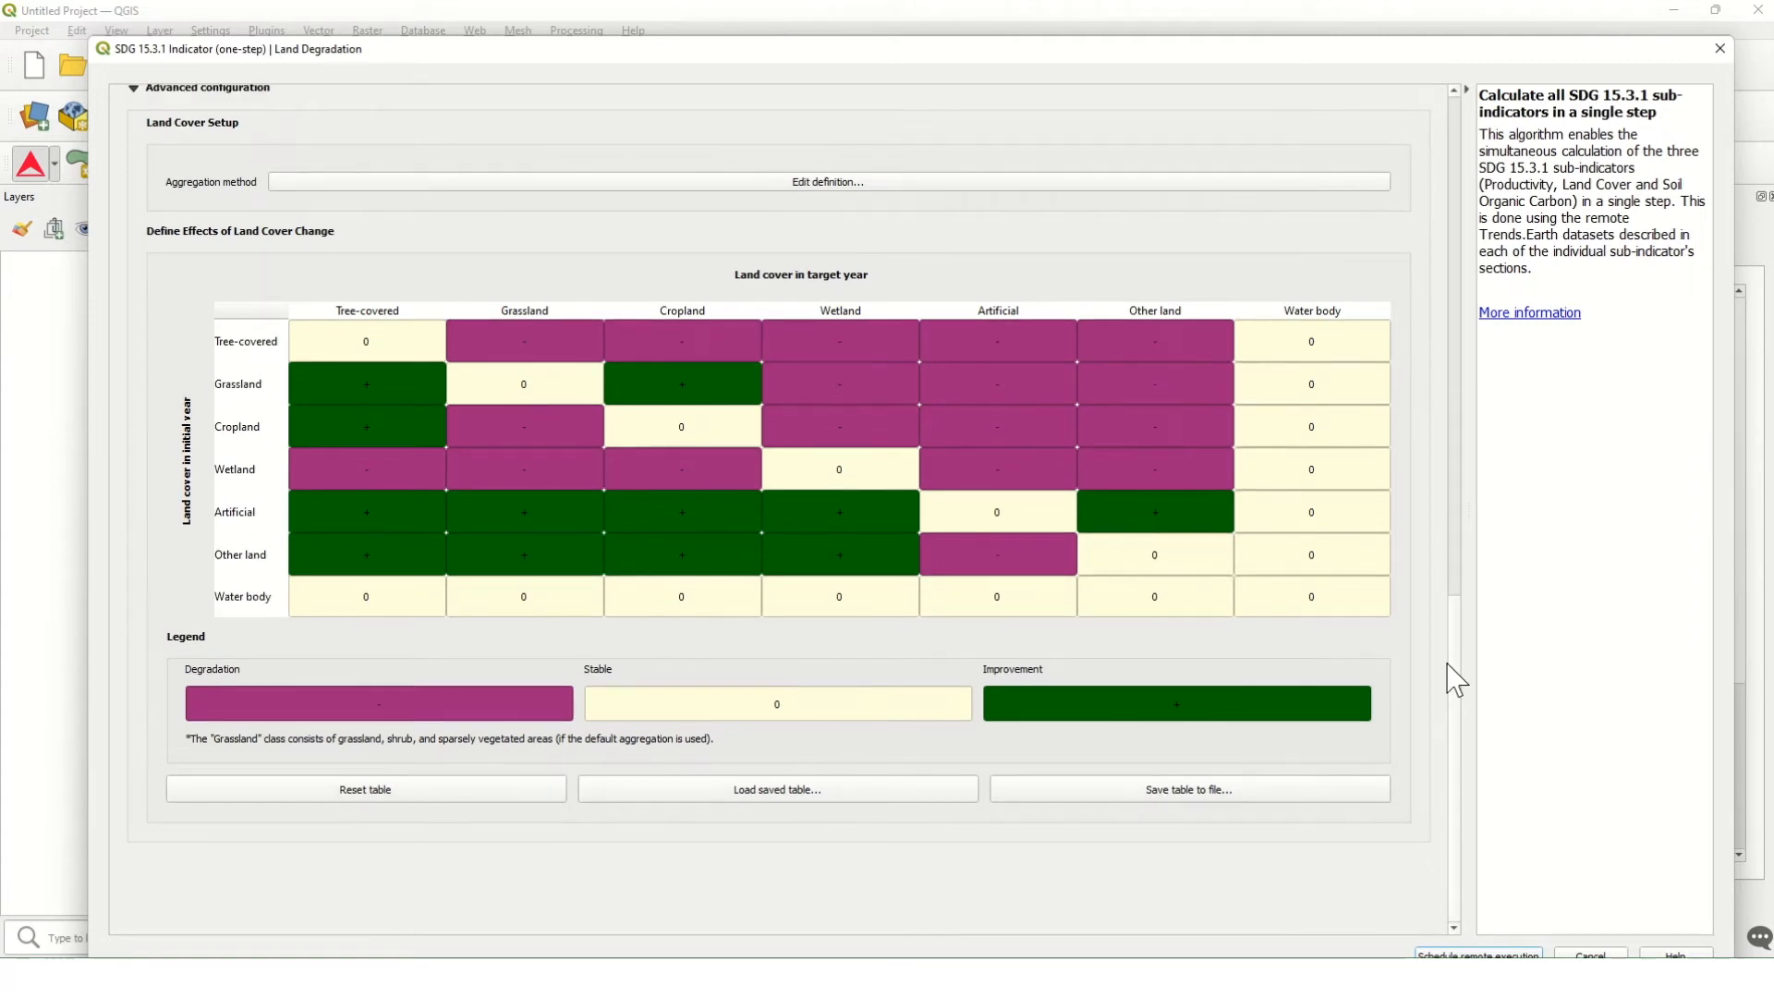
left_click_drag(1452, 48, 1452, 22)
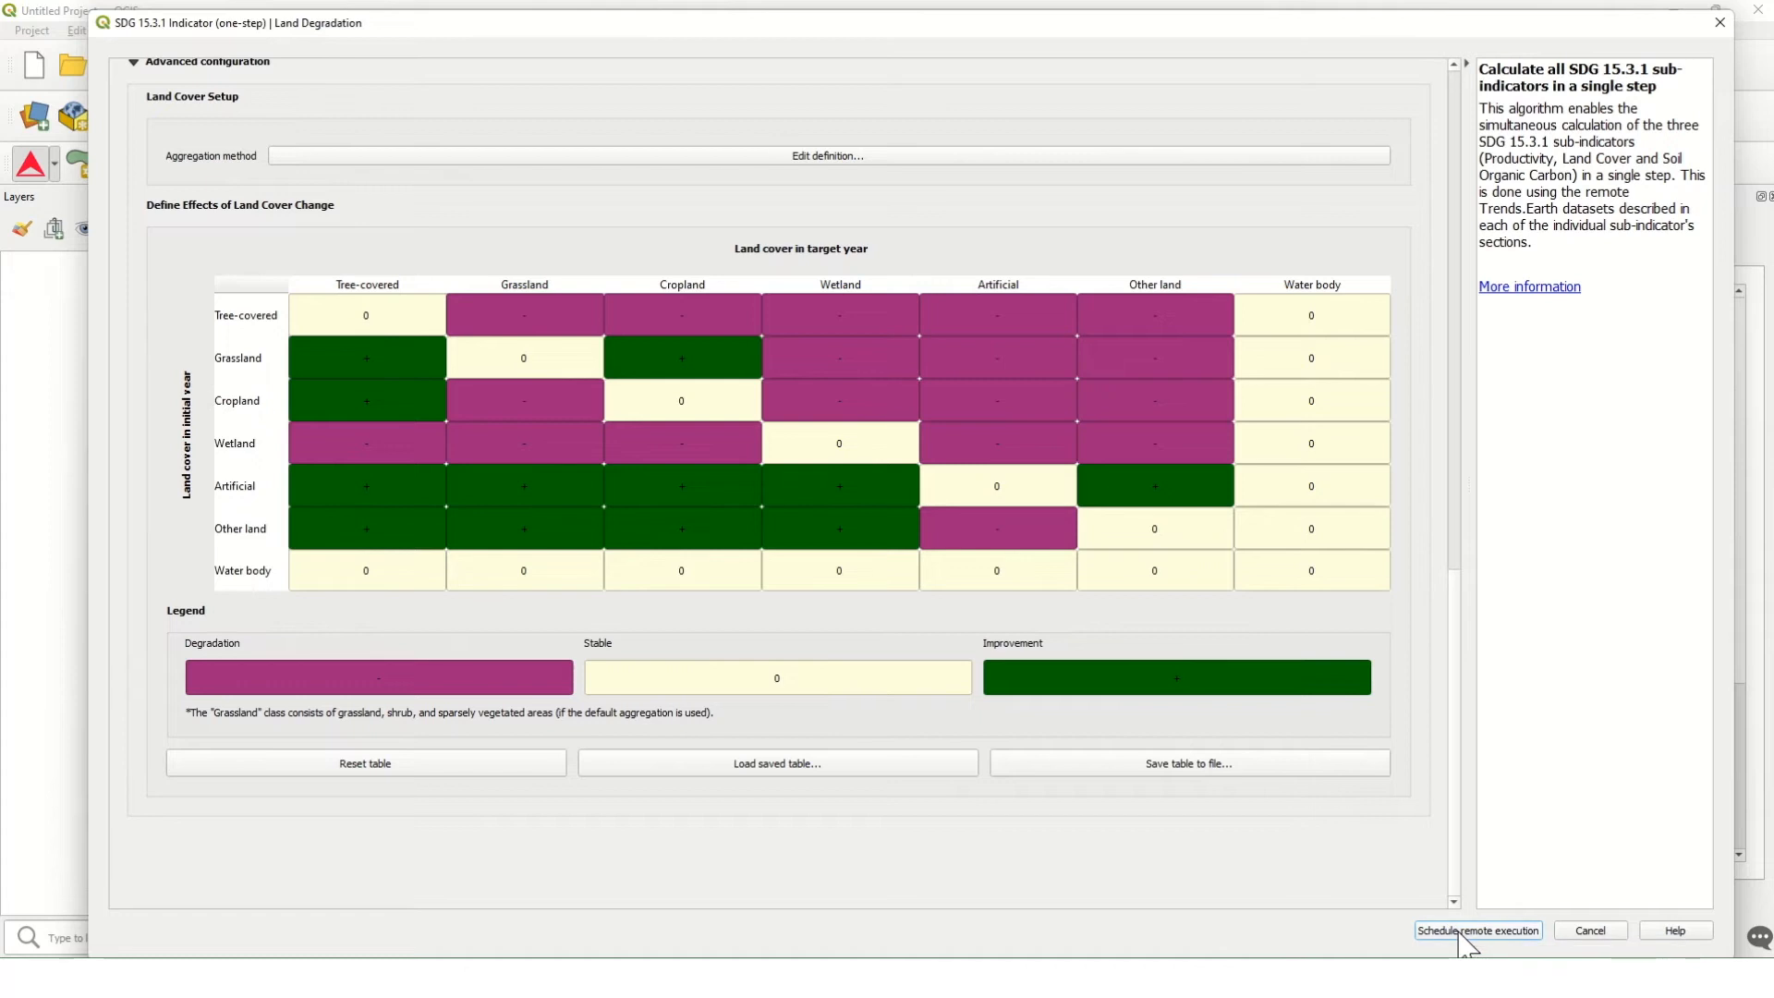
left_click(1460, 931)
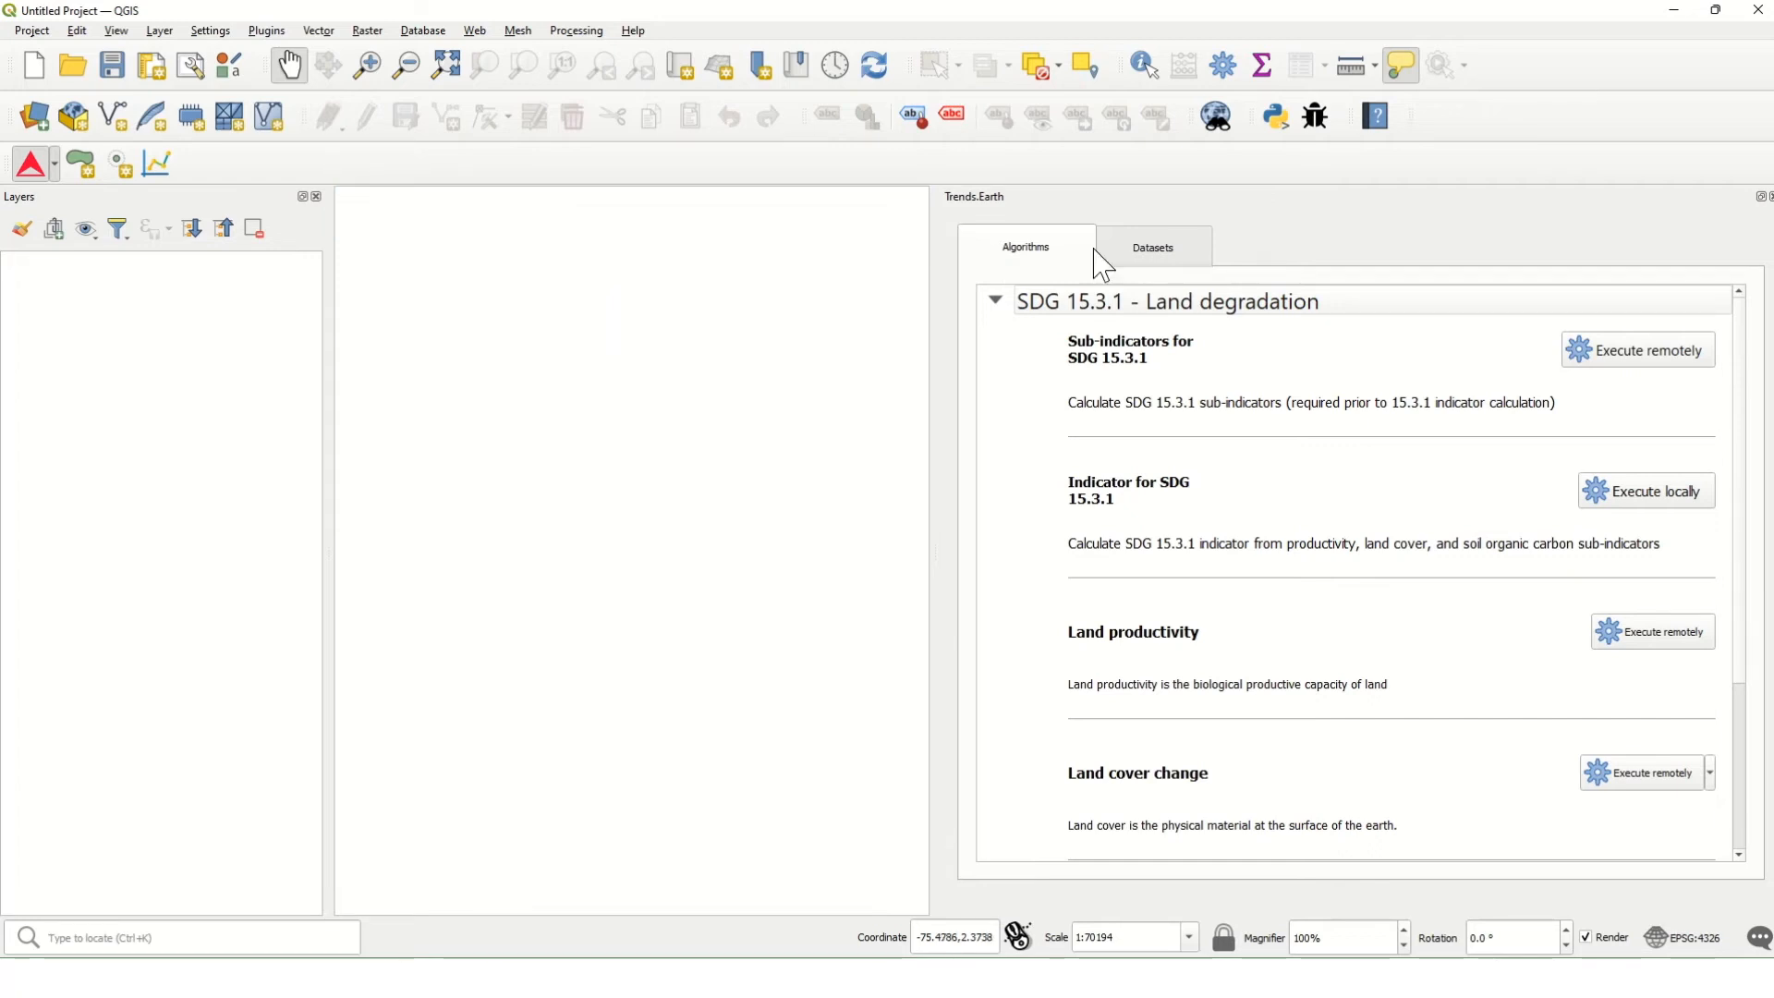
Step: Show the Trends.Earth datasets and add the default layers of the arw_subindicators_sdg1531_bsln_prgs progress dataset to the map
left_click(1142, 257)
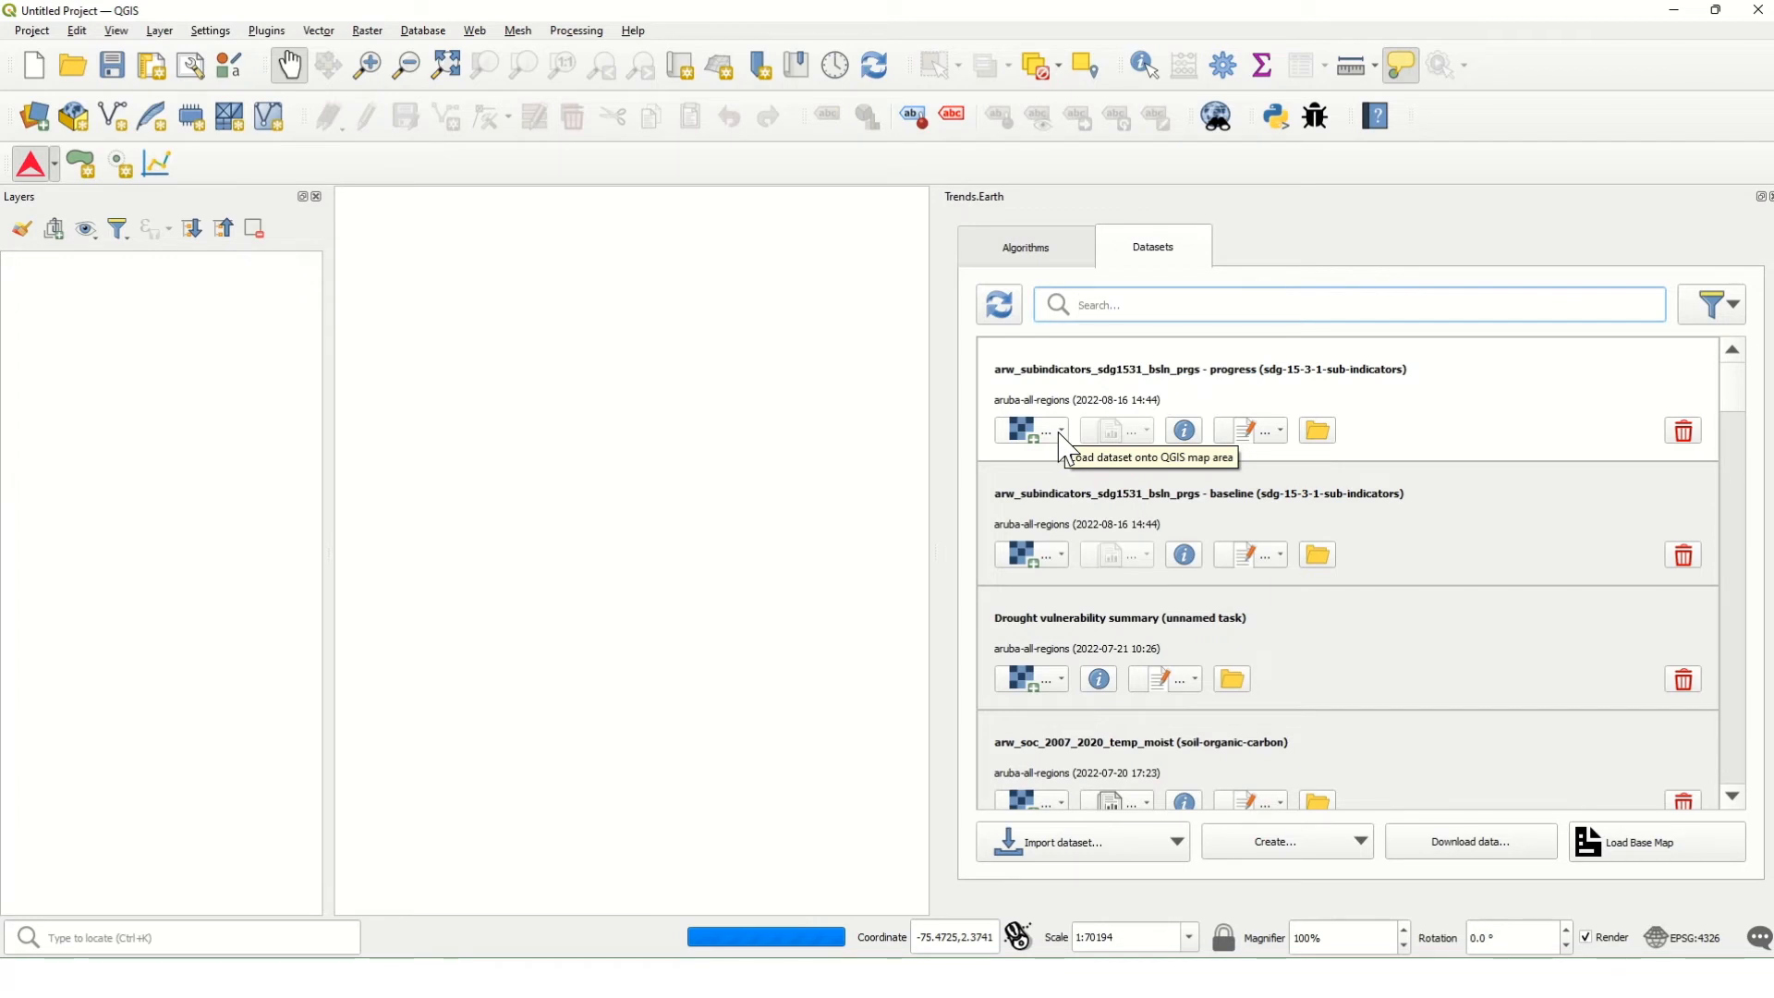
left_click(1059, 436)
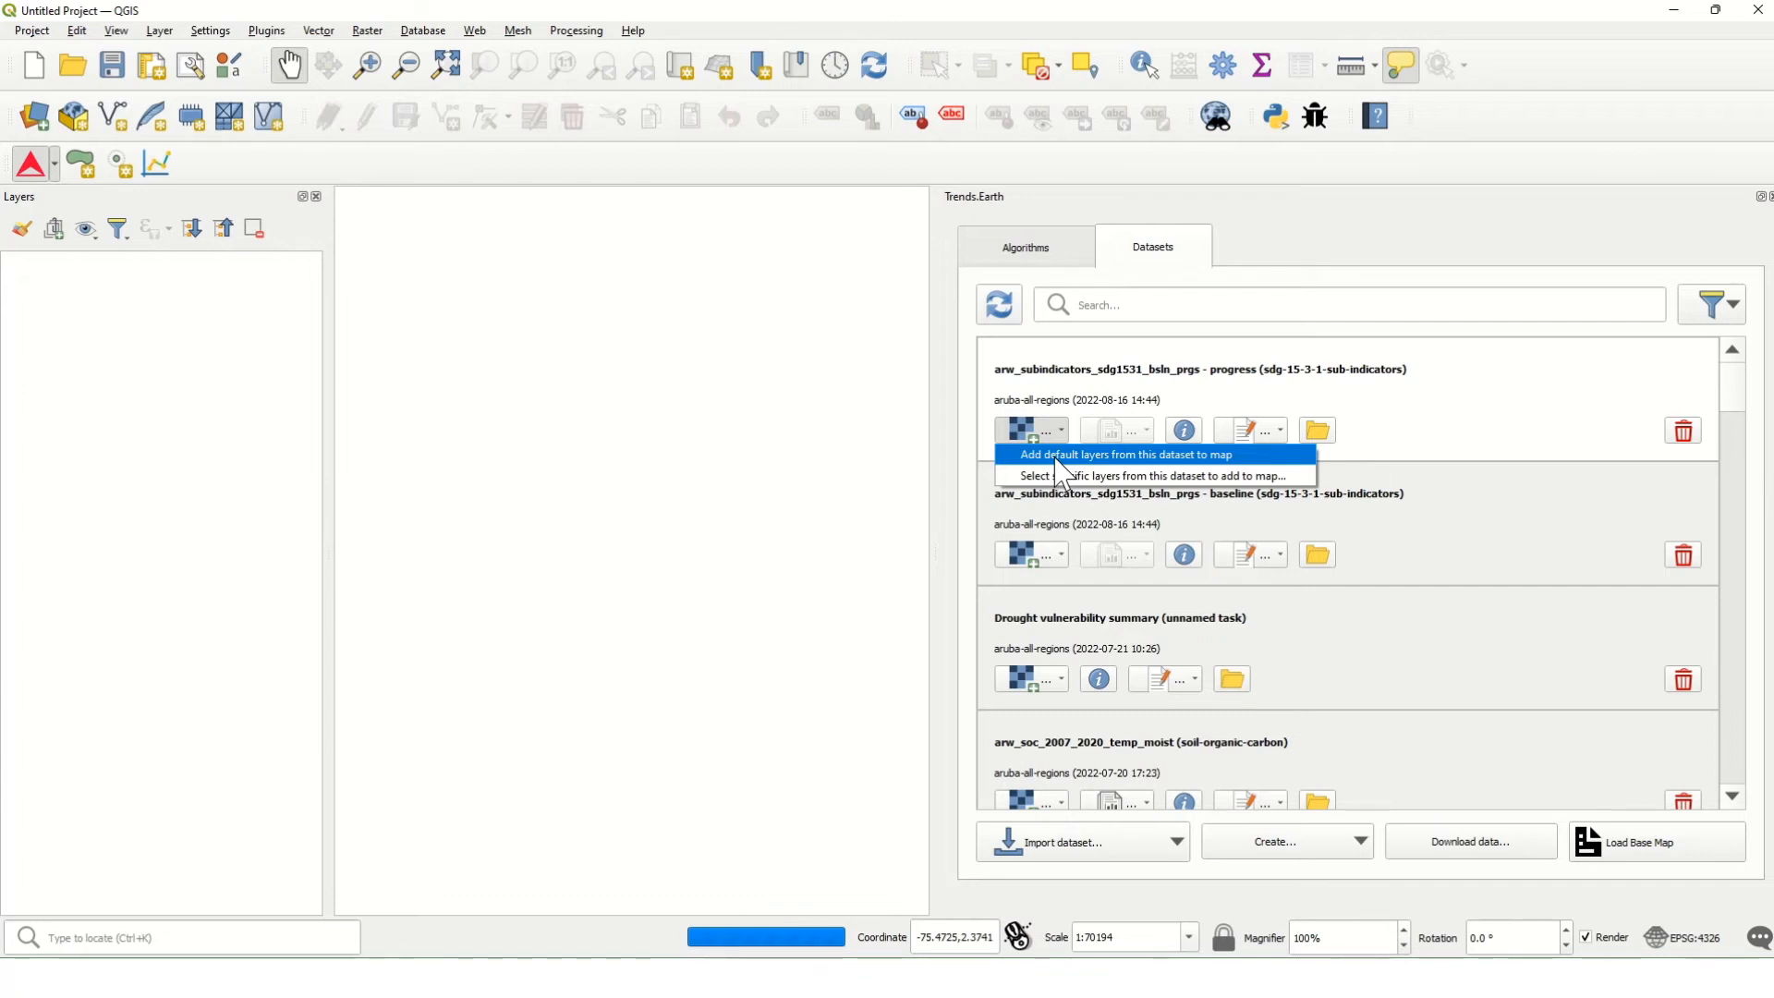
left_click(1063, 474)
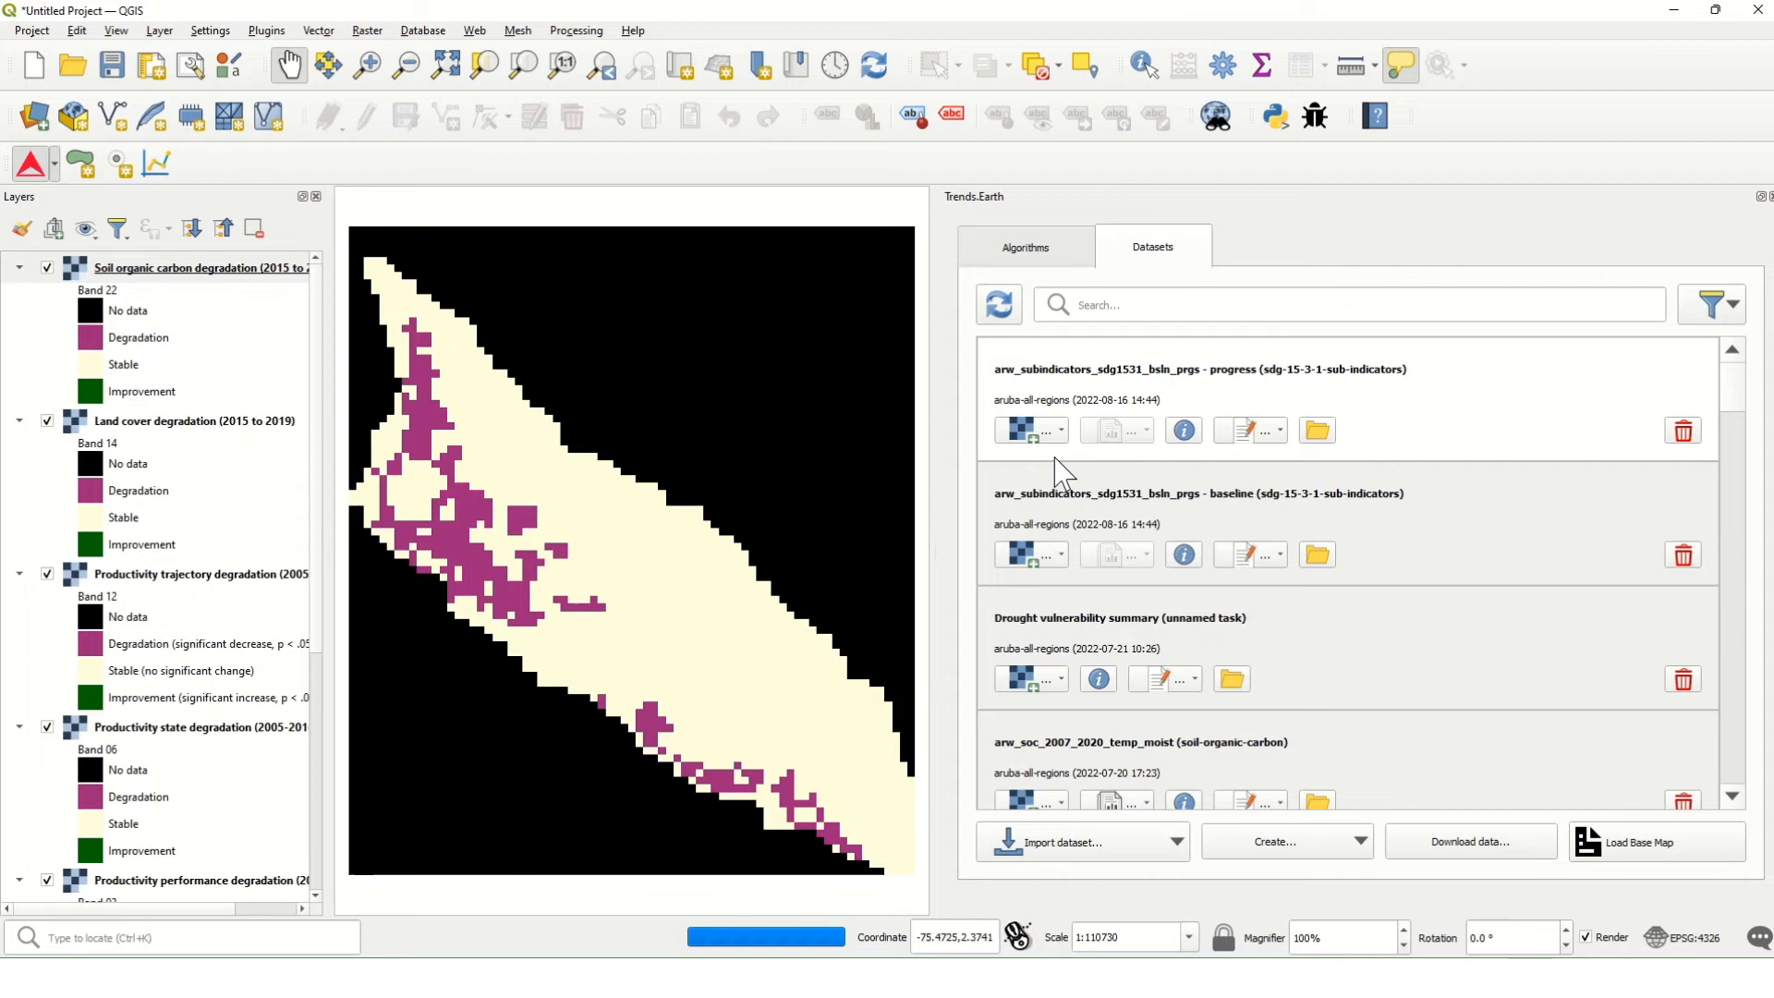
Step: Widen the layer list to read the full names and examine the progress-period degradation and population layers
left_click_drag(330, 391, 410, 389)
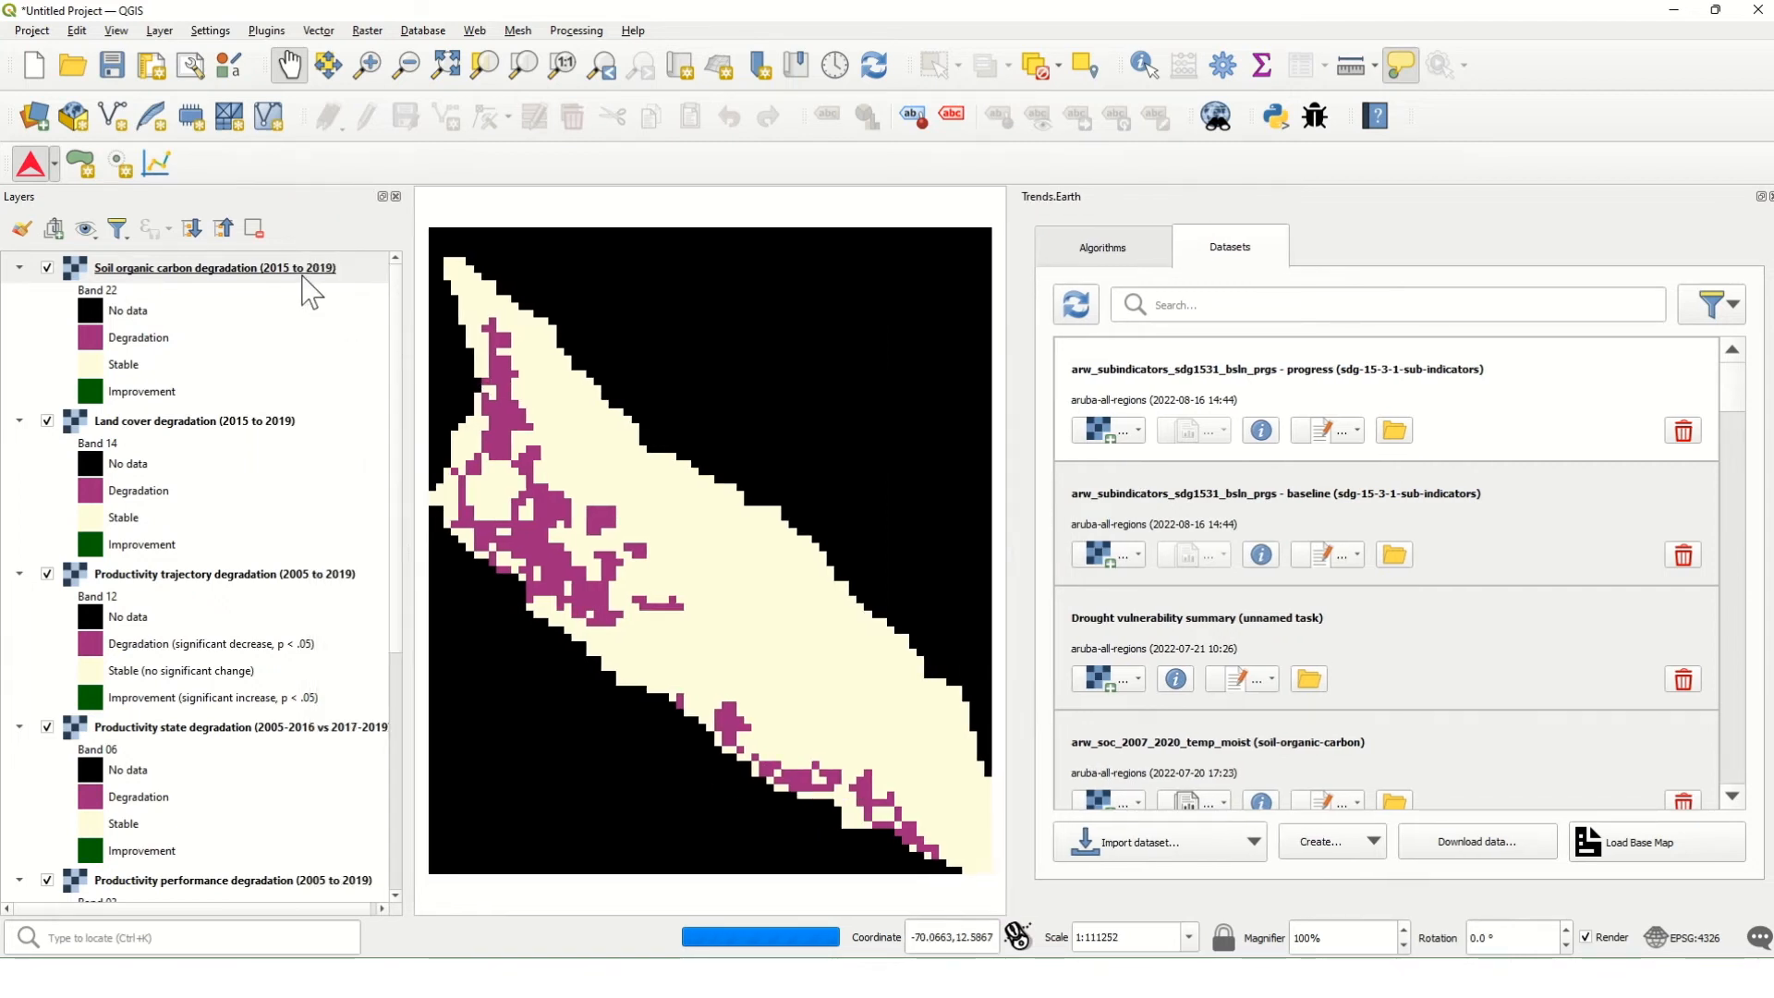
left_click_drag(396, 422, 407, 469)
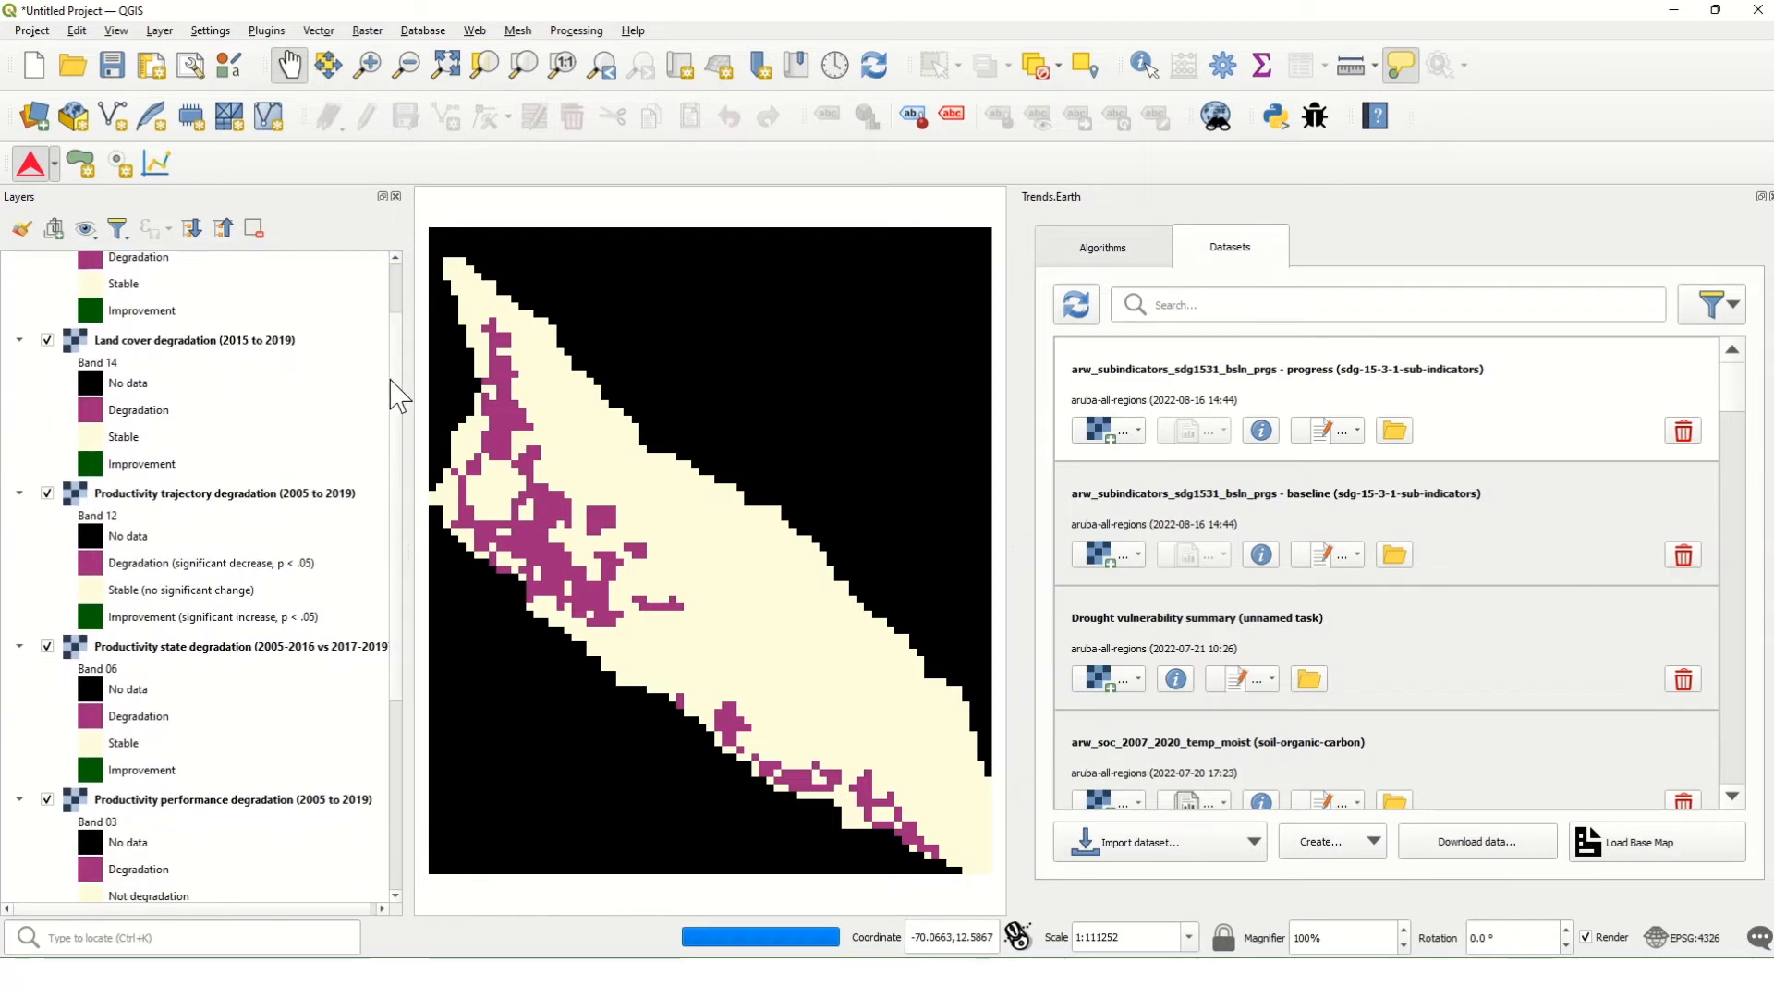
scroll(397, 407, "down", 1)
scroll(403, 432, "down", 4)
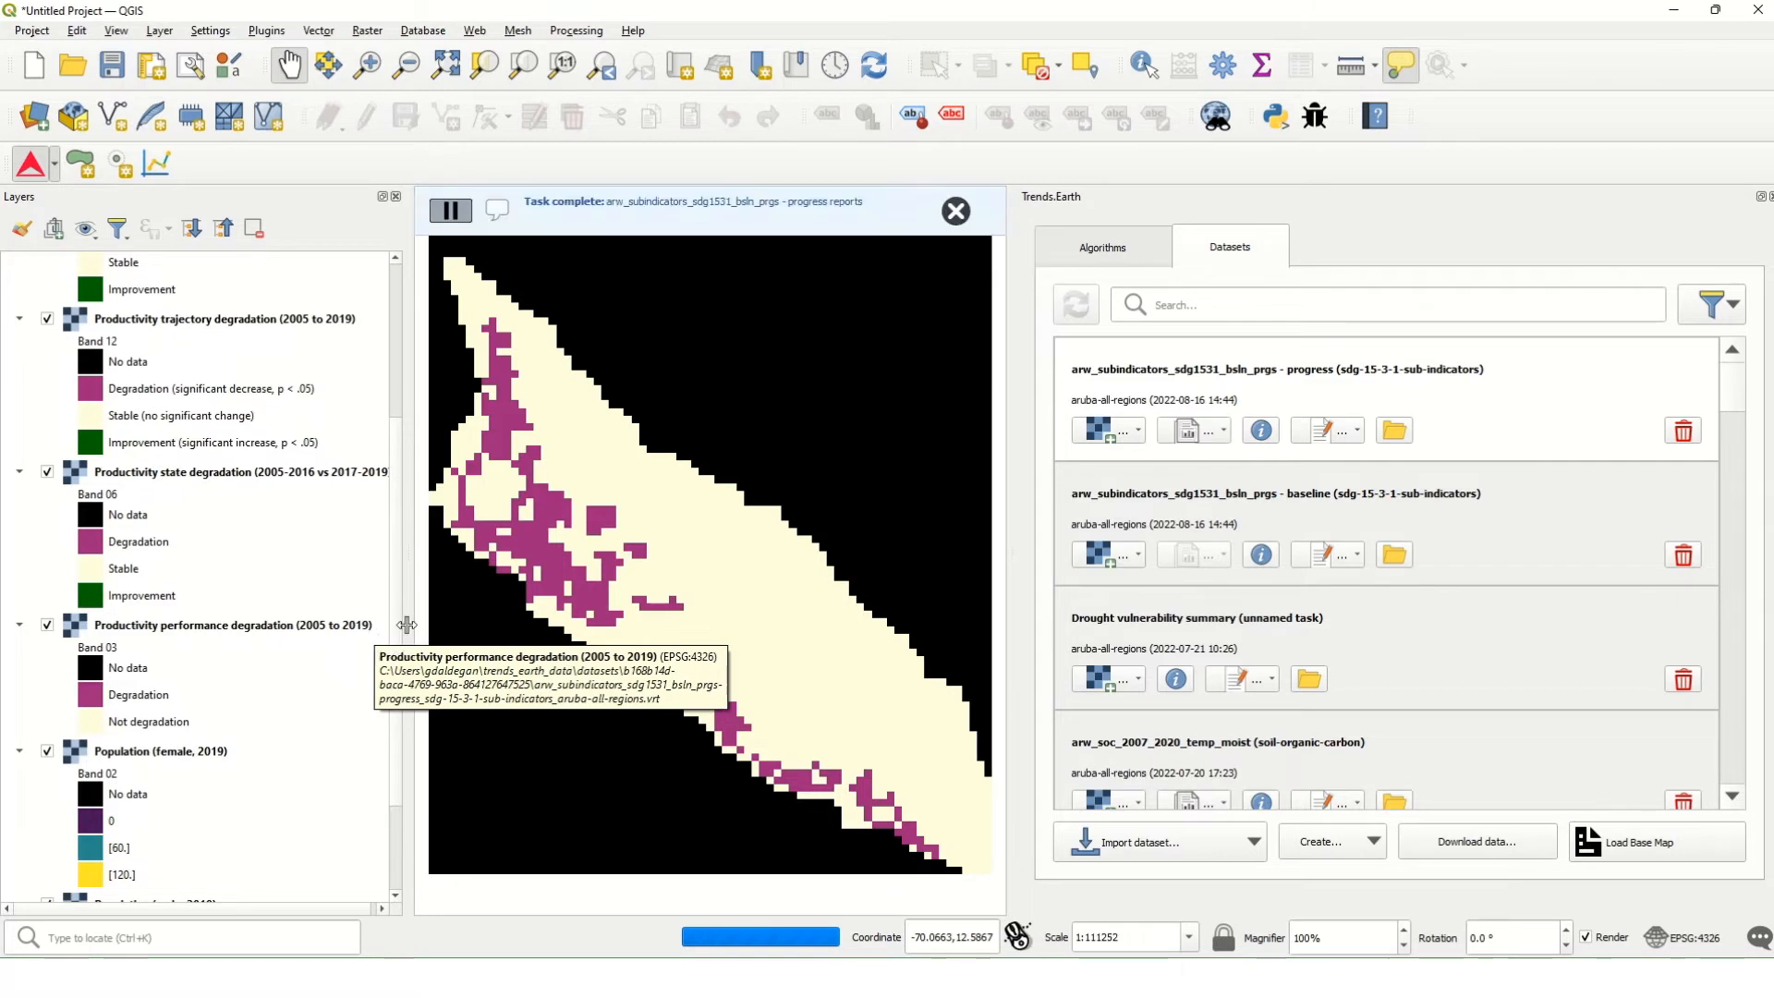
left_click_drag(407, 625, 395, 625)
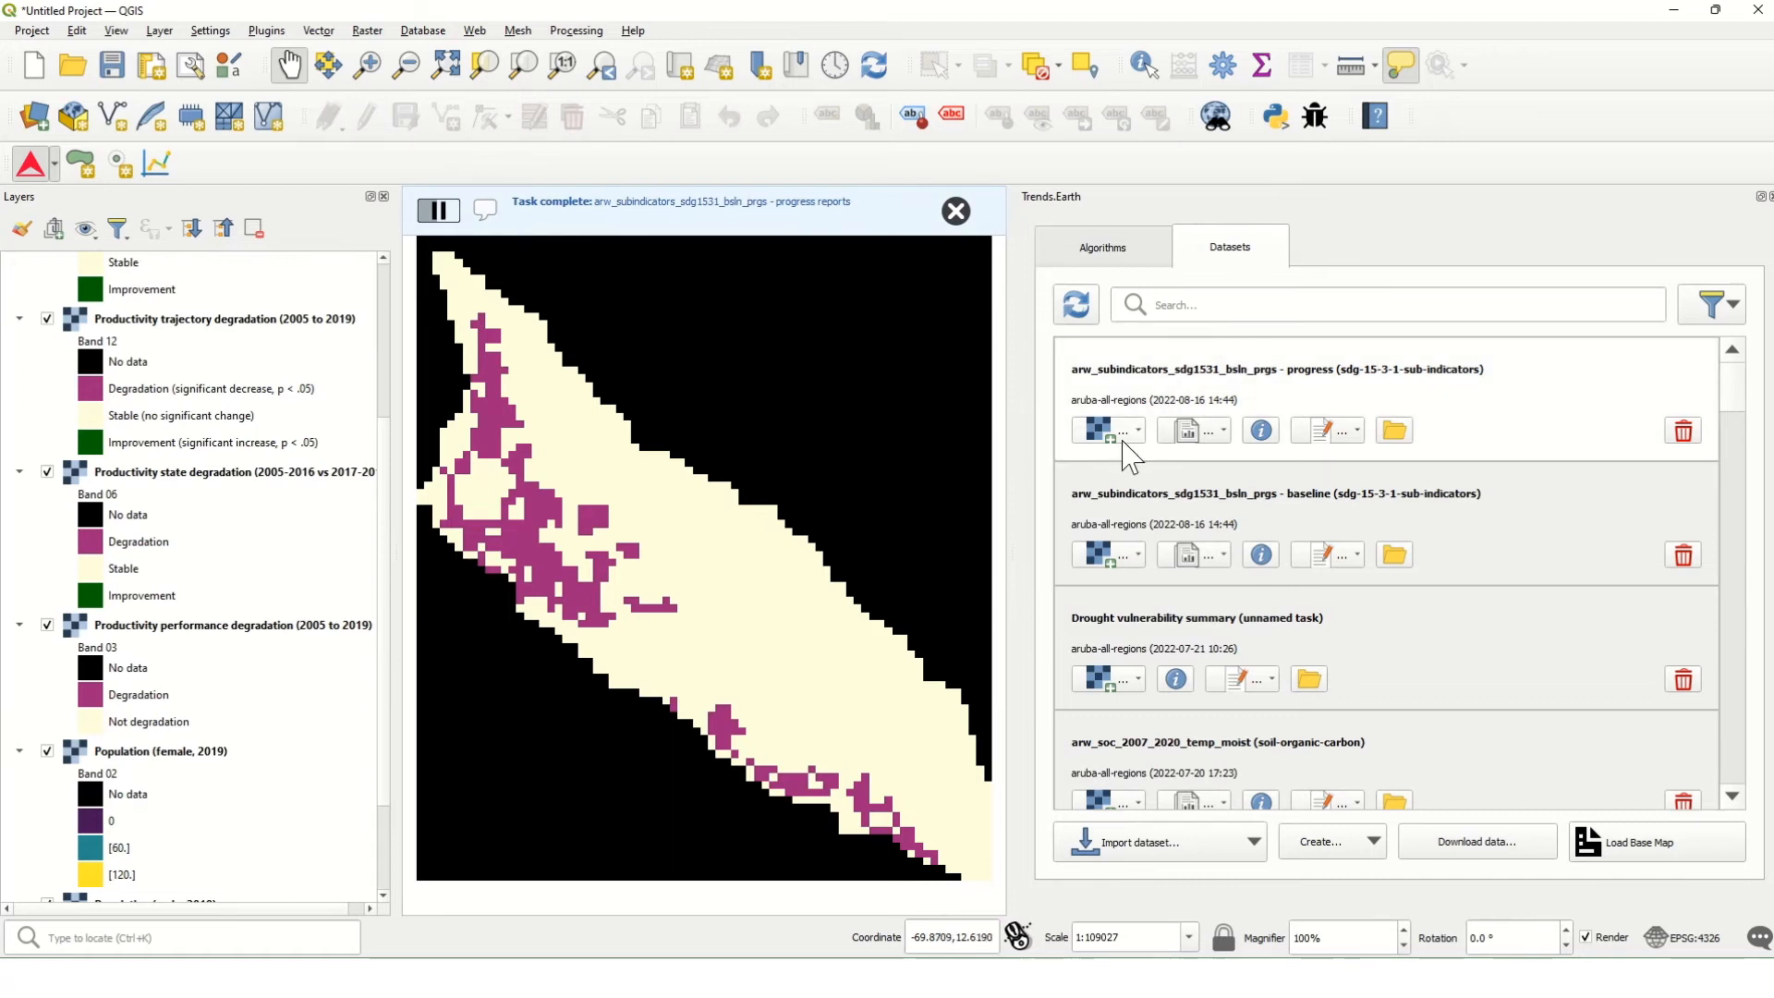
Step: Add the default layers of the arw_subindicators_sdg1531_bsln_prgs baseline dataset to the map and look through the layer list
left_click(1133, 558)
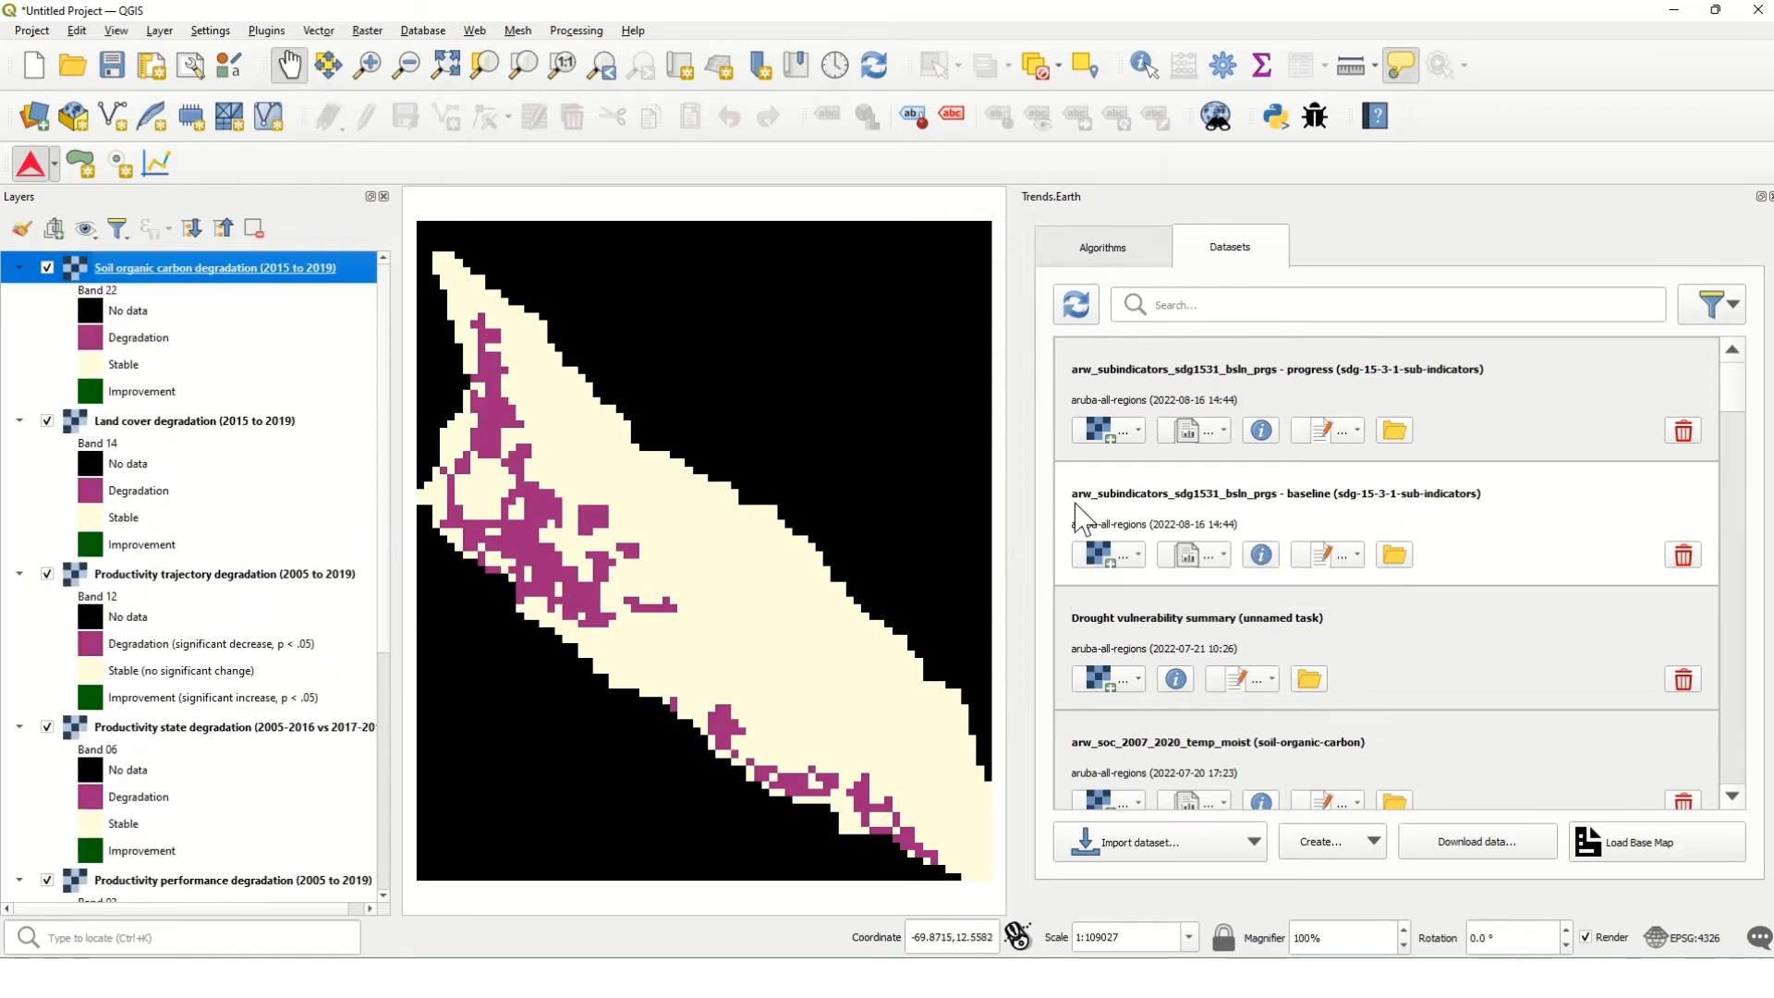
left_click(1125, 555)
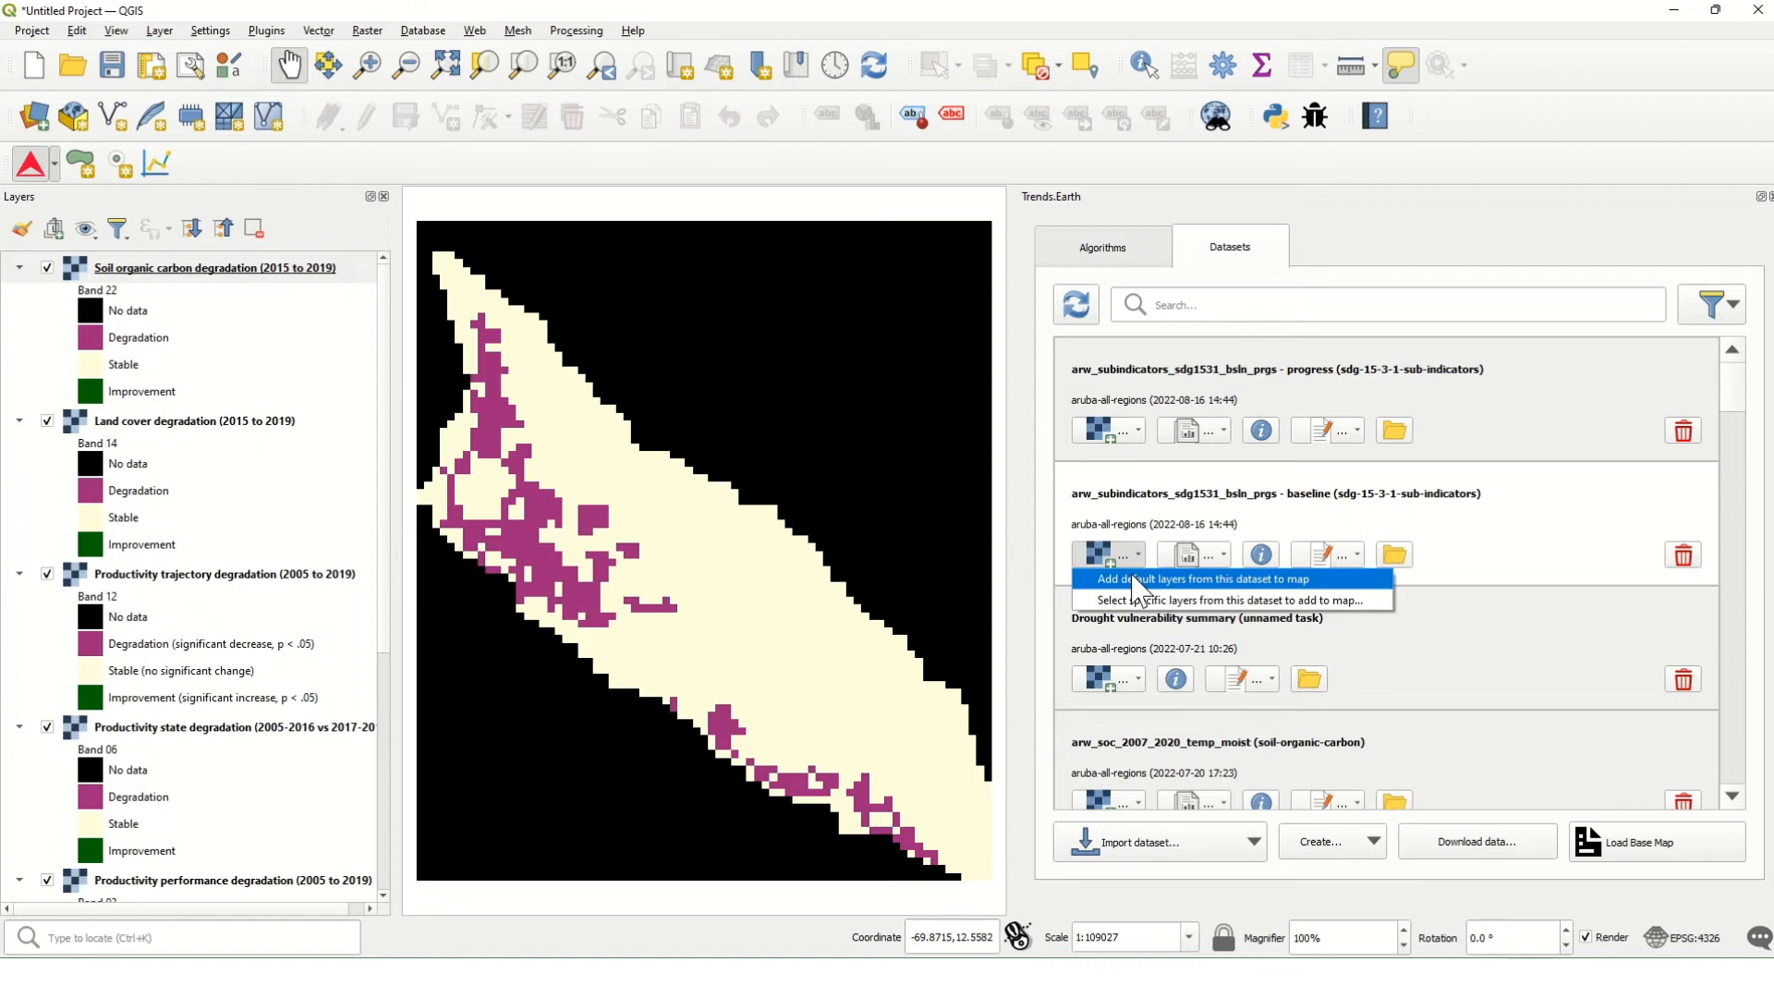
left_click(1132, 579)
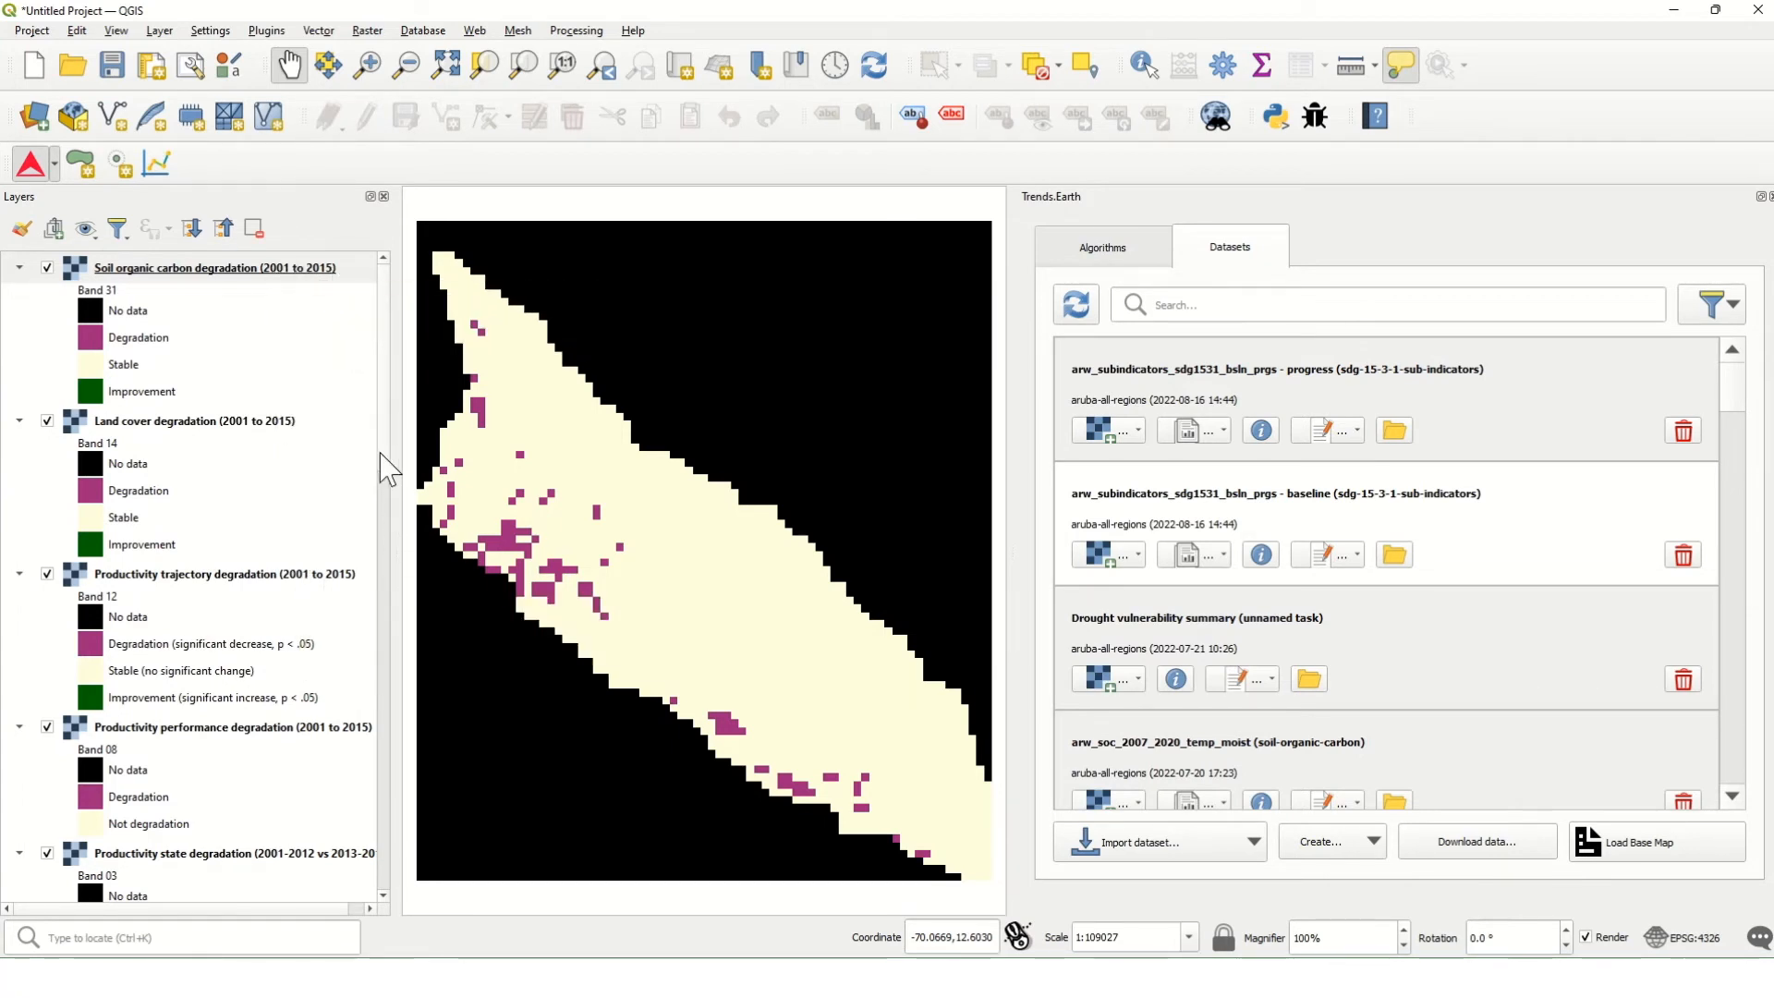
scroll(389, 471, "down", 3)
scroll(393, 514, "down", 8)
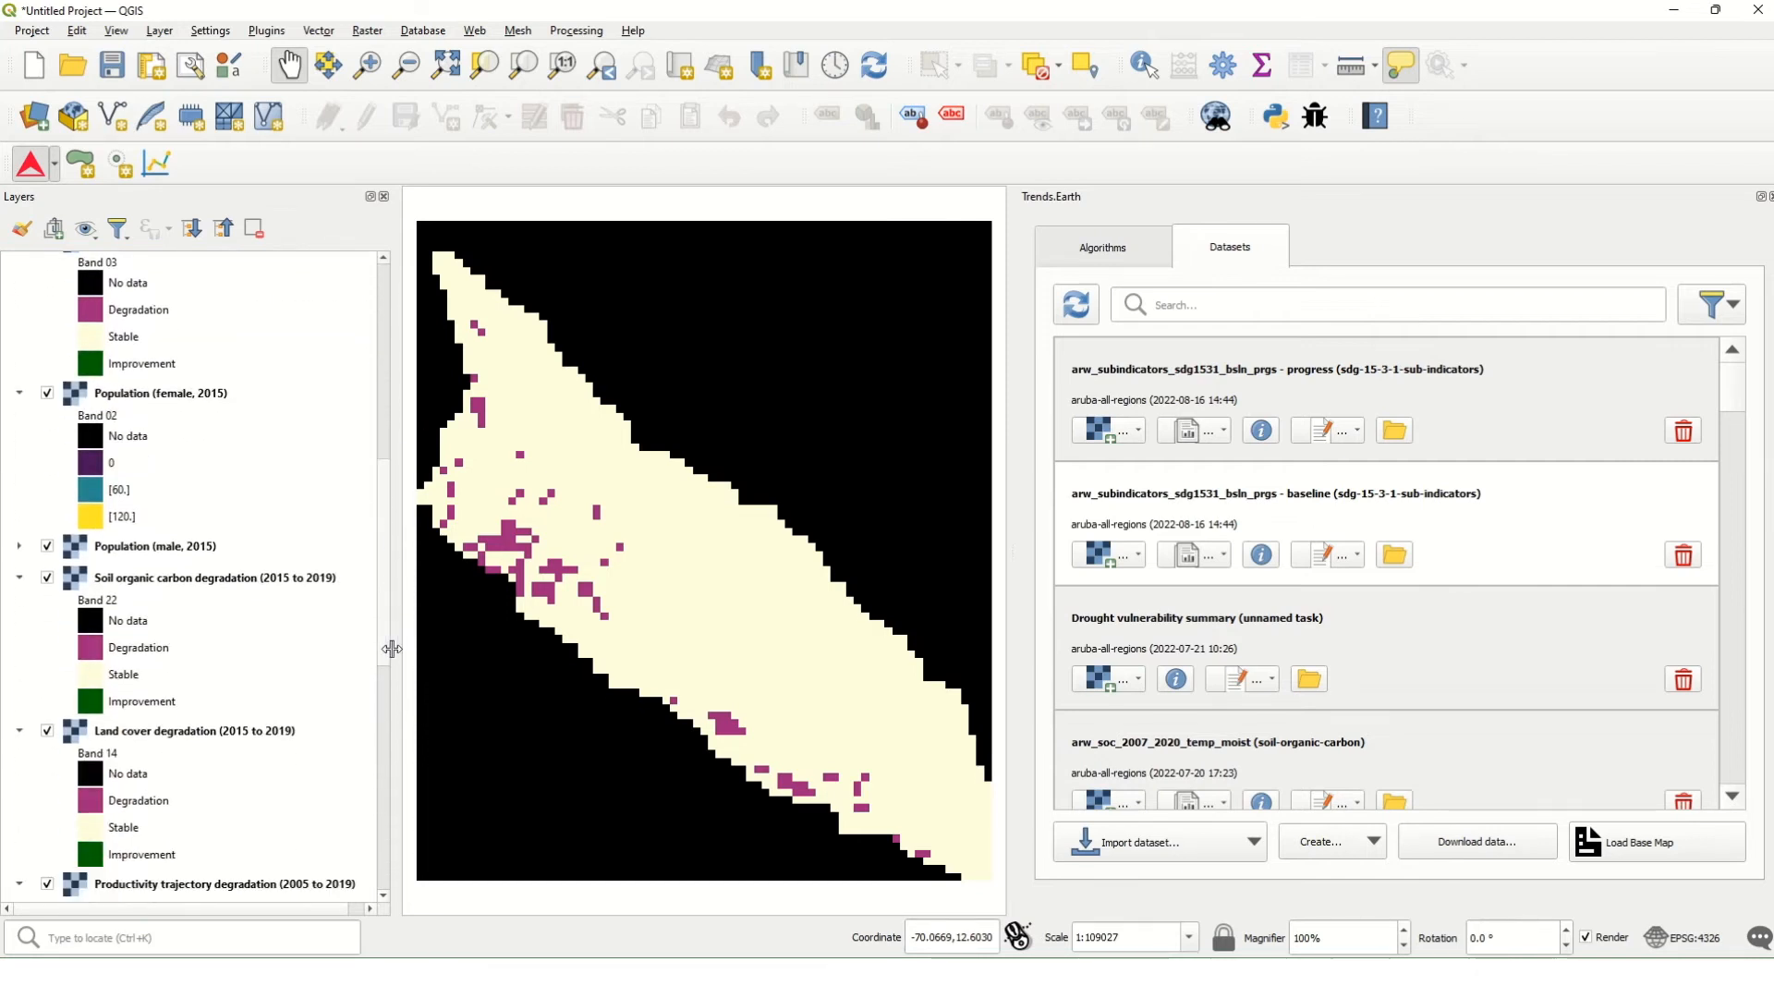
Step: Look through the soil organic carbon, land cover and productivity degradation layers in the layer list
scroll(388, 563, "down", 2)
scroll(384, 591, "down", 1)
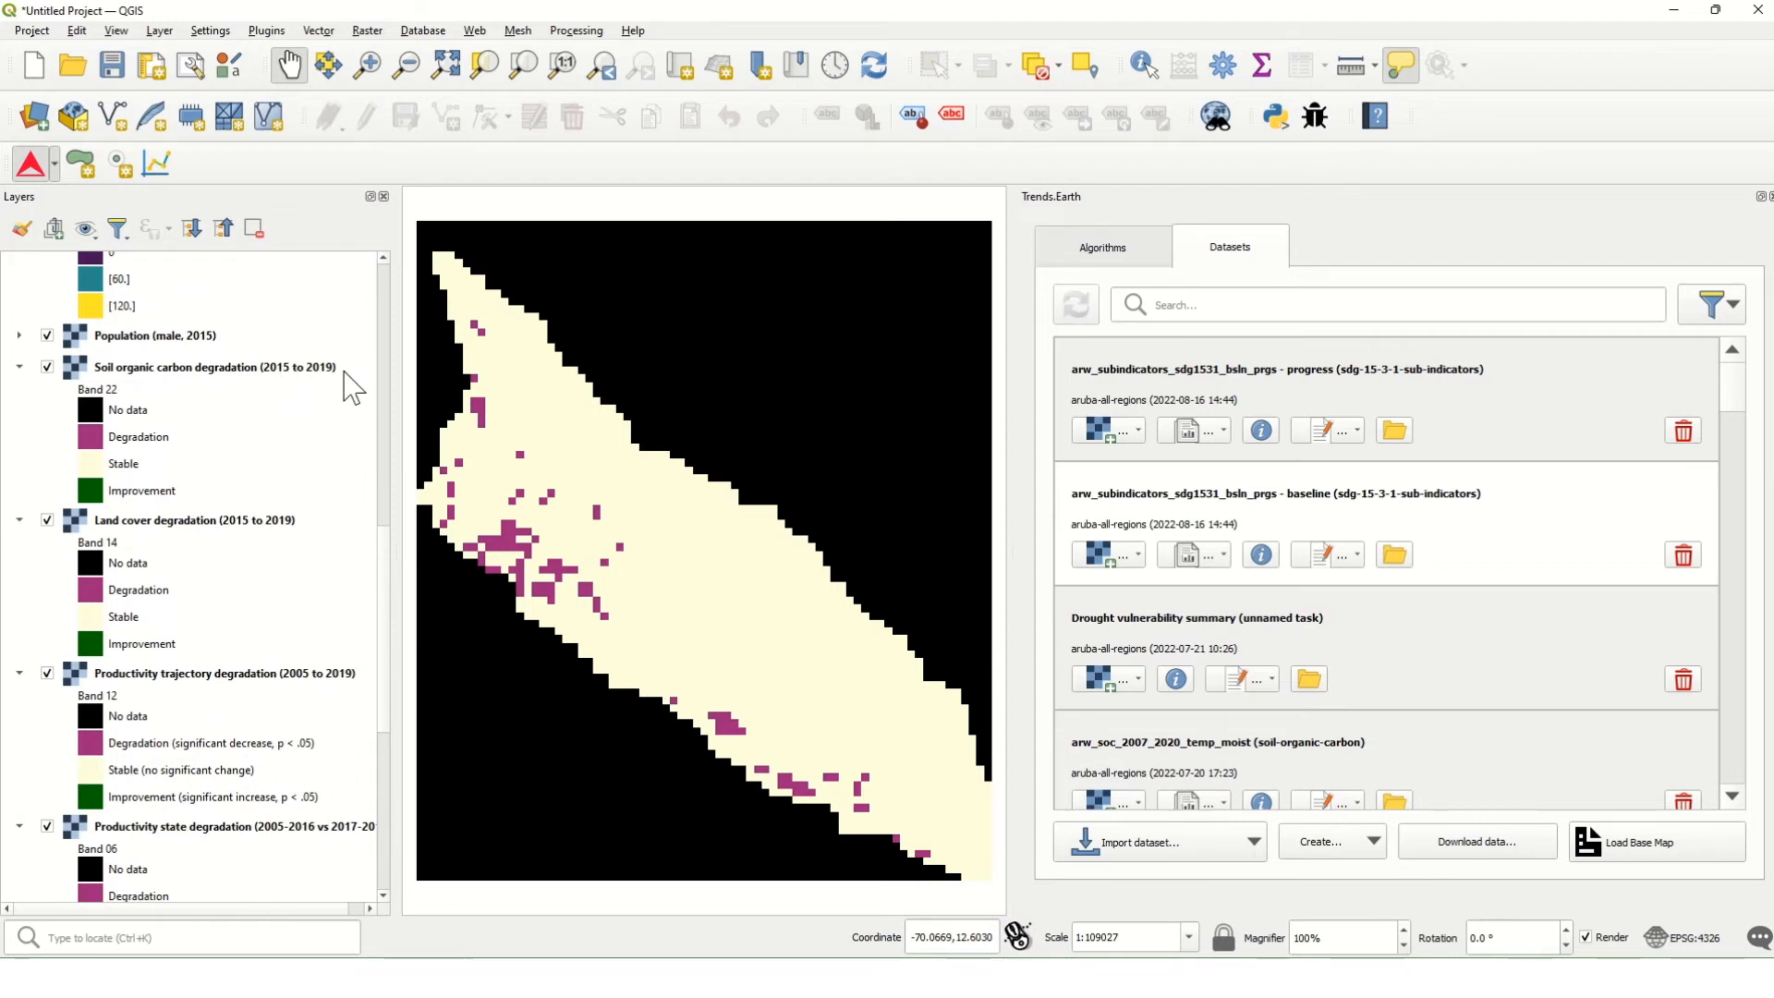
scroll(396, 577, "up", 2)
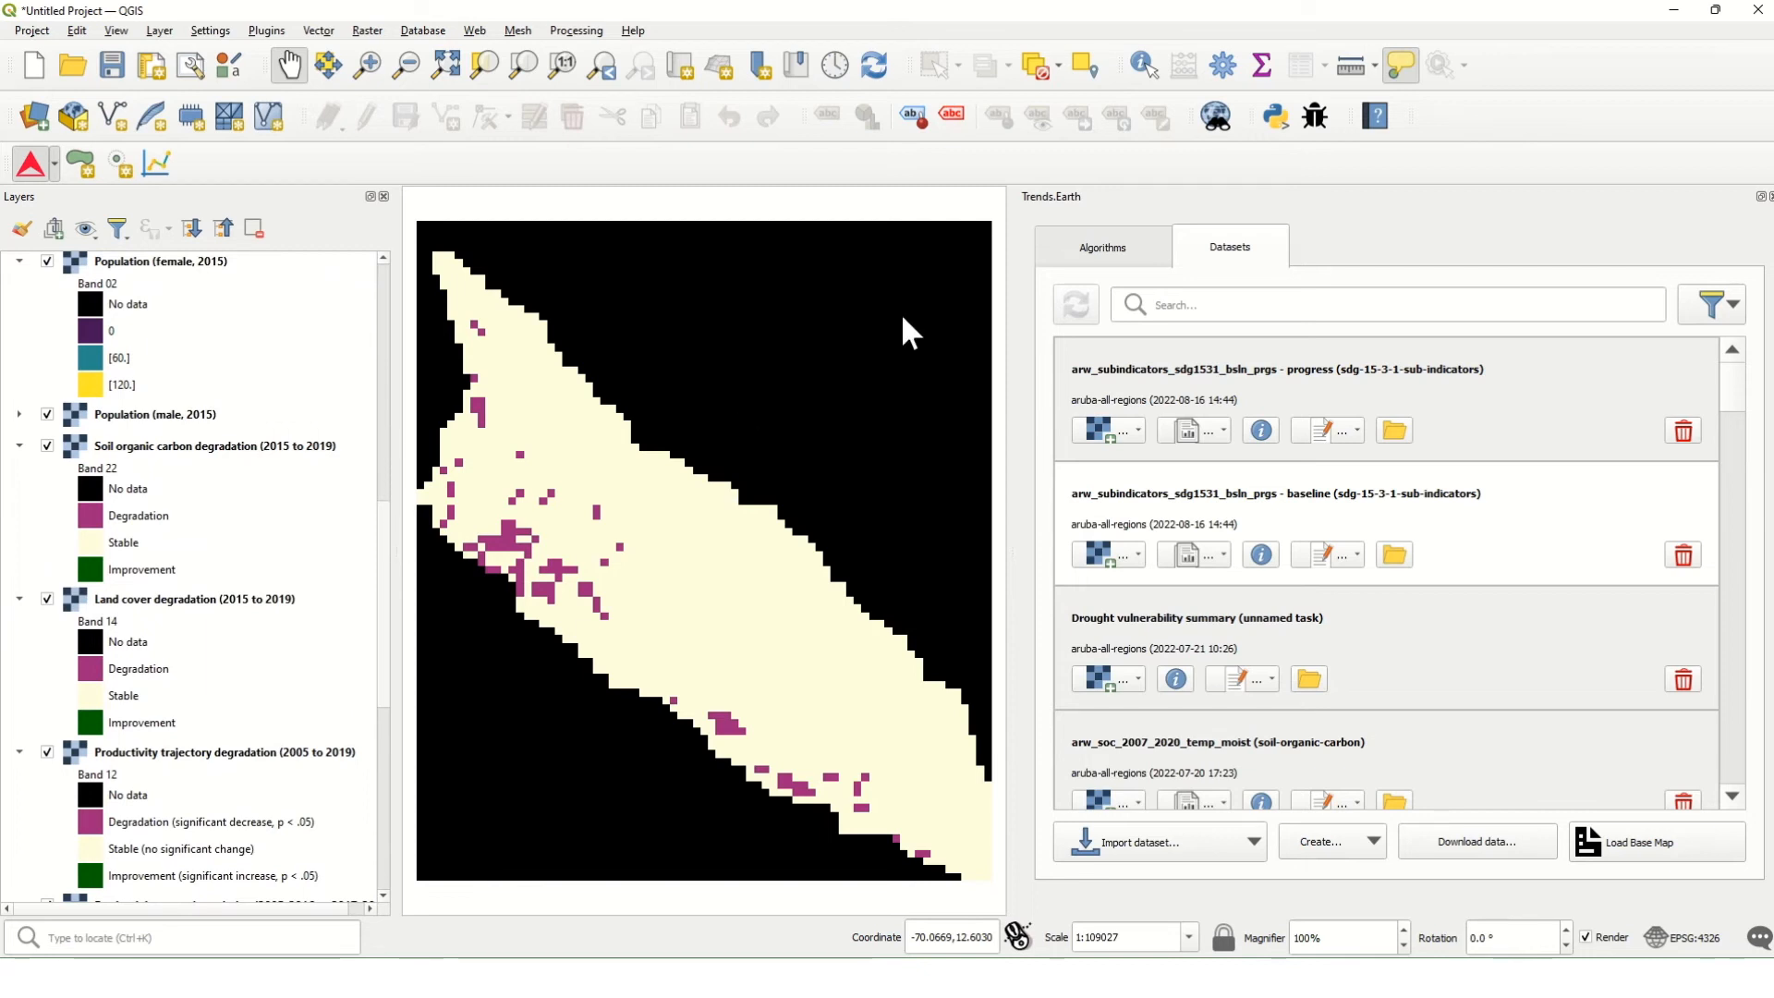
Step: Open the local Indicator for SDG 15.3.1 calculation and choose the arw_subindicators_sdg1531_bsln_prgs baseline sub-indicators as the baseline dataset
left_click(1111, 248)
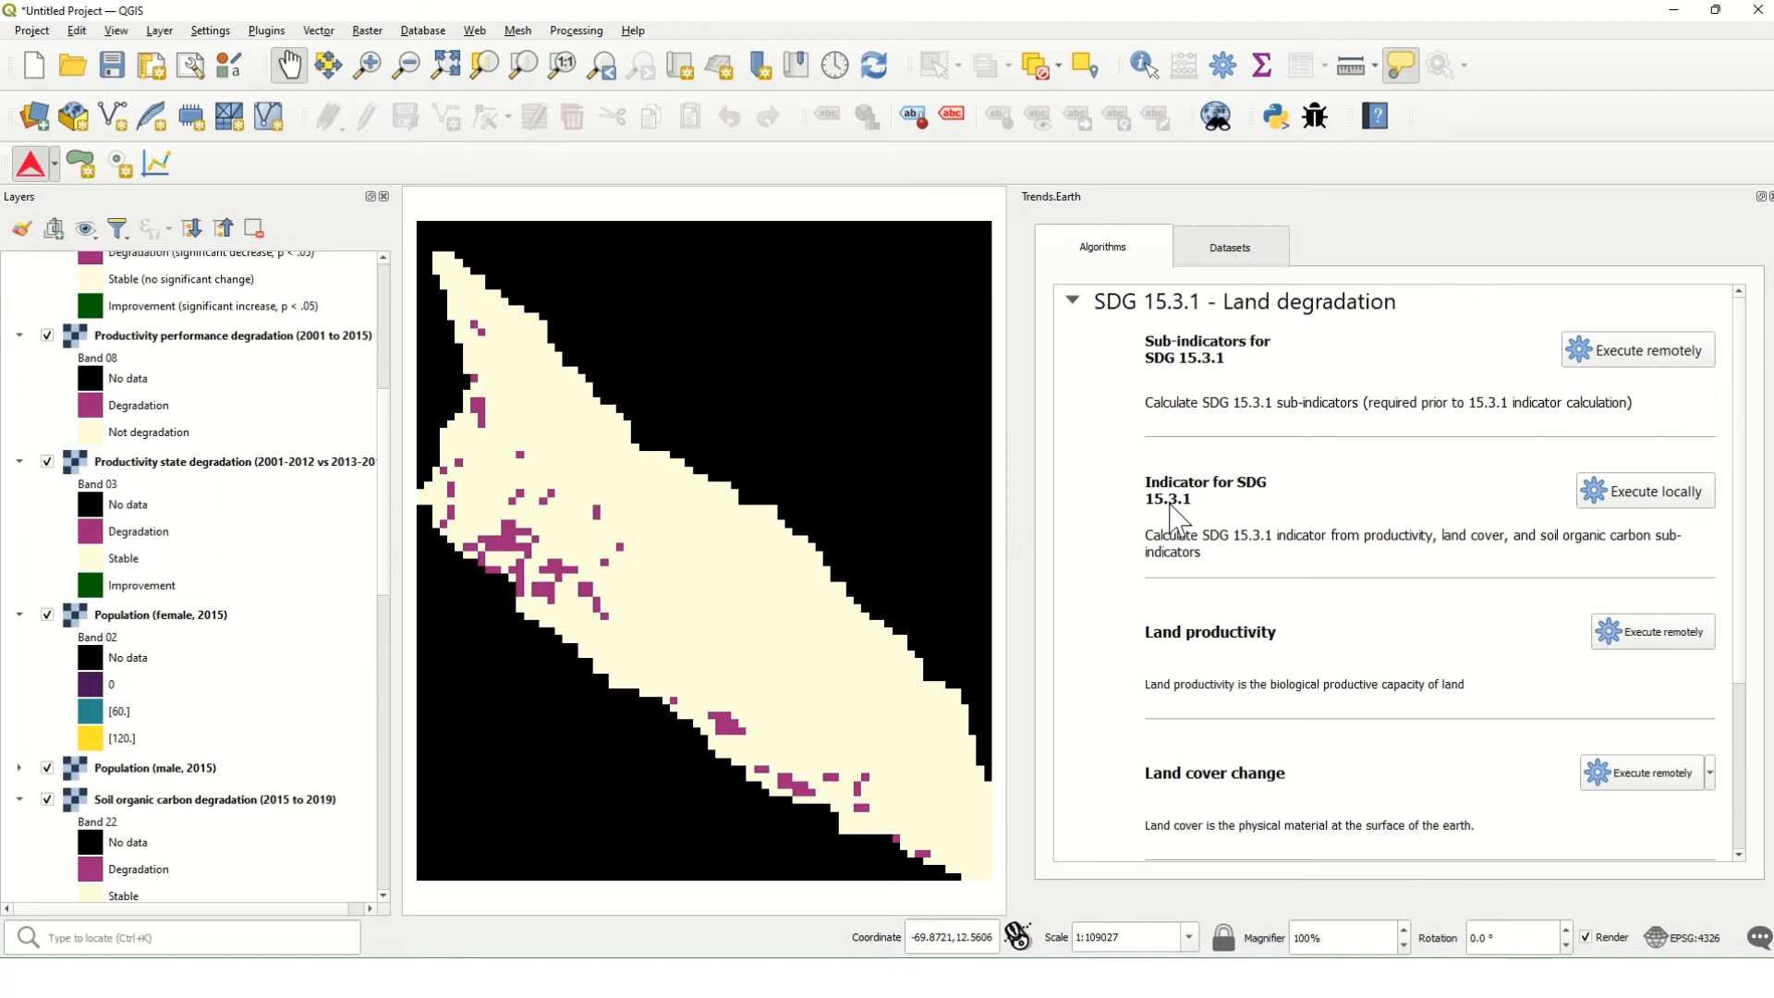
left_click(1638, 507)
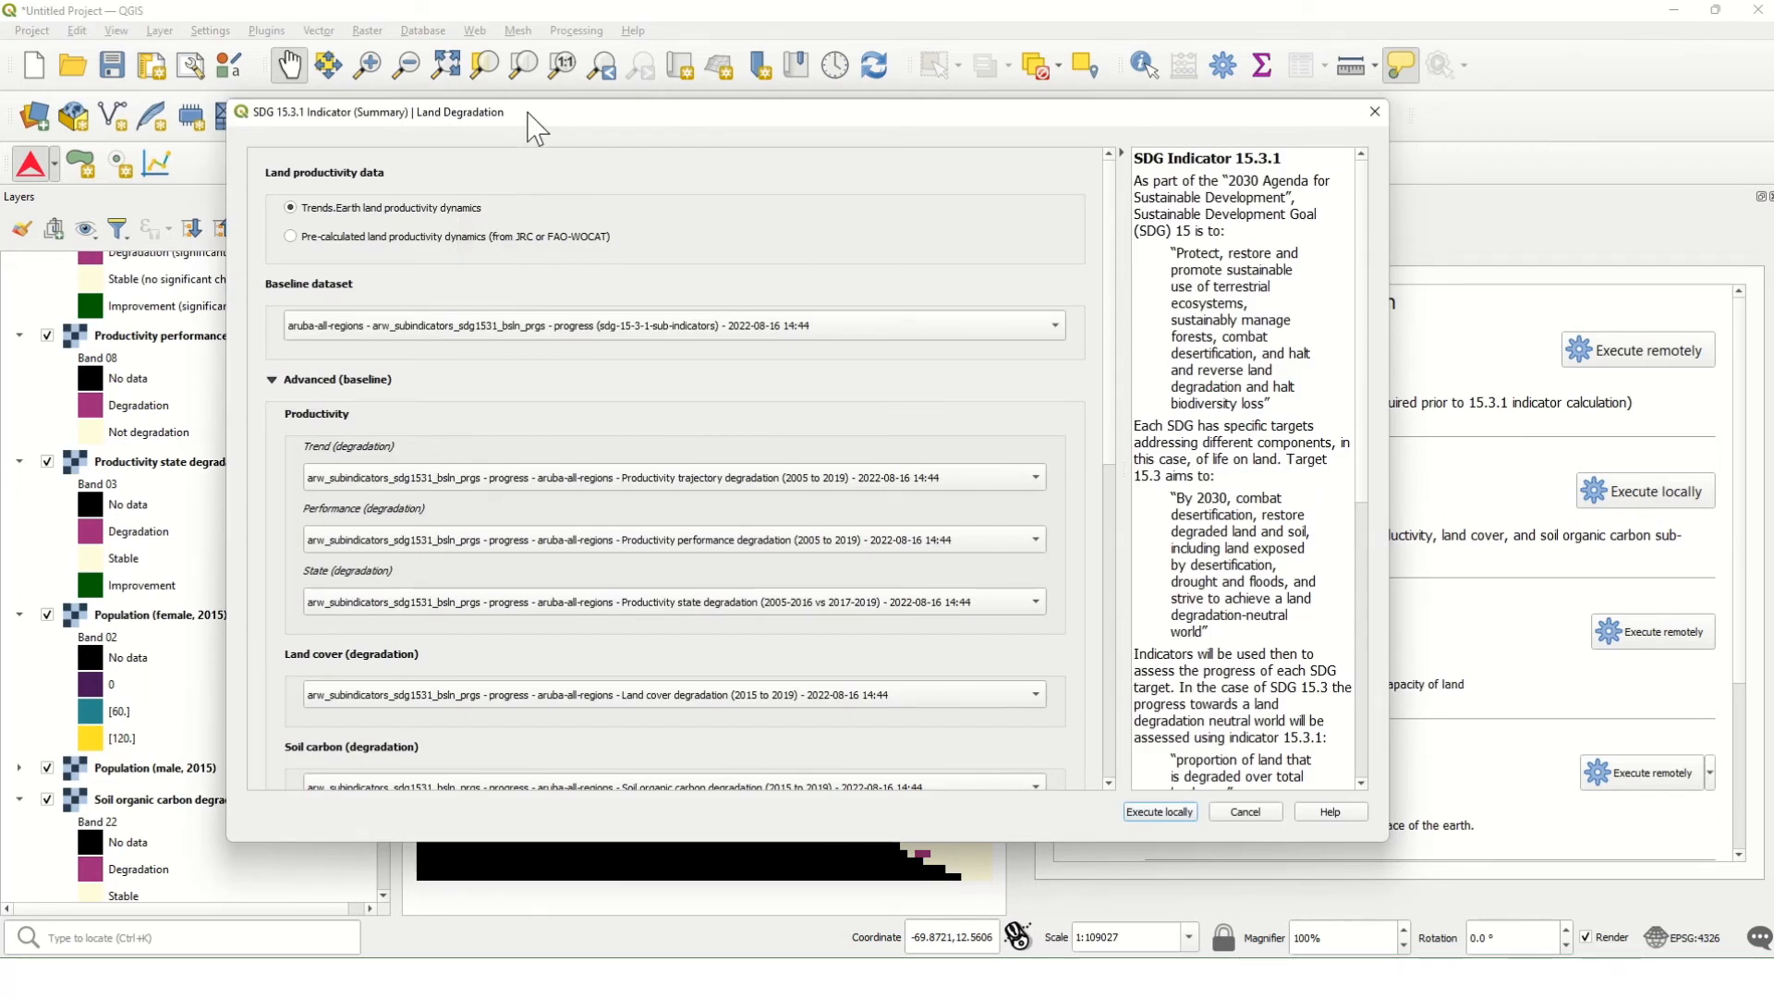
left_click_drag(541, 132, 686, 130)
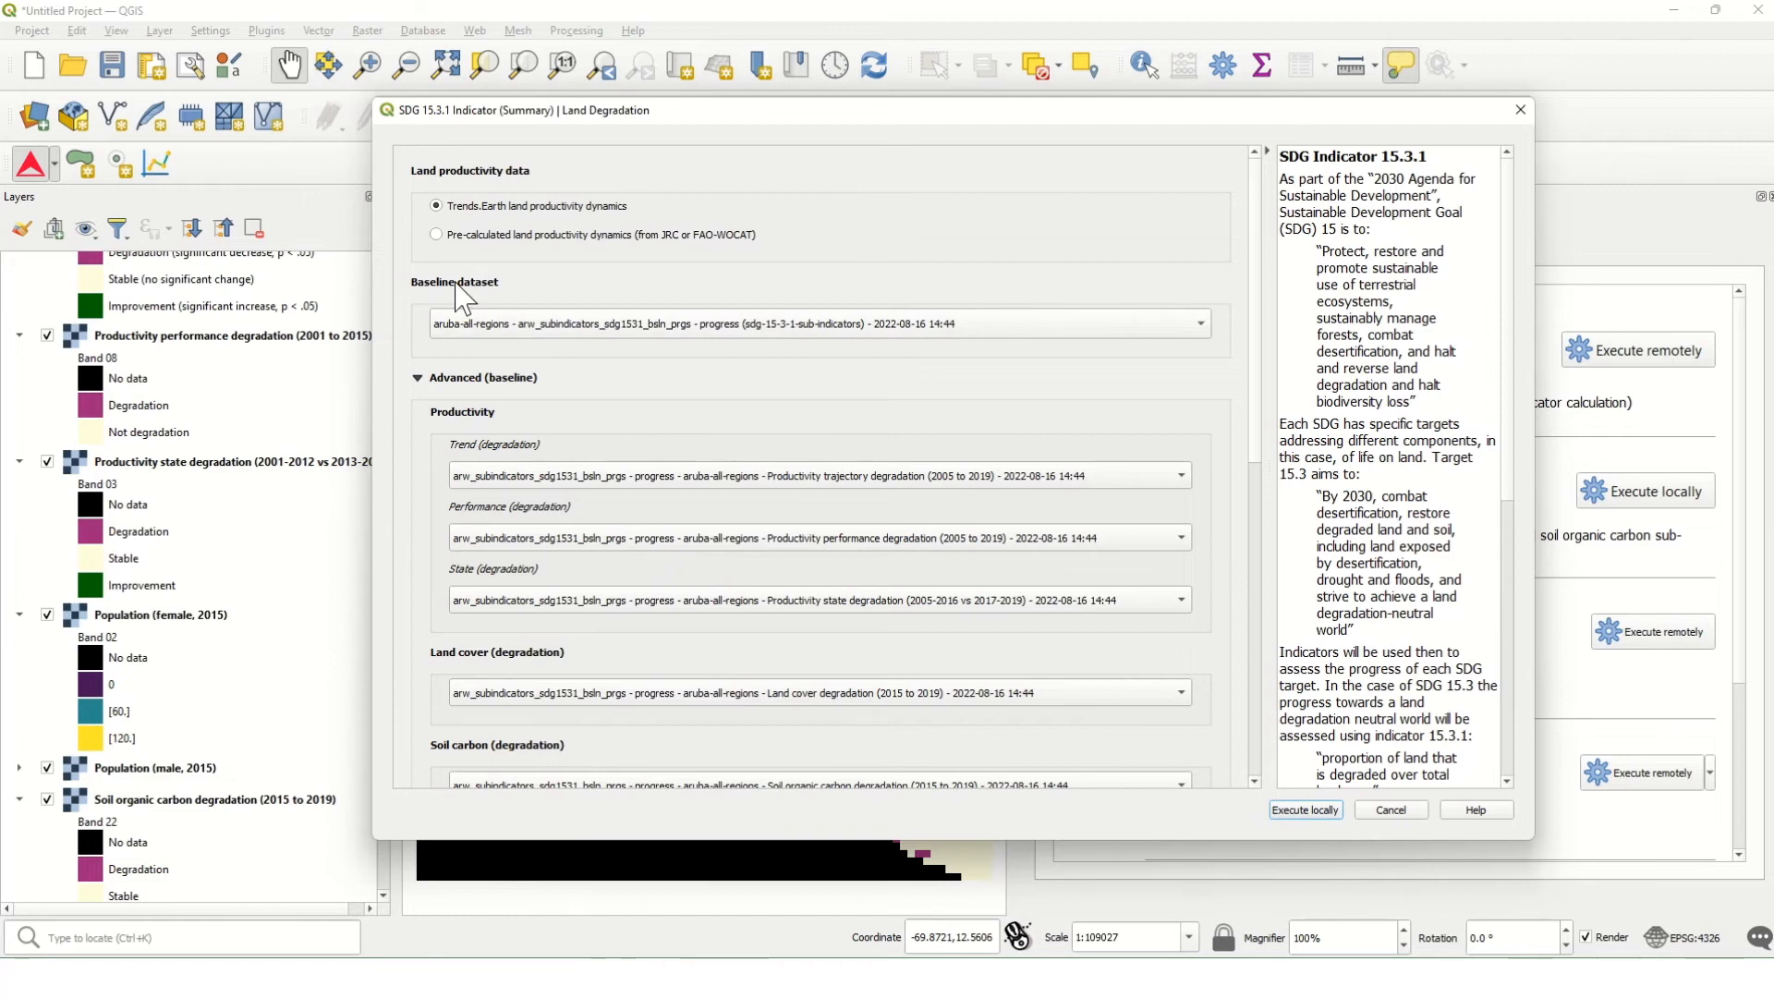
left_click(729, 347)
left_click(728, 345)
left_click(726, 344)
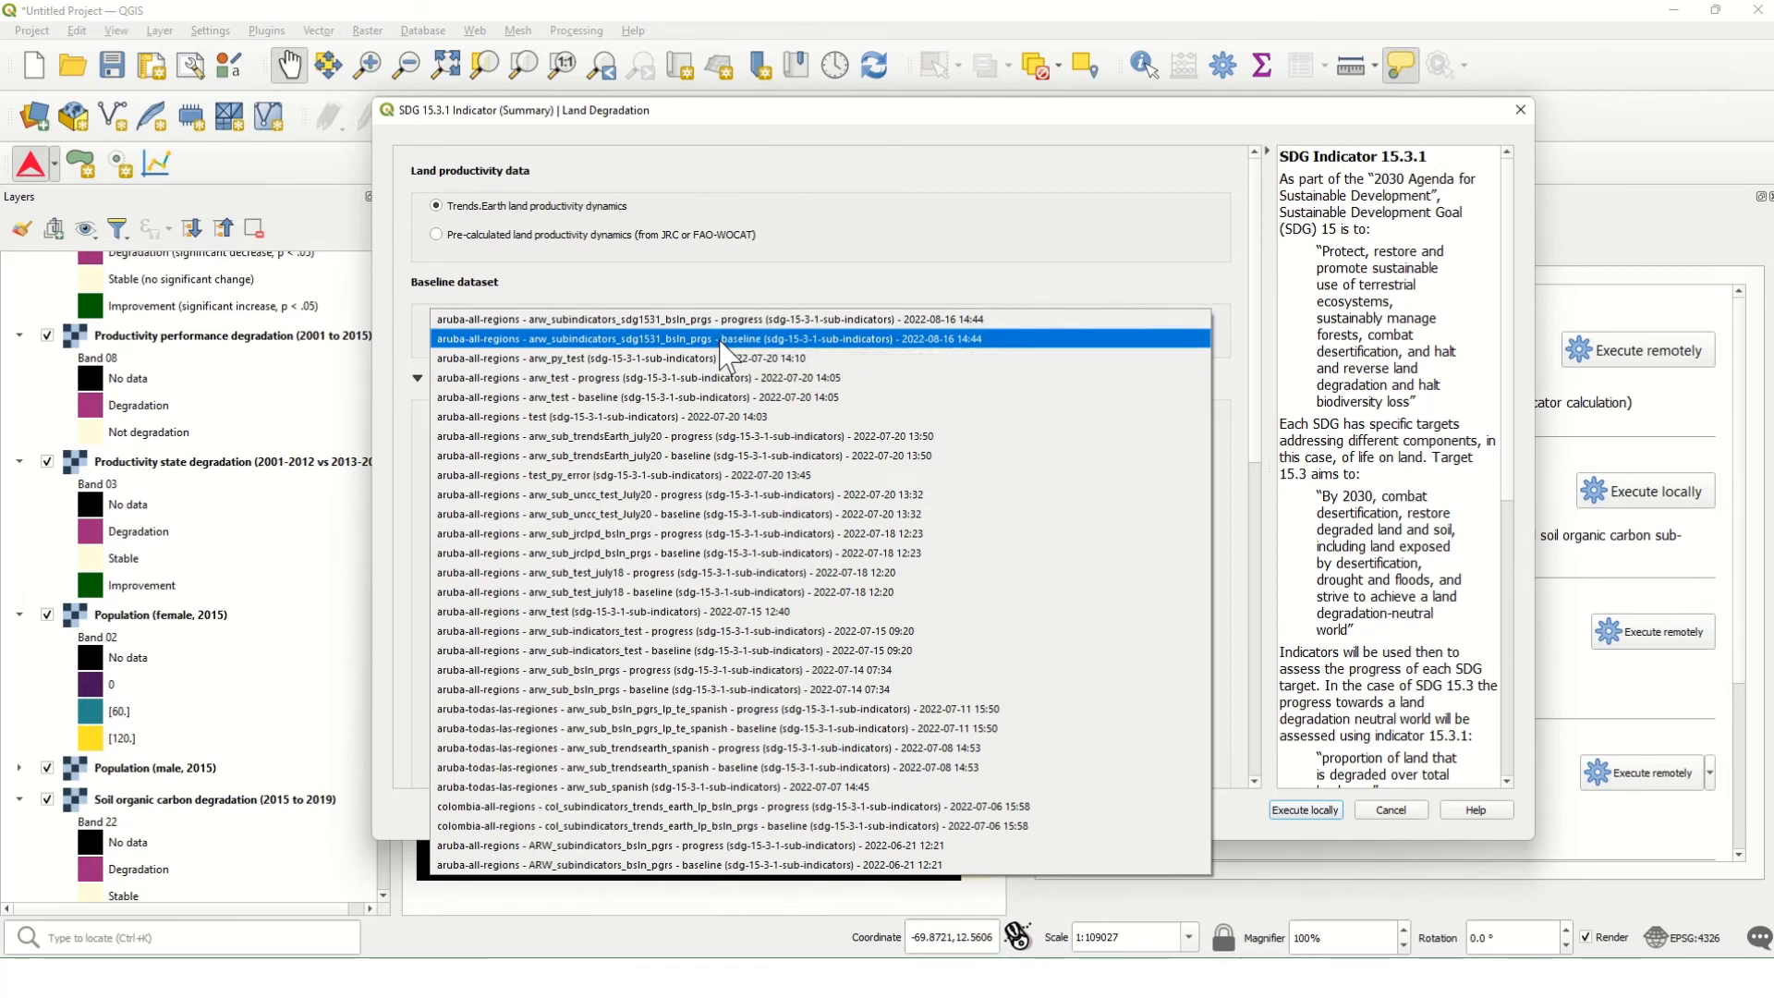
left_click(722, 340)
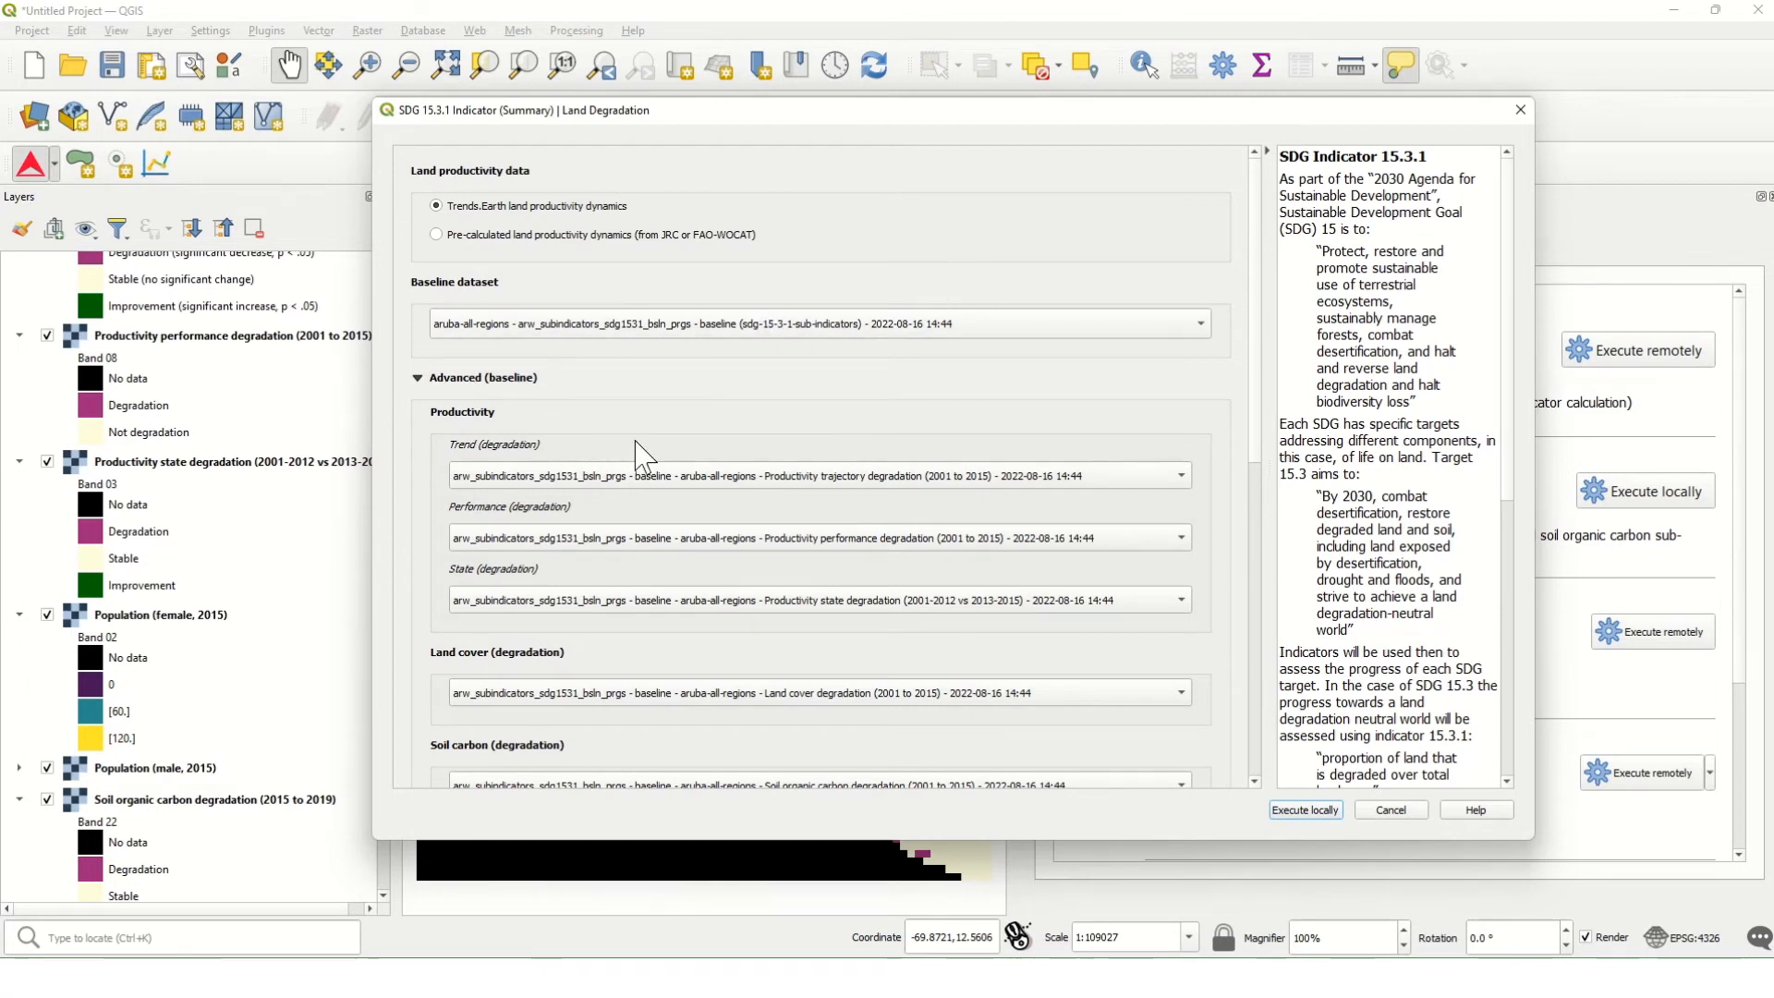
Step: Review the advanced baseline inputs and enable the population option for calculating population exposed by degradation
scroll(1264, 443, "down", 3)
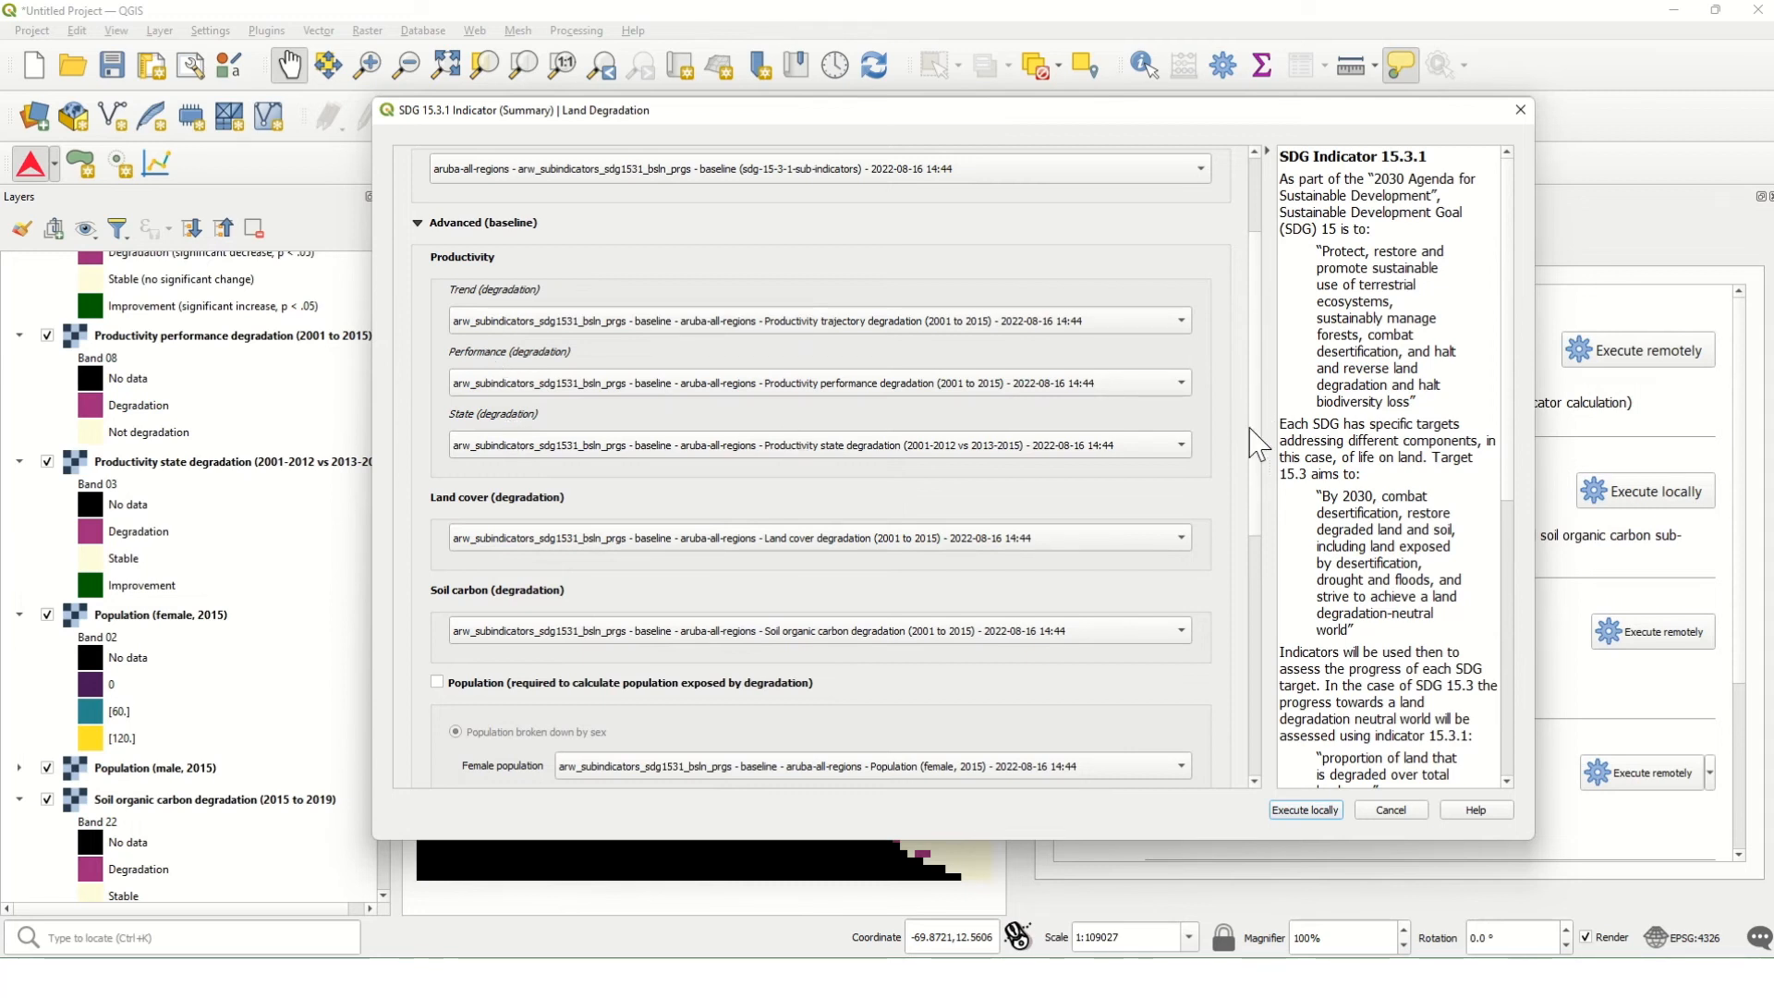
scroll(1259, 465, "down", 1)
scroll(1259, 465, "down", 2)
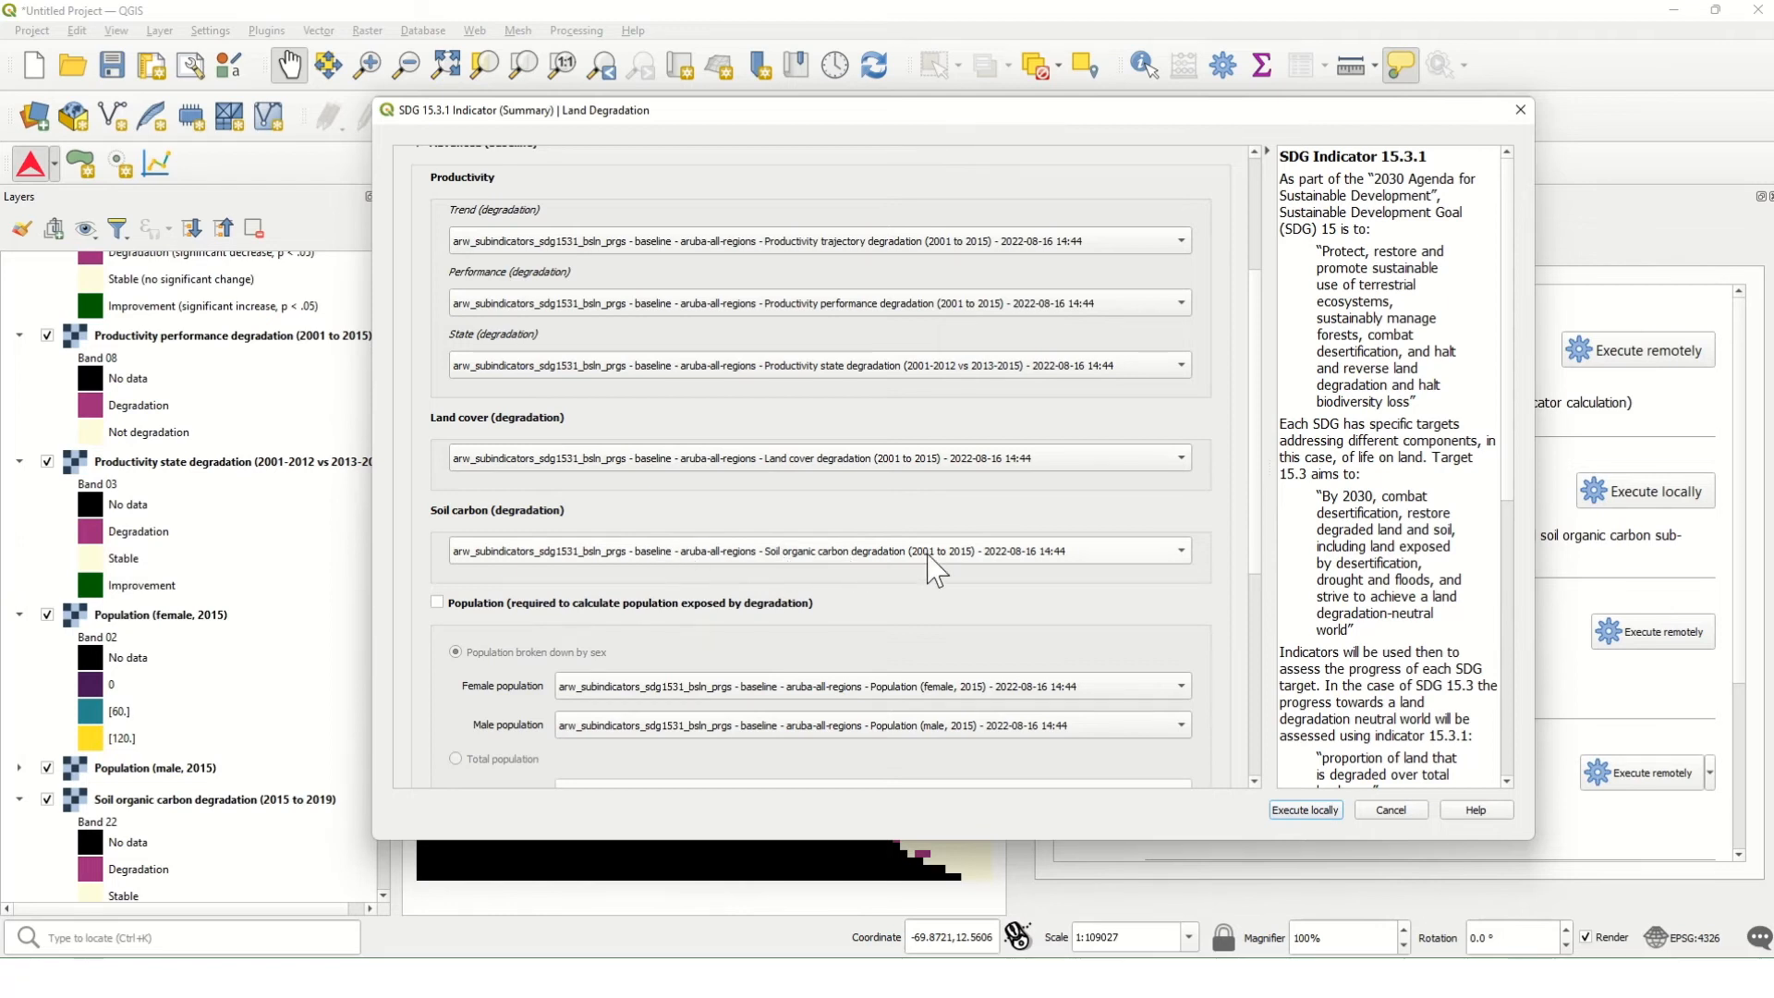
left_click(510, 603)
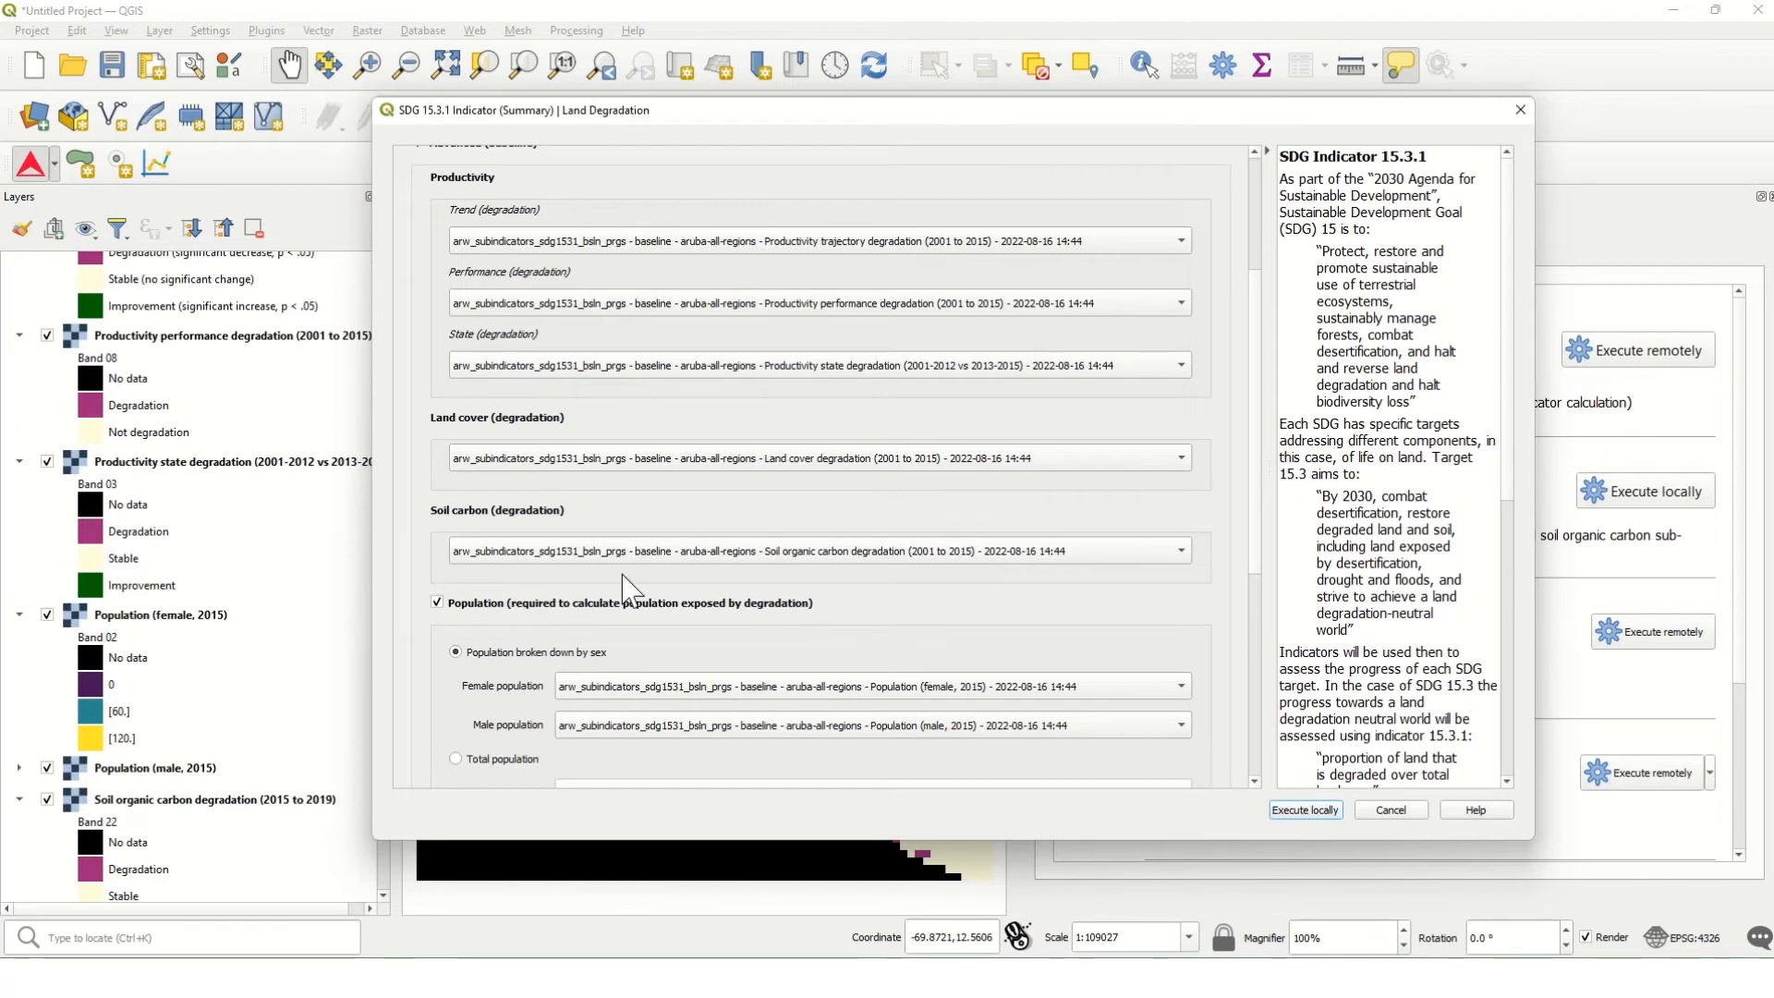
Step: Include the progress period for comparison to the baseline, with population exposed by degradation enabled in its advanced settings
left_click_drag(1259, 442, 1254, 523)
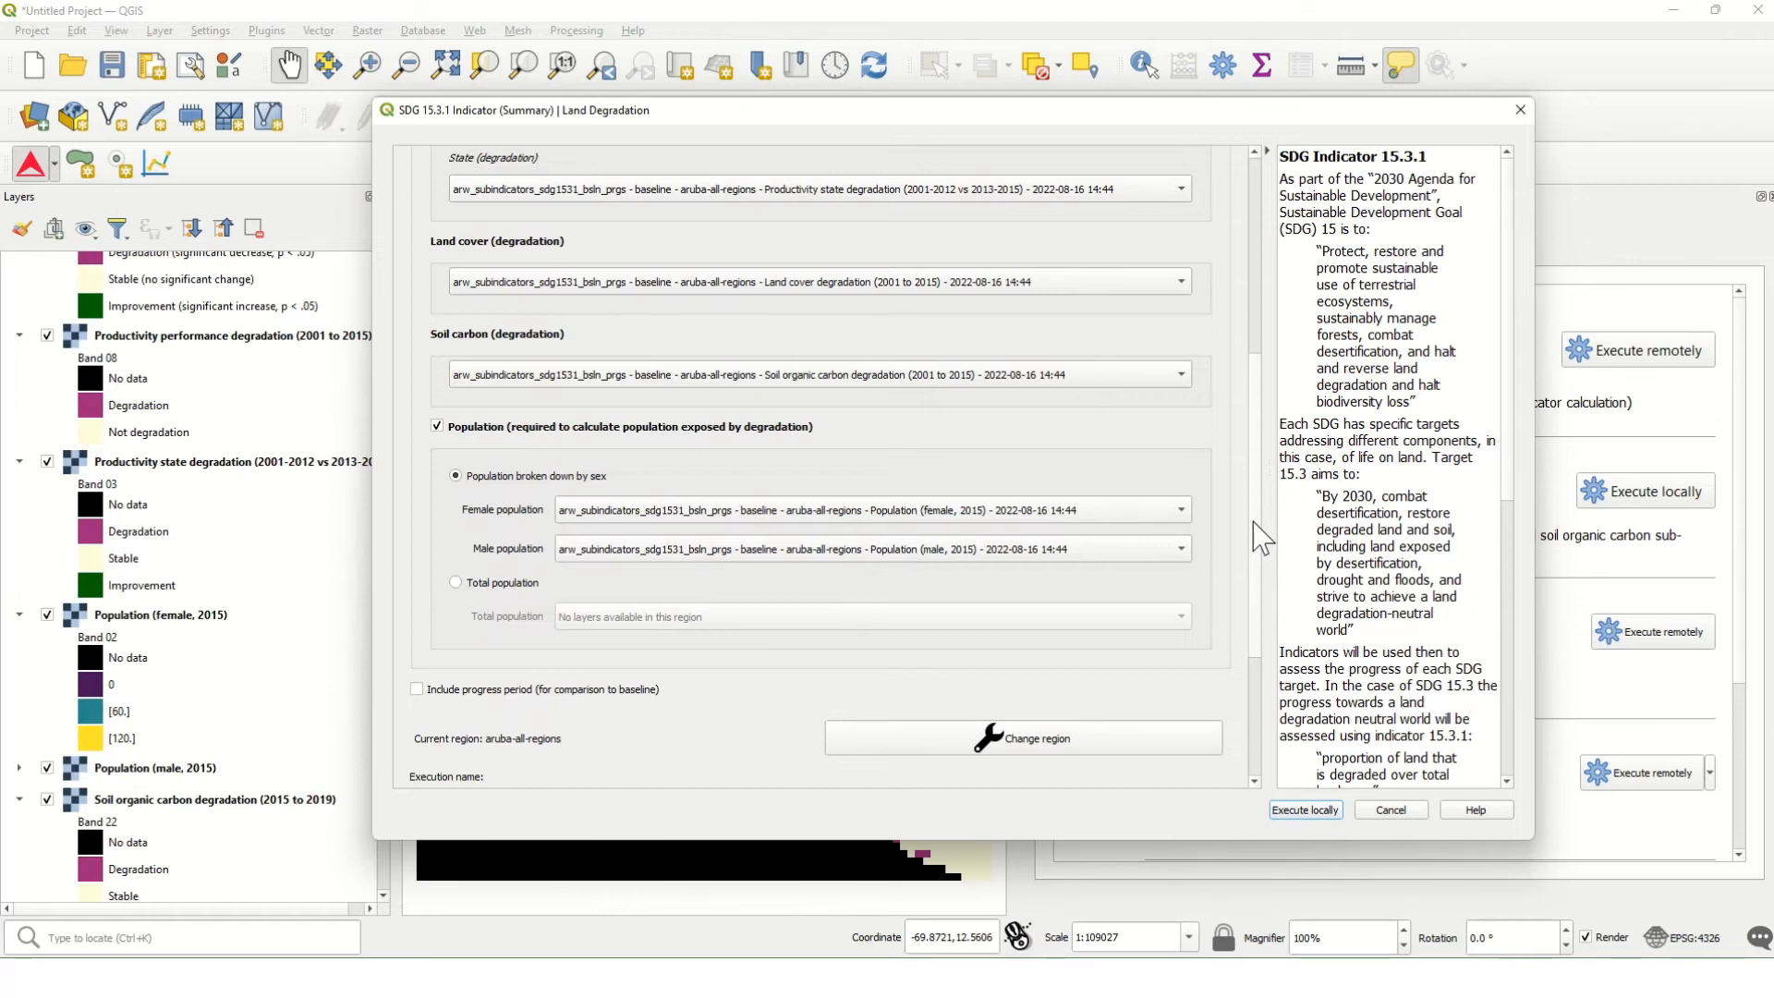
scroll(1253, 527, "down", 1)
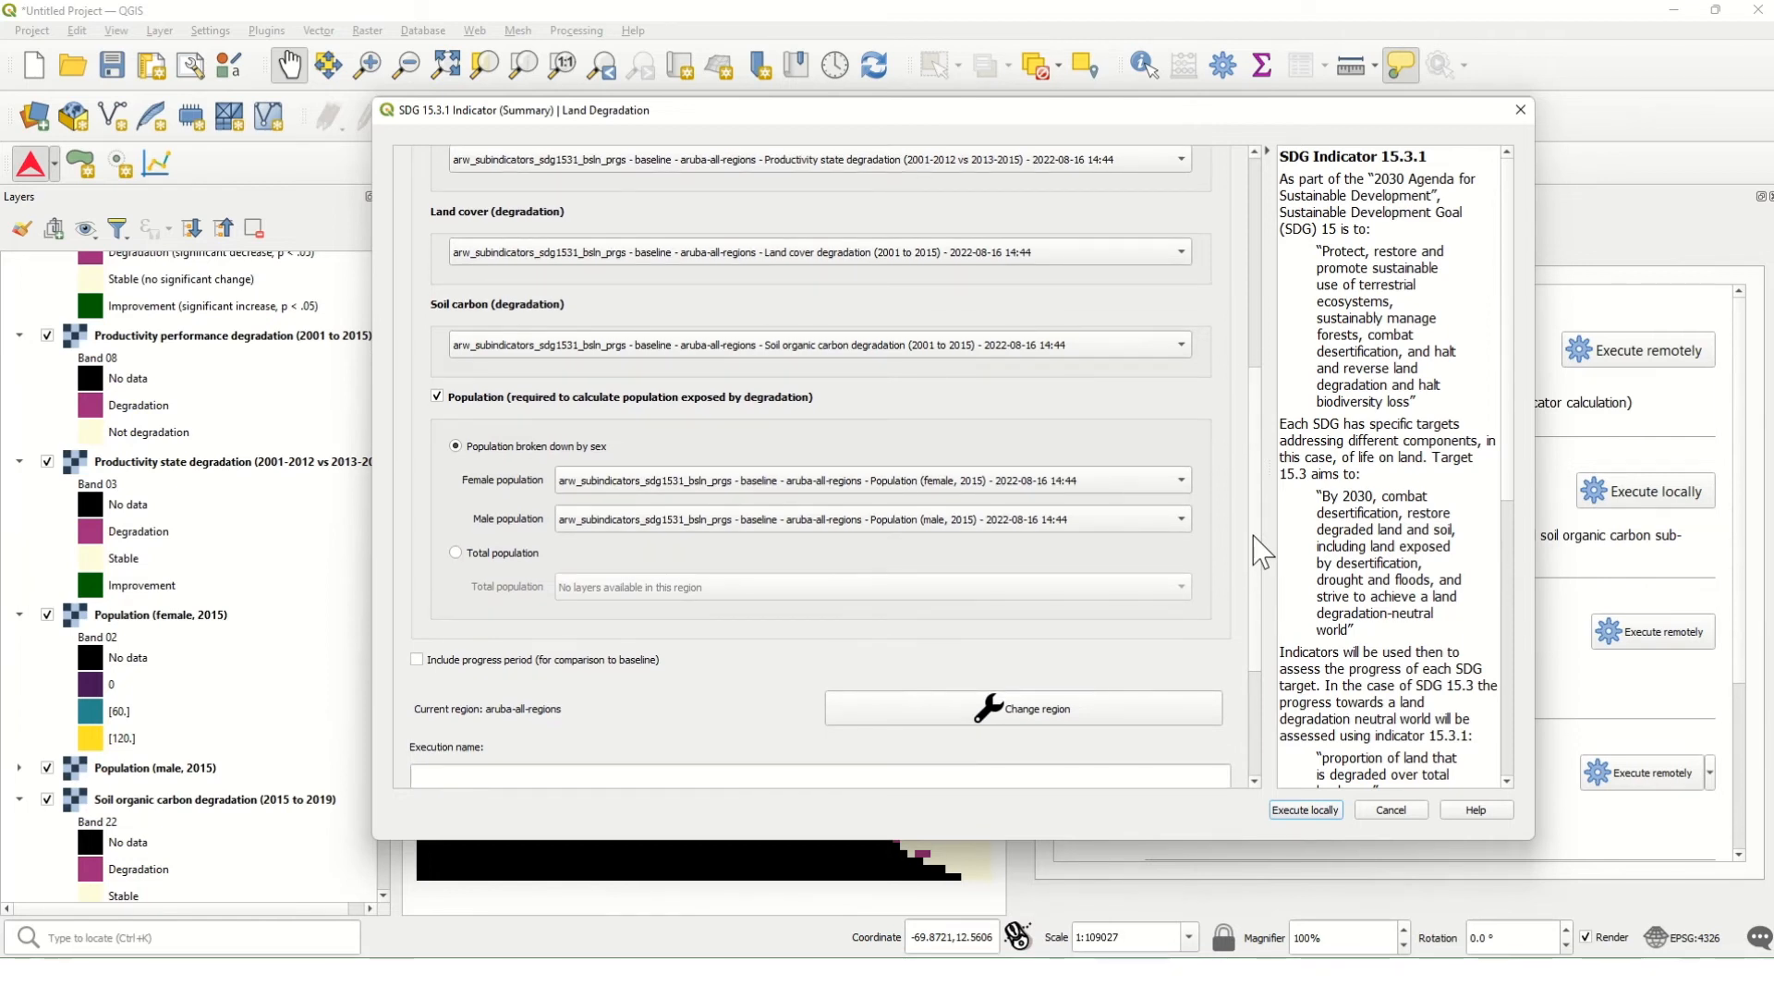
scroll(1259, 546, "down", 3)
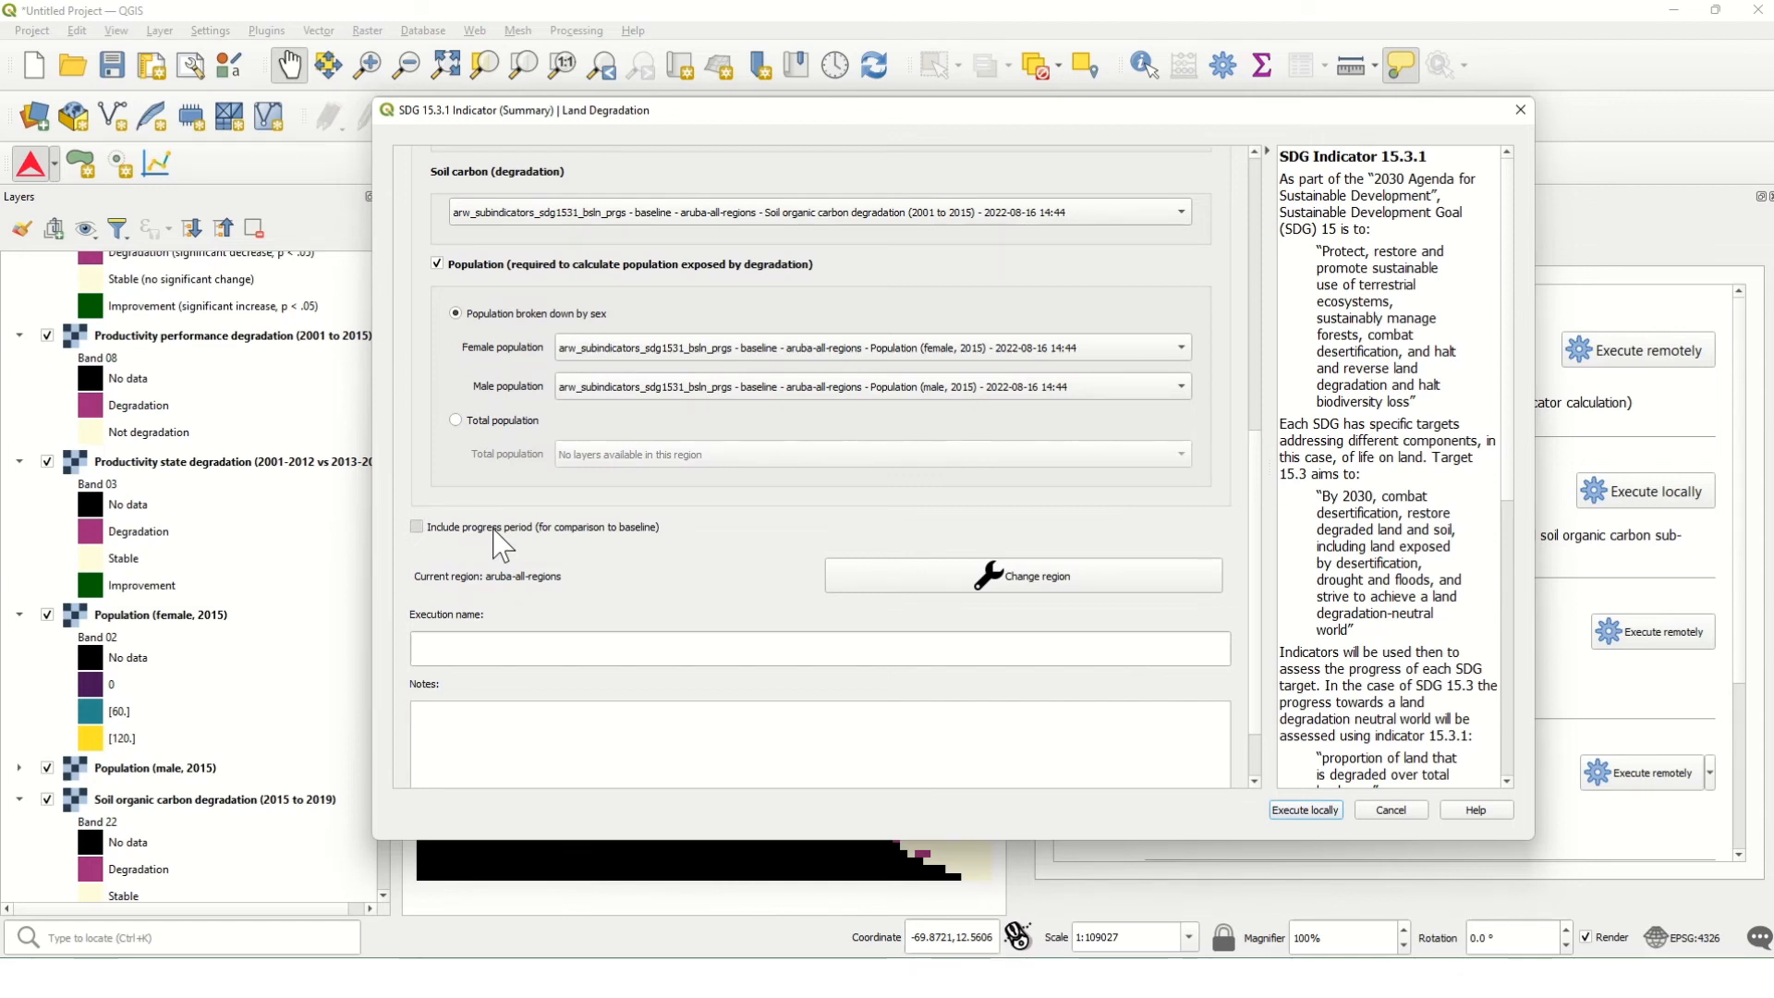
left_click(495, 533)
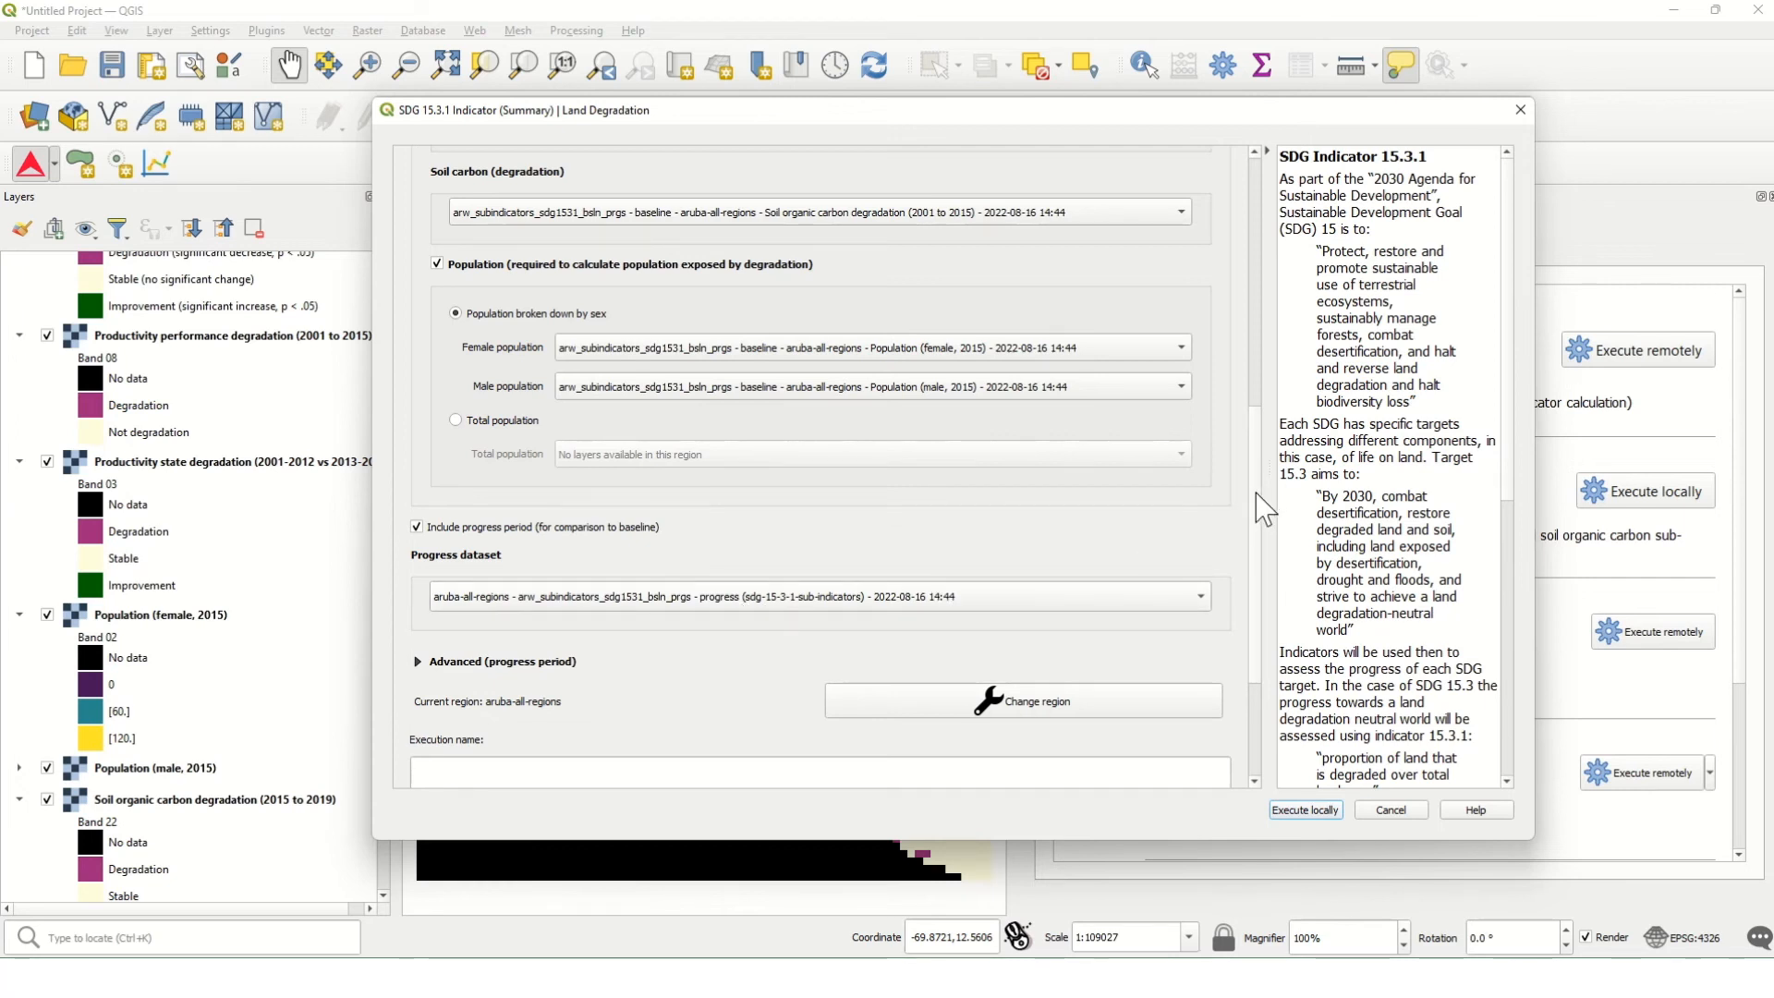
scroll(1260, 536, "down", 3)
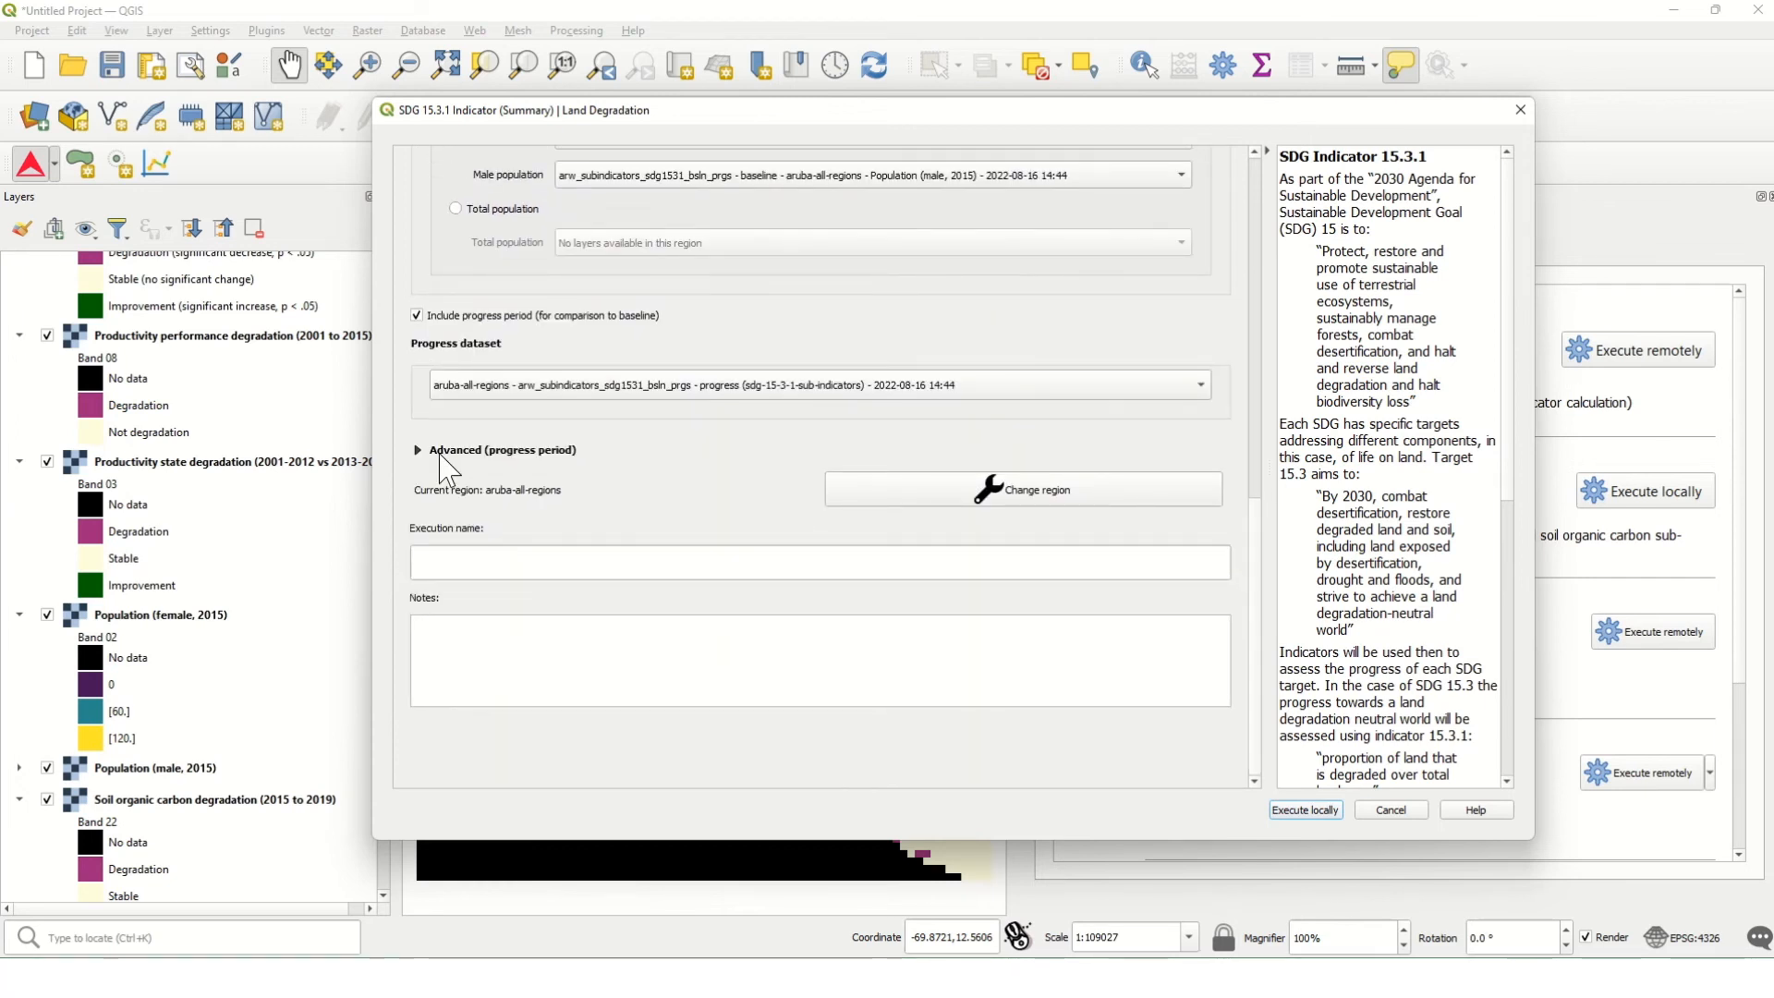
left_click(441, 453)
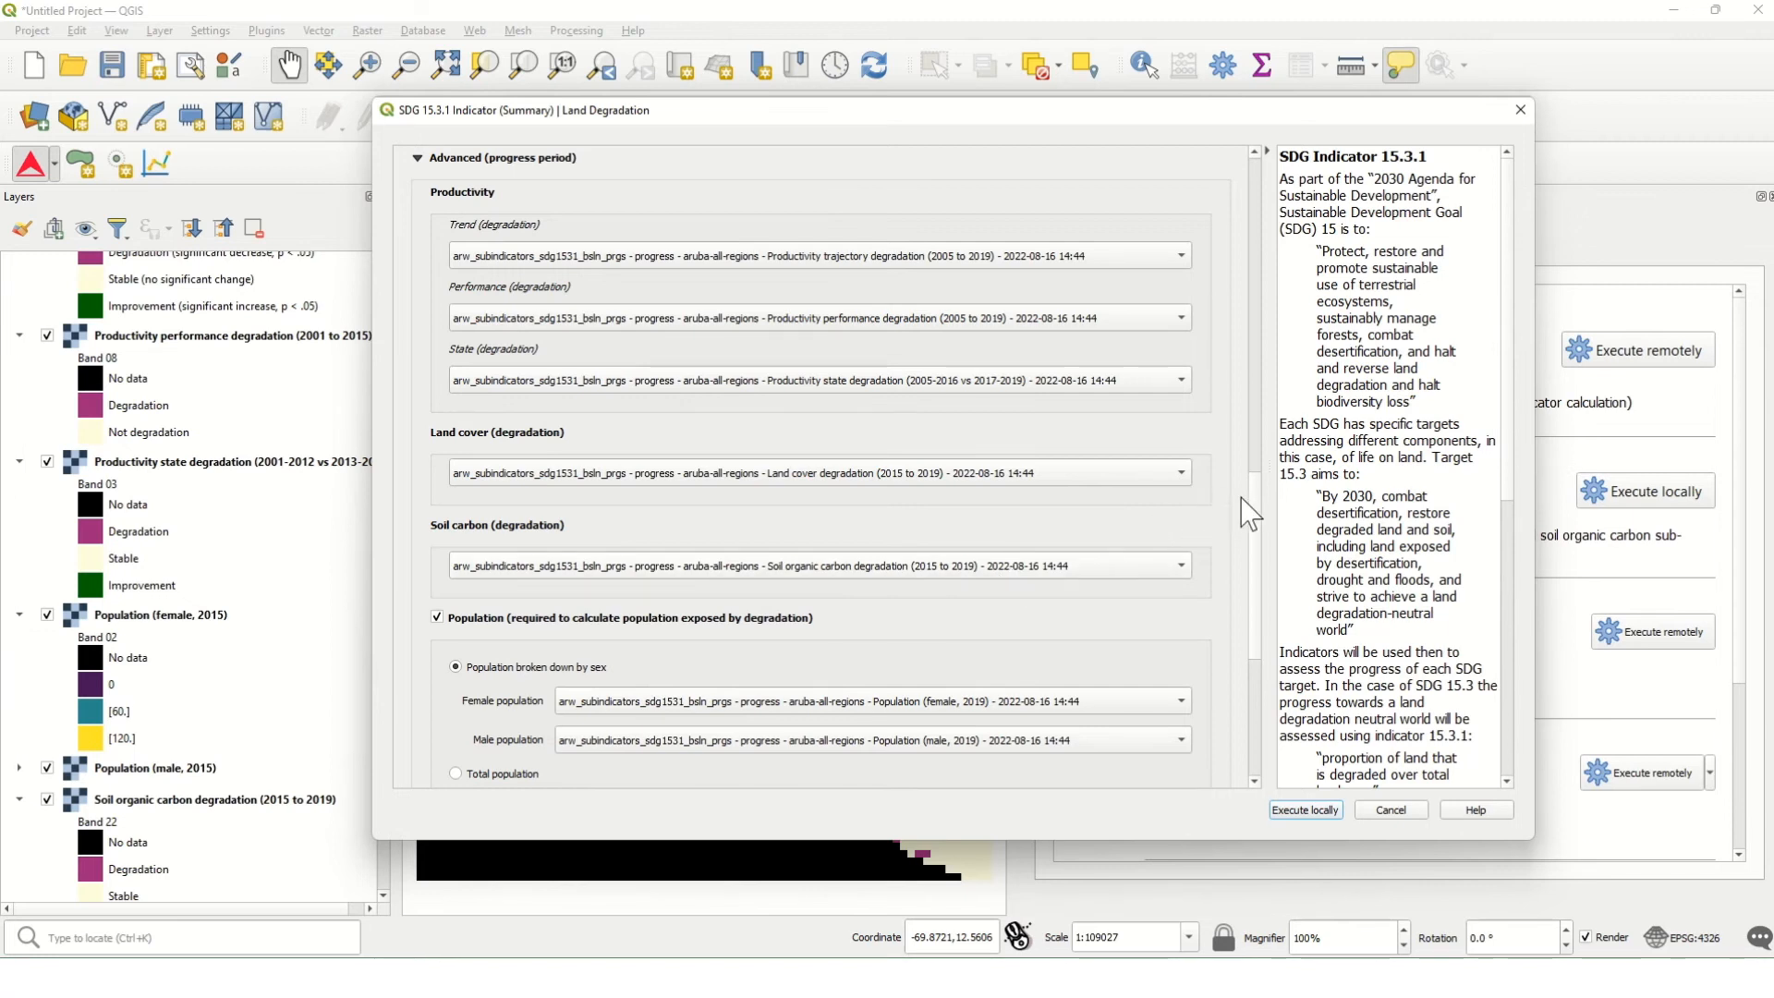
Step: Name the execution arw_sdg1531_indicator_bsln_prgs, add the notes "LPD from TrendsEarth" and "SDG 15.3.1 for Baseline and Reporting Period", and run it locally
scroll(1250, 513, "down", 5)
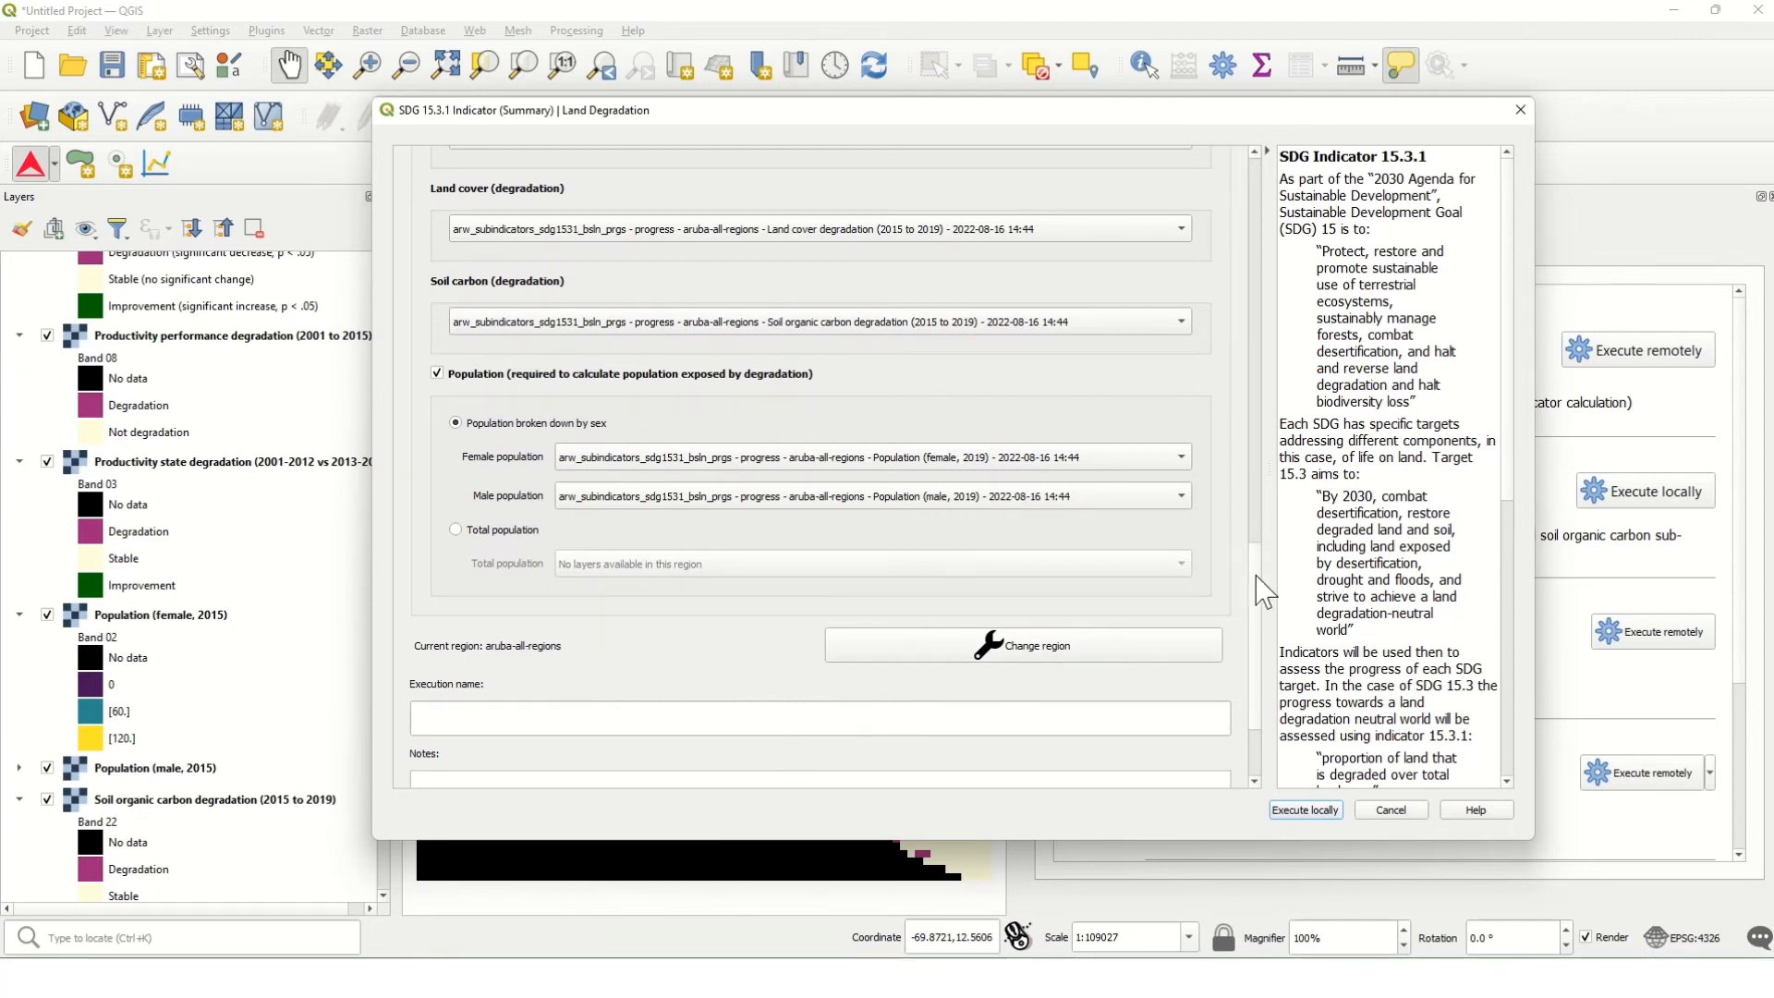
scroll(1264, 591, "down", 3)
left_click(1050, 556)
type("arw")
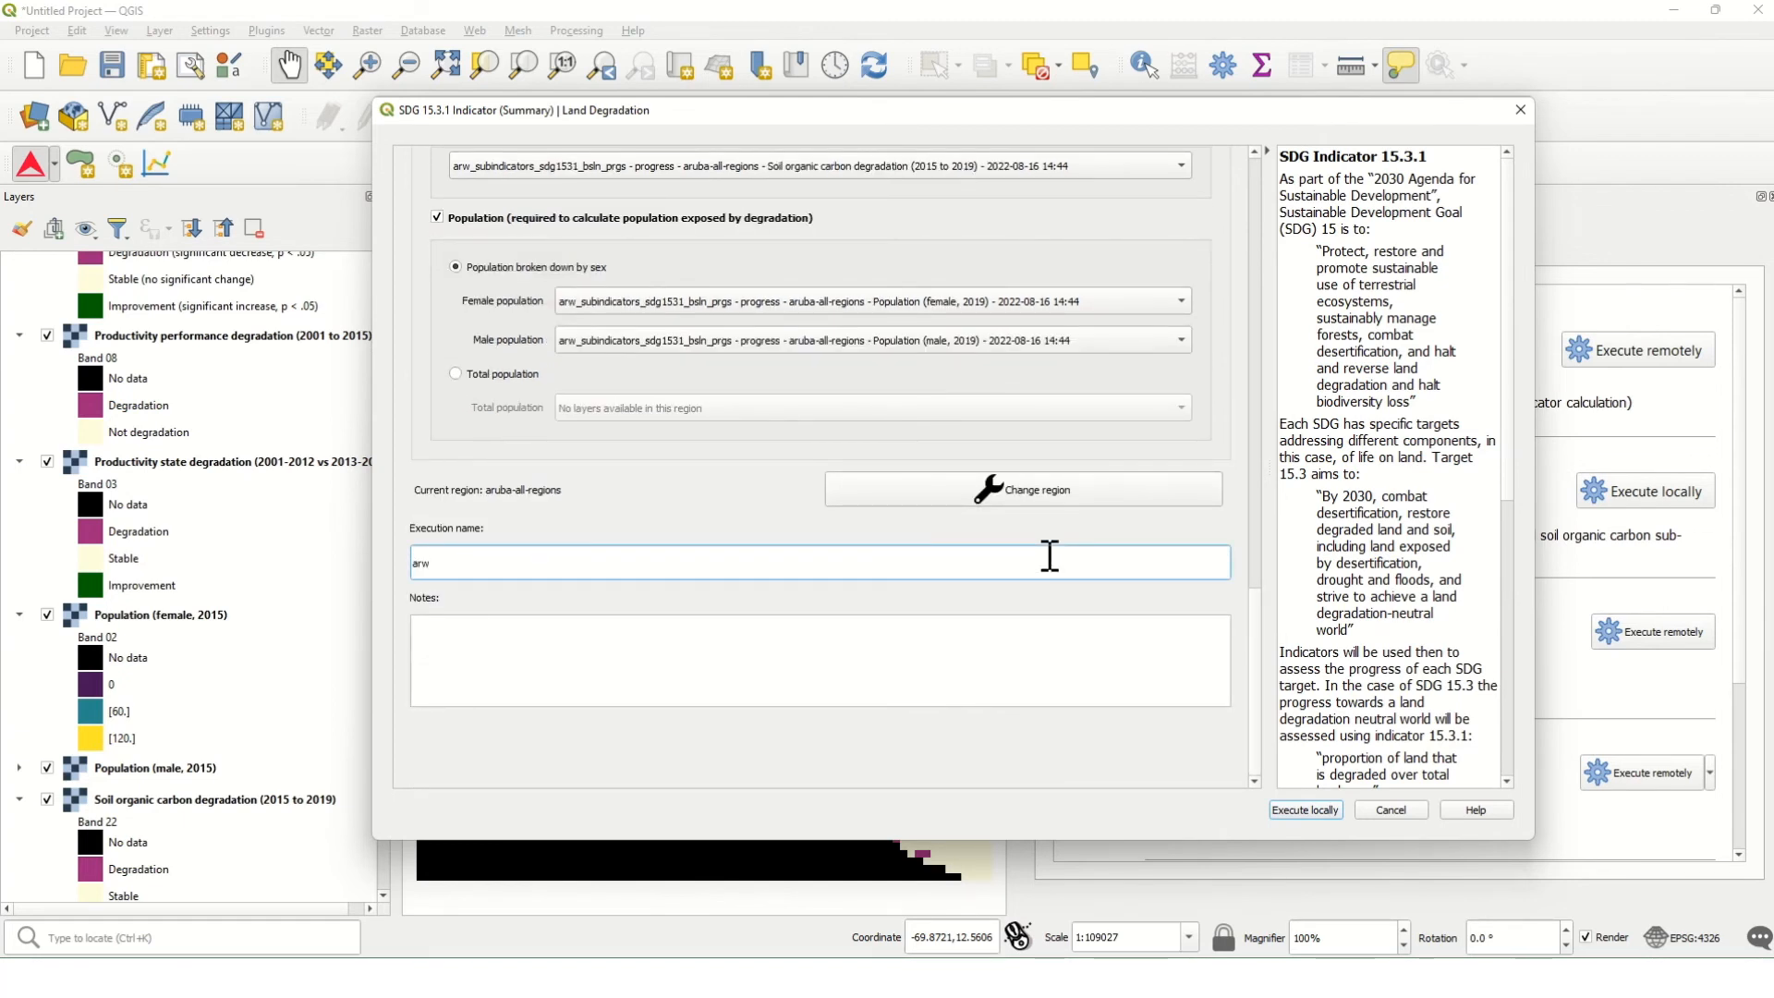
type("_")
type("sdg1531_indicator_bsln_prgs")
left_click(884, 667)
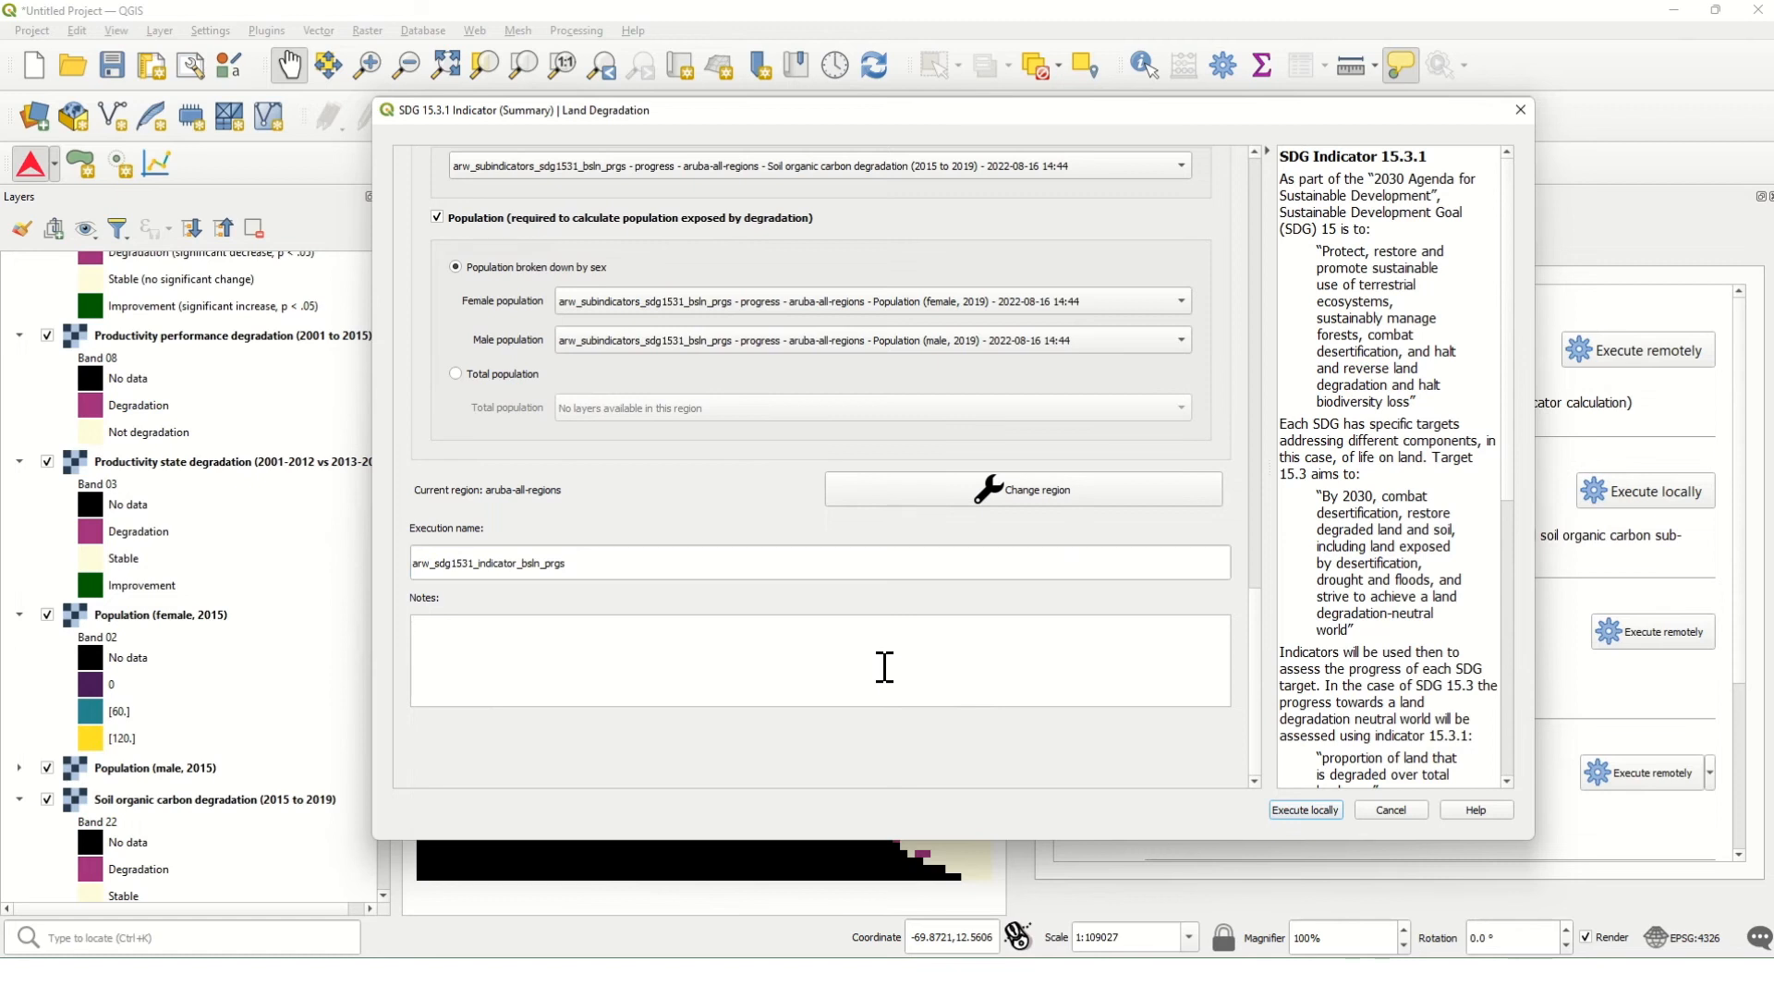
type("LPD from TrendsEarth SDG 15.3.1 for Baseline and Reporting Period")
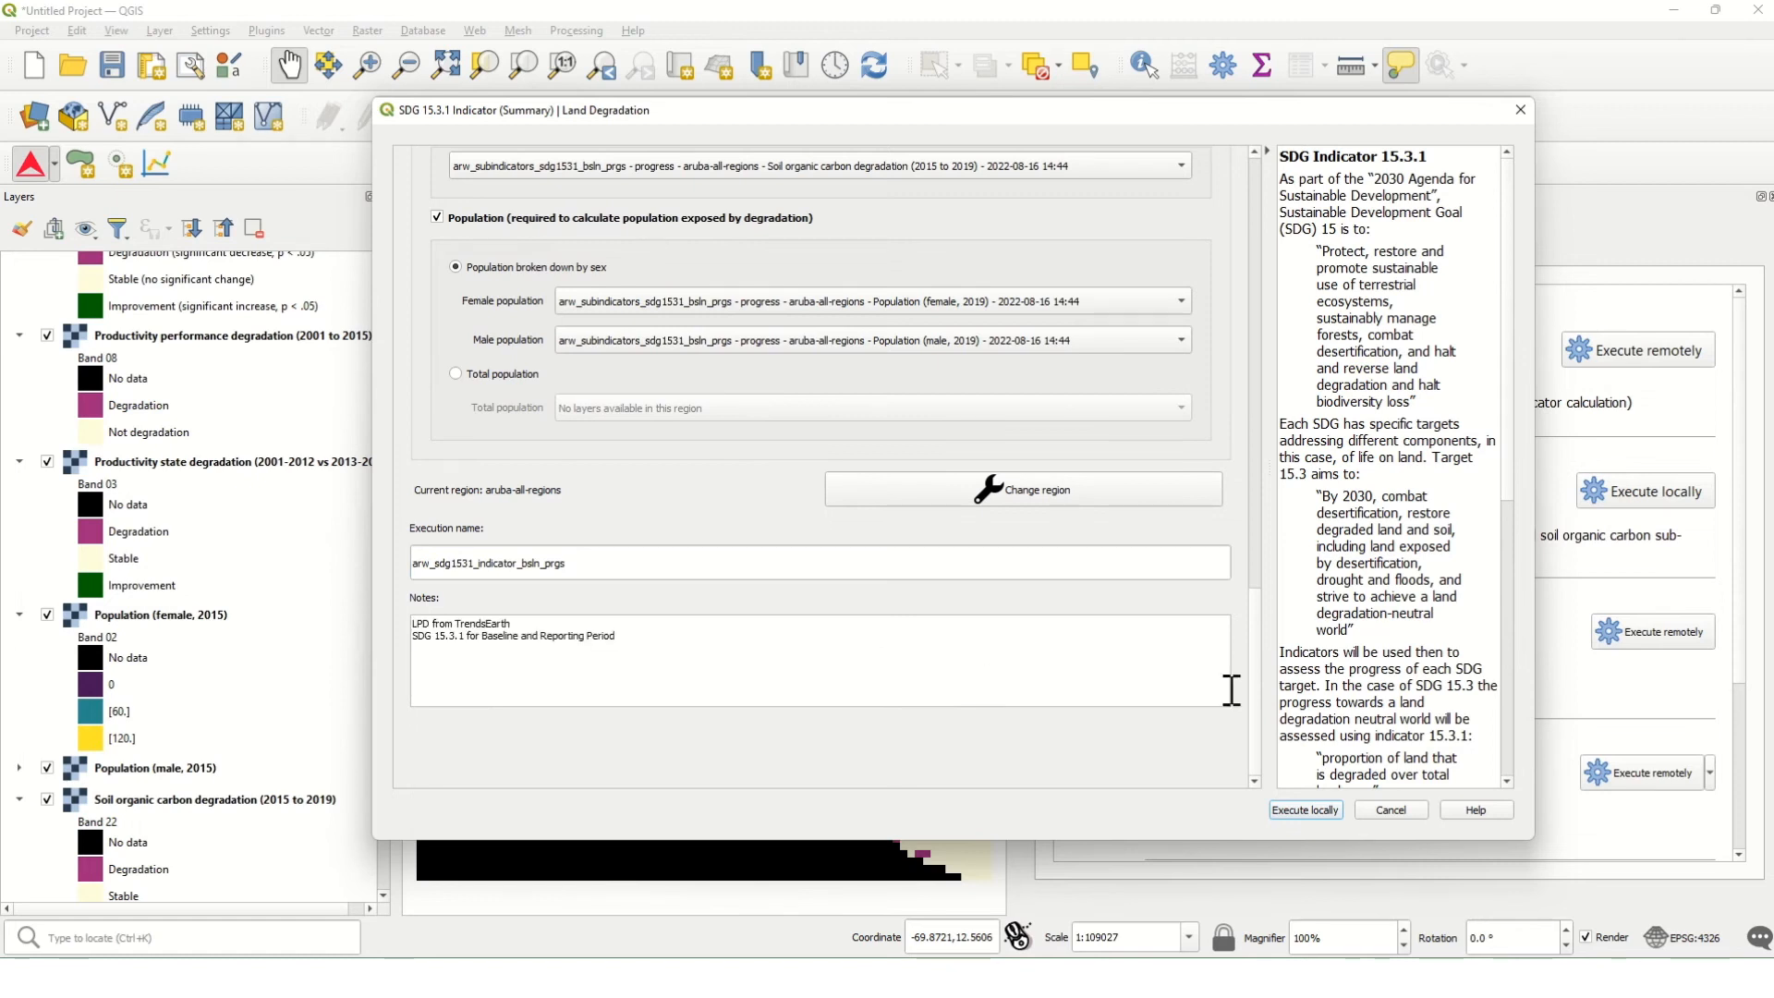
left_click(1303, 810)
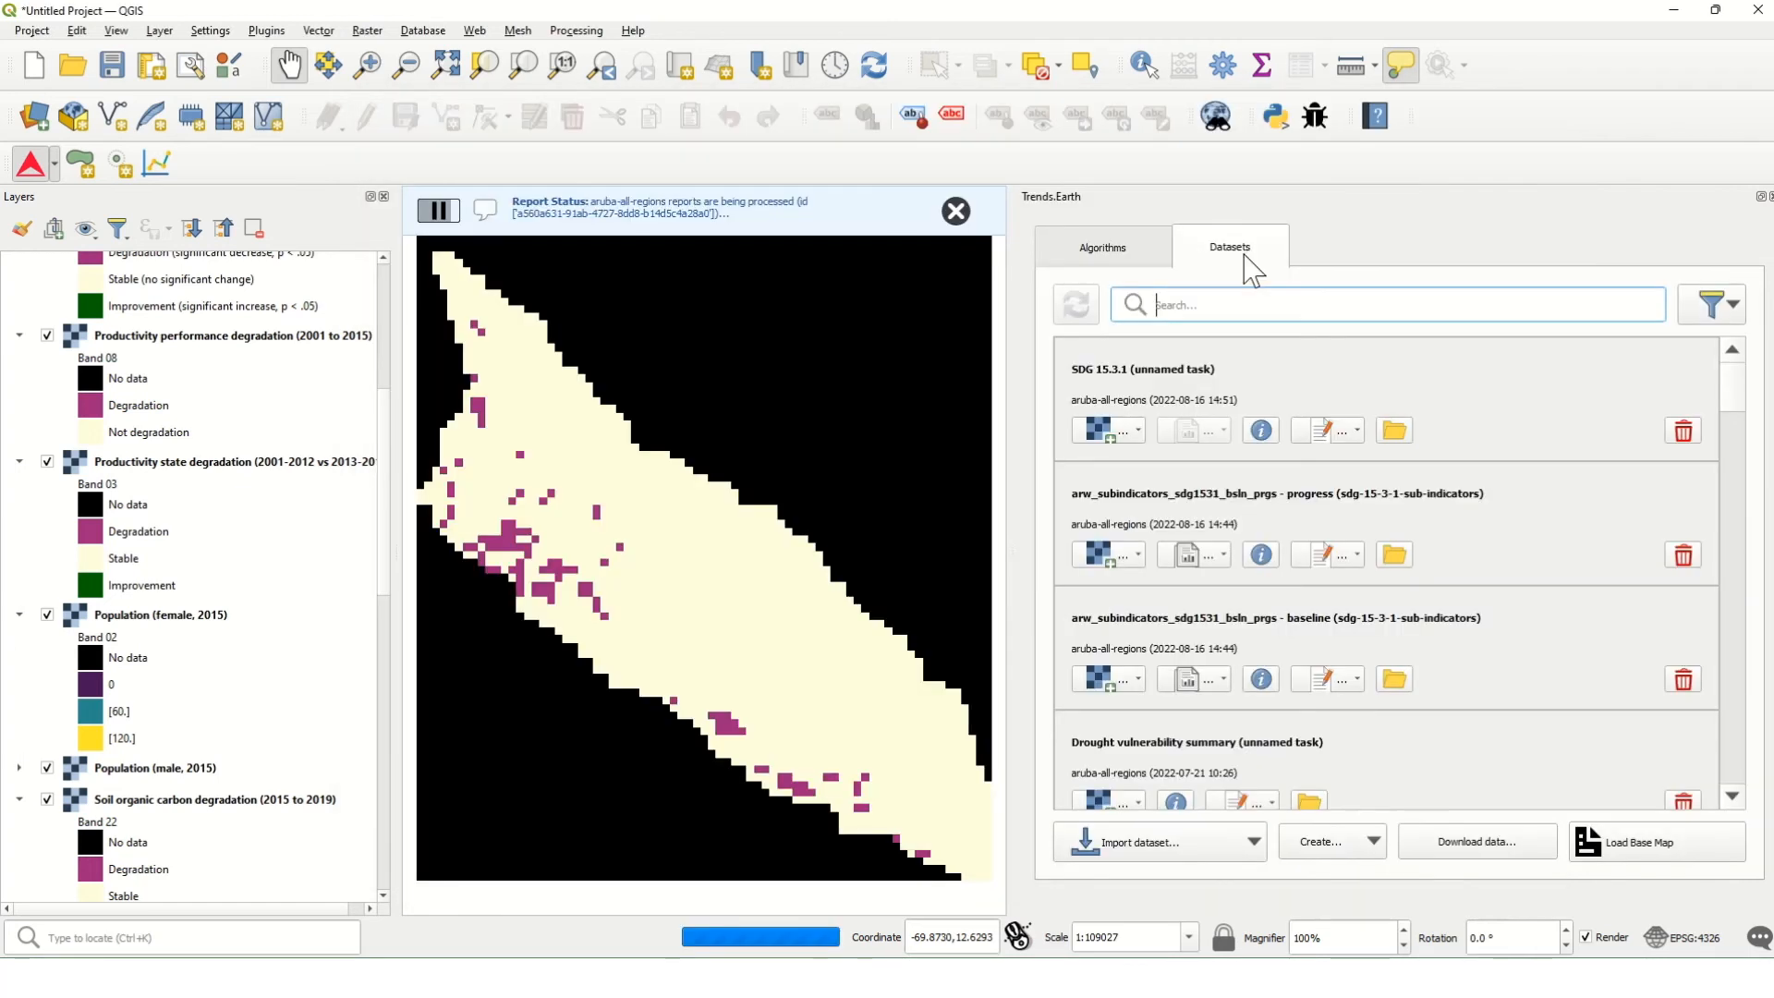
Step: Add the default layers of the SDG 15.3.1 dataset to the map and zoom to the SDG 15.3.1 Indicator (2005-2019) layer
left_click(1138, 431)
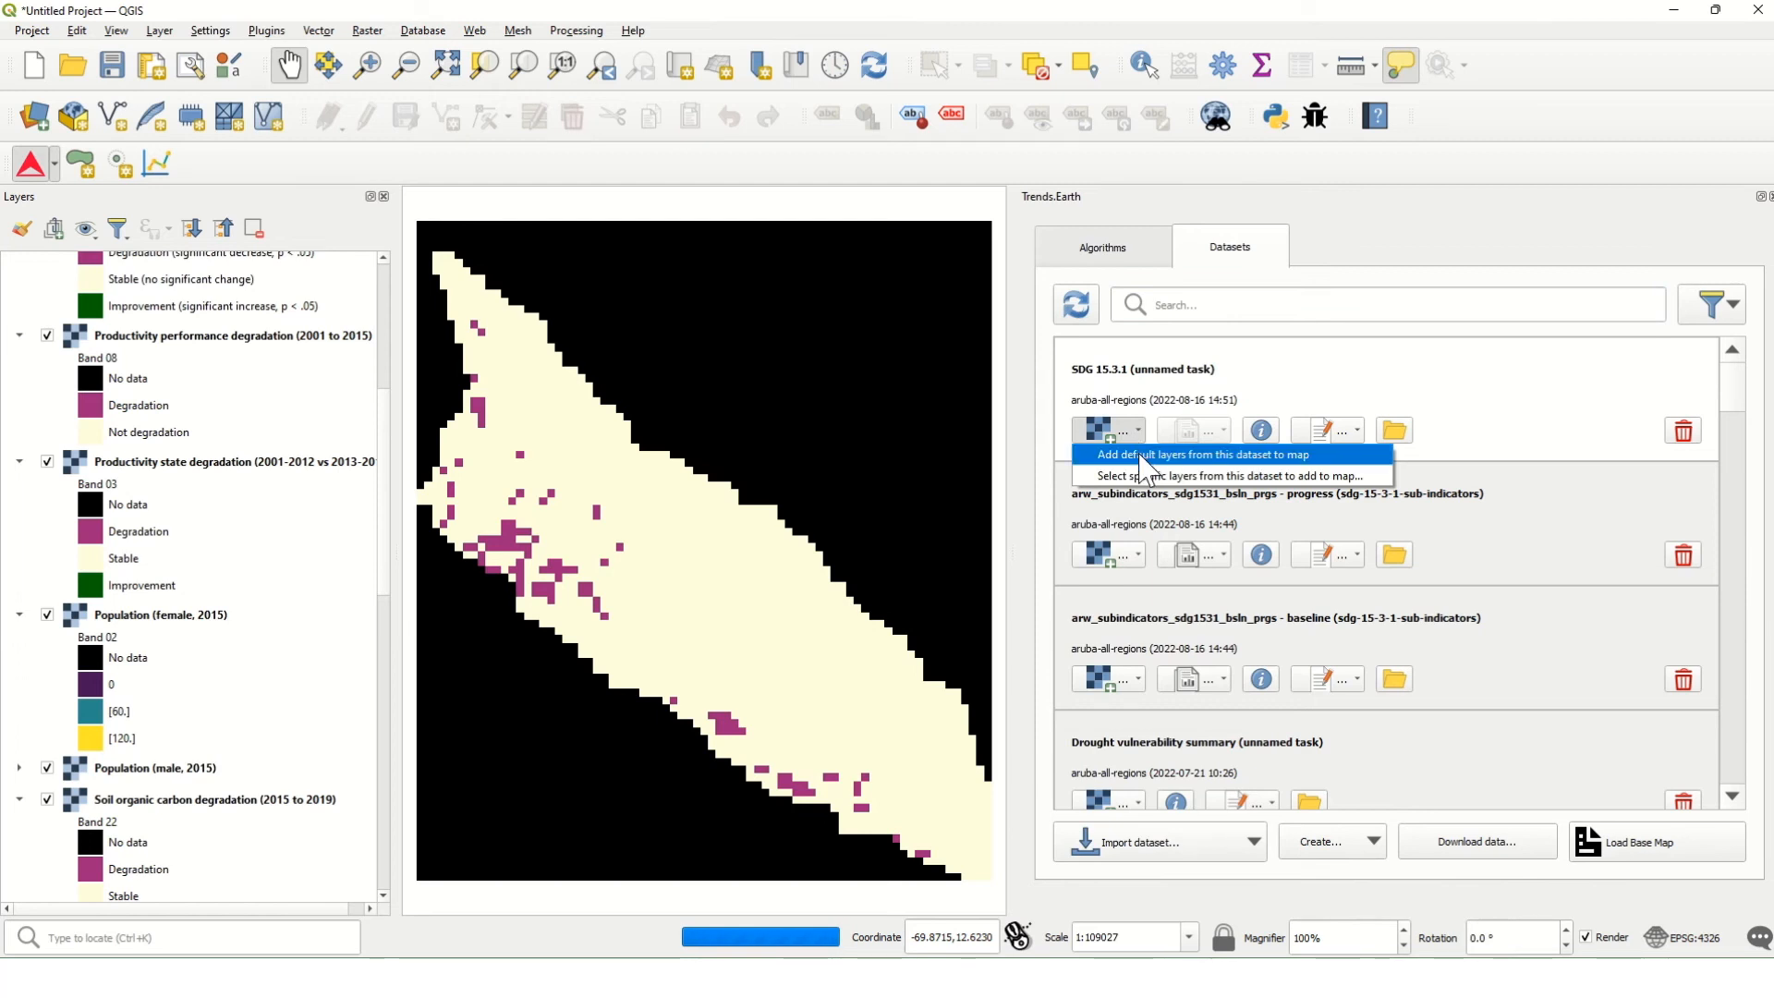
left_click(1155, 455)
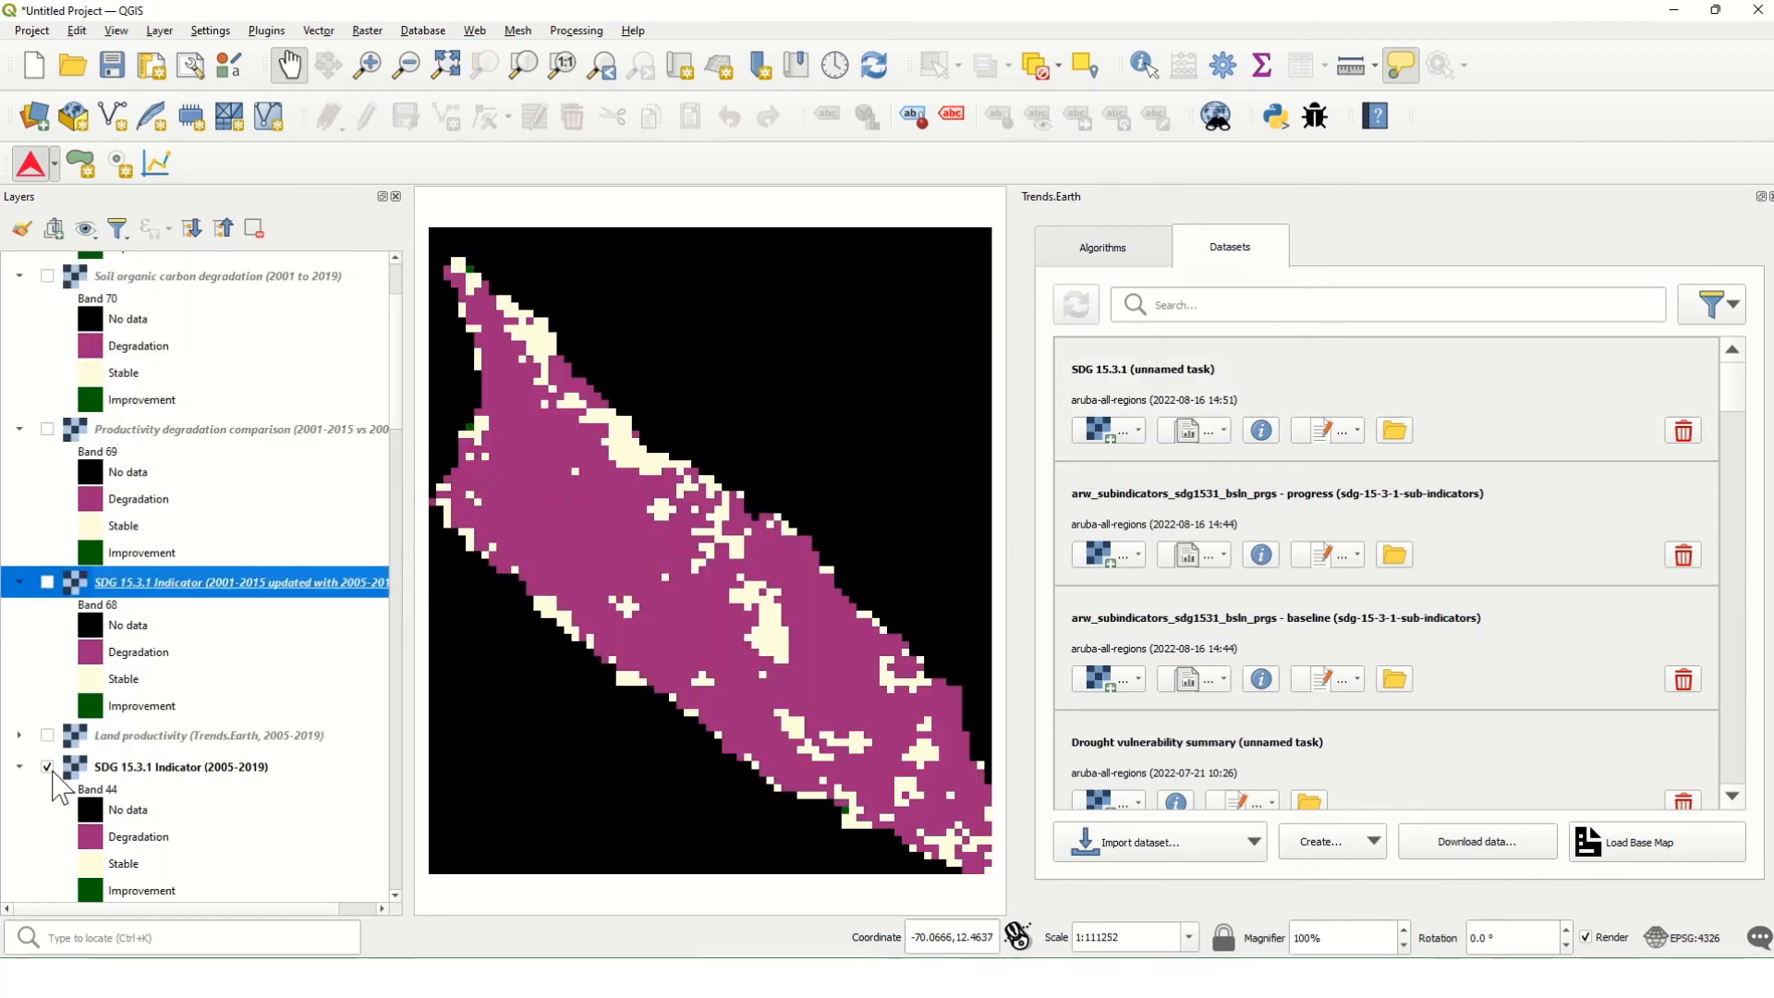
left_click(103, 776)
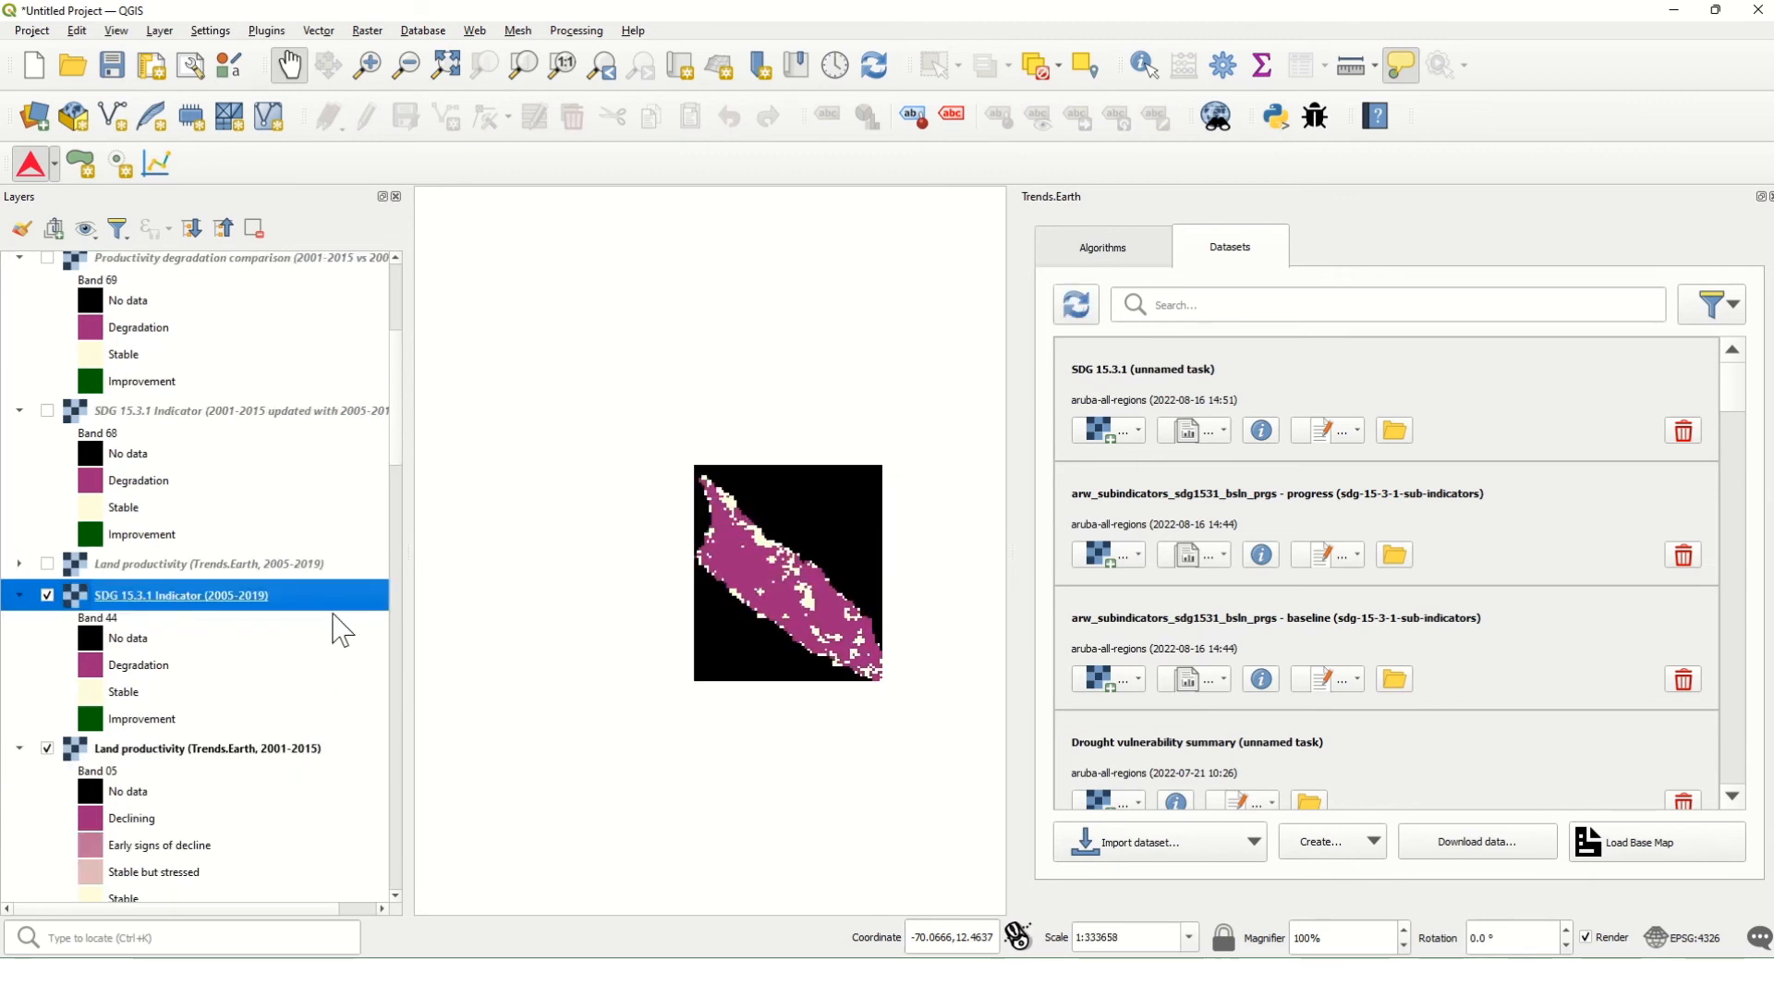
right_click(207, 598)
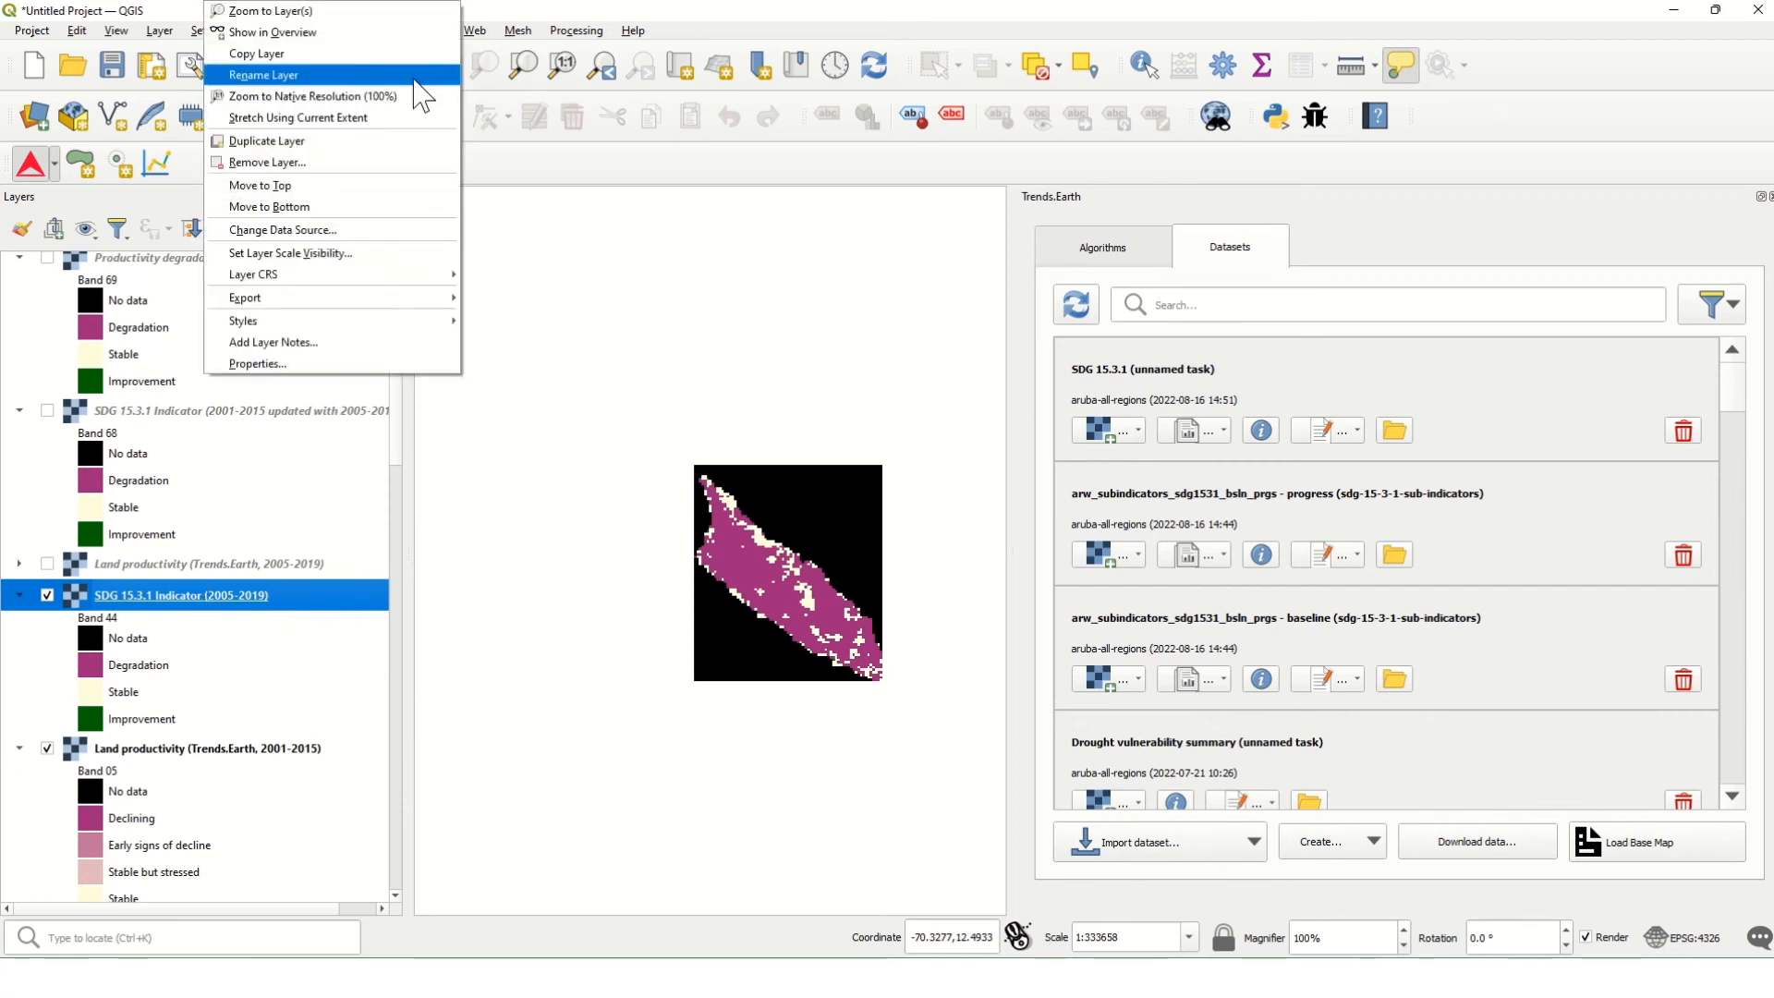
left_click(388, 12)
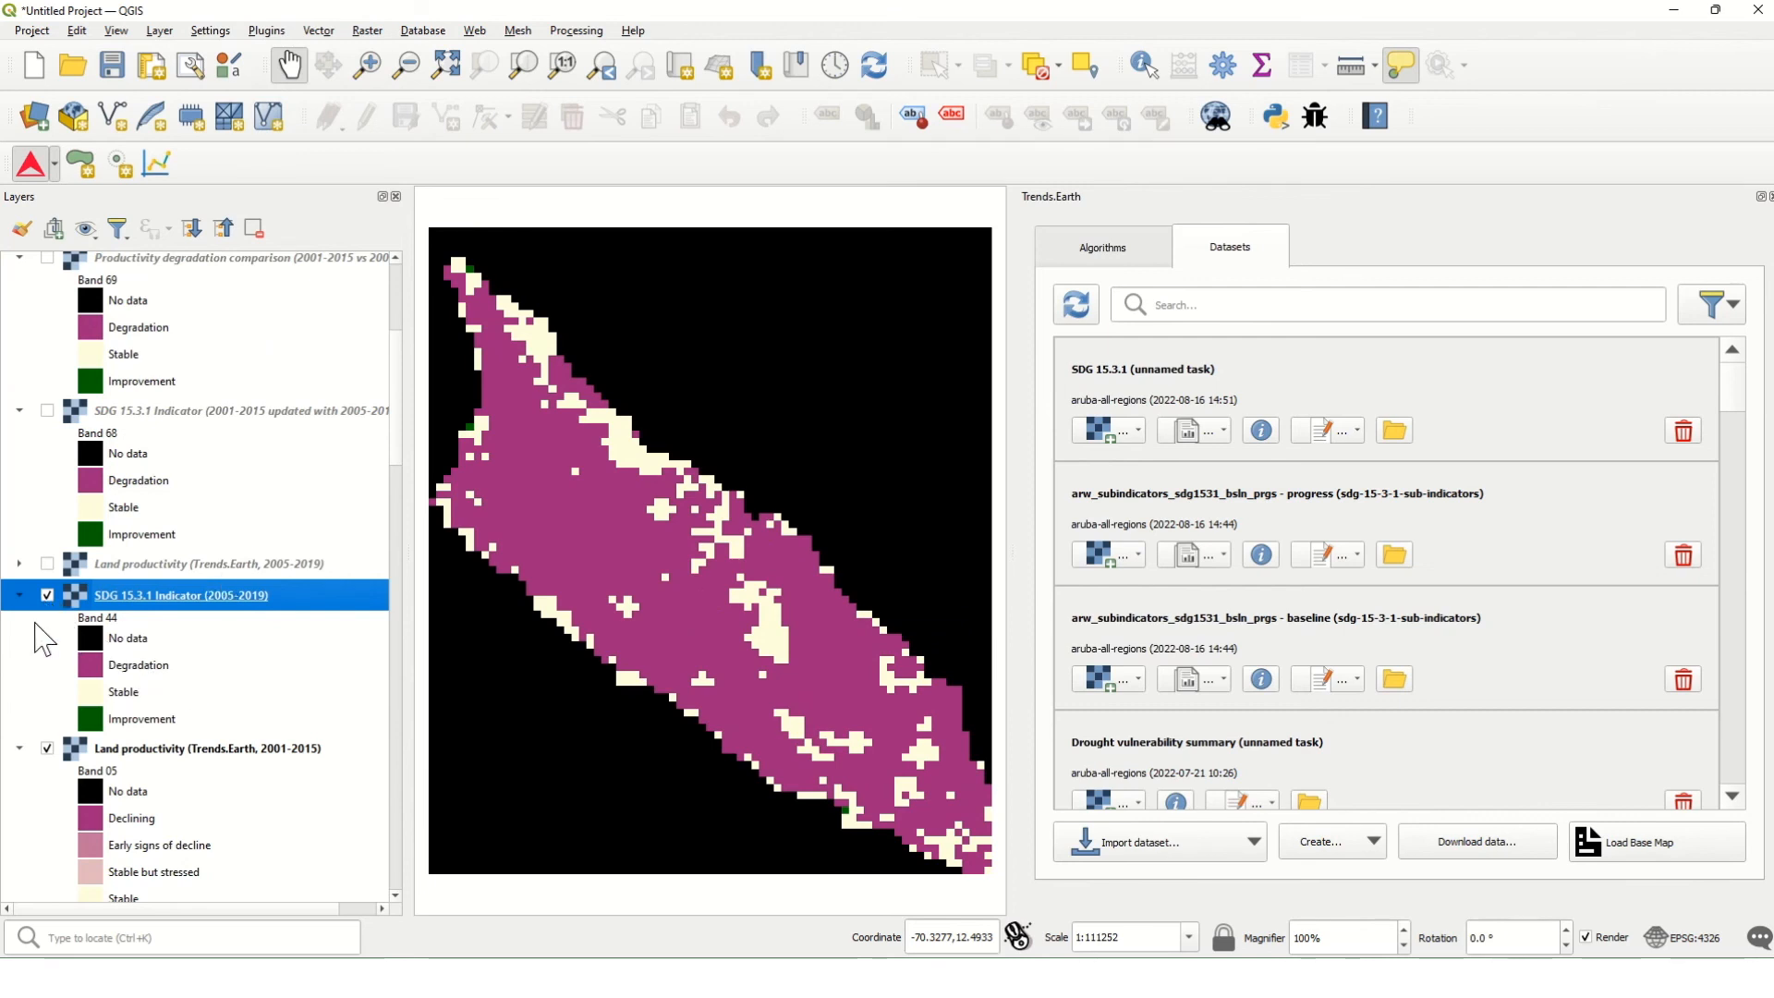
Step: Hide the Land productivity (2001-2015) and SDG 15.3.1 Indicator (2005-2019) layers to view the SDG 15.3.1 Indicator (2001-2015) layer
left_click(20, 749)
left_click(47, 749)
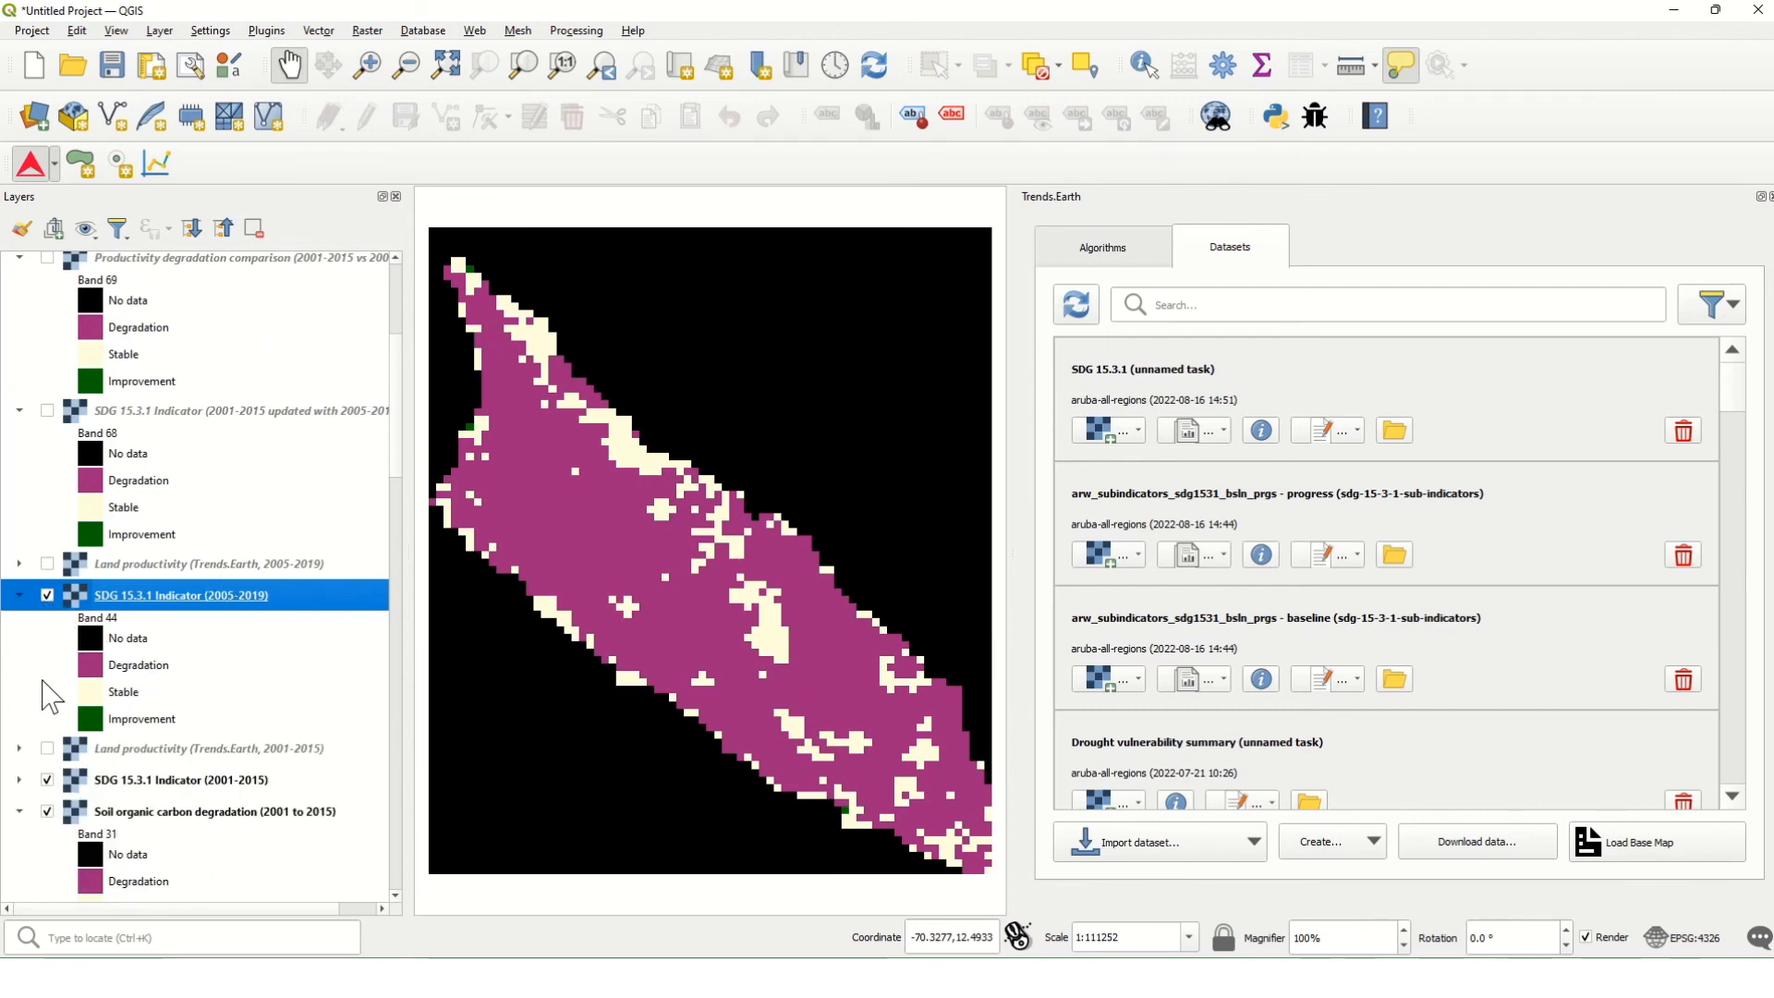
left_click(47, 596)
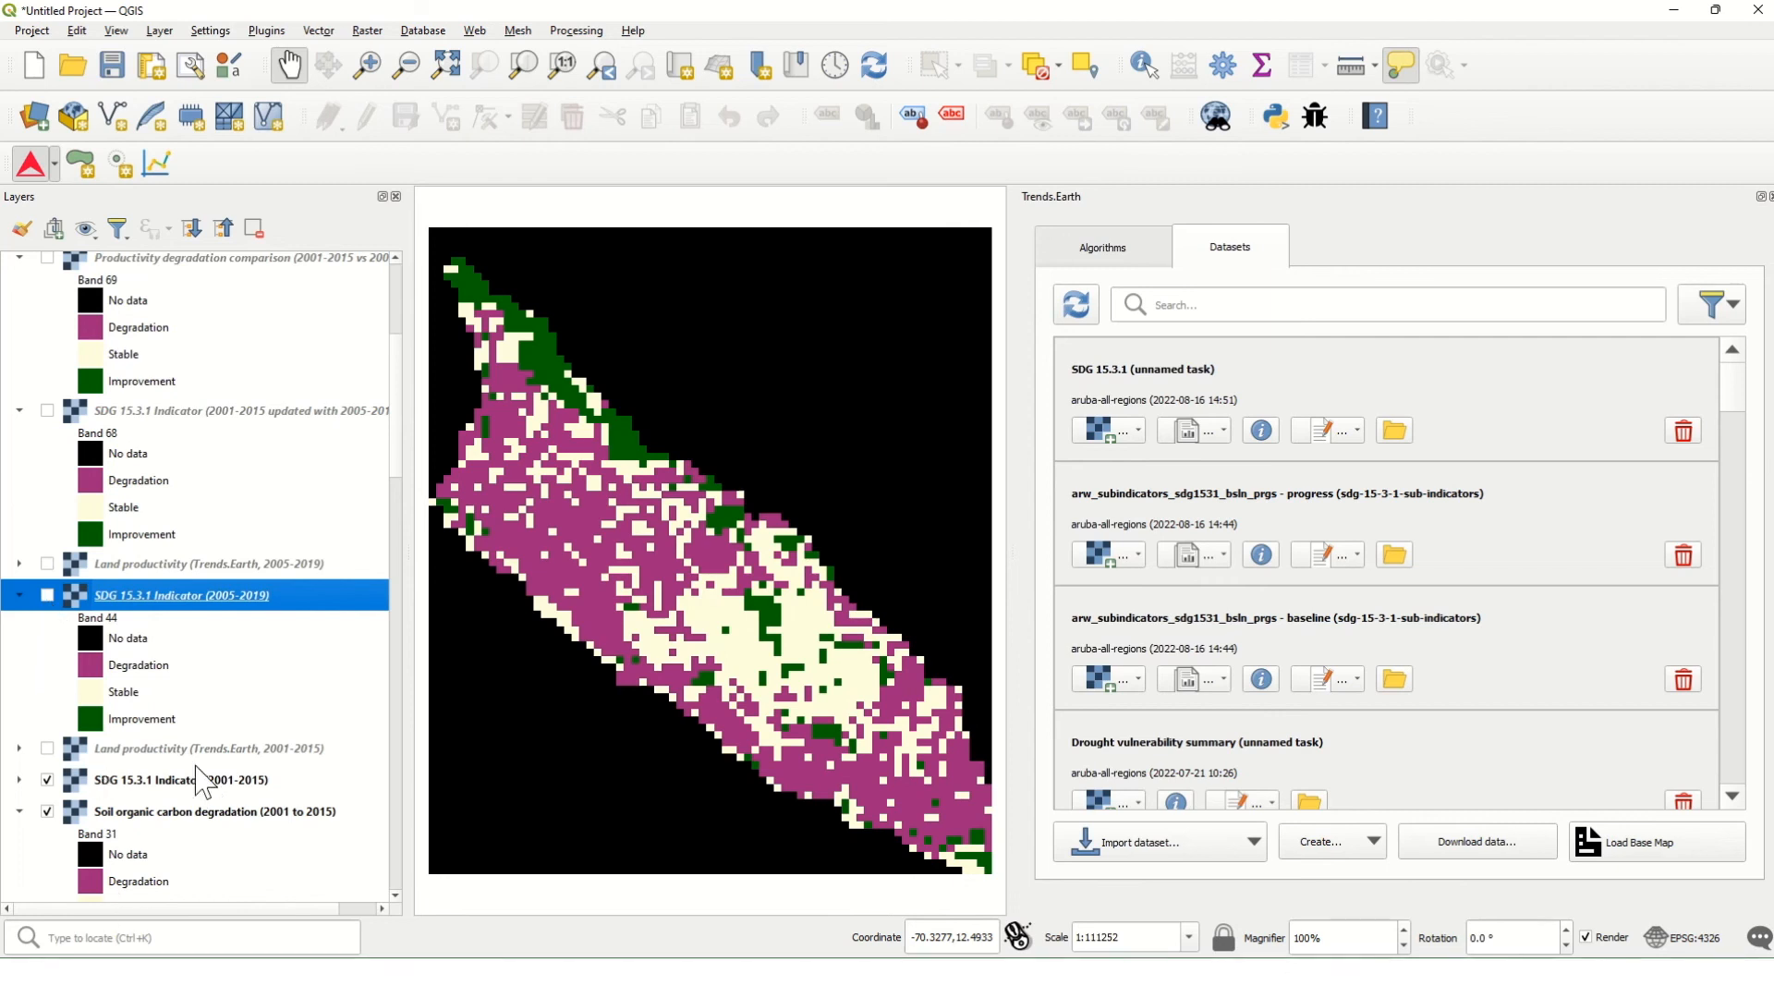
left_click(165, 785)
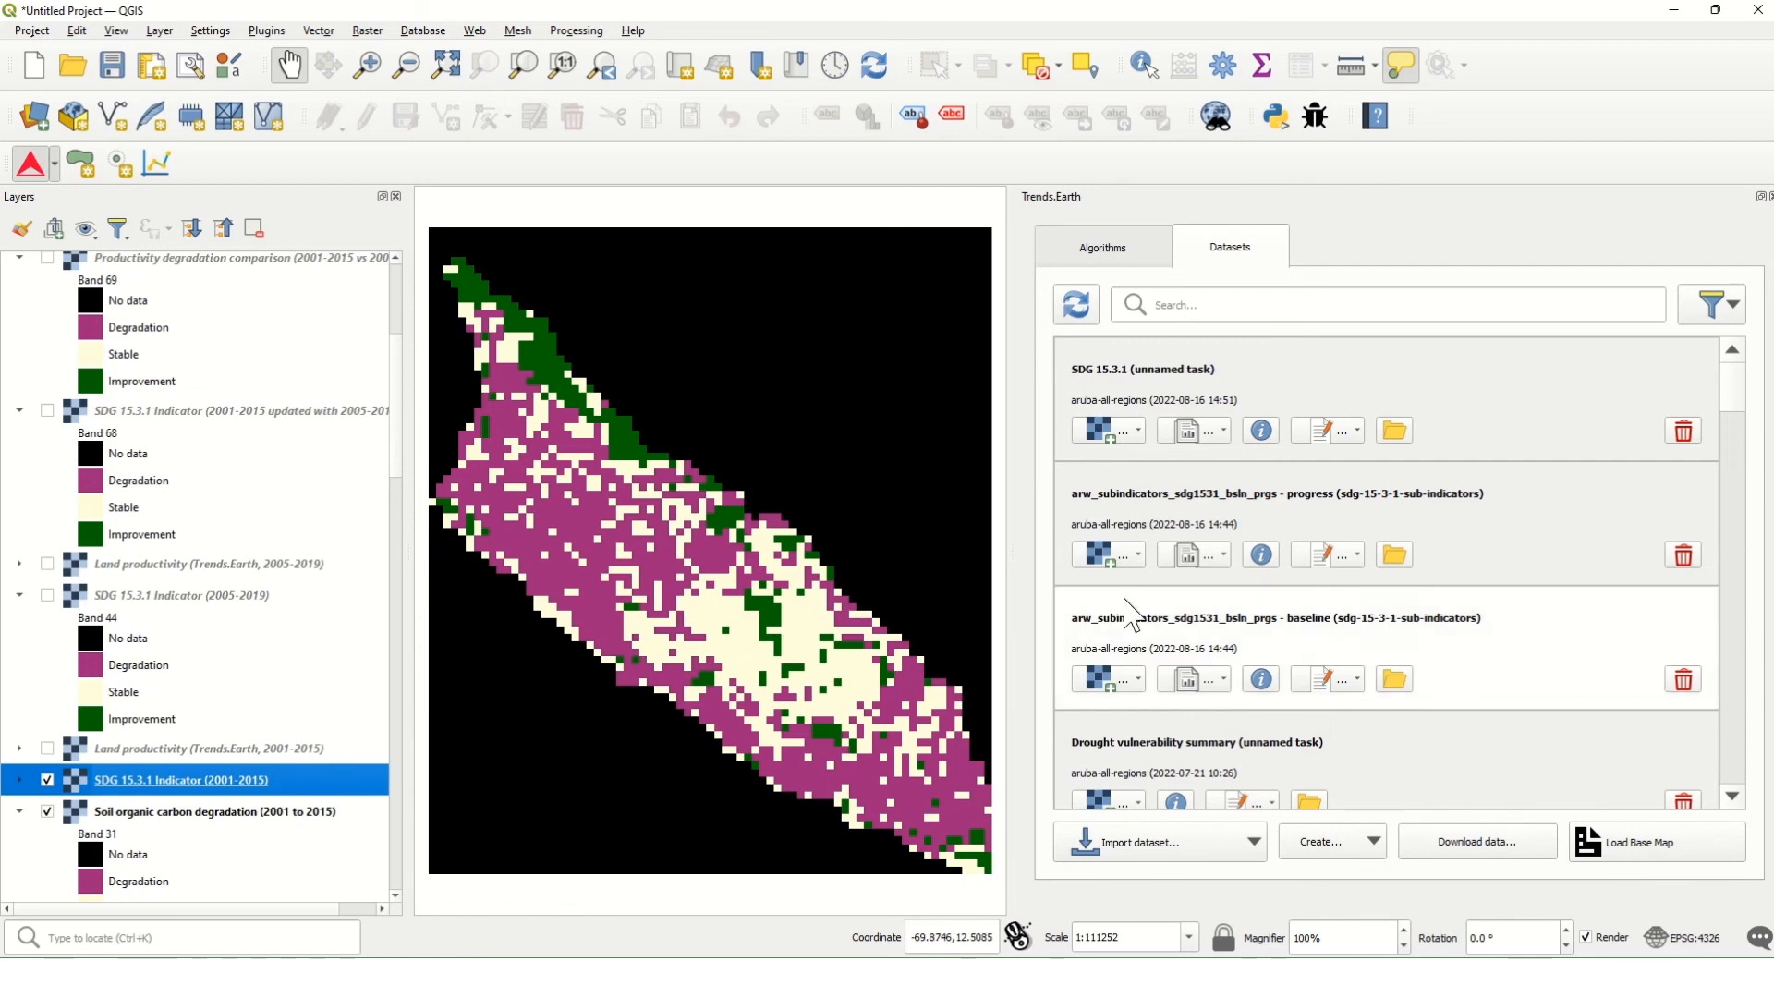
Step: Open the SDG 15.3.1 dataset's folder and open the workbook sdg-15-3-1-summary_aruba-all-regions_baseline in Excel
left_click(1397, 438)
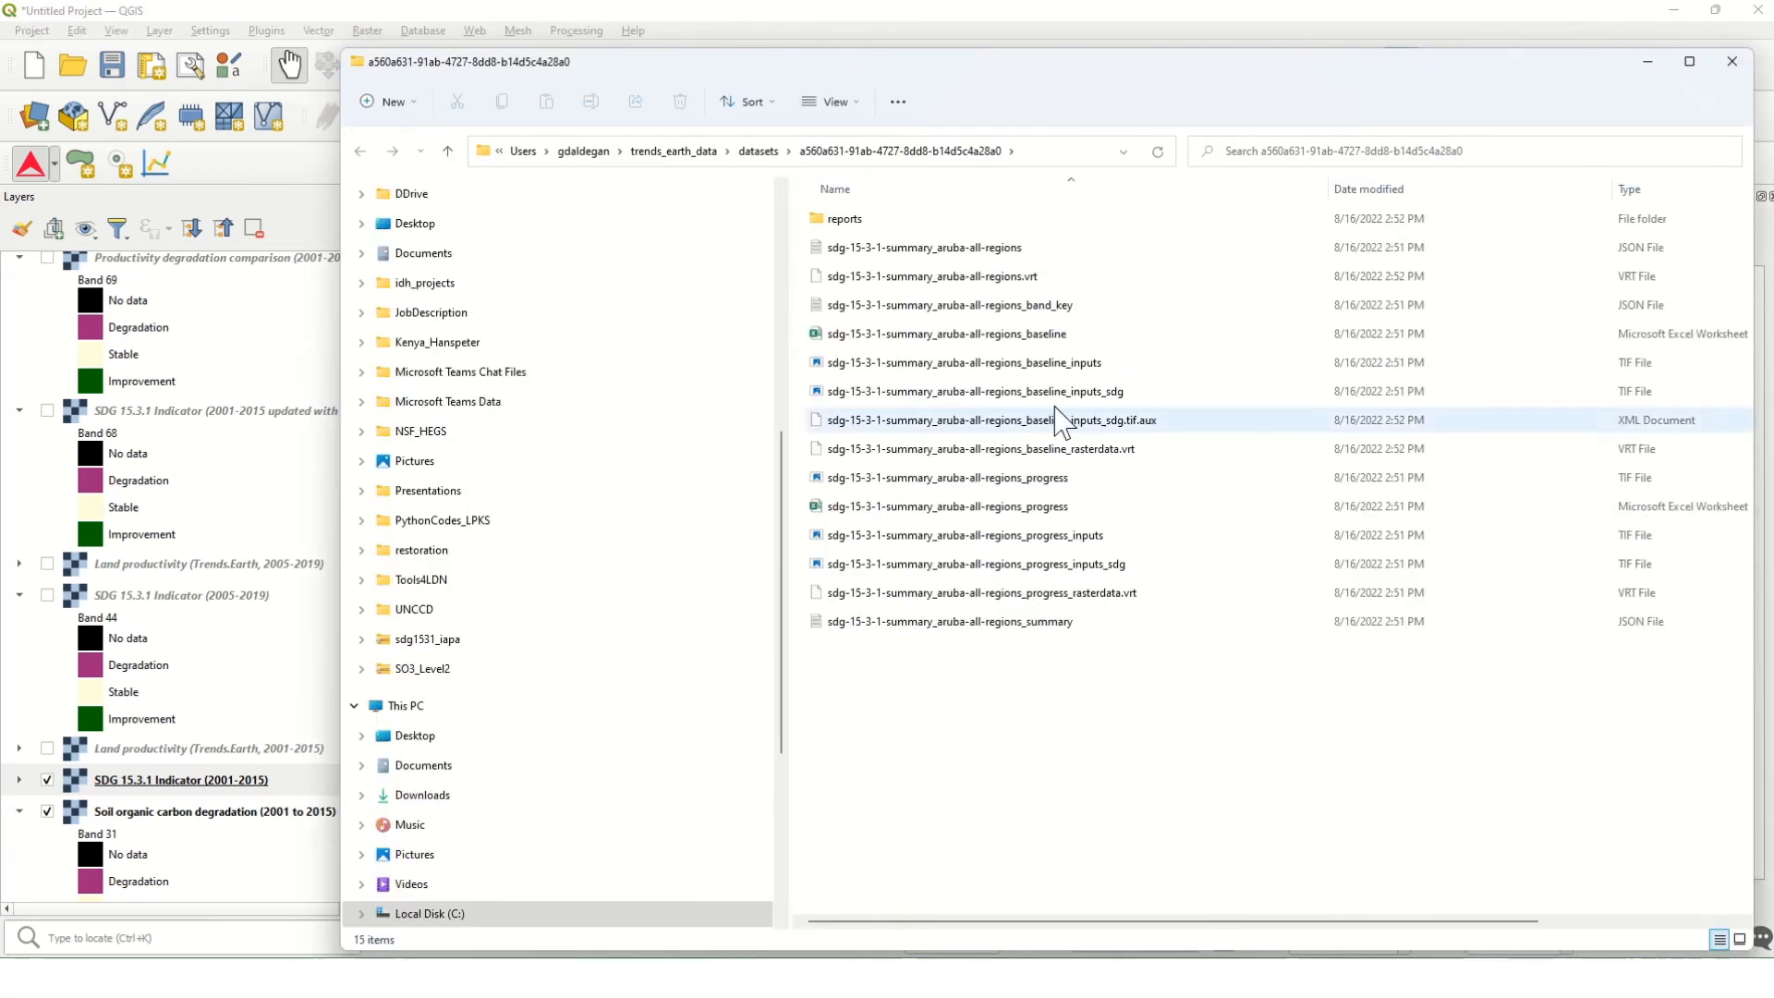
left_click_drag(875, 58, 744, 47)
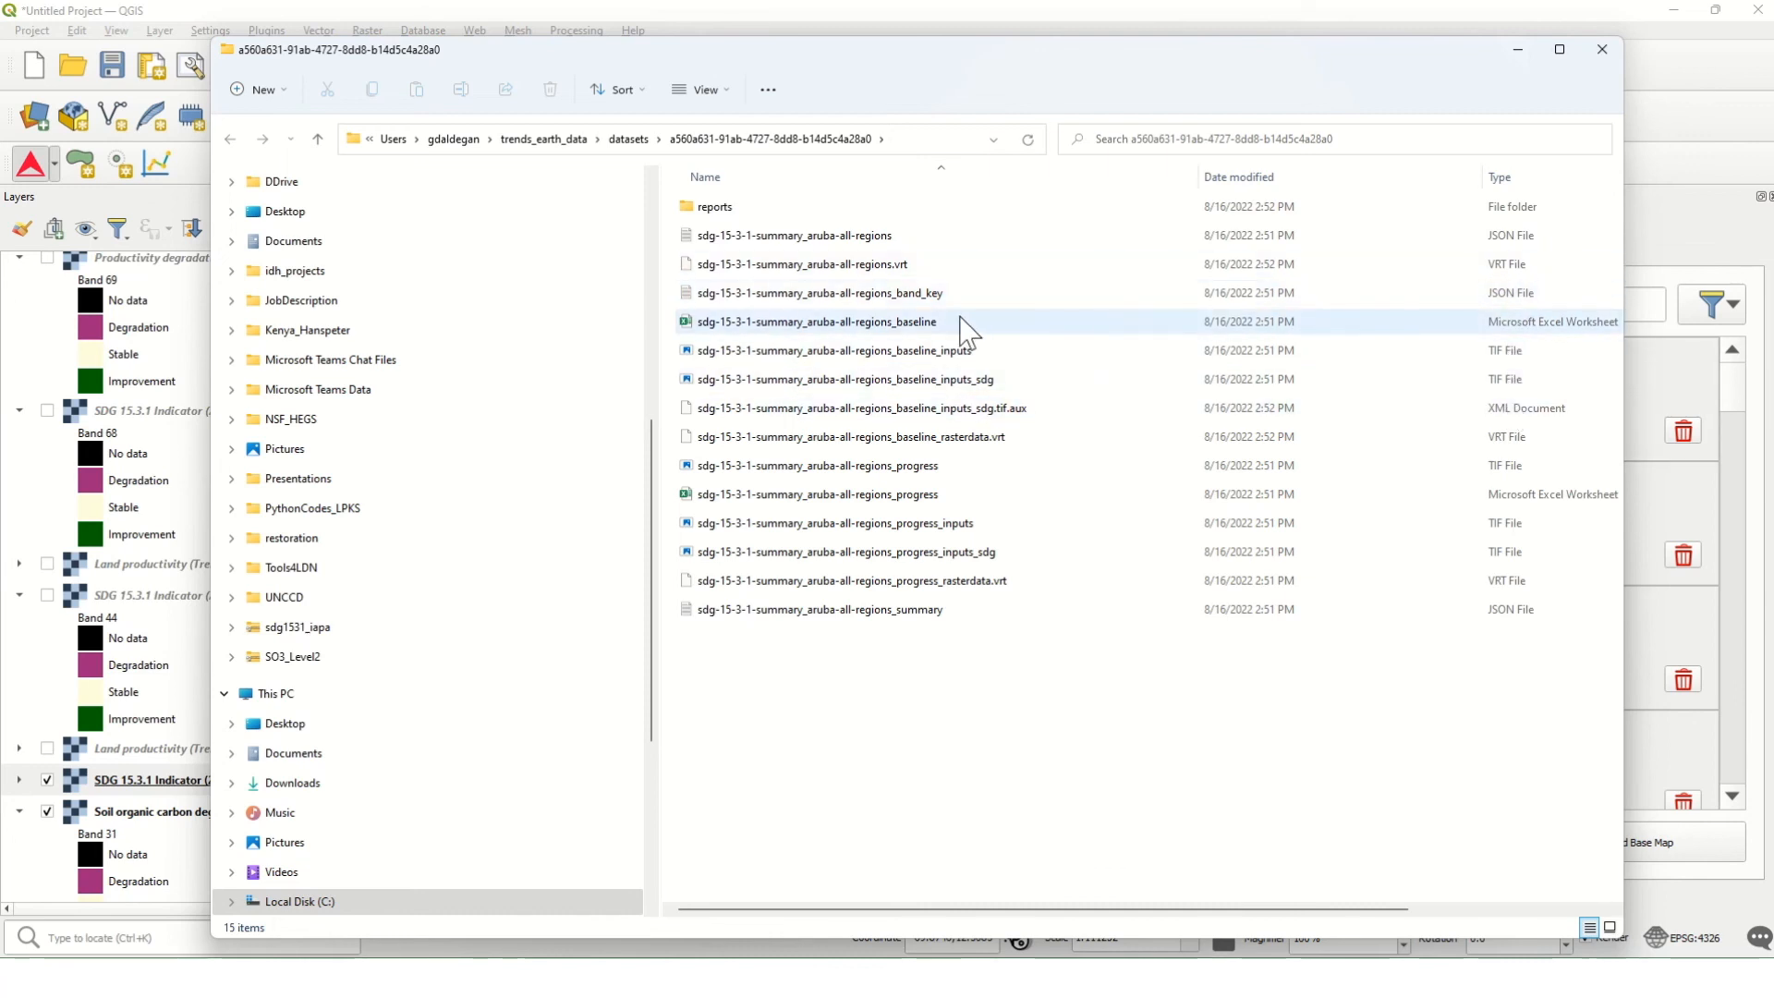
left_click(873, 322)
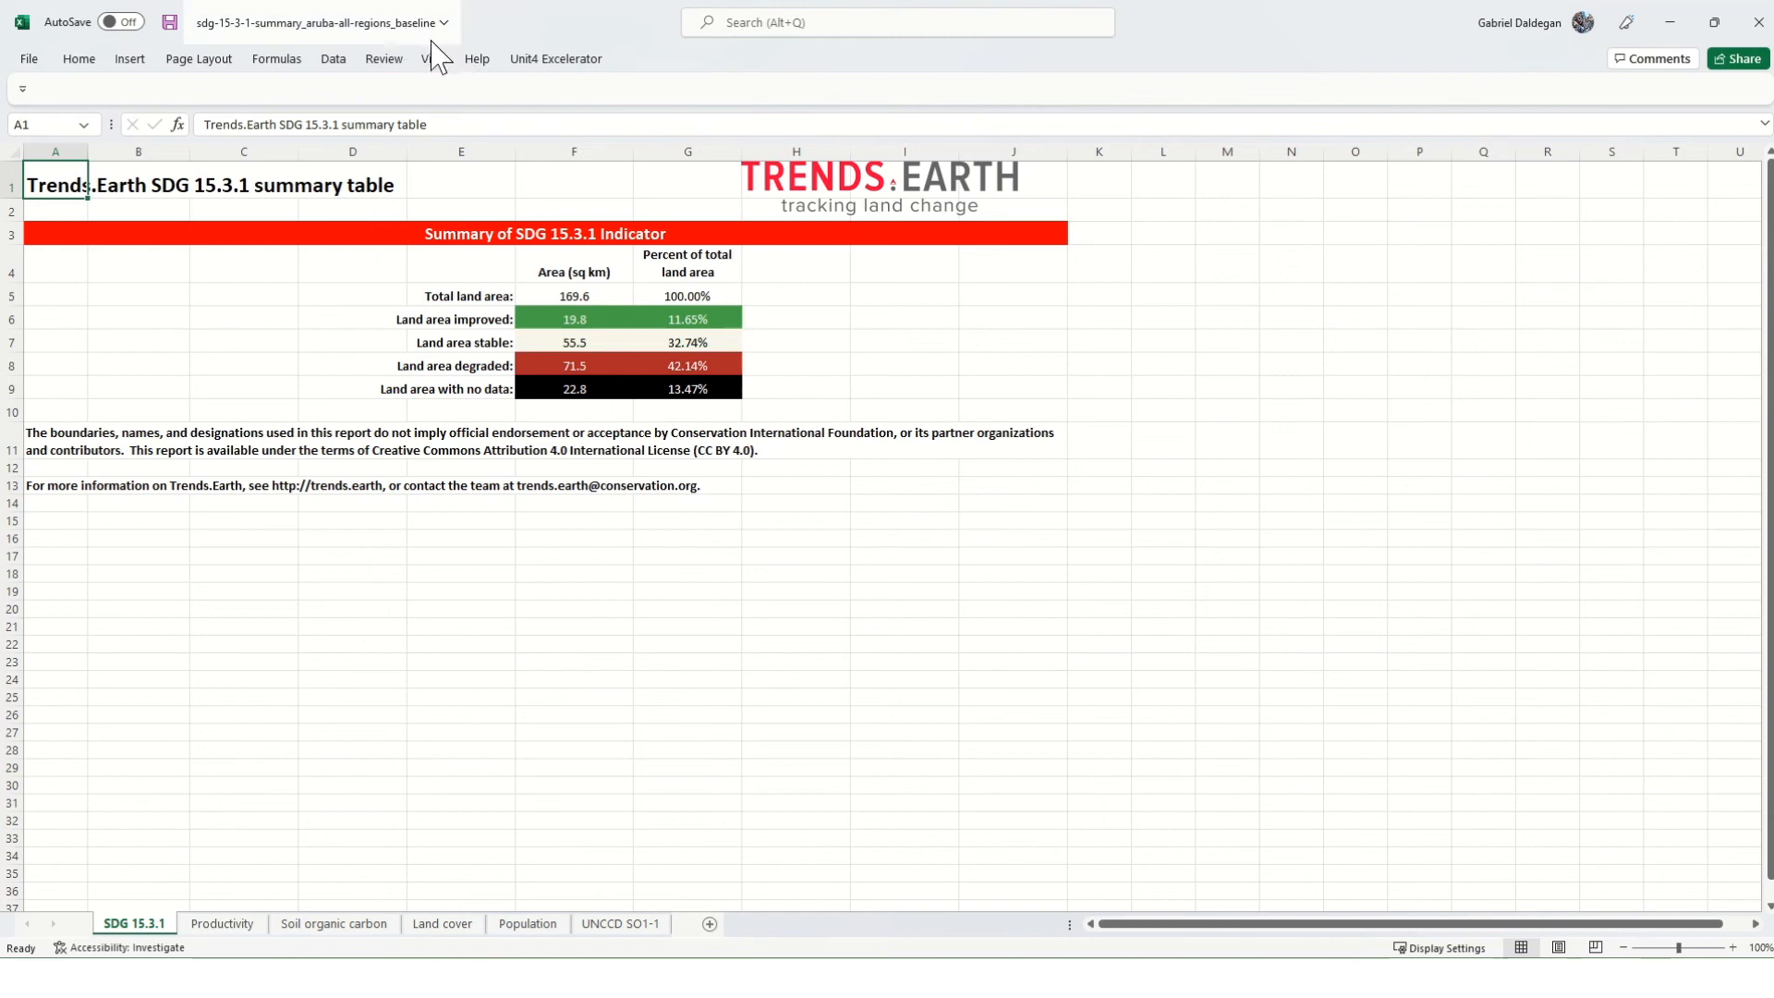
Step: Review the baseline summary's SDG 15.3.1 indicator table, followed by its Productivity, Soil organic carbon, Land cover and Population sheets
left_click_drag(474, 230, 667, 403)
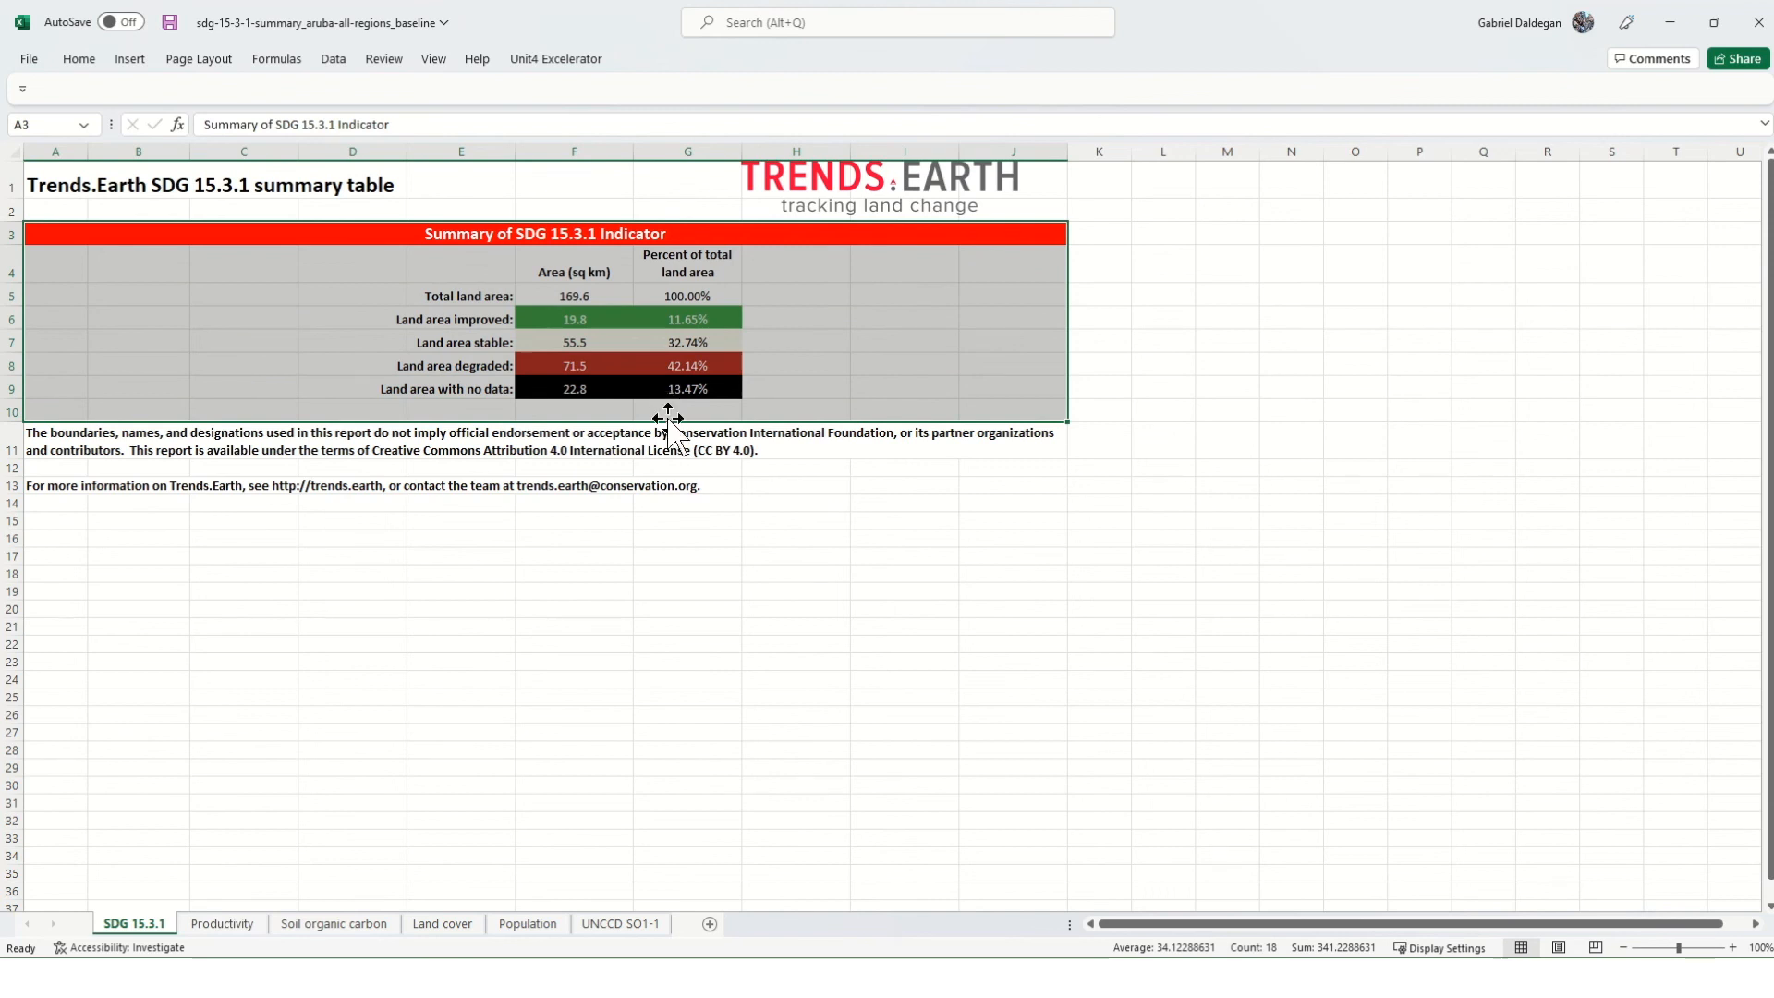
left_click(227, 923)
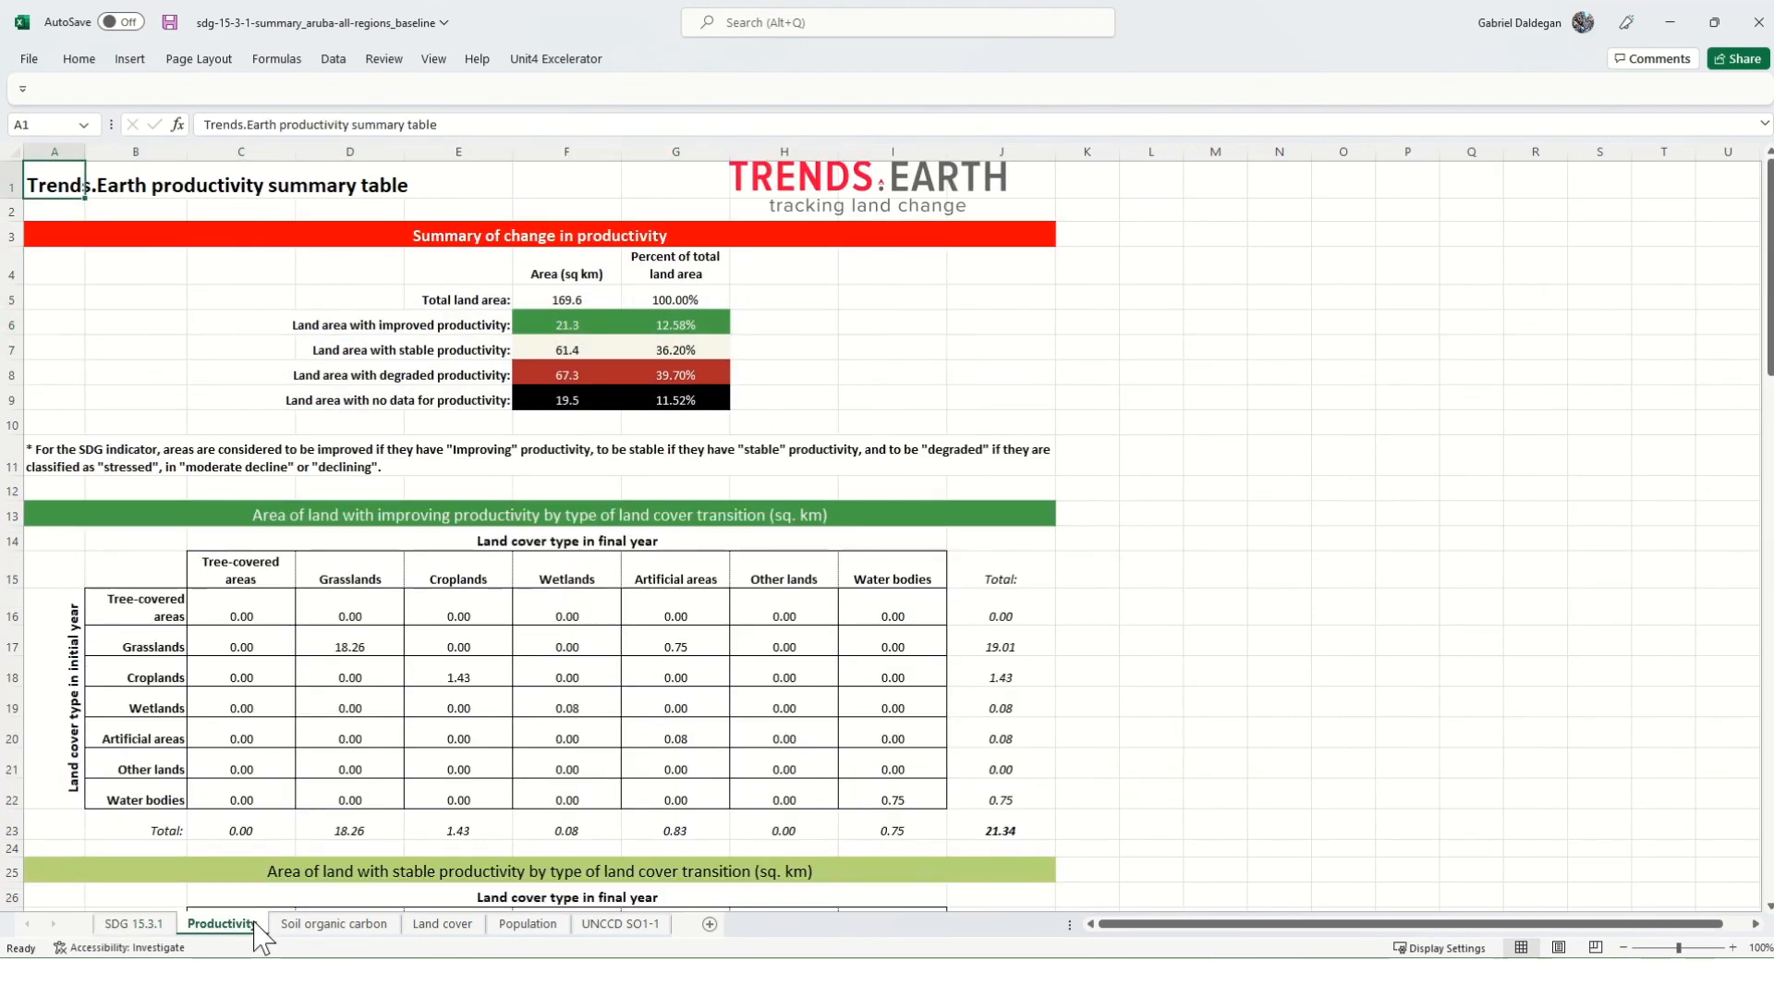
left_click(344, 929)
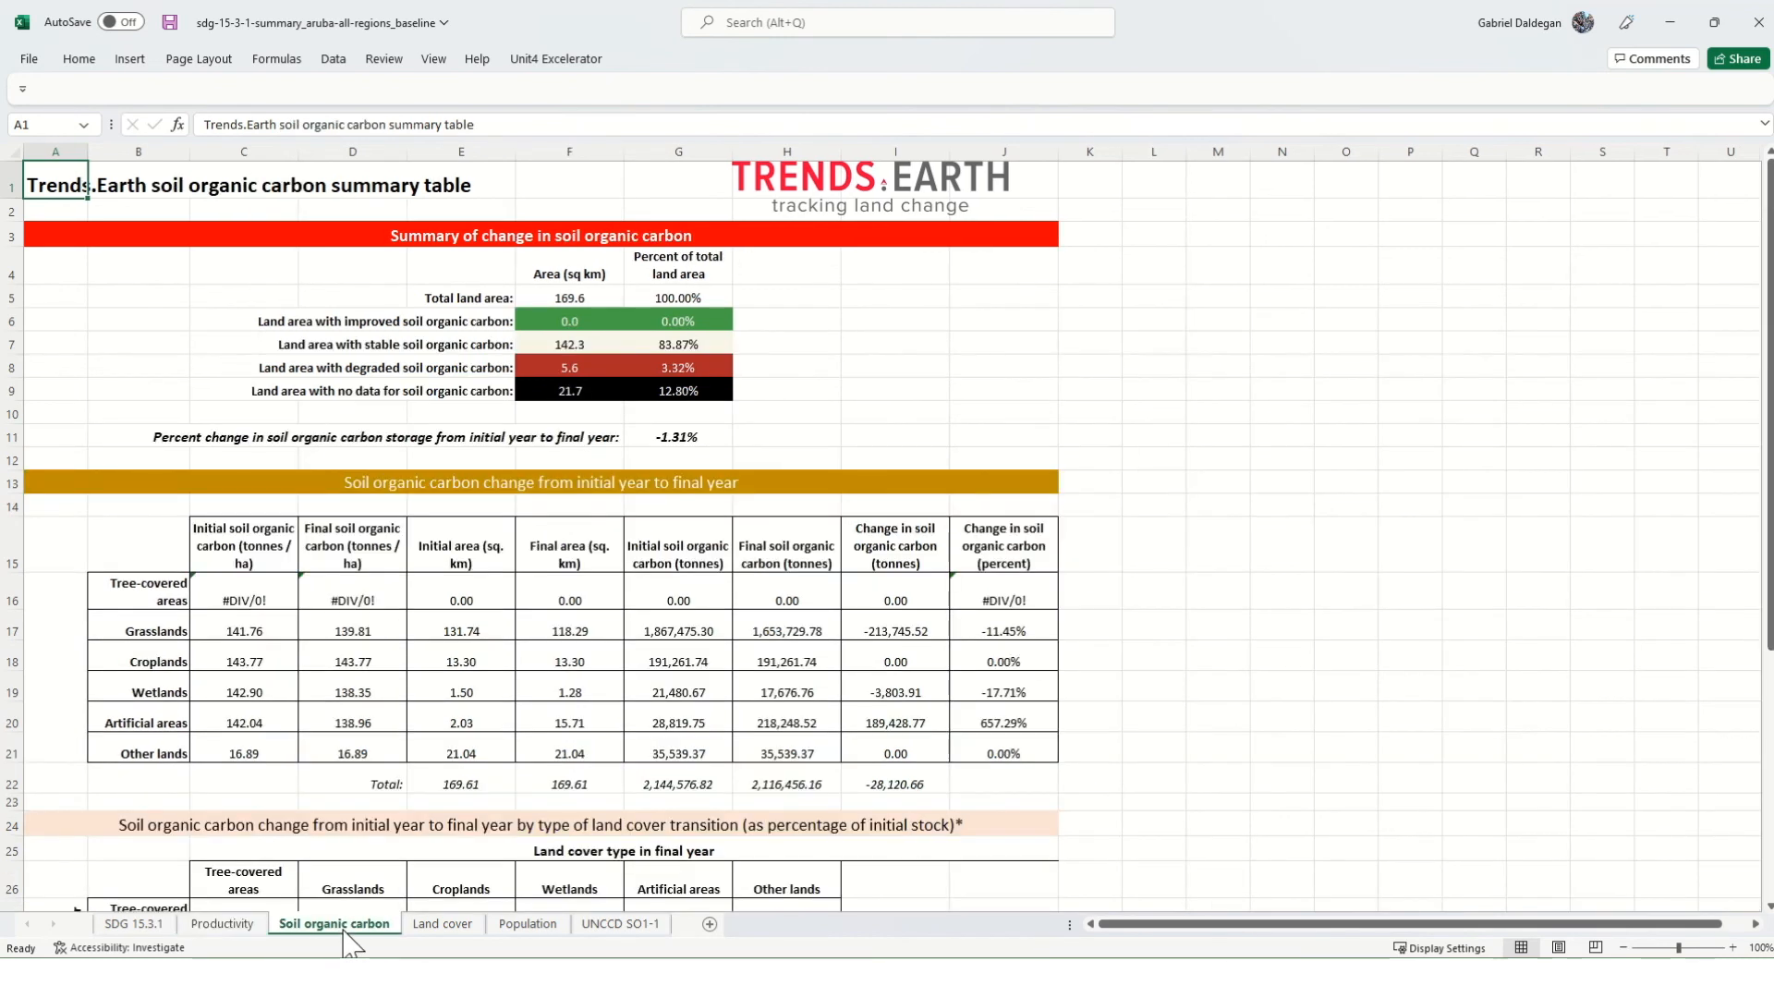
left_click(443, 927)
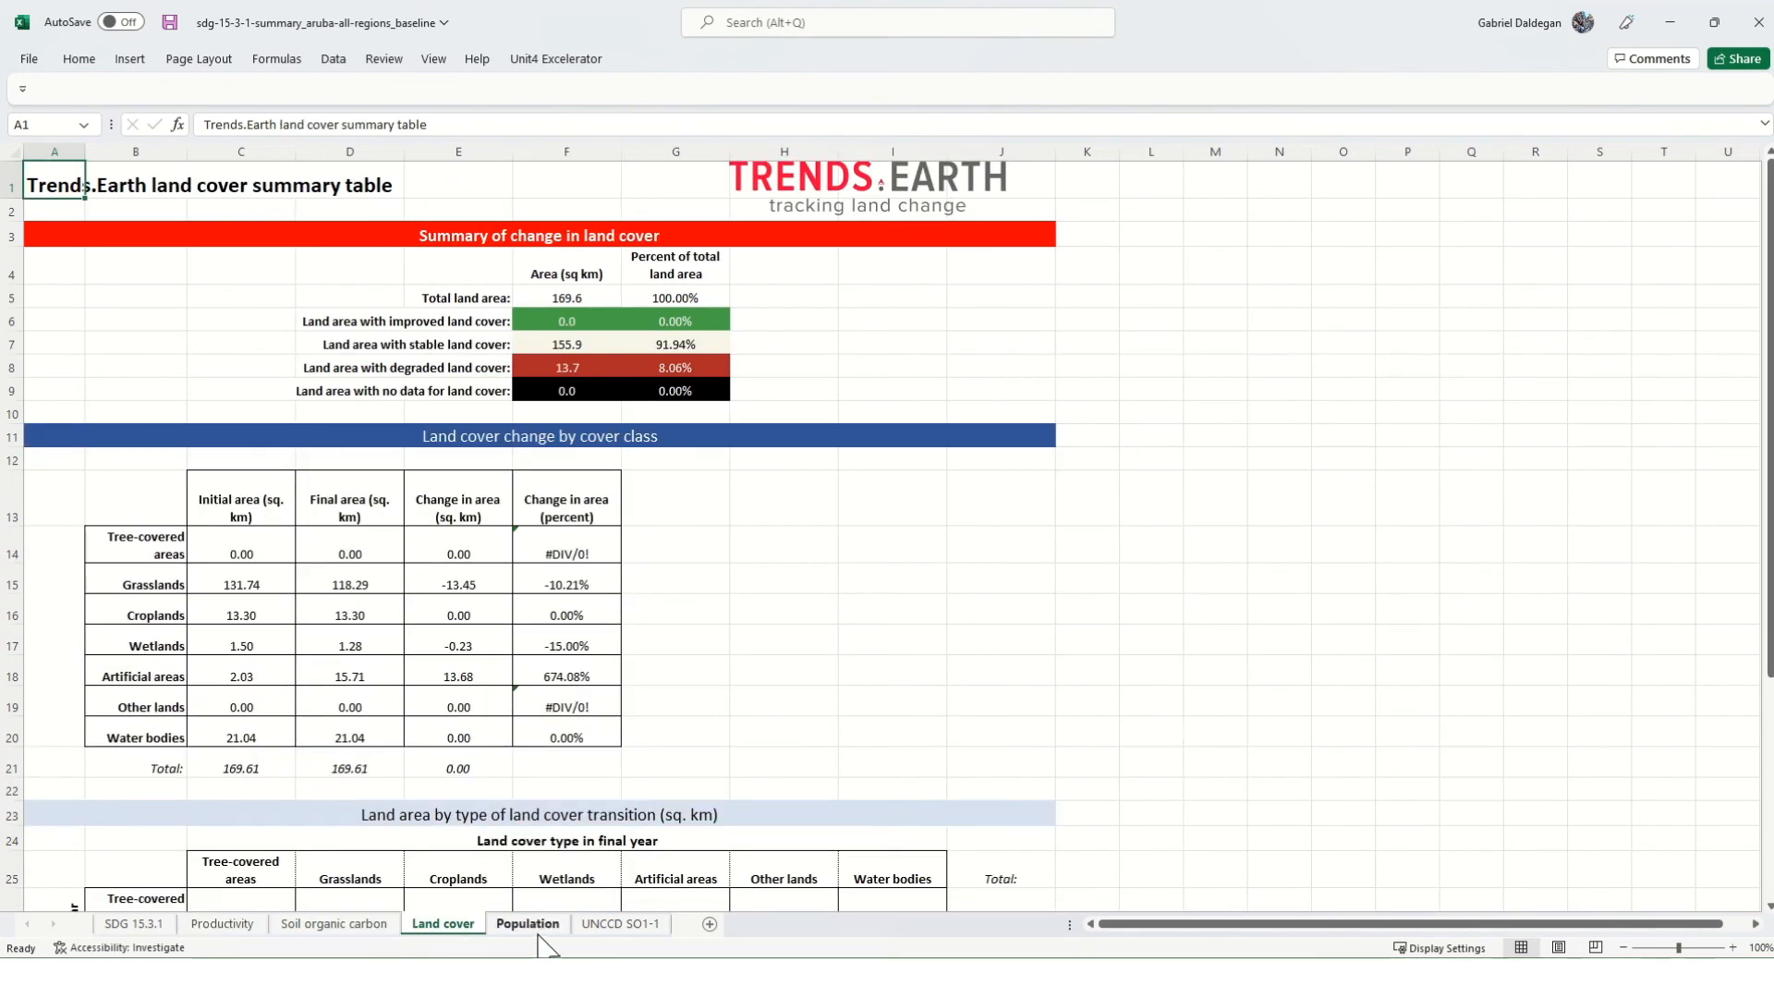
left_click(531, 926)
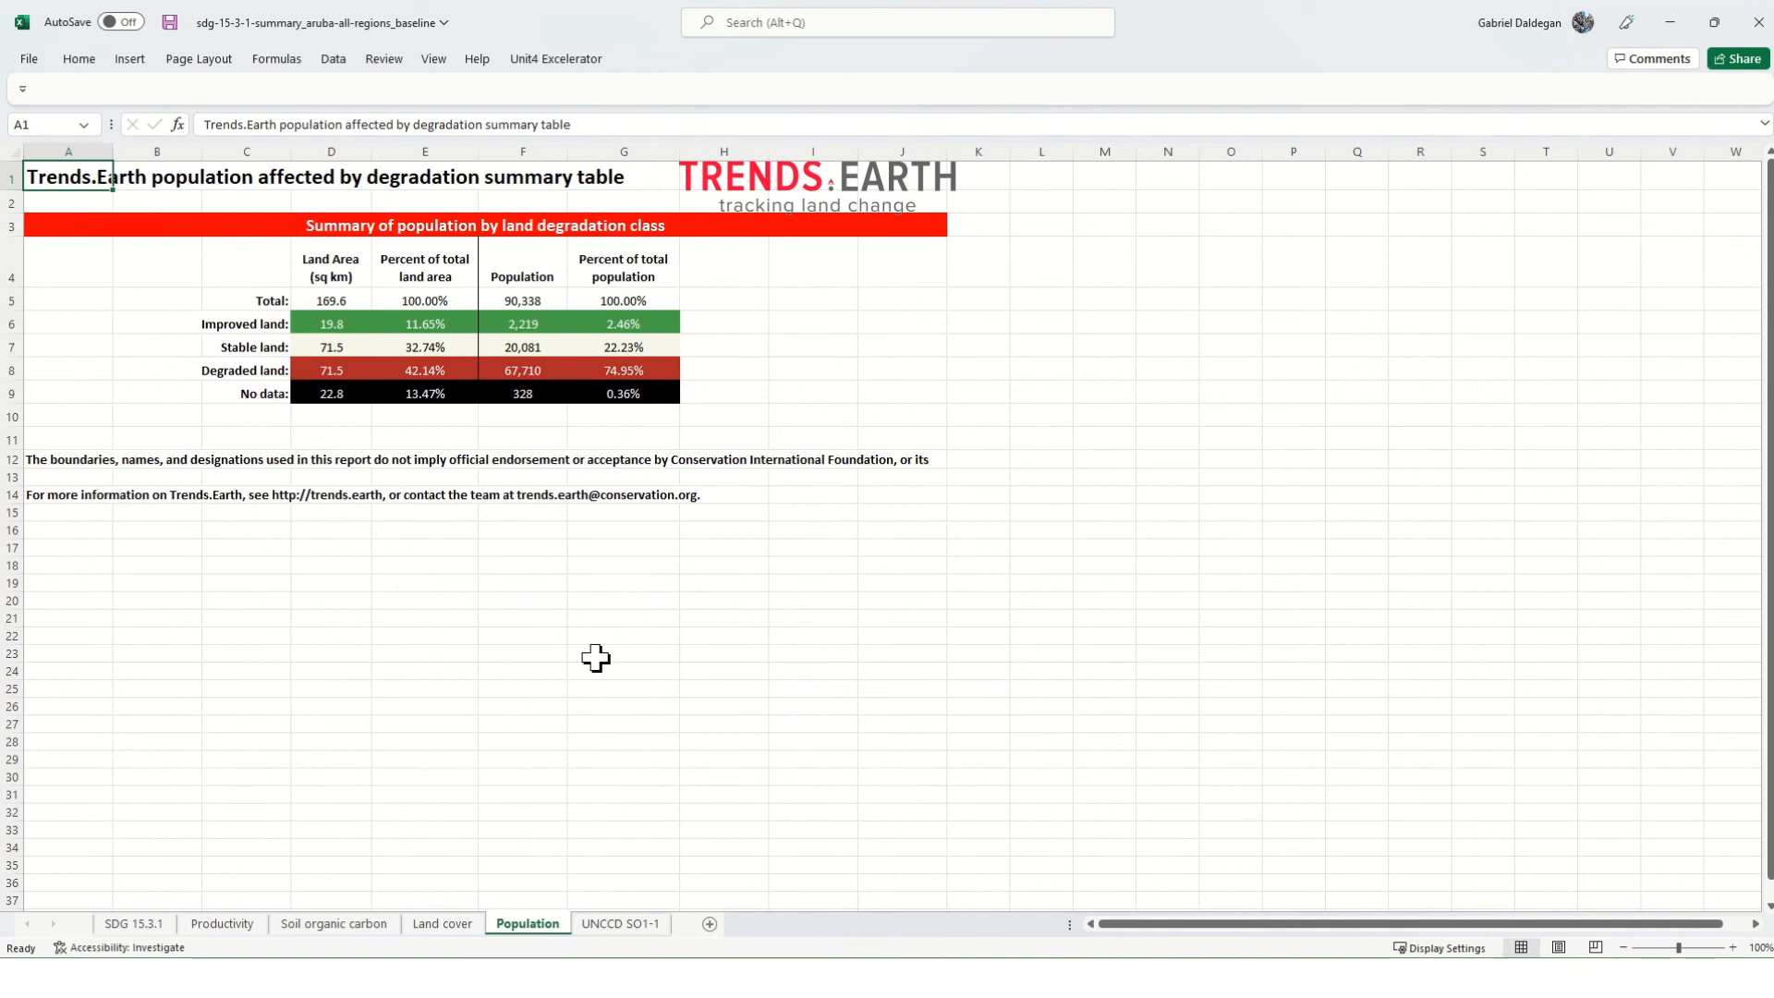
Step: Switch back to the dataset's folder in File Explorer and open the workbook sdg-15-3-1-summary_aruba-all-regions_progress in Excel
key("alt+Tab")
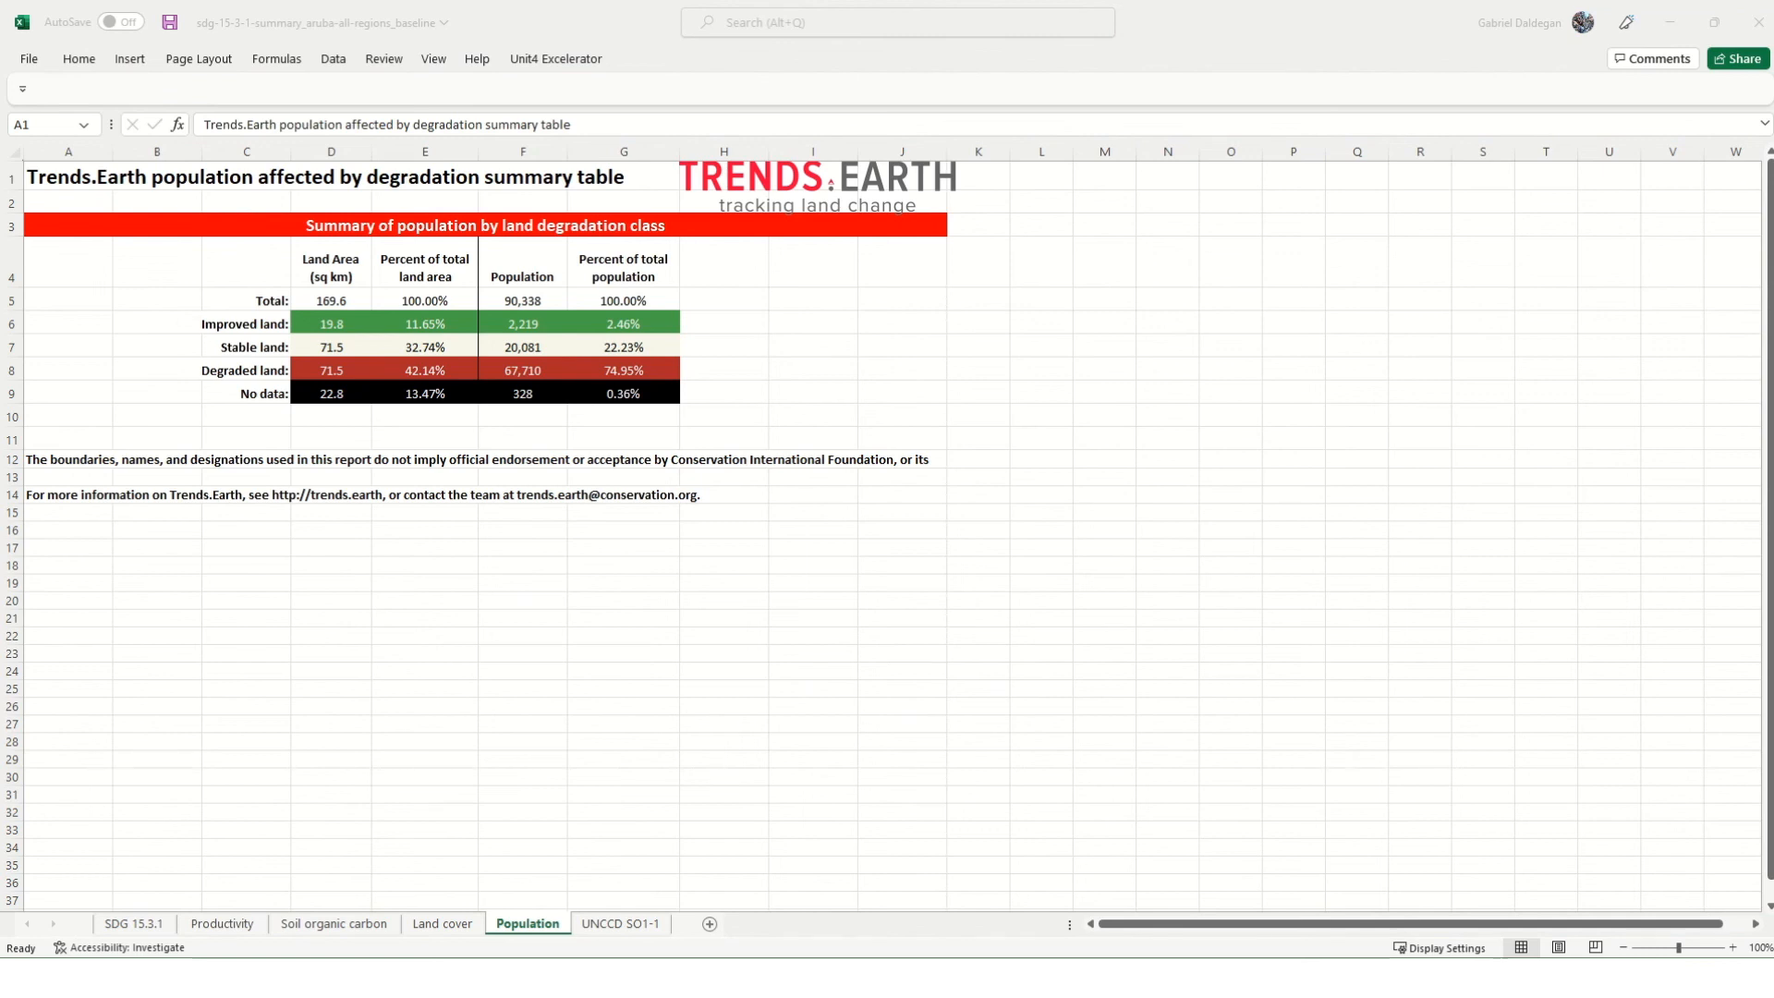
left_click(763, 897)
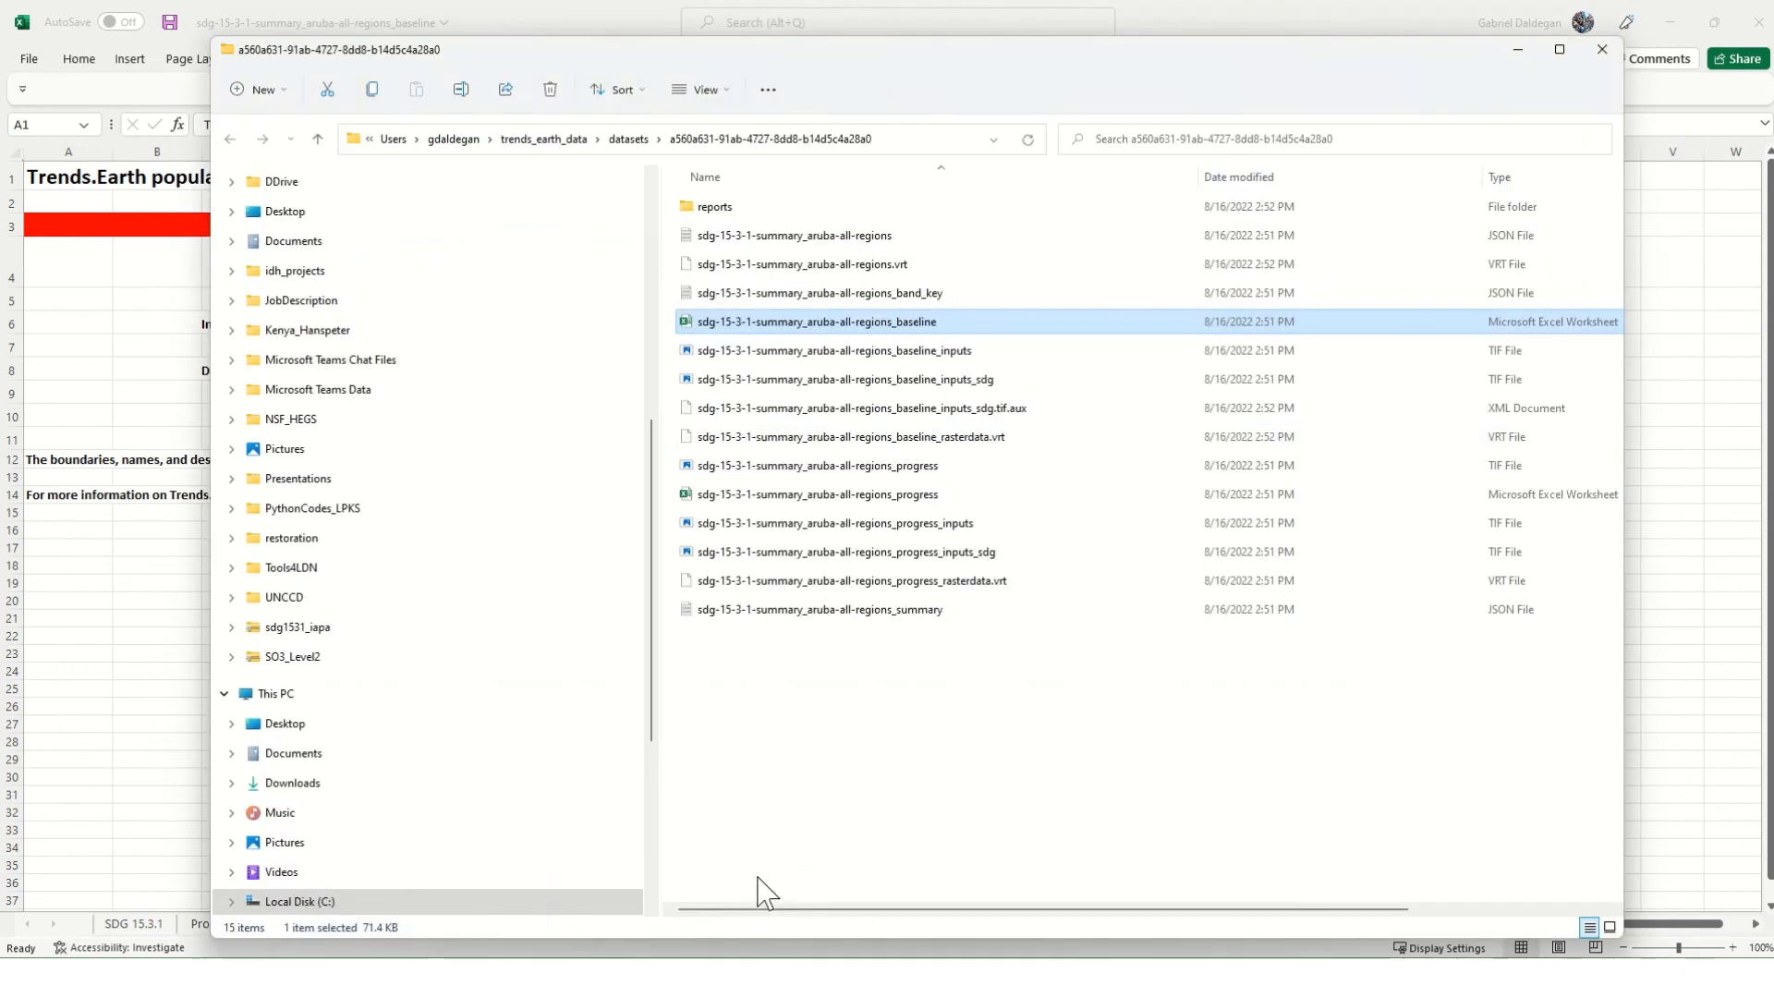
double_click(836, 495)
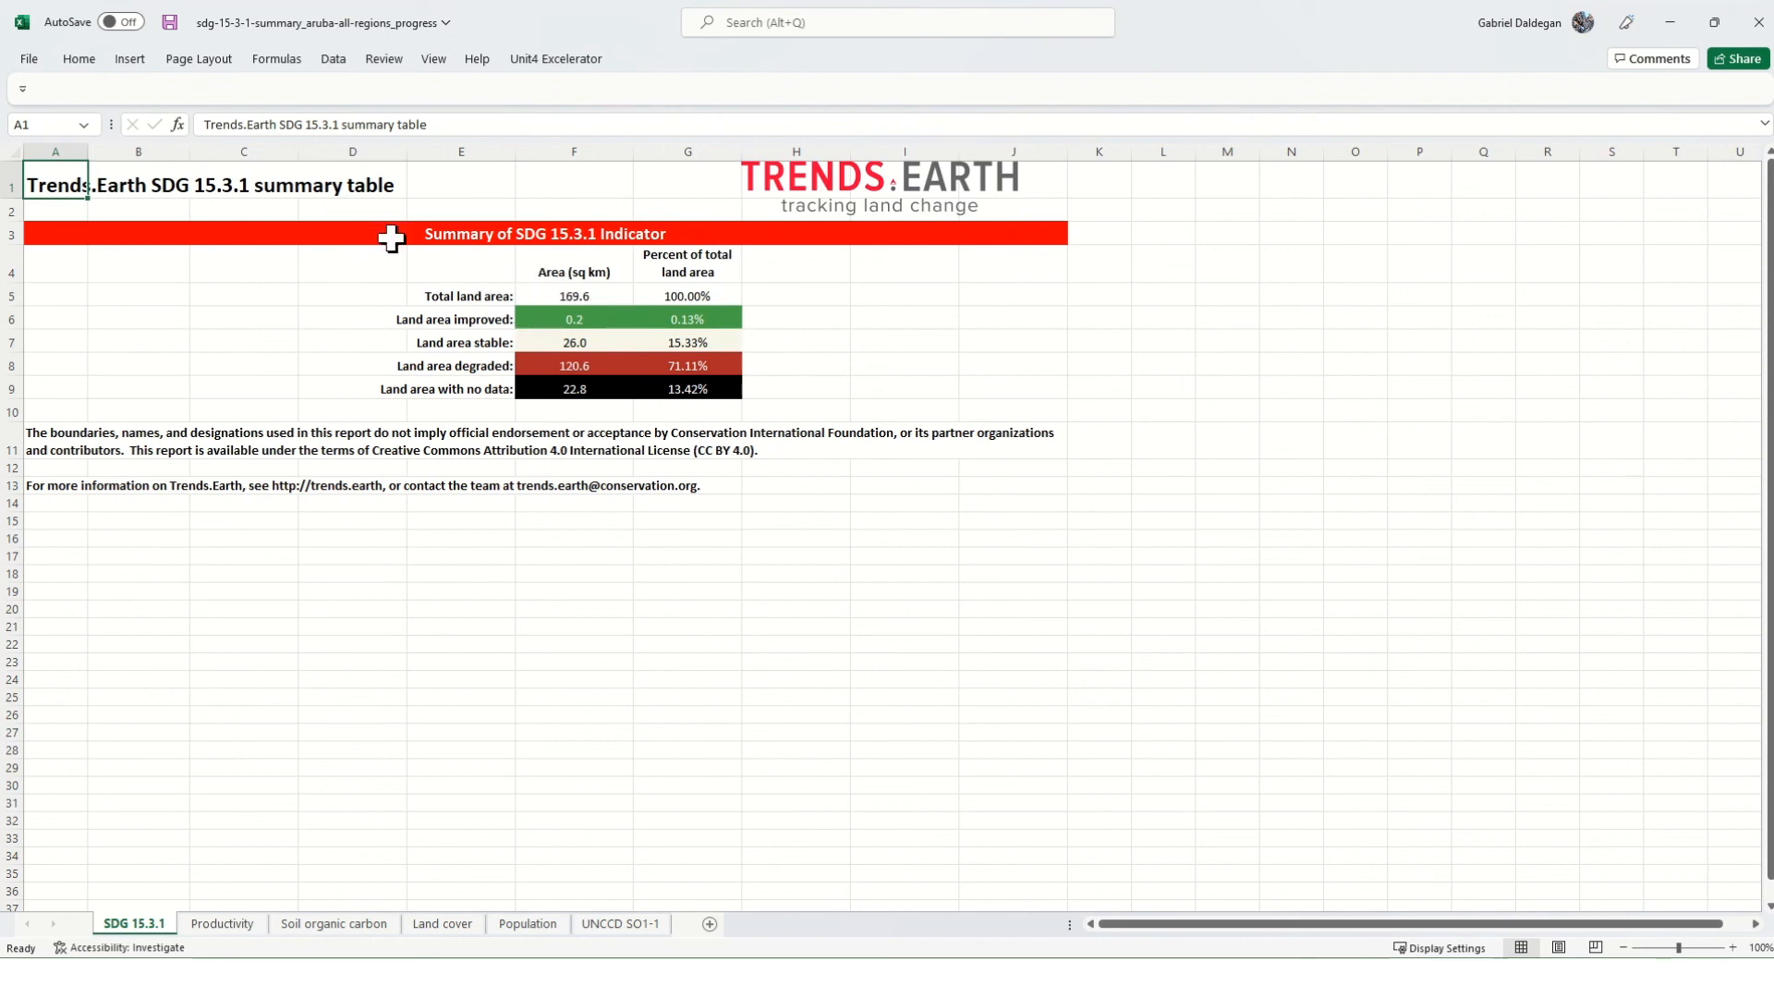
Step: Review the Productivity, Soil organic carbon, Land cover and Population sheets of the progress summary workbook
left_click(411, 41)
left_click(208, 930)
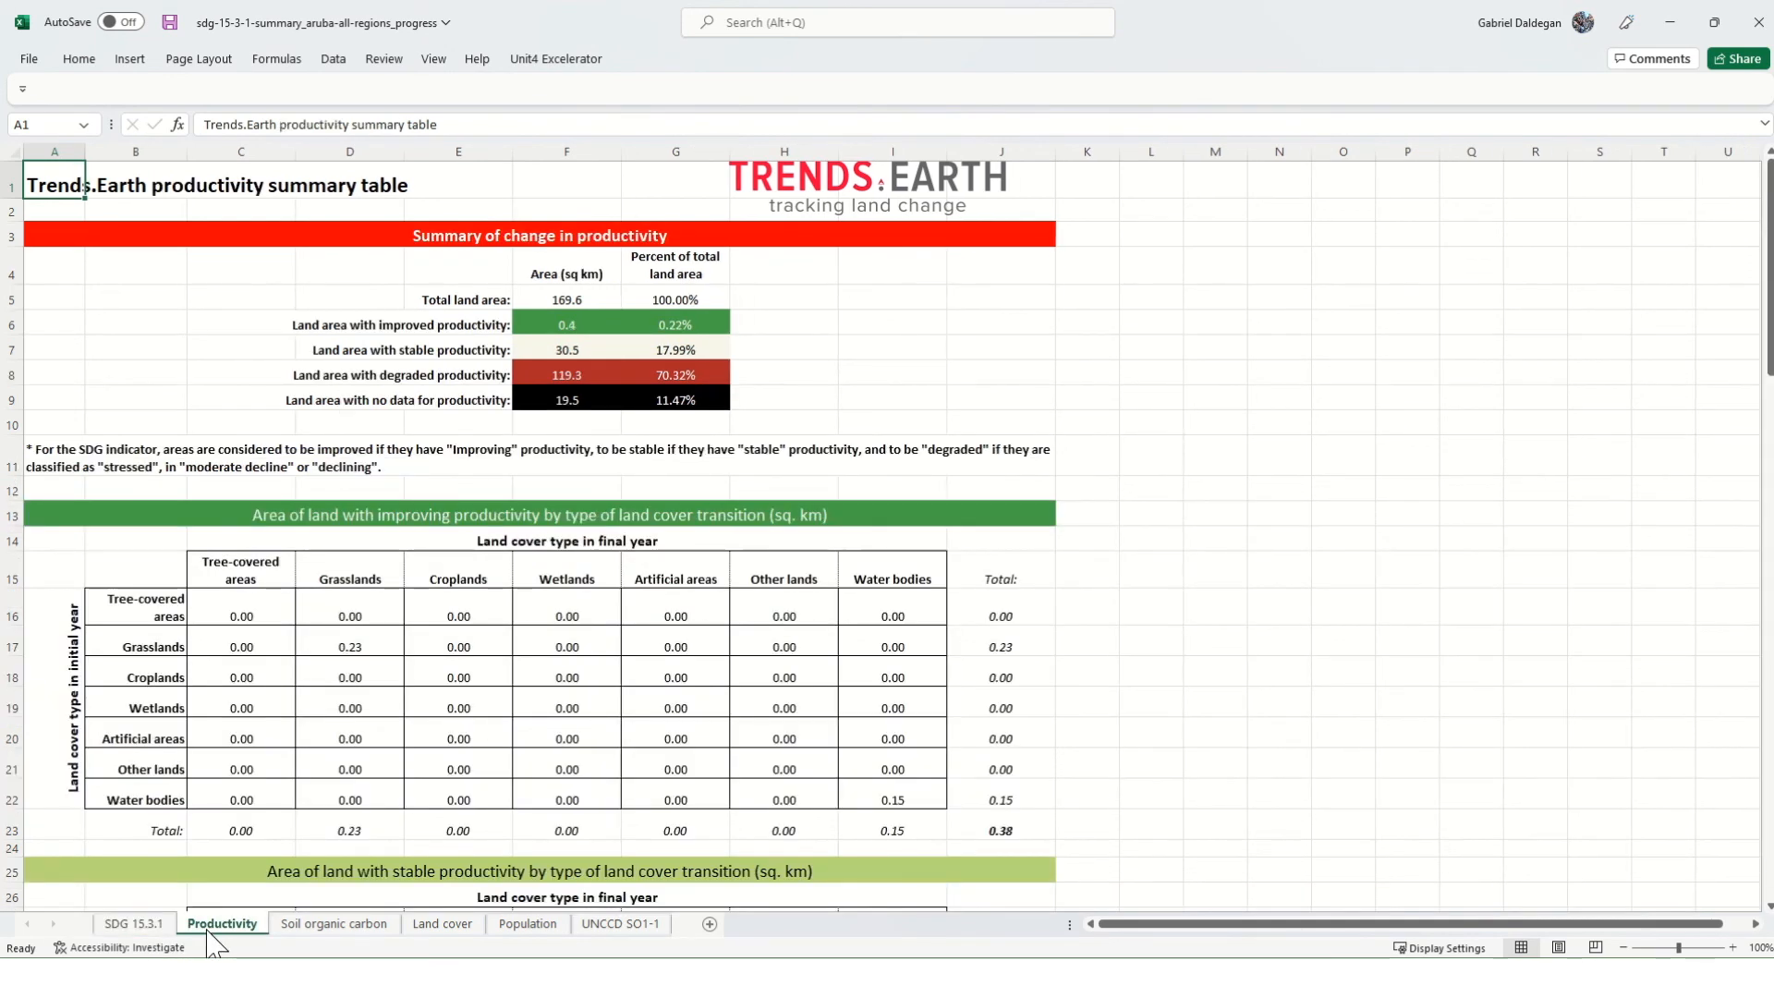
left_click(322, 927)
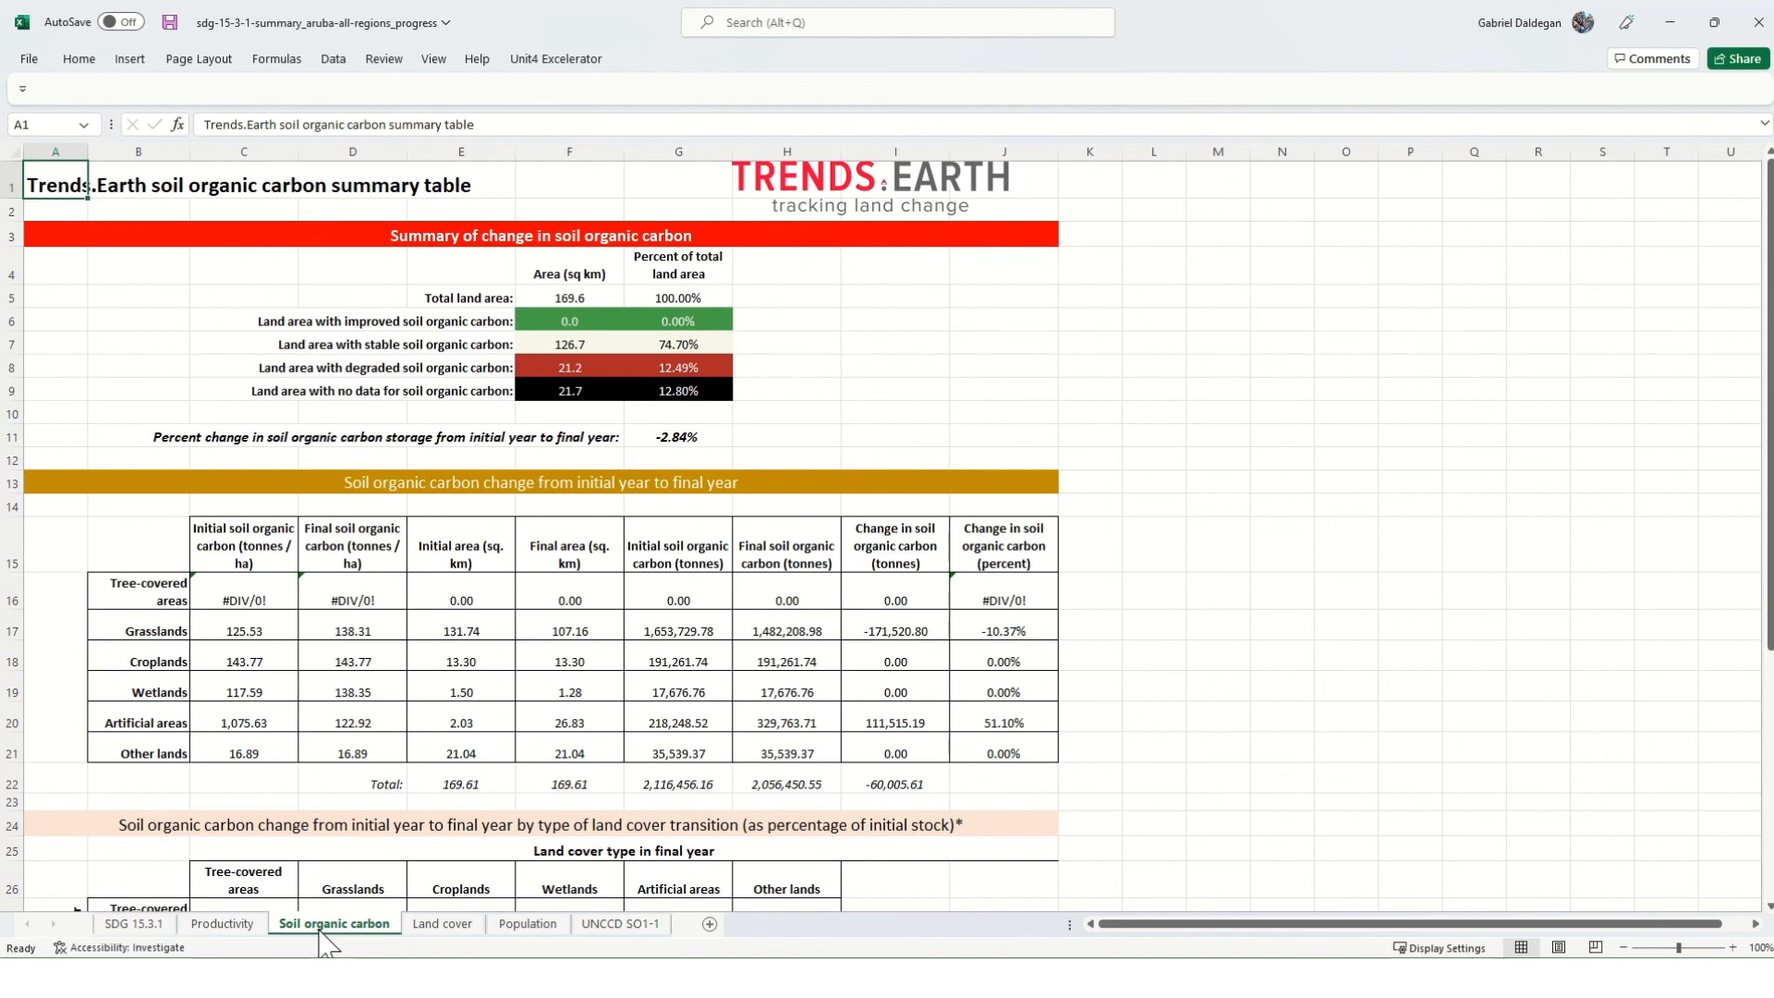
left_click(441, 924)
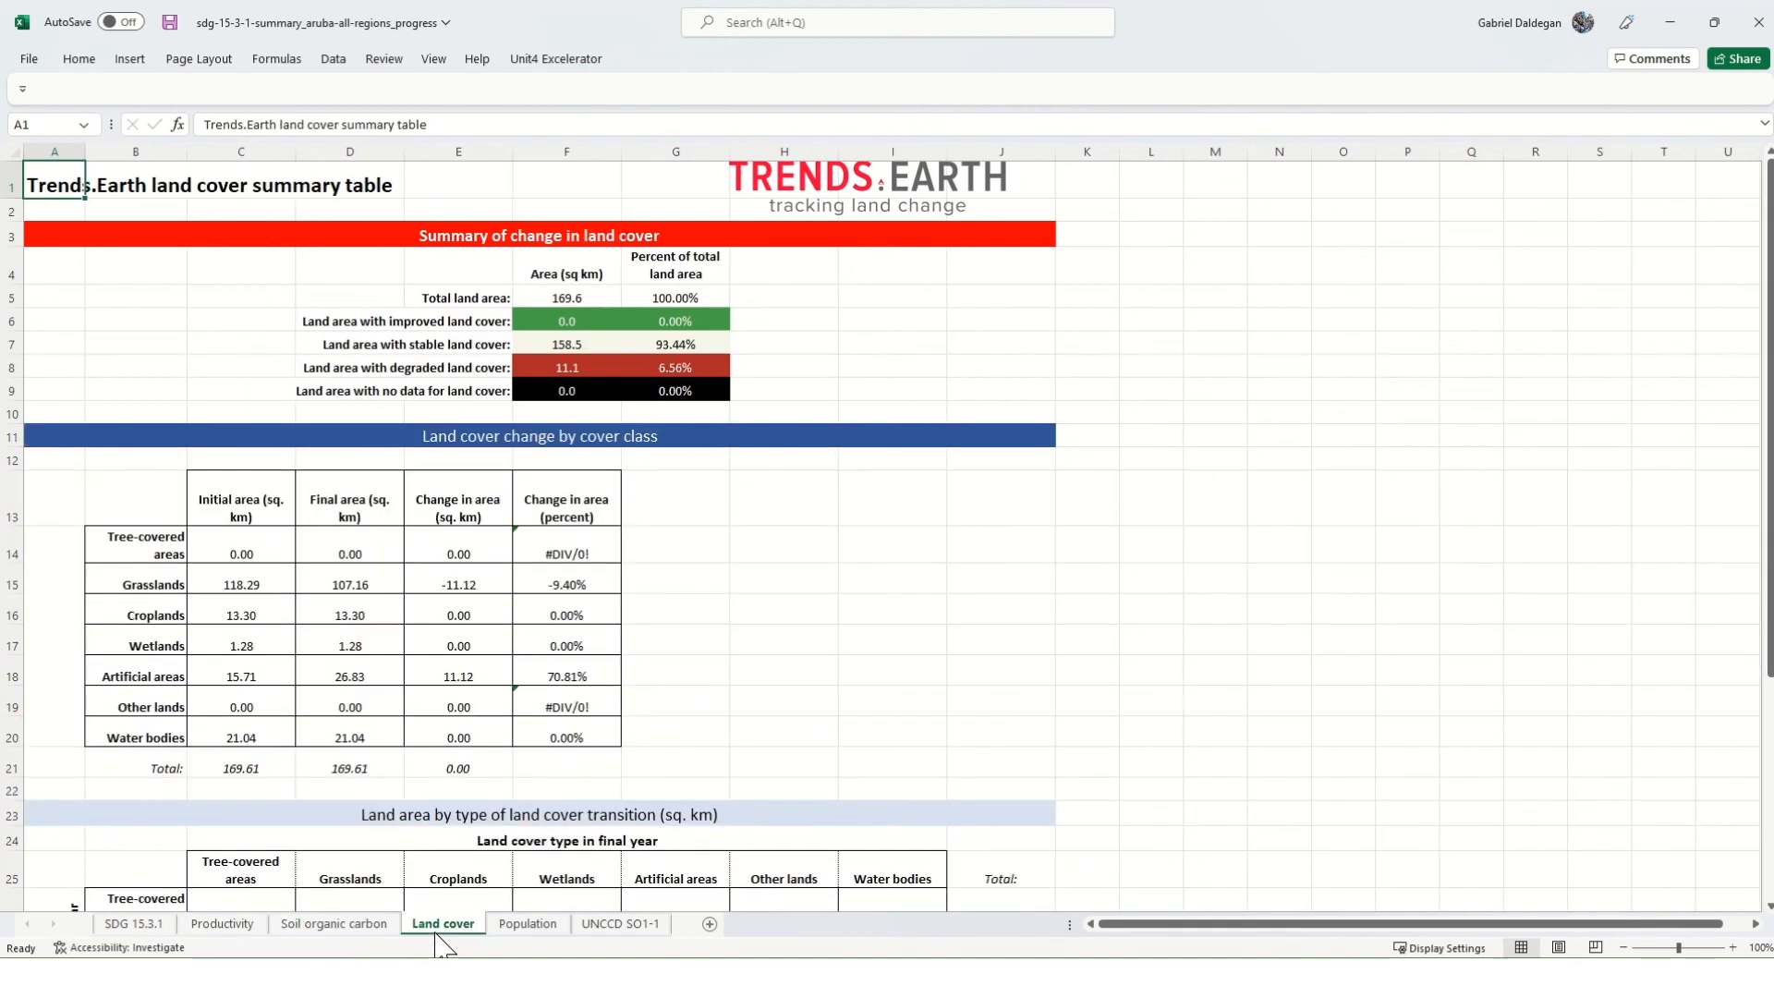
left_click(531, 927)
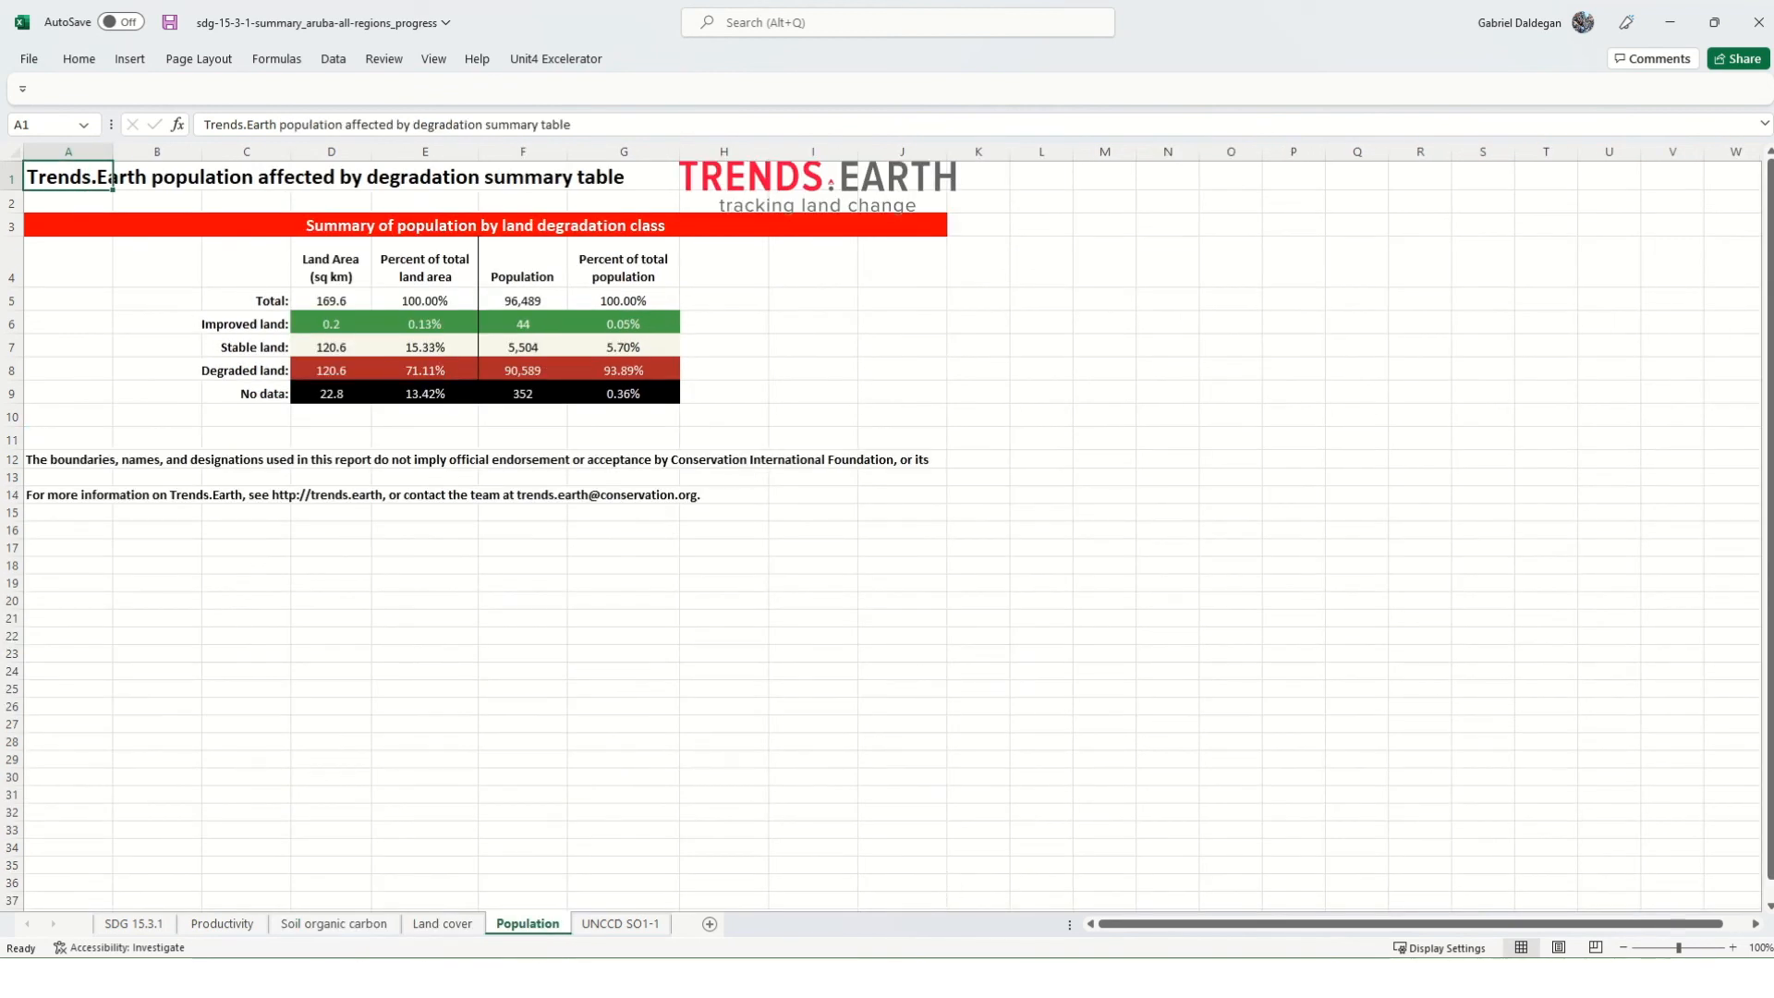
Step: Return to the dataset's folder, open its reports subfolder, and view the image chart-land_cover_2001 in a maximized window
key("alt+Tab")
mouse_move(708, 975)
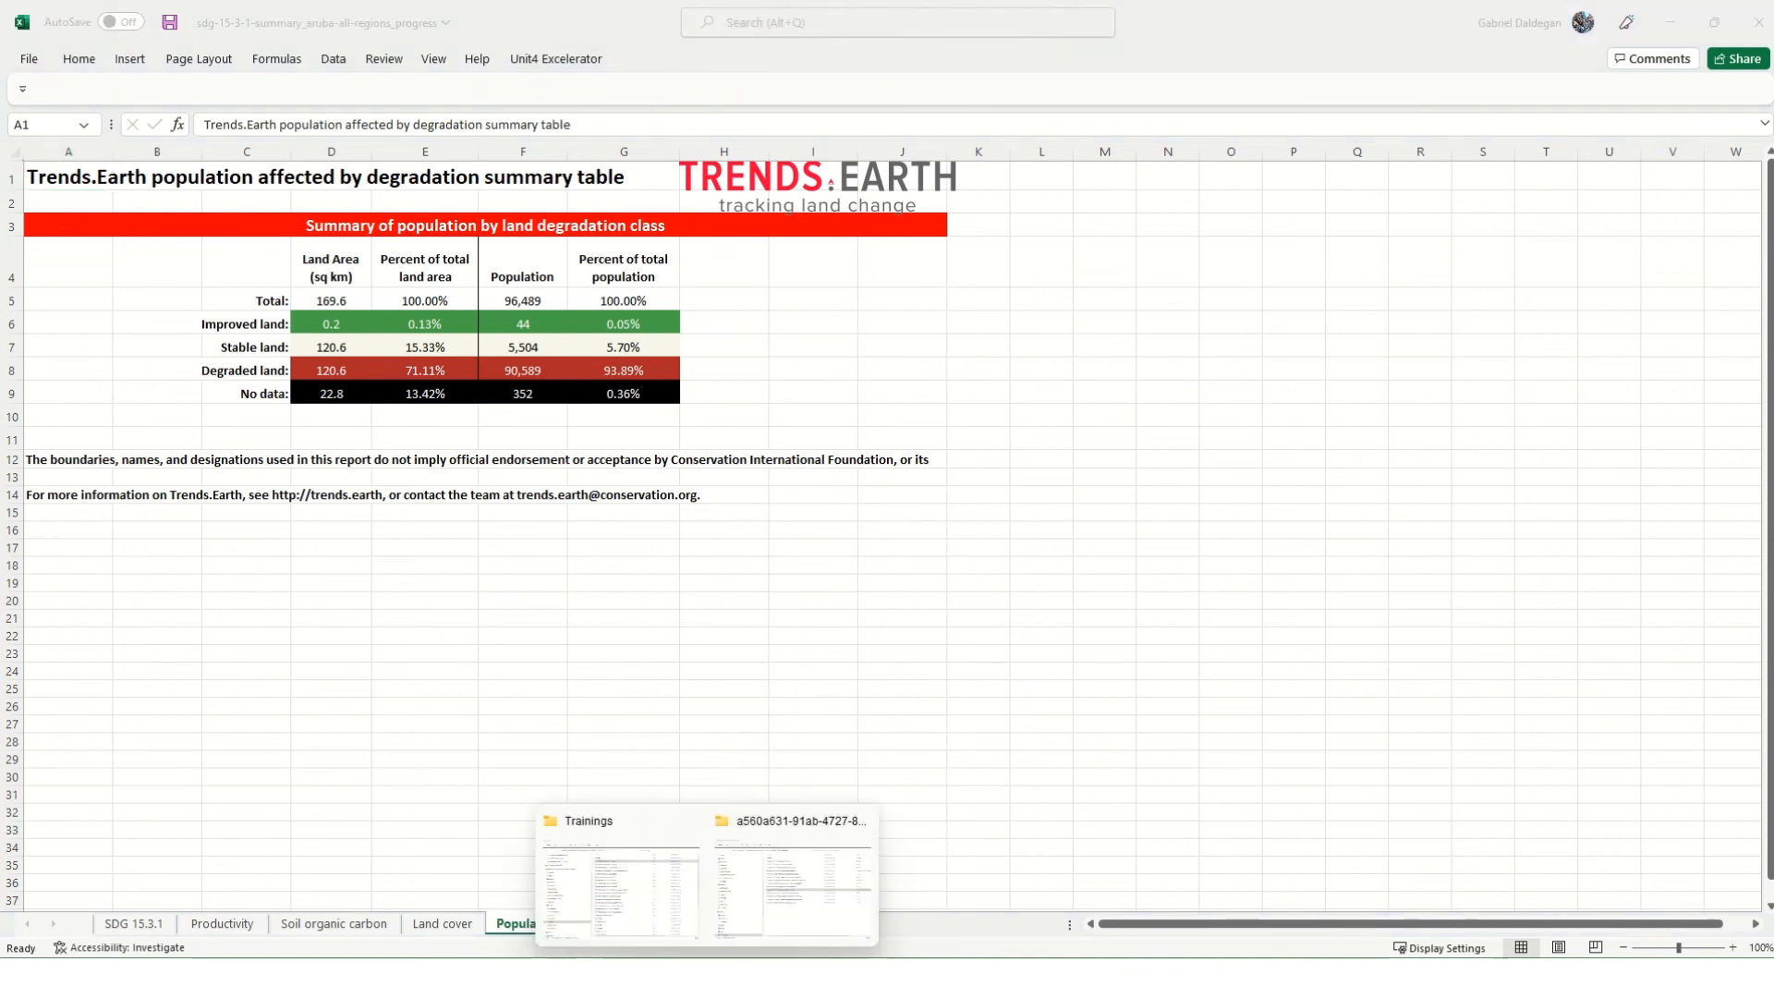
left_click(792, 919)
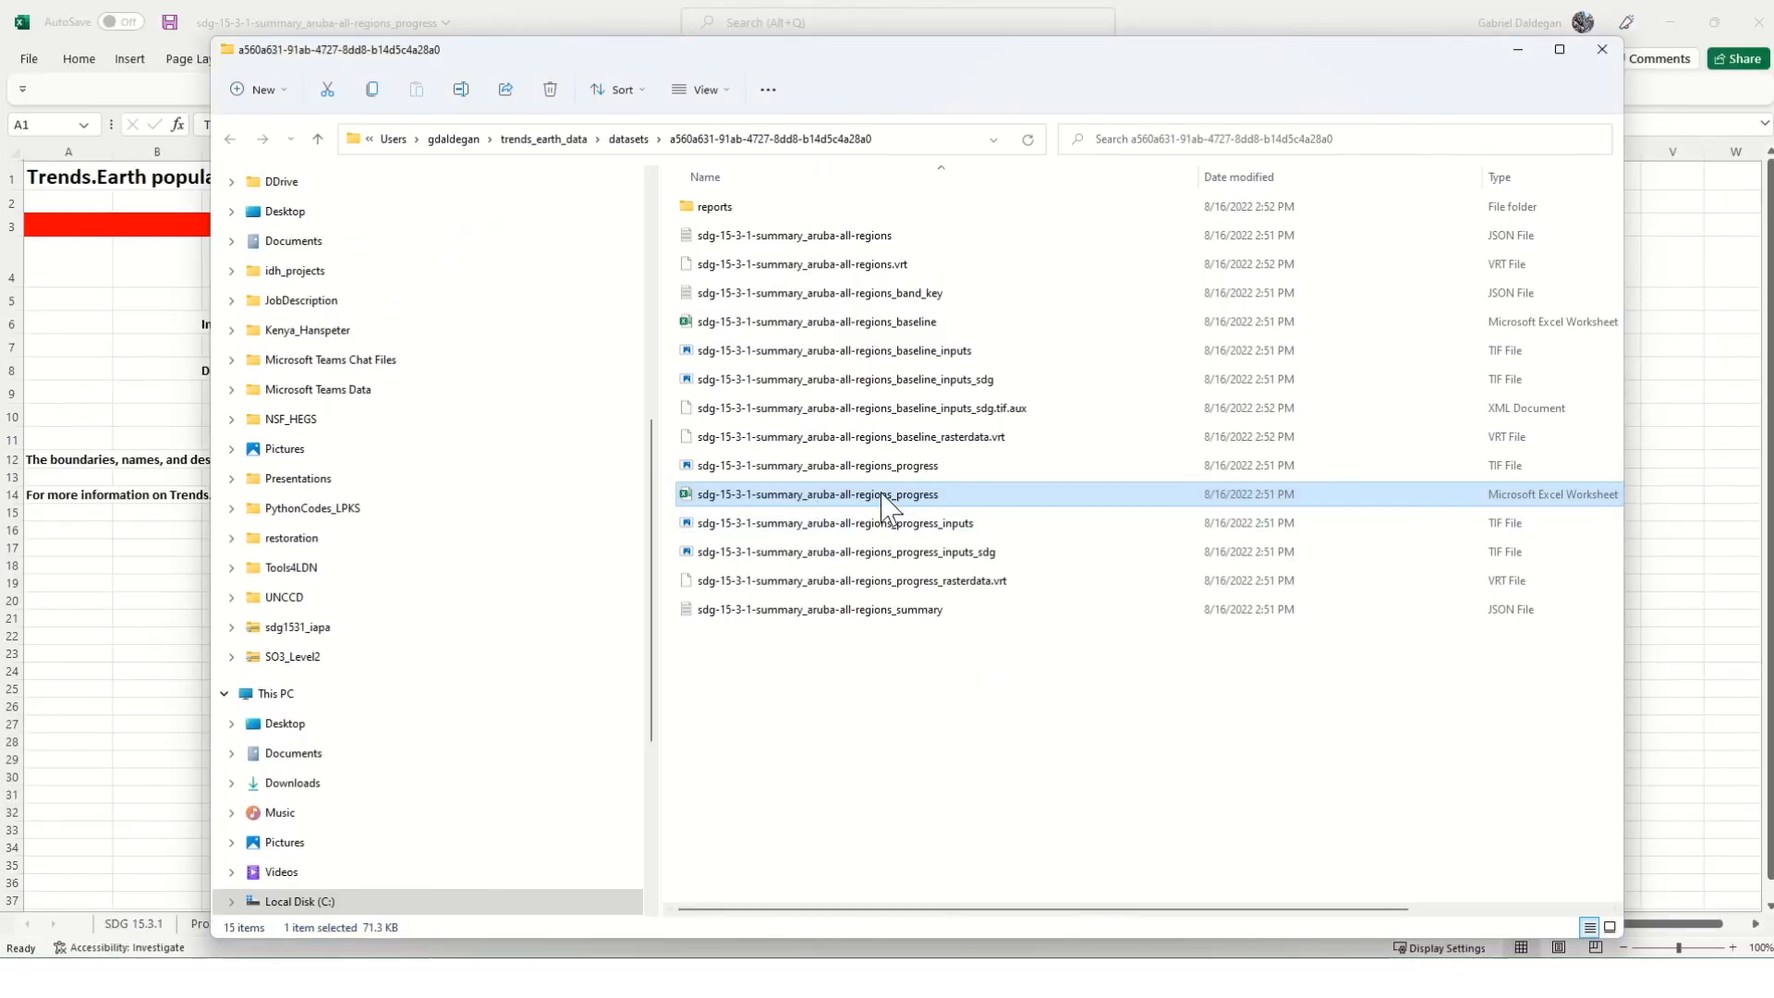
double_click(725, 208)
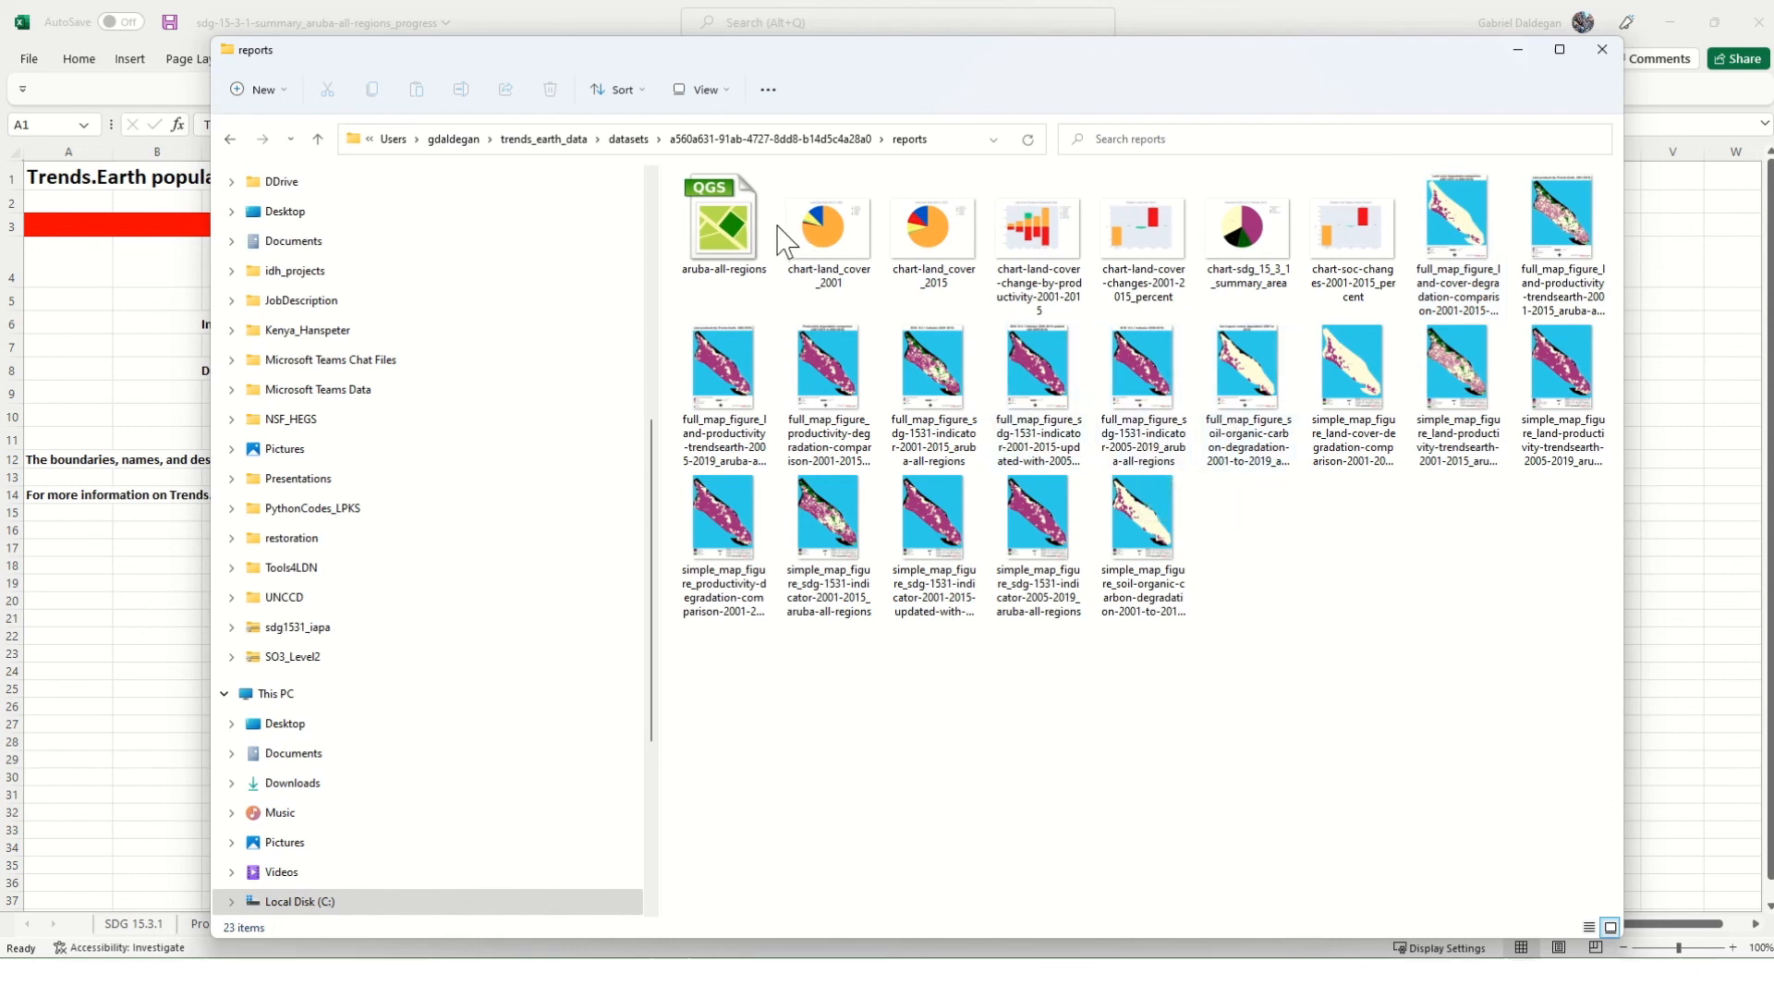
left_click(843, 251)
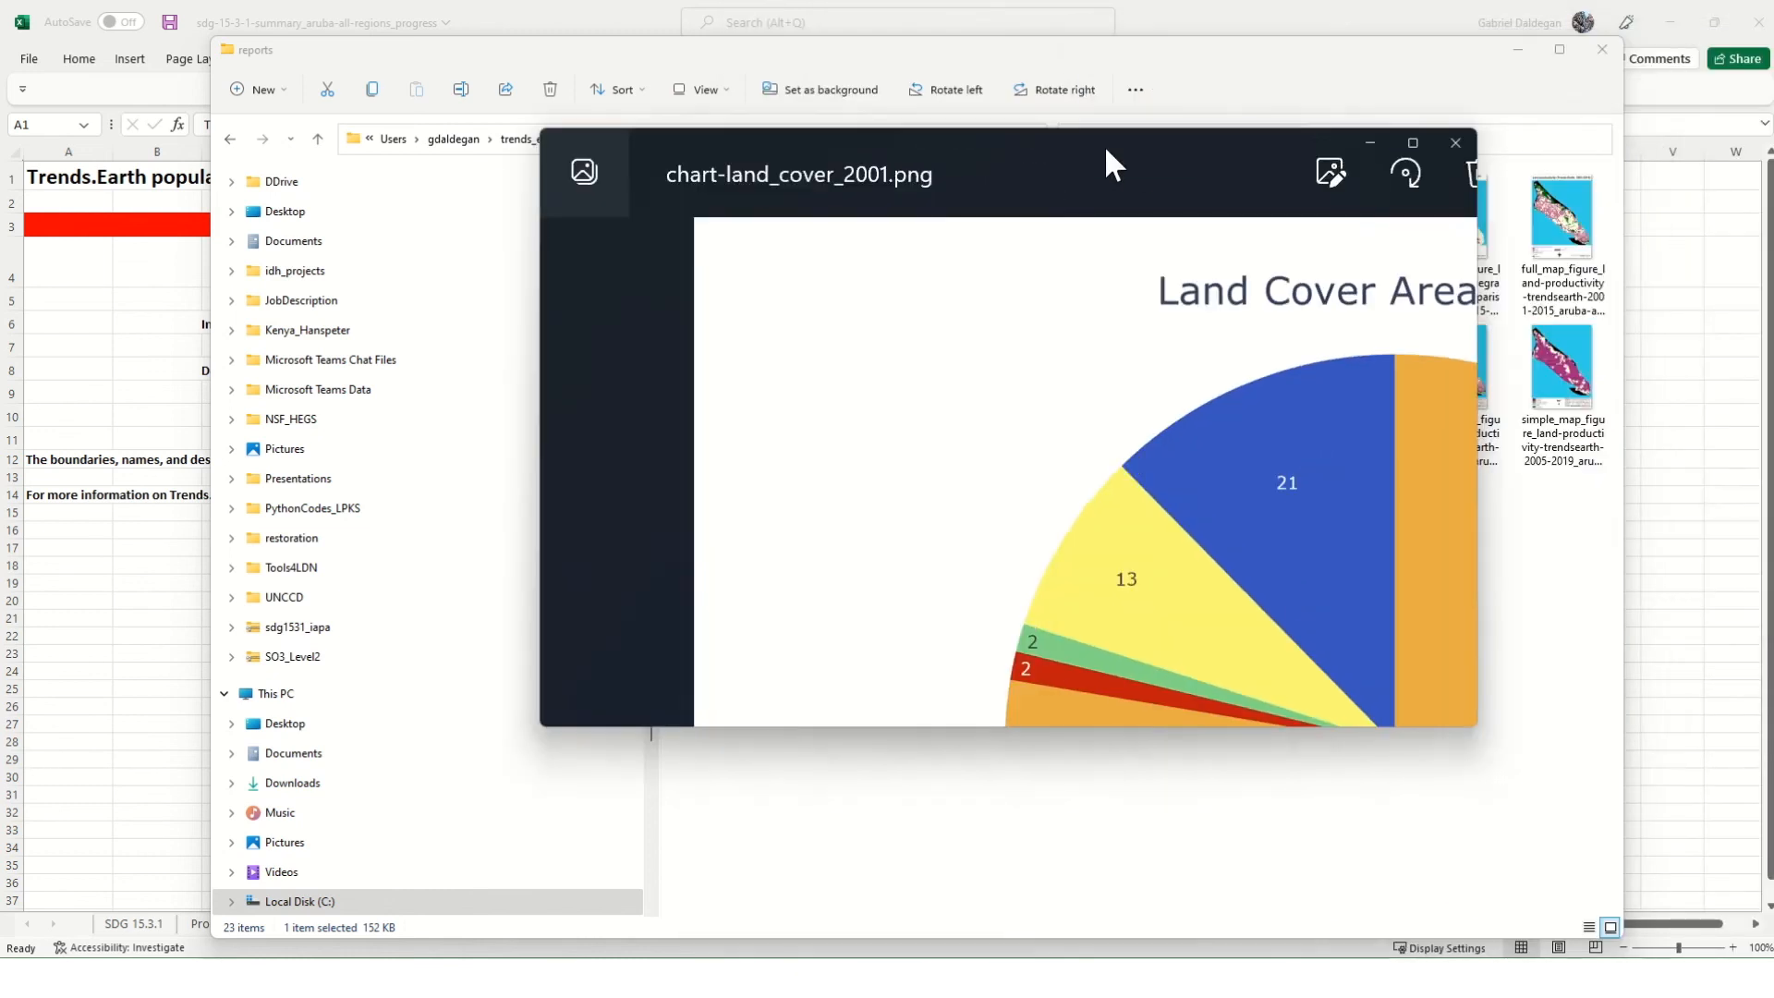
left_click(1401, 141)
Step: Browse the report charts from land cover in 2015 through land cover change and the SDG 15.3.1 summary to soil organic carbon change
mouse_move(728, 977)
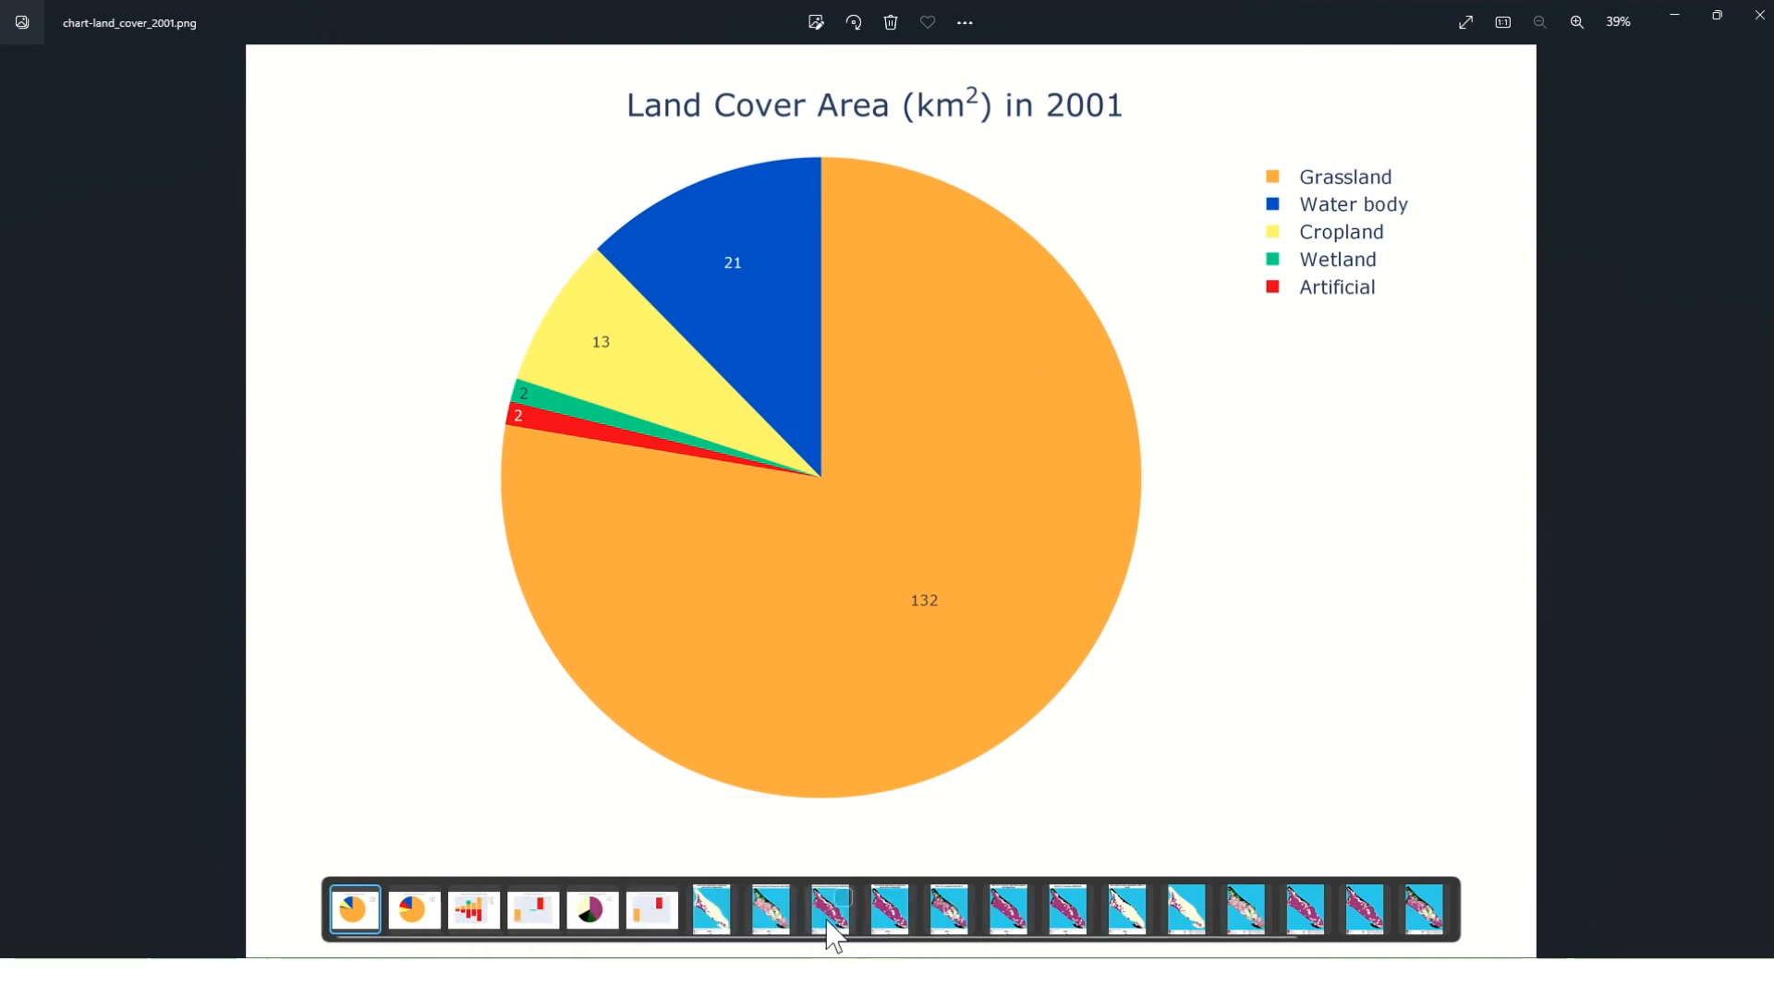
left_click(1758, 508)
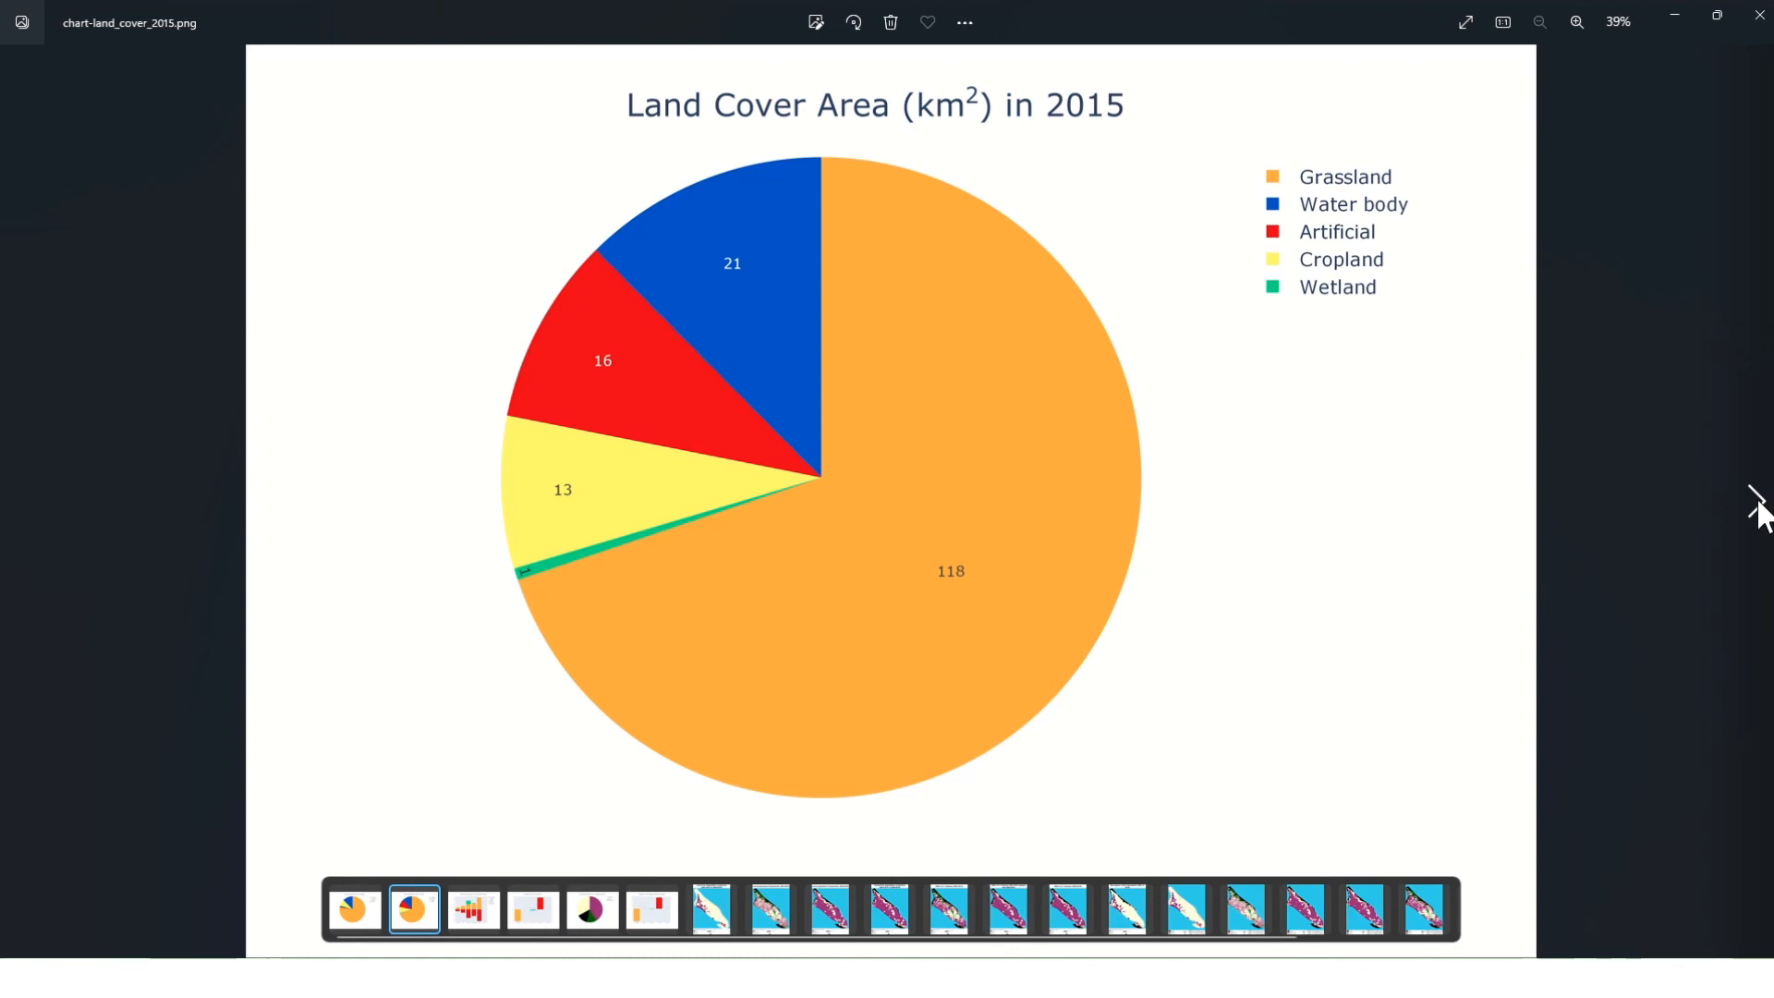
left_click(1758, 508)
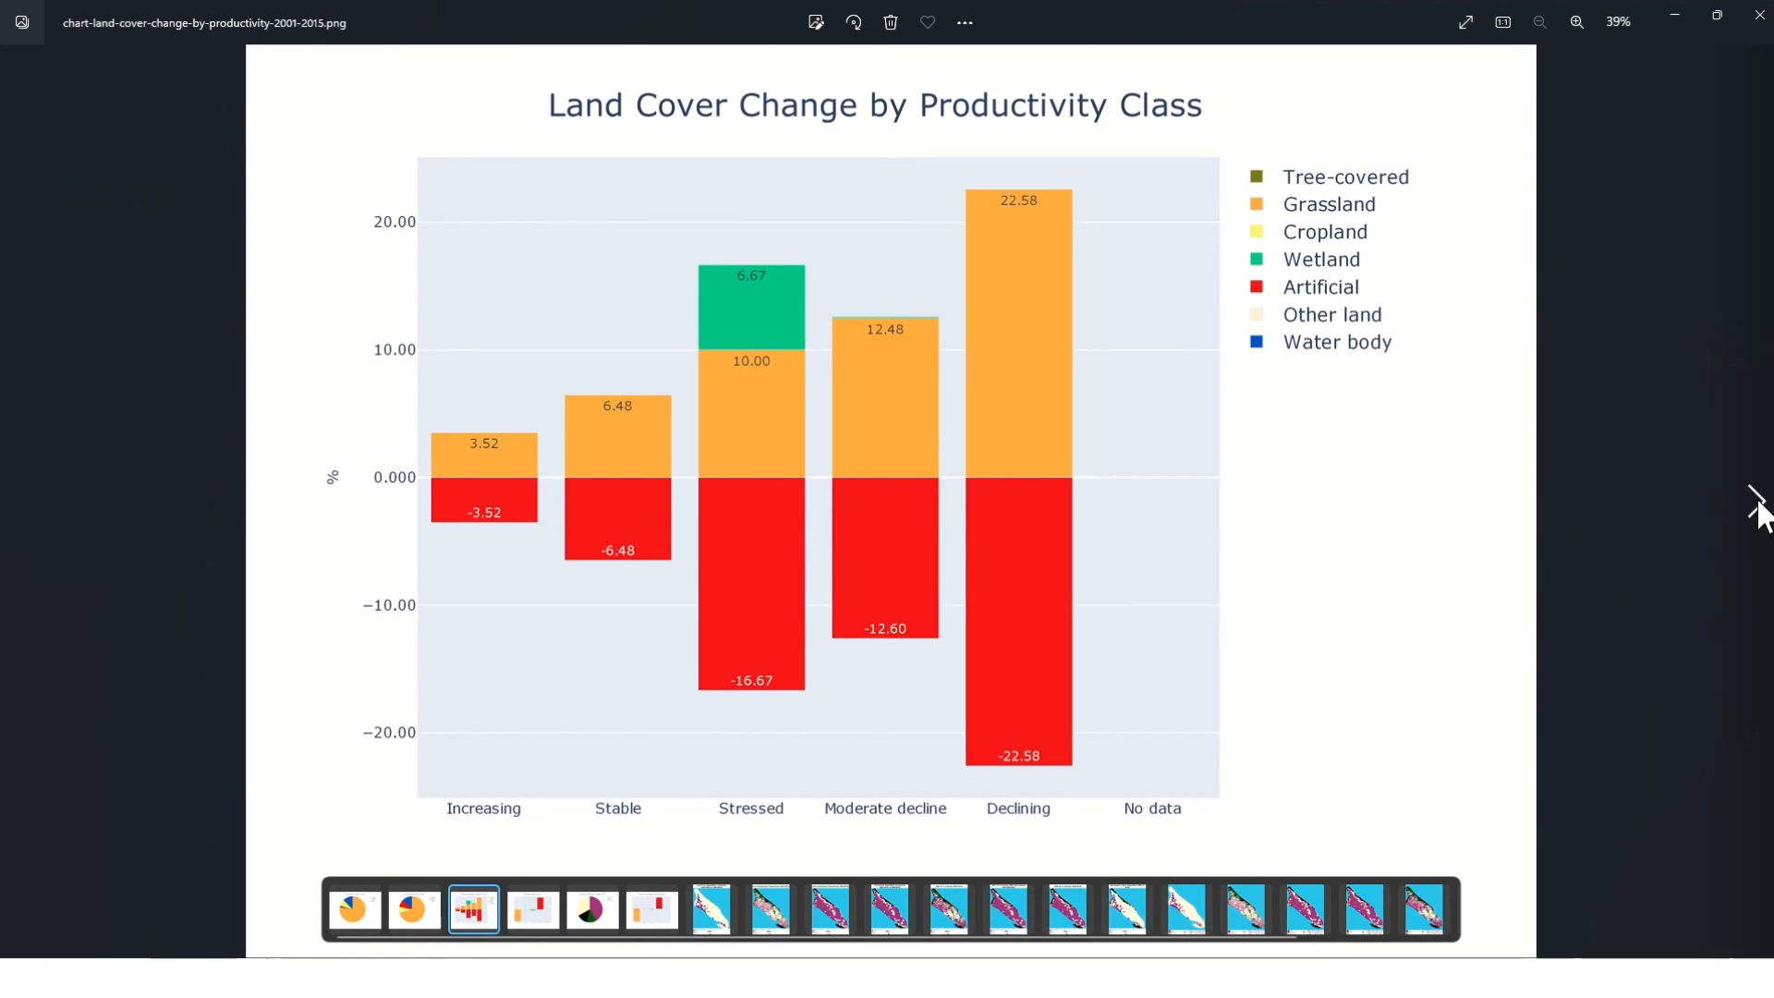
left_click(1758, 508)
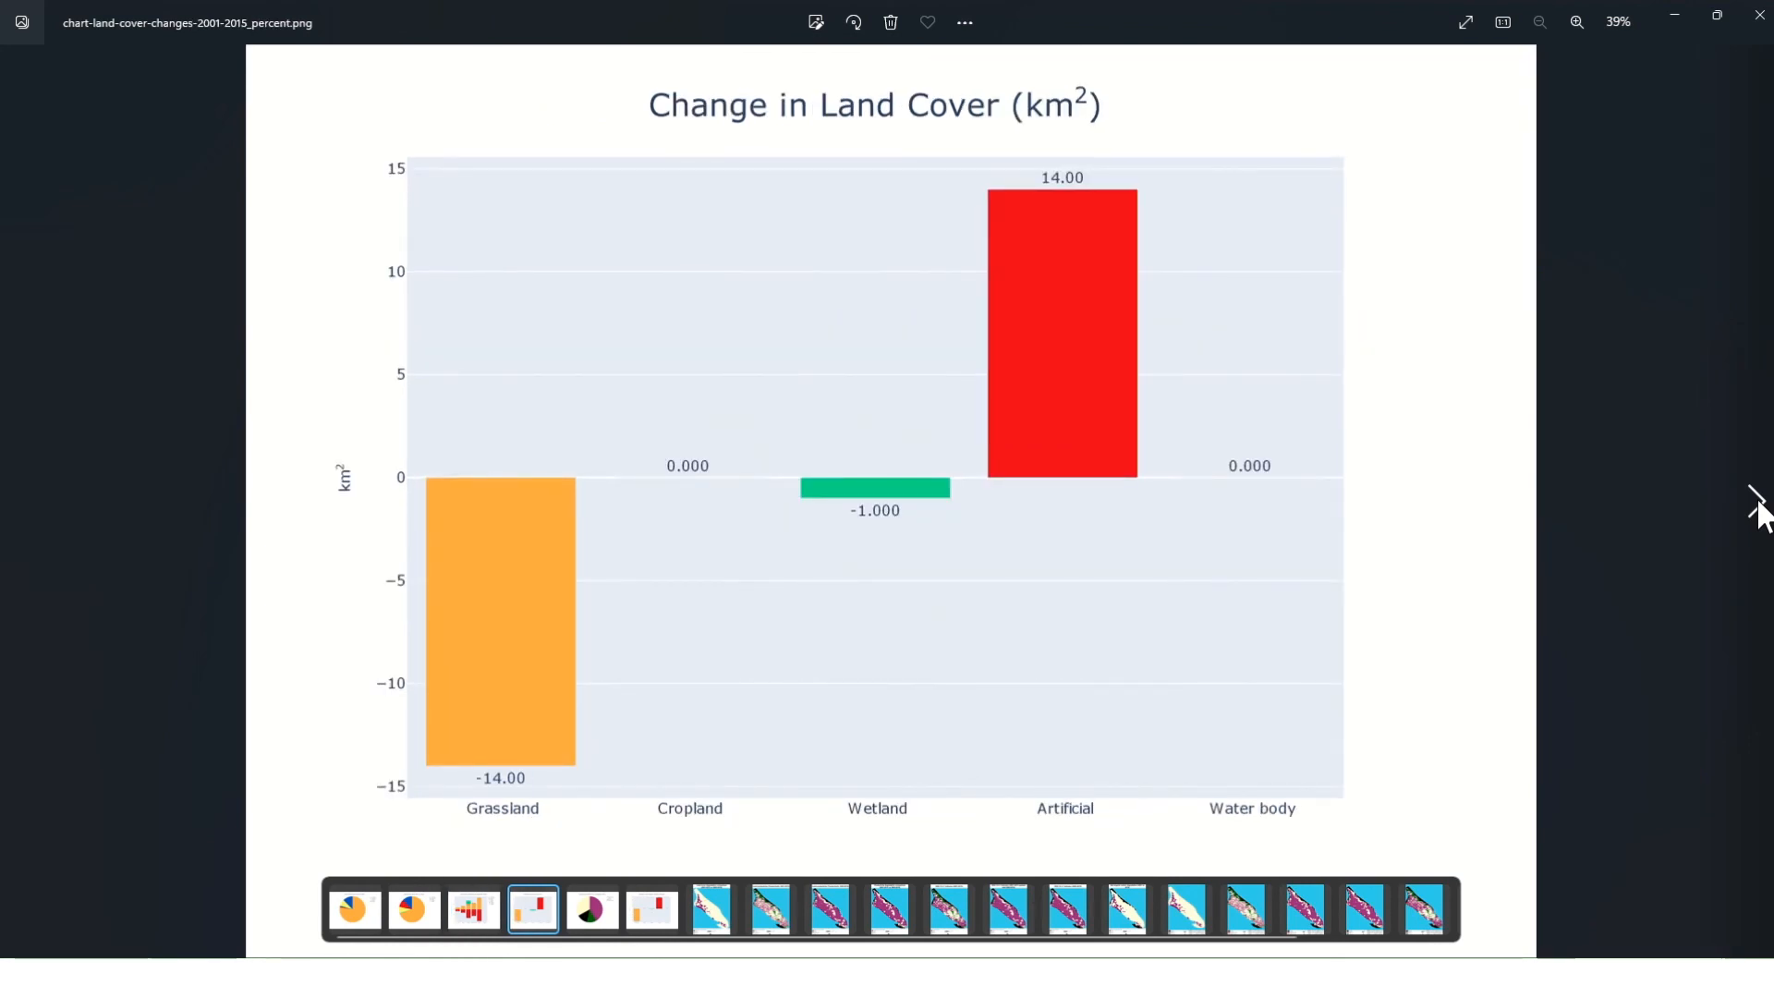
left_click(1758, 508)
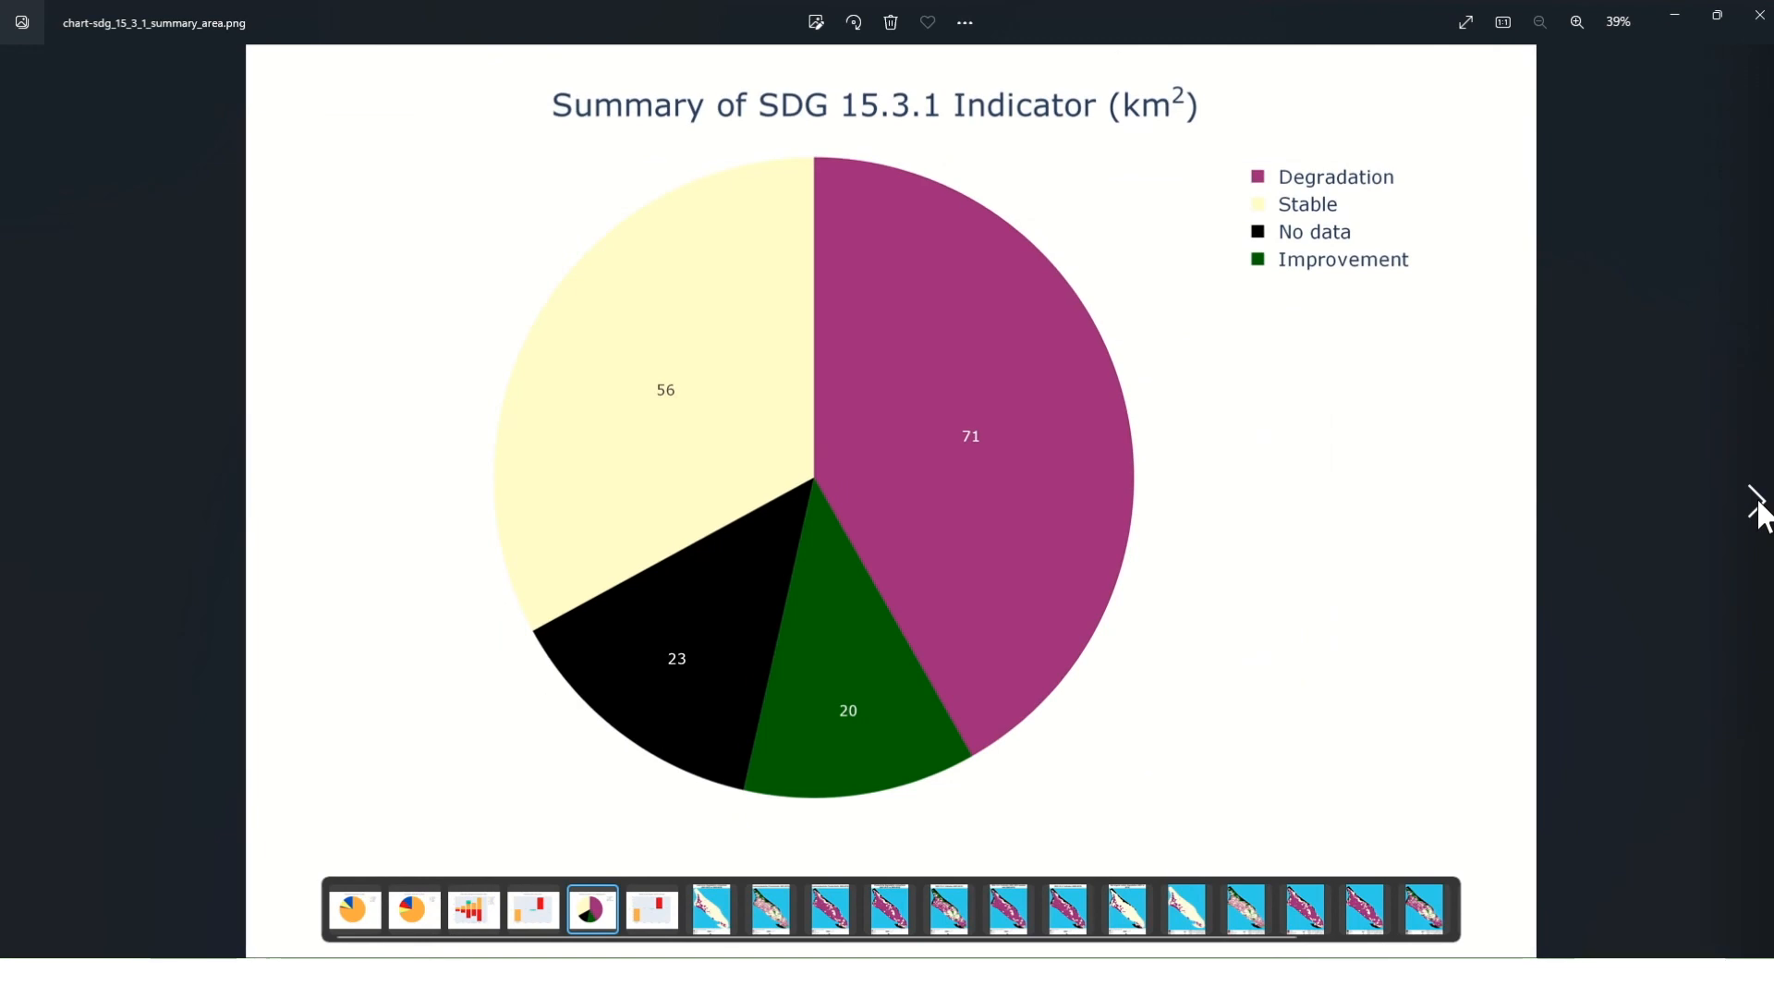
left_click(1758, 508)
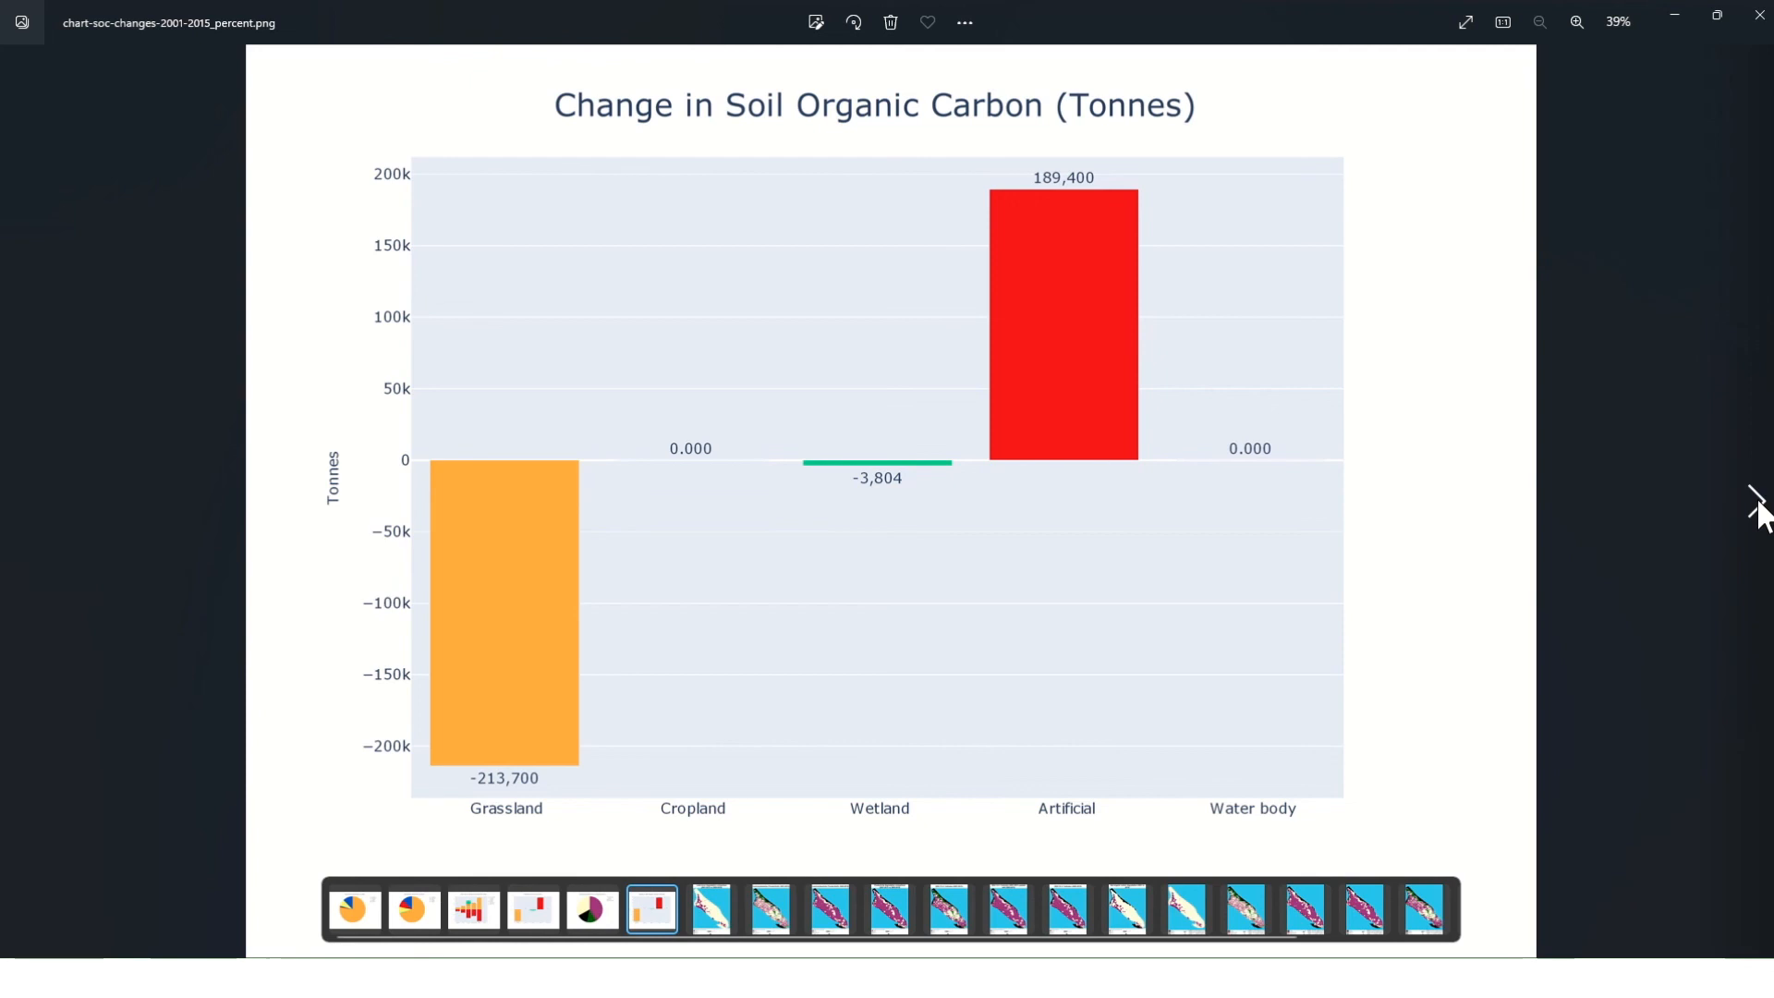
Step: Browse the full map figures from the land cover degradation comparison through productivity and SDG 15.3.1 indicator to soil organic carbon degradation (2001 to 2019)
left_click(1758, 508)
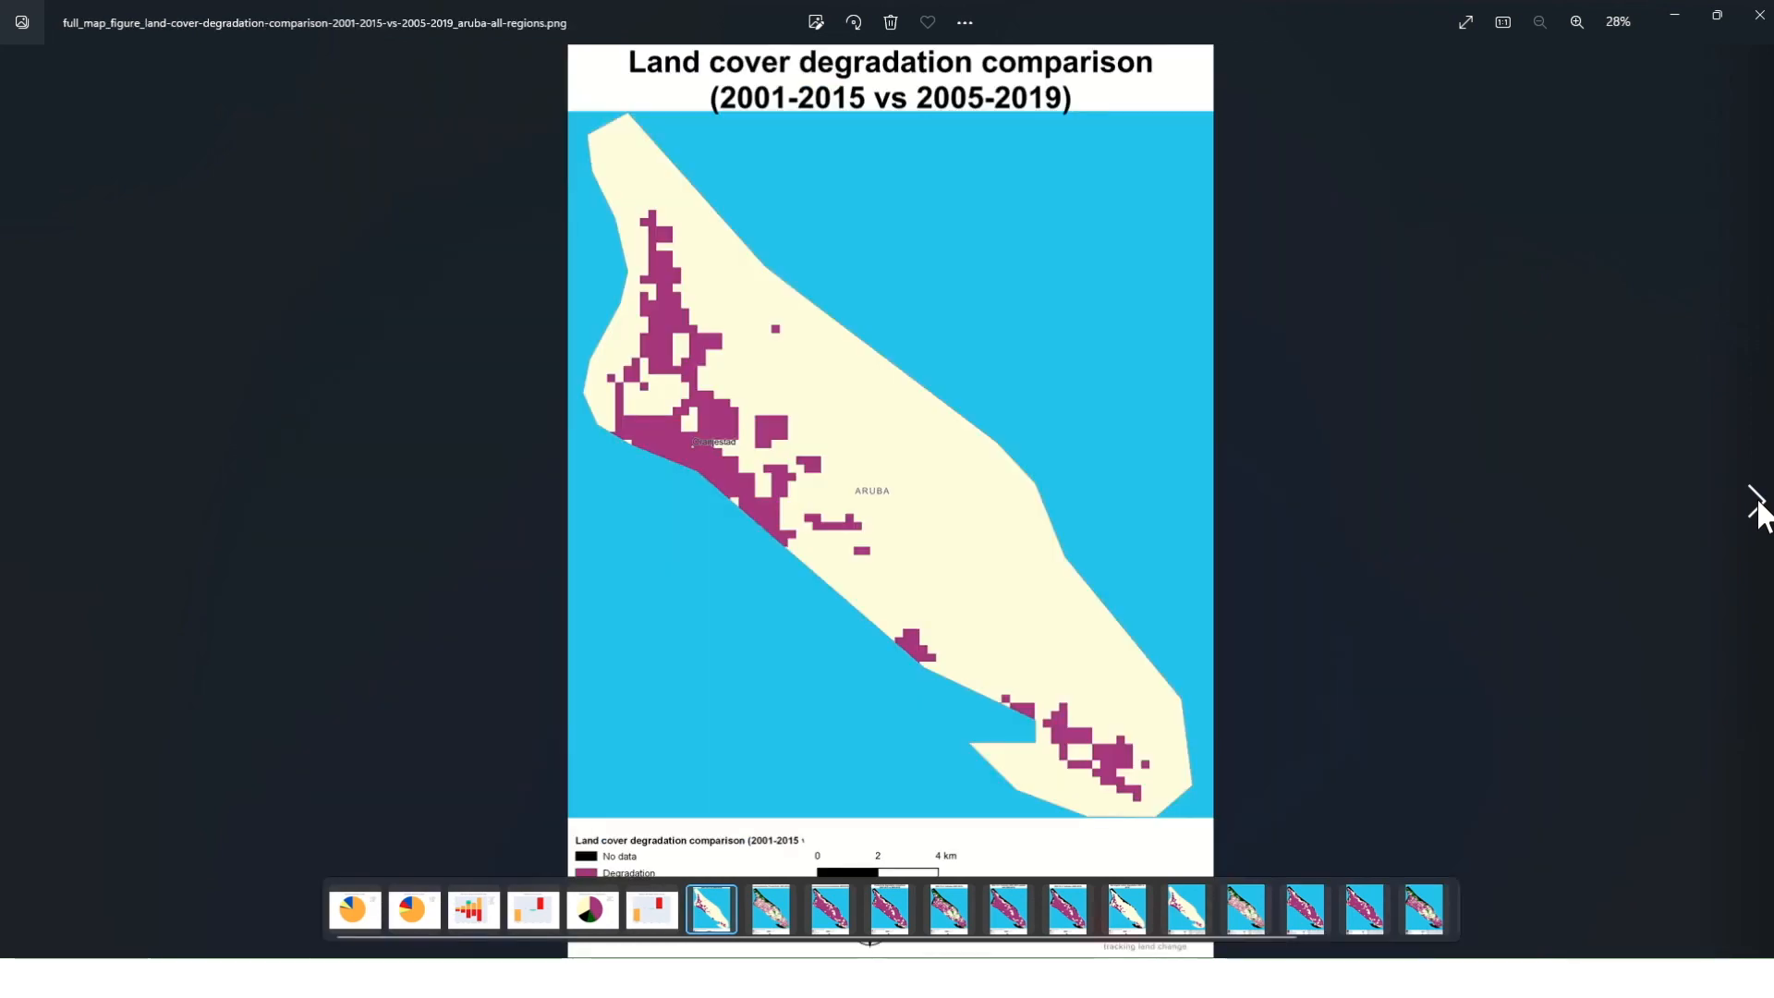
left_click(1759, 508)
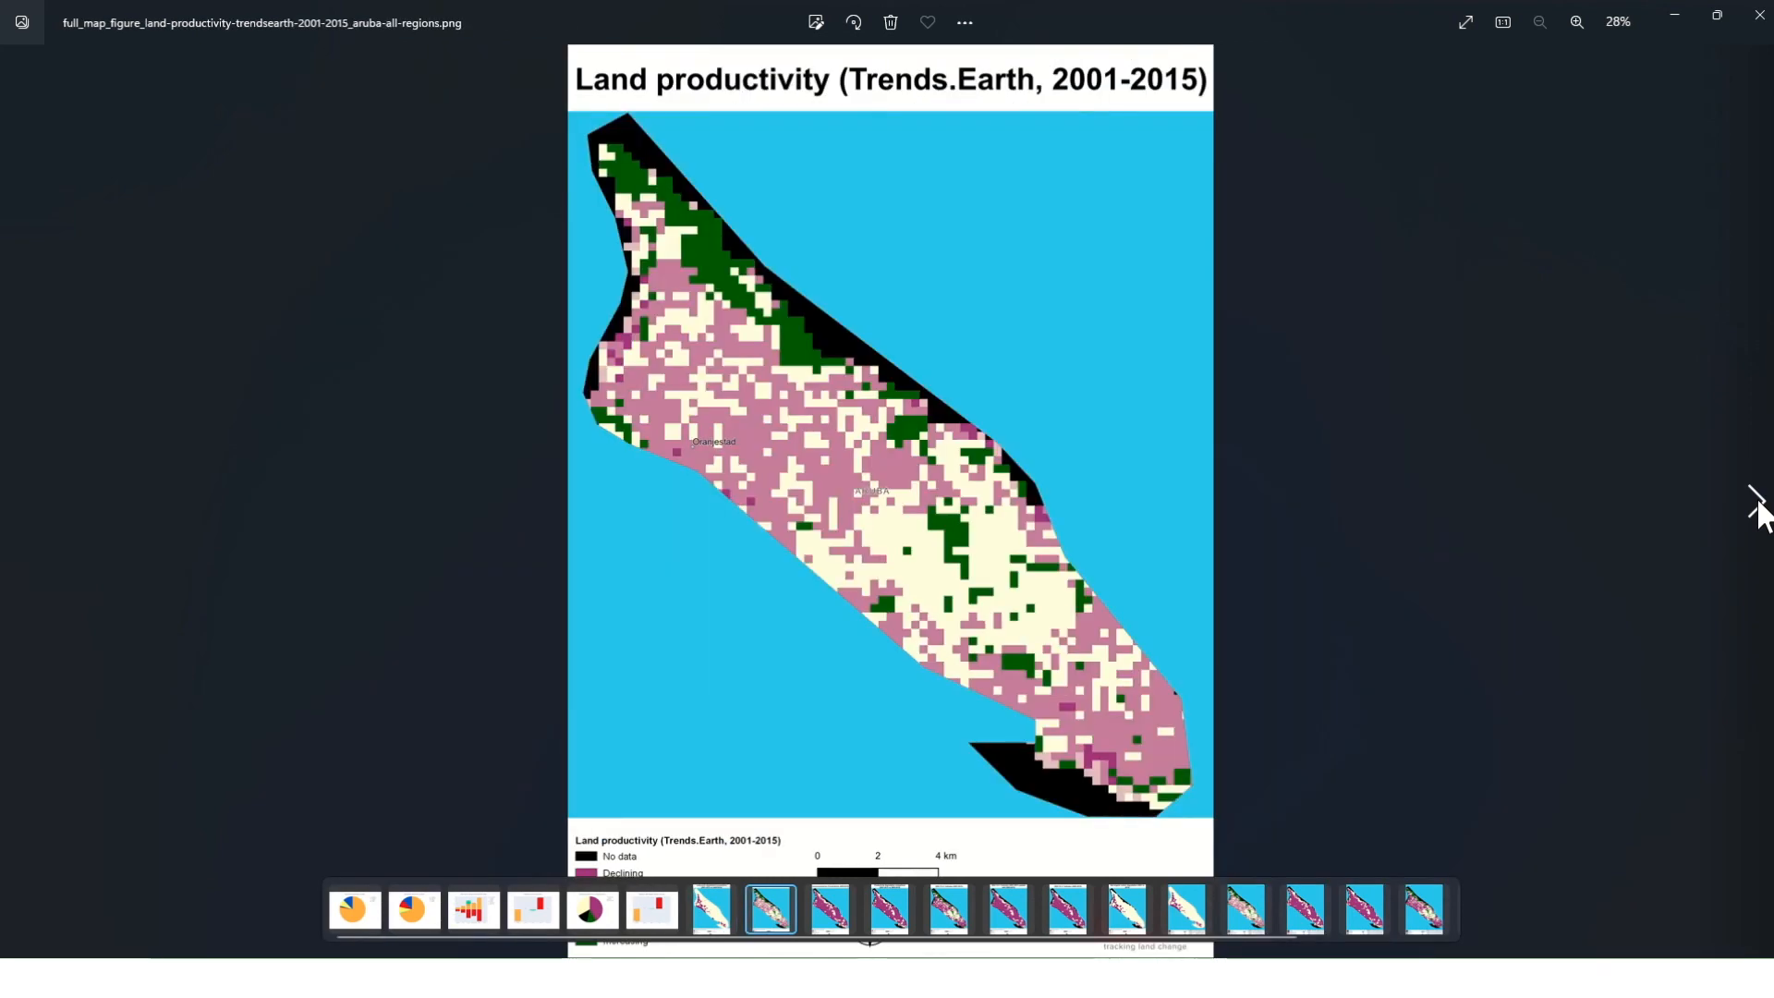
left_click(1758, 508)
left_click(1758, 508)
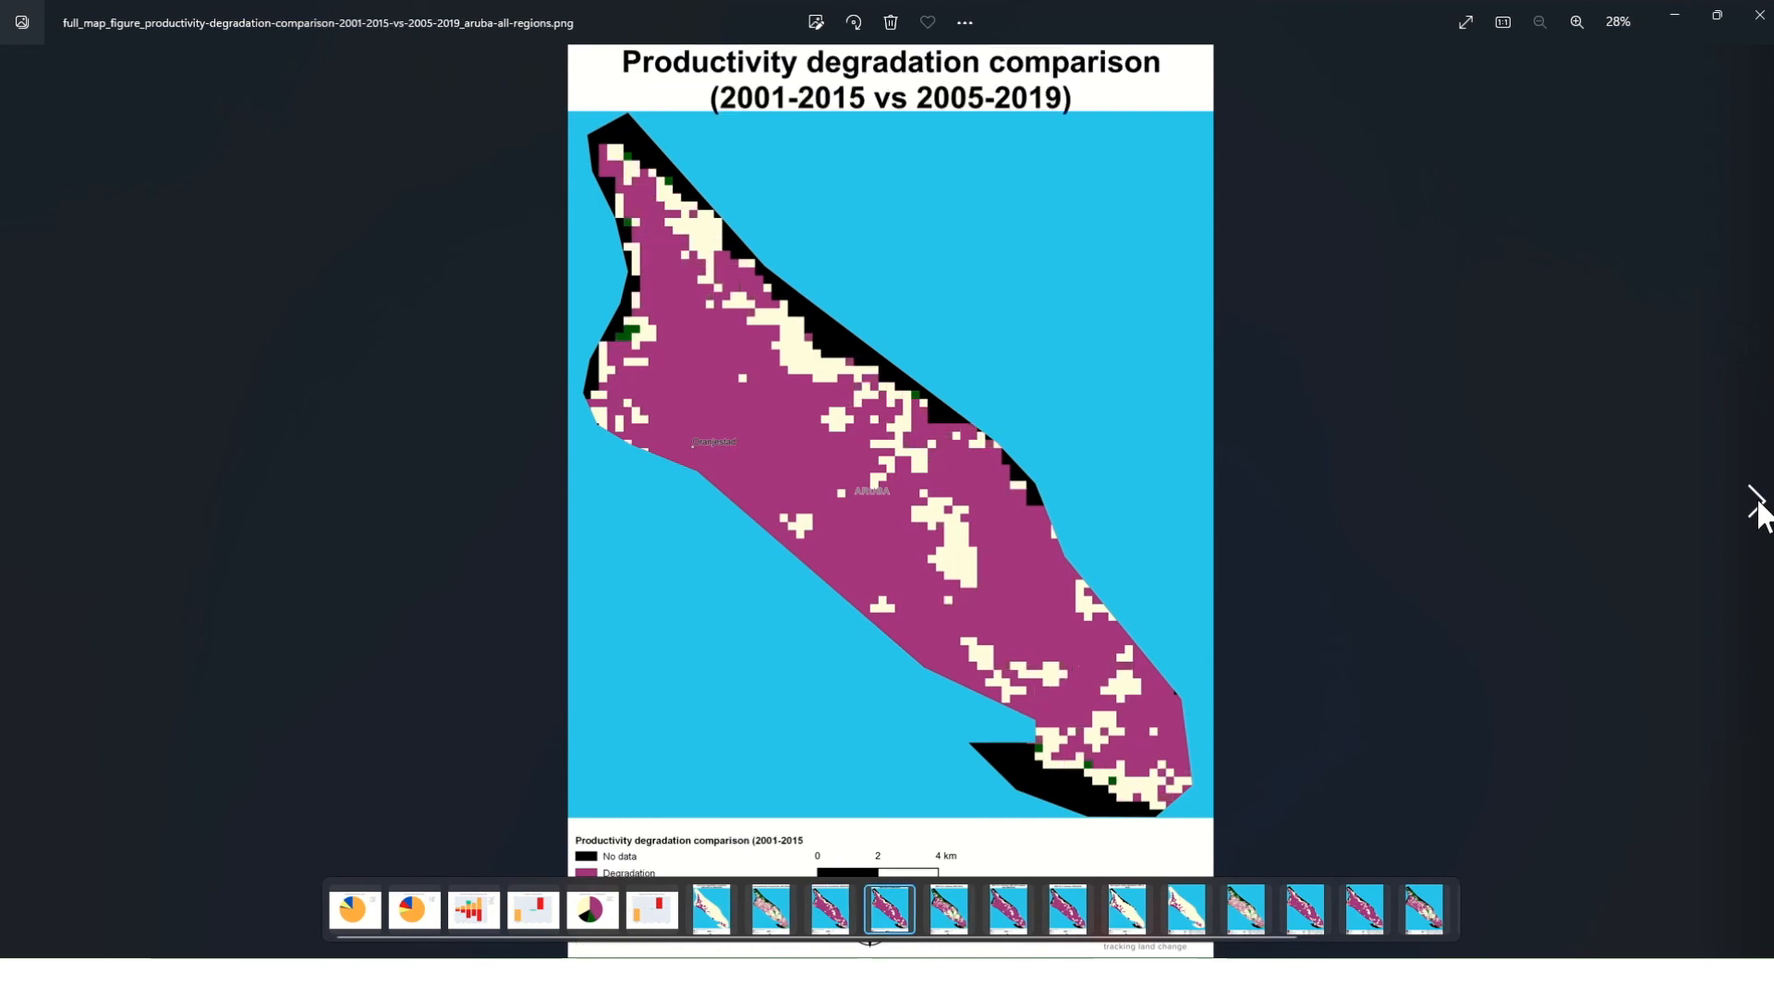
left_click(1758, 509)
left_click(1758, 508)
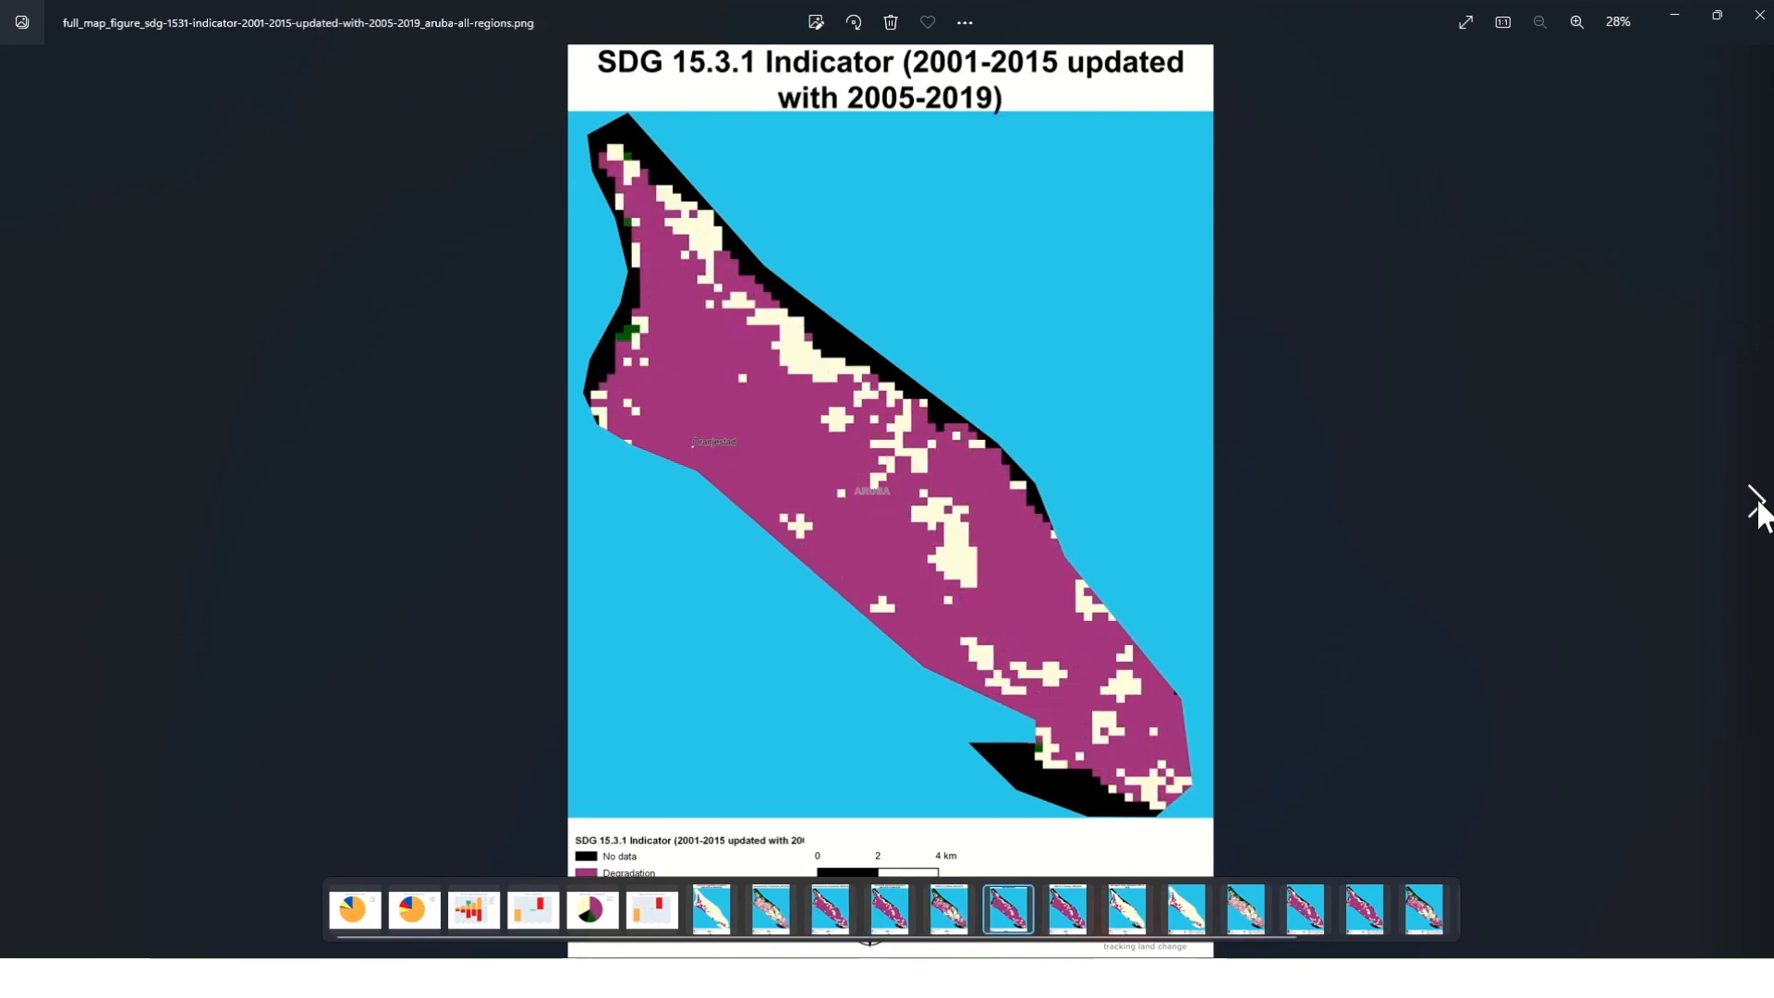
left_click(1758, 508)
left_click(1759, 508)
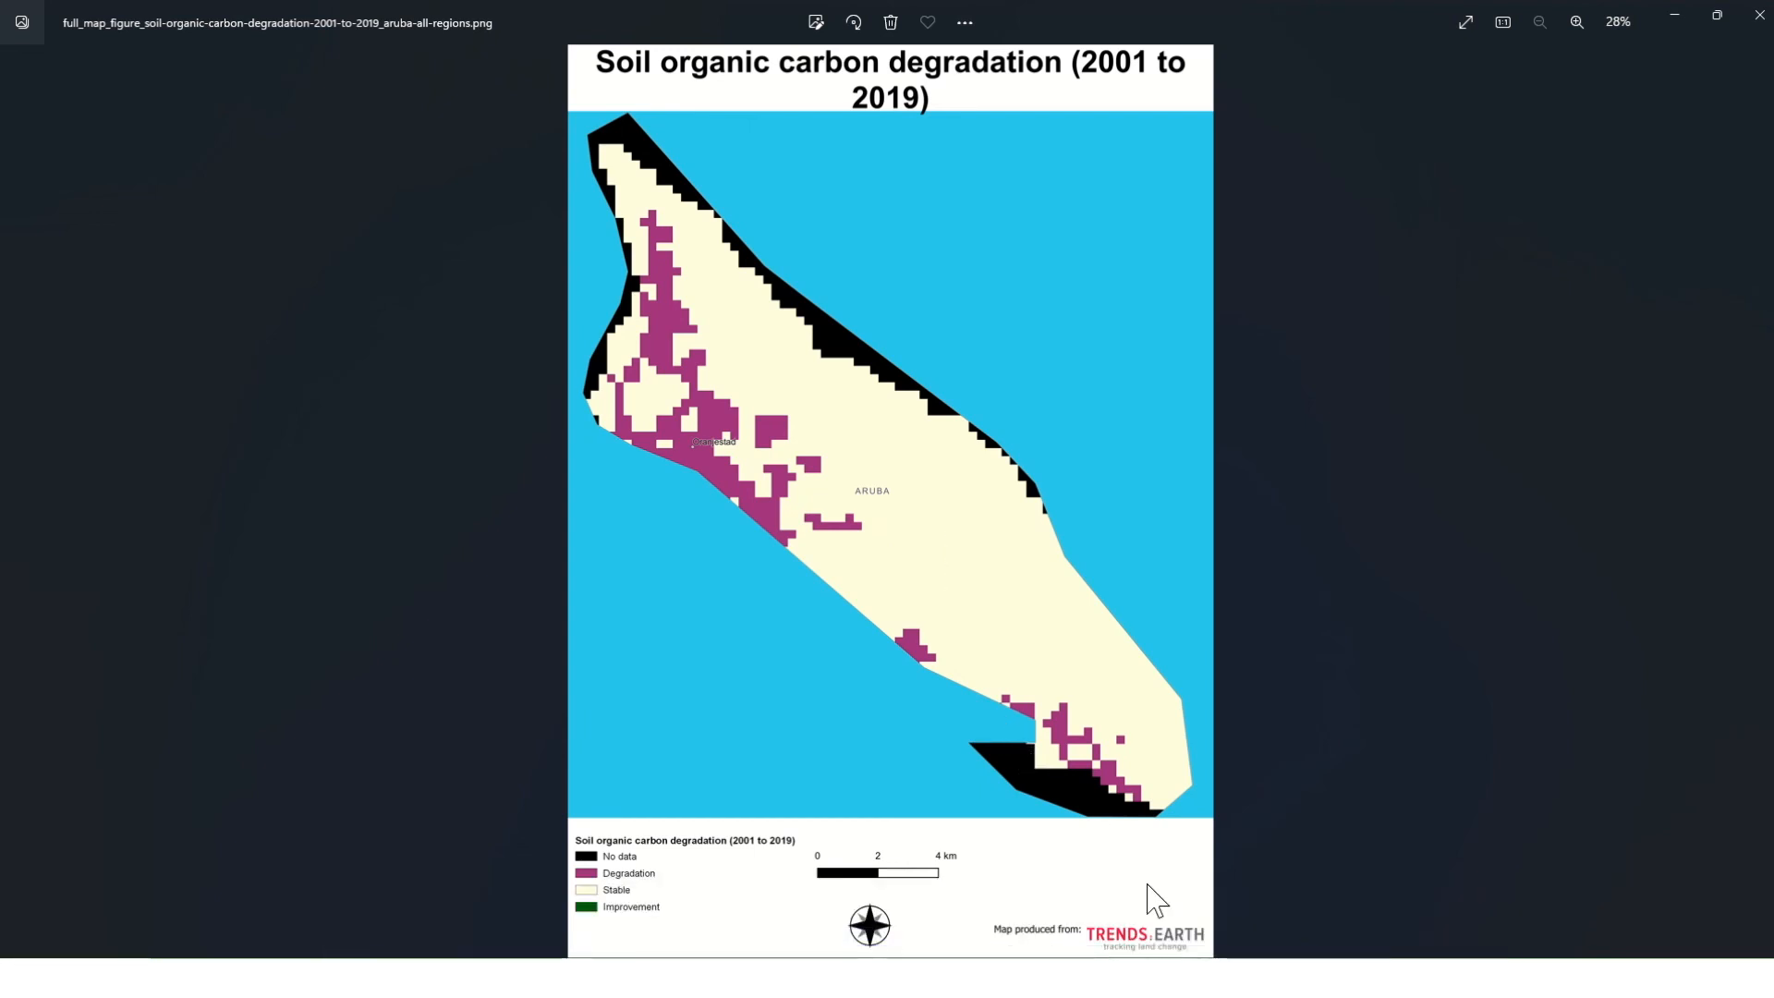
mouse_move(1176, 980)
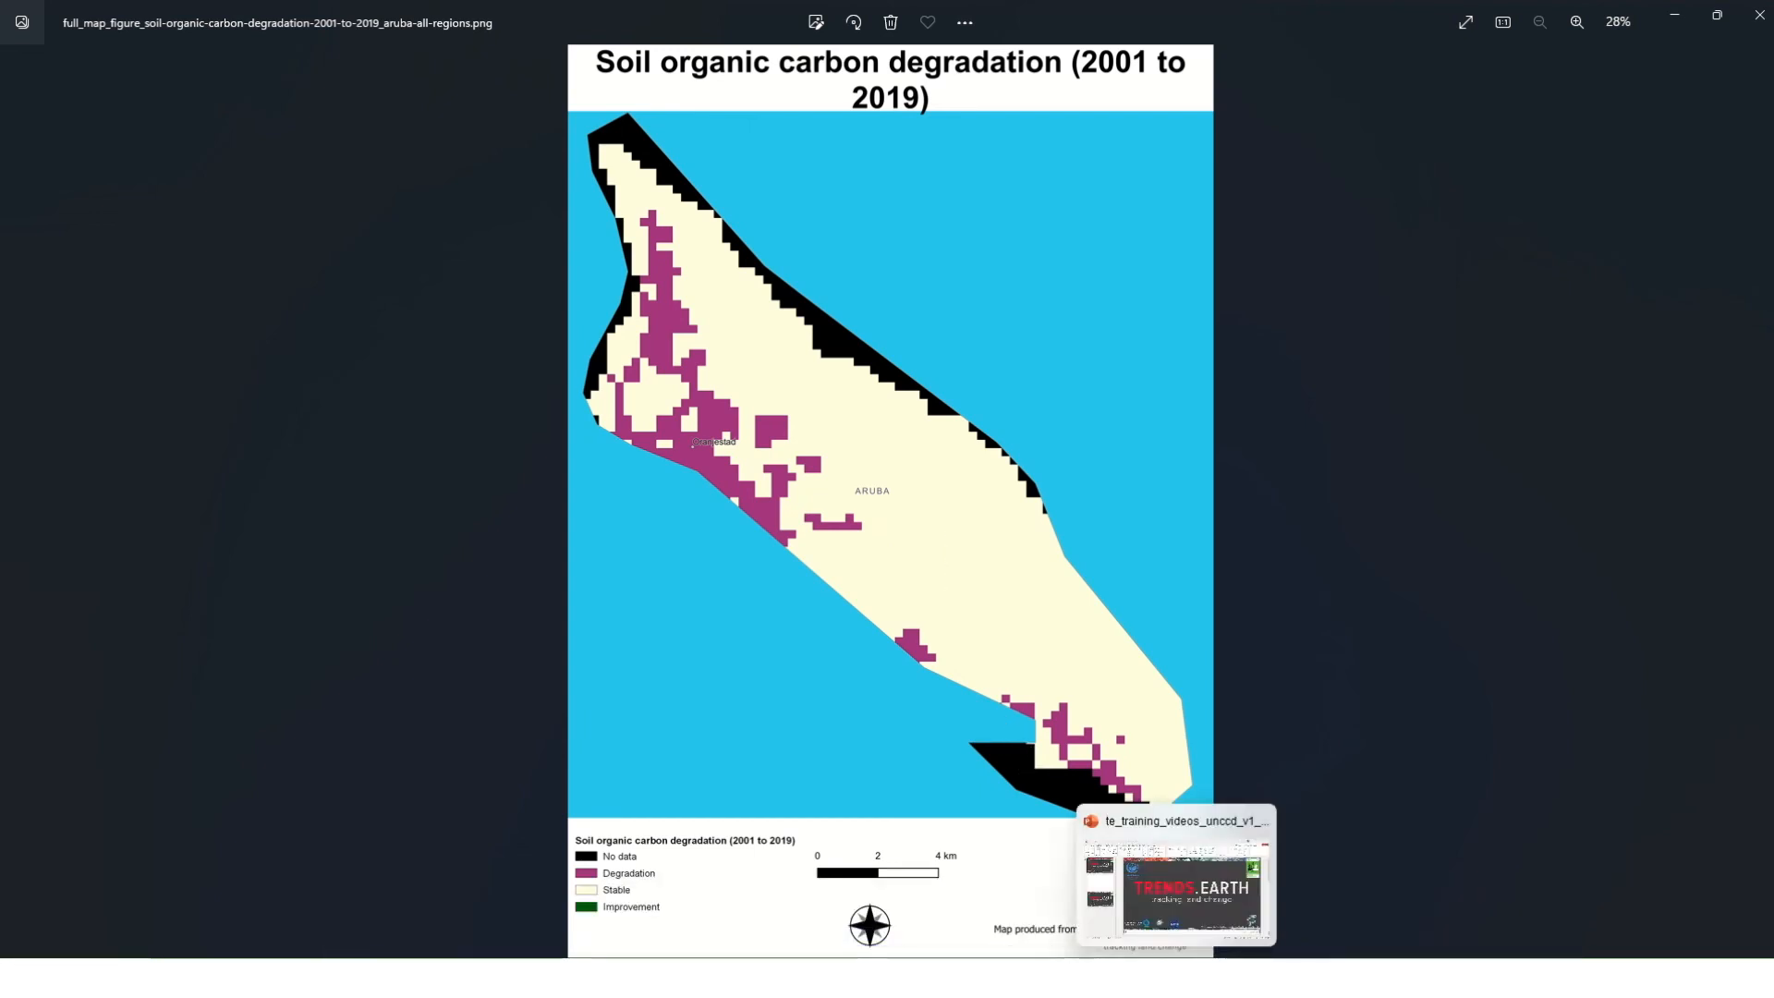